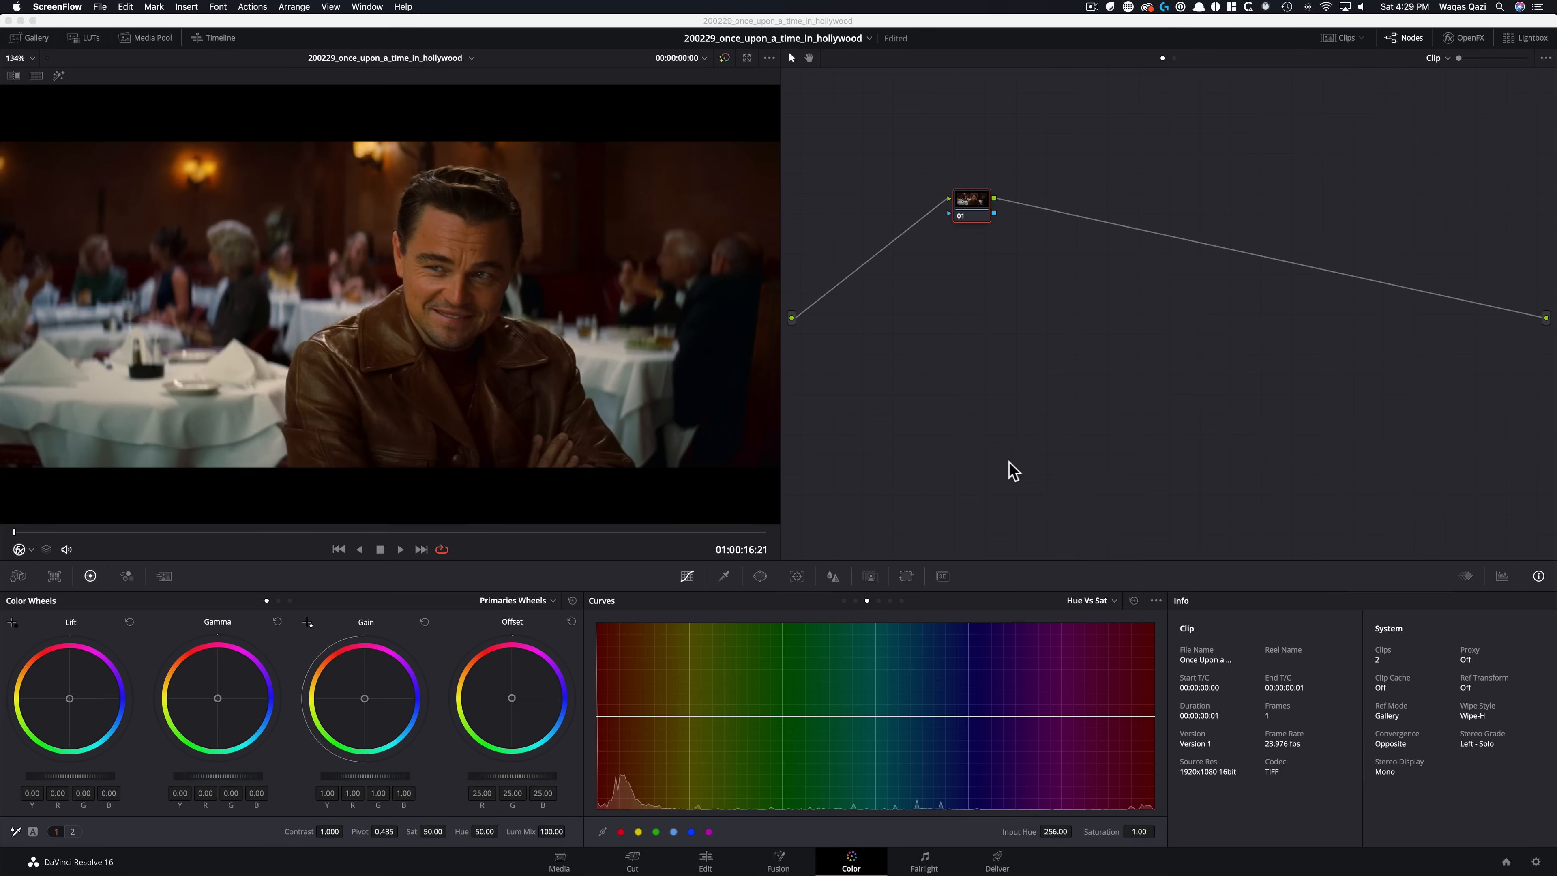
Search the effects library for "pal" and apply the Color Palette effect to node 01 of the film still
{"action": "left_click", "coordinate": [1466, 41]}
{"action": "left_click", "coordinate": [1386, 83]}
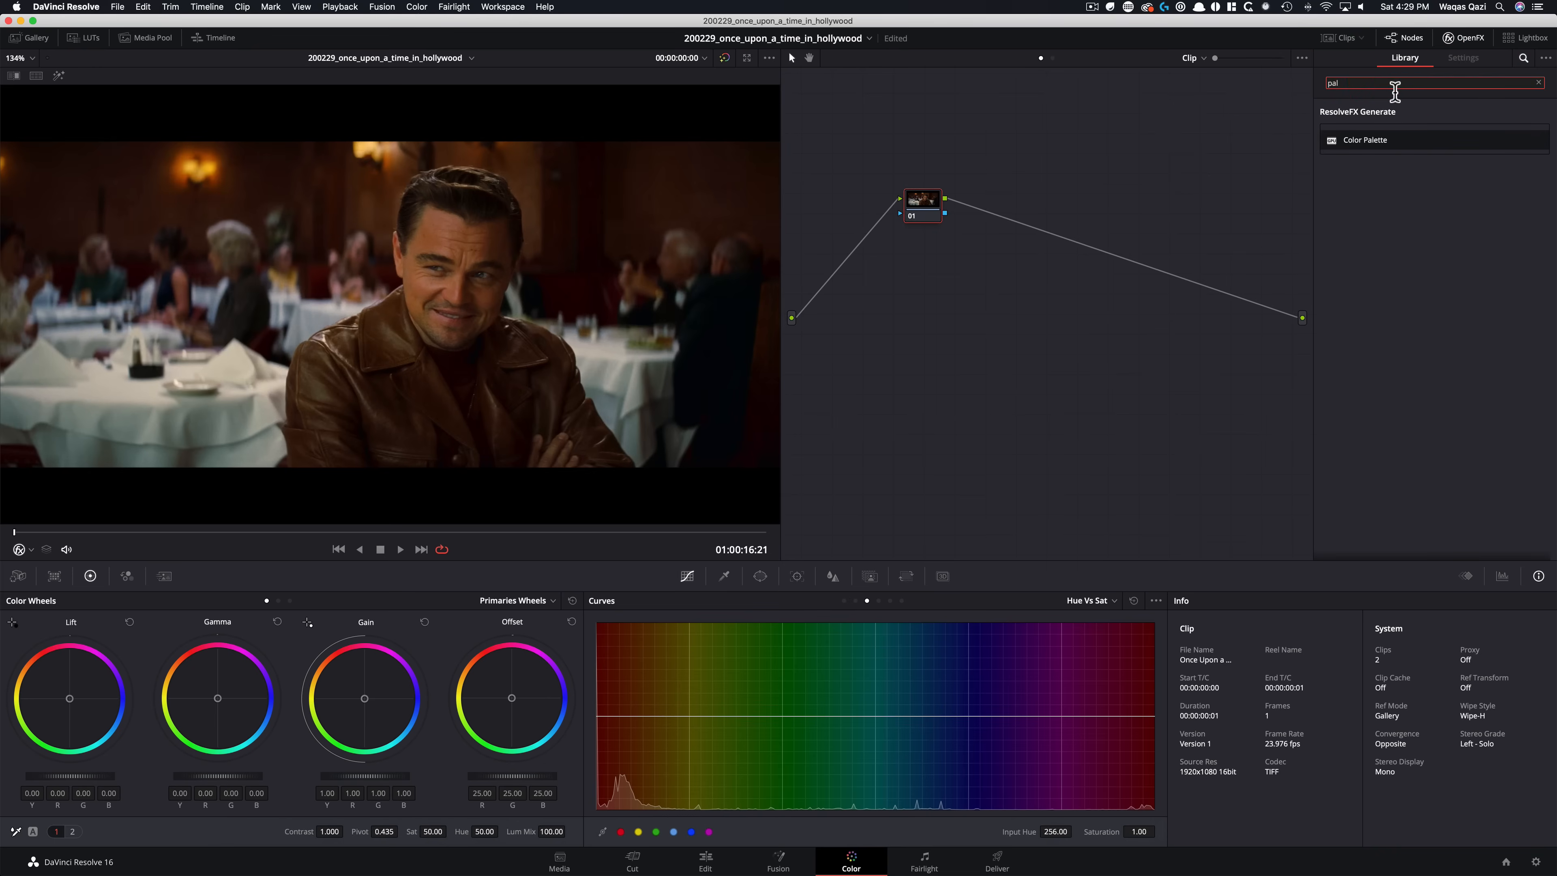
{"action": "key", "text": "super+a"}
{"action": "key", "text": "super+BackSpace"}
{"action": "type", "text": "pal"}
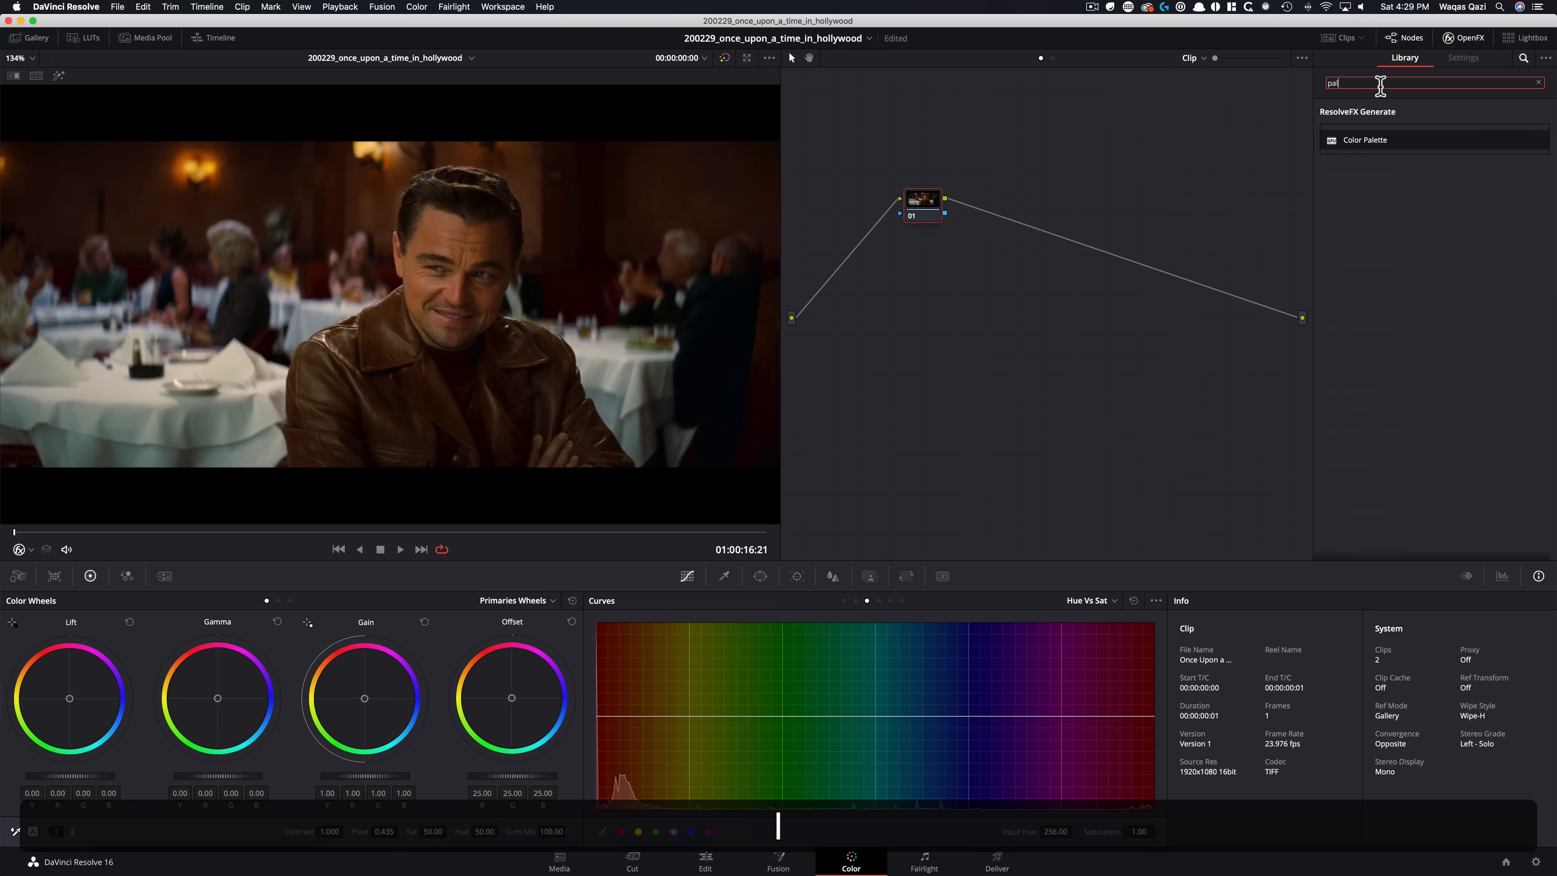
{"action": "left_click_drag", "start_coordinate": [1336, 152], "coordinate": [927, 205]}
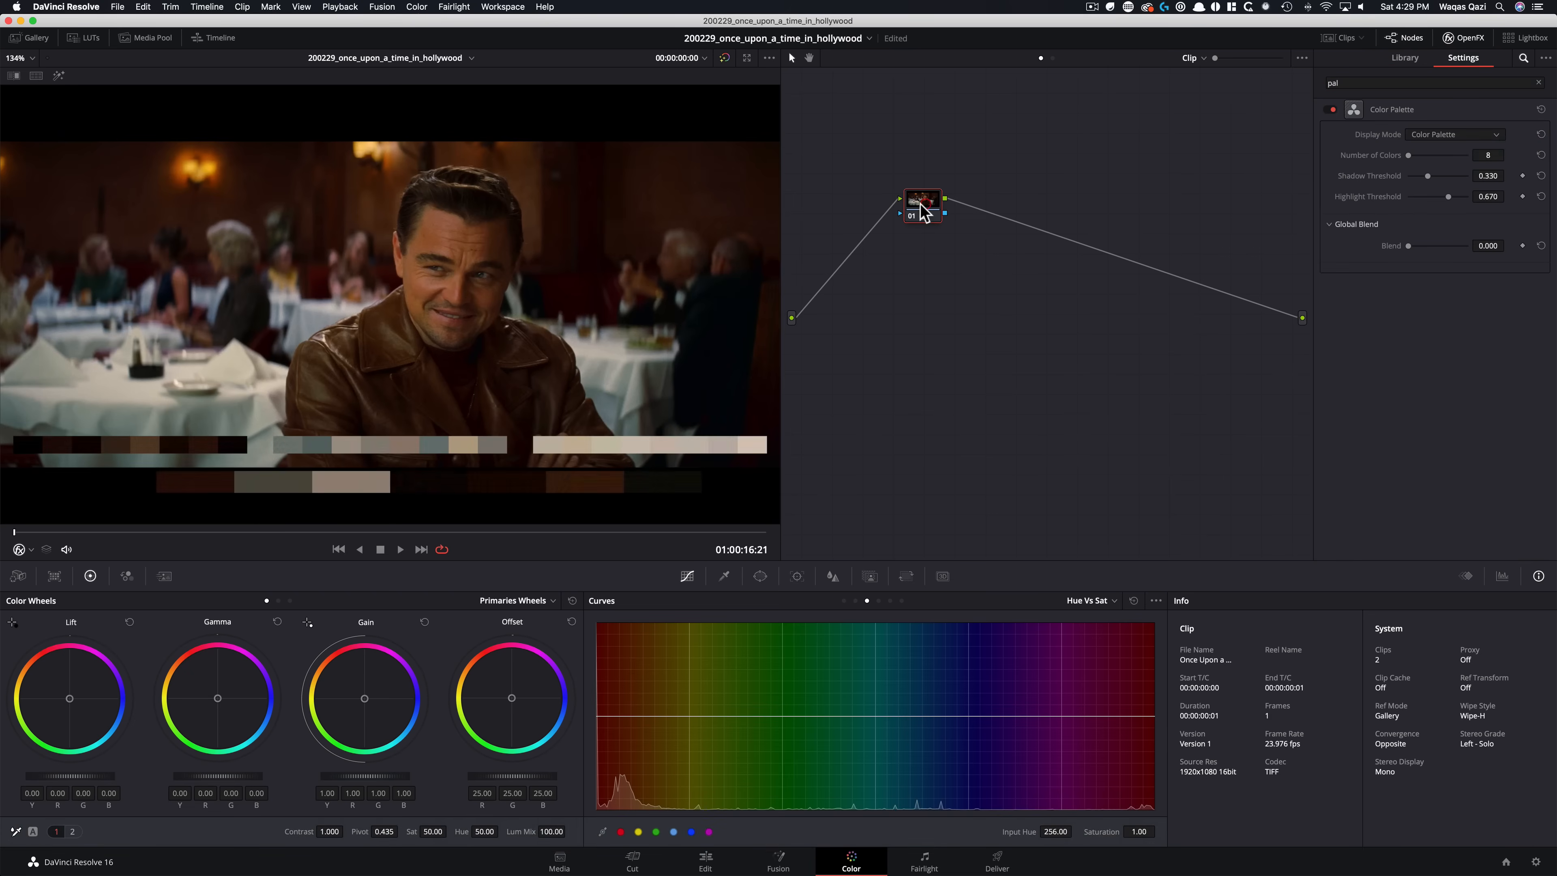
{"action": "left_click", "coordinate": [1477, 39]}
Examine the film still's colour swatches in the enlarged viewer, and reset node 01 to remove the palette effect
{"action": "key", "text": "shift+f"}
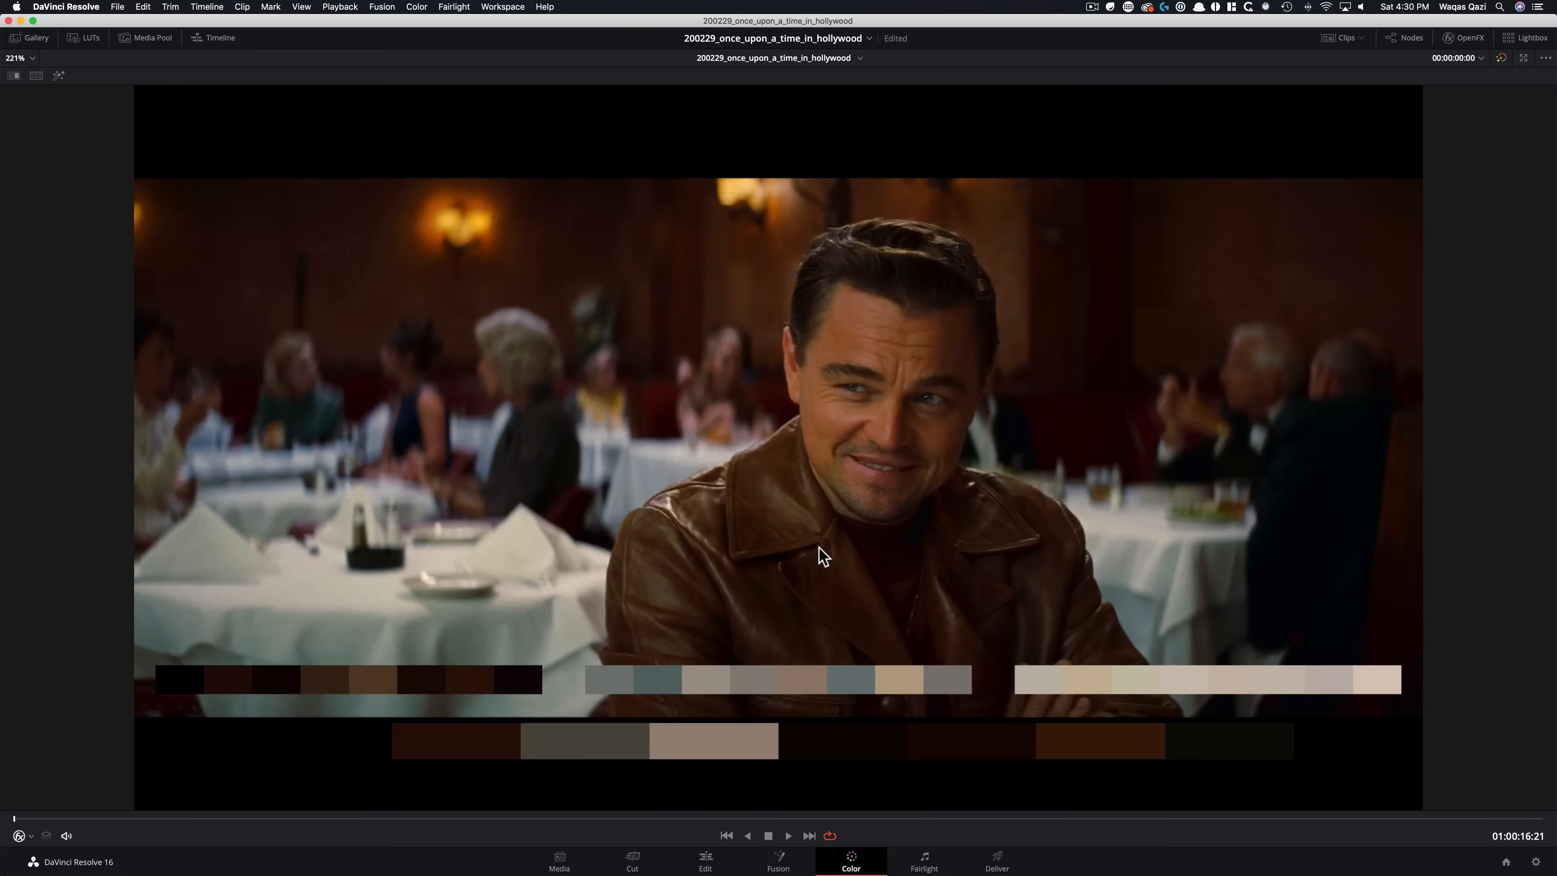
{"action": "key", "text": "alt+f"}
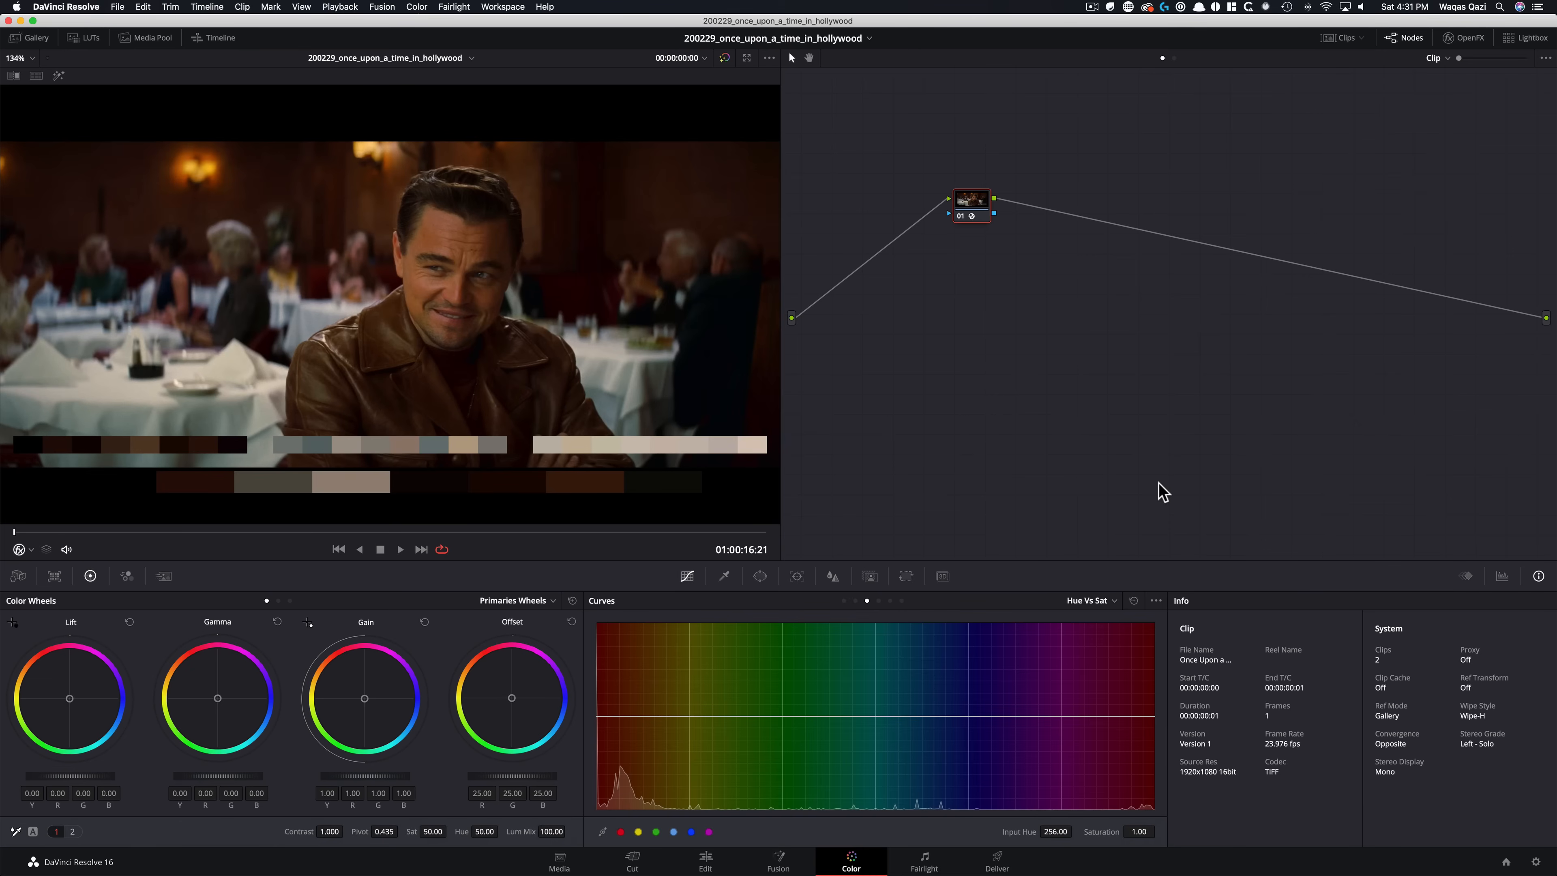
{"action": "right_click", "coordinate": [973, 209]}
{"action": "left_click", "coordinate": [1042, 225]}
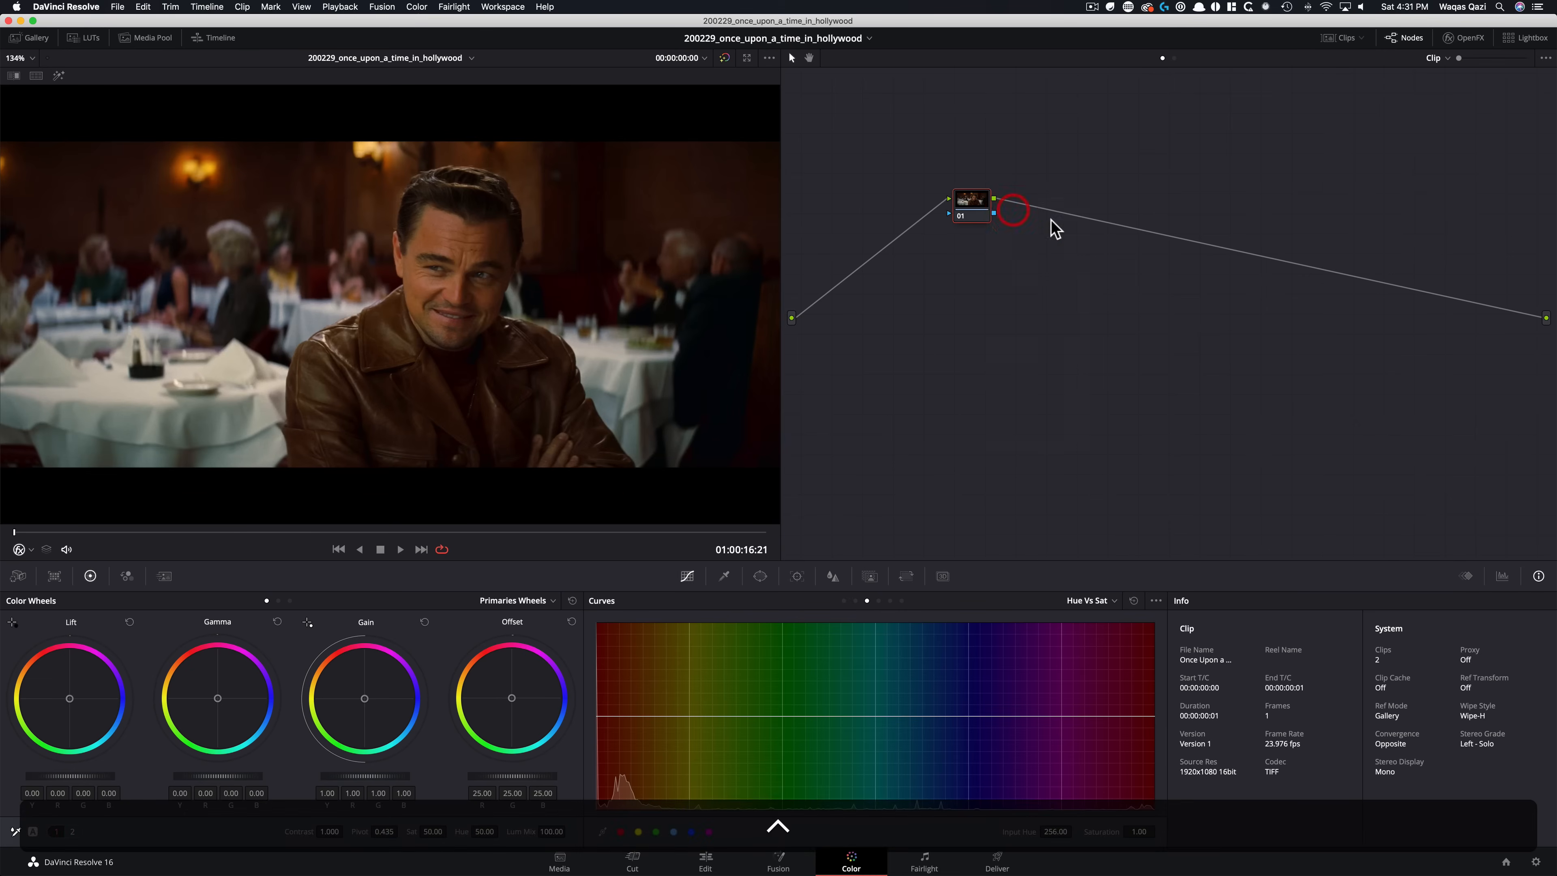
Display the video scopes to examine the film still's parade, waveform, vectorscope and histogram, and close them
{"action": "right_click", "coordinate": [525, 286]}
{"action": "left_click", "coordinate": [592, 472]}
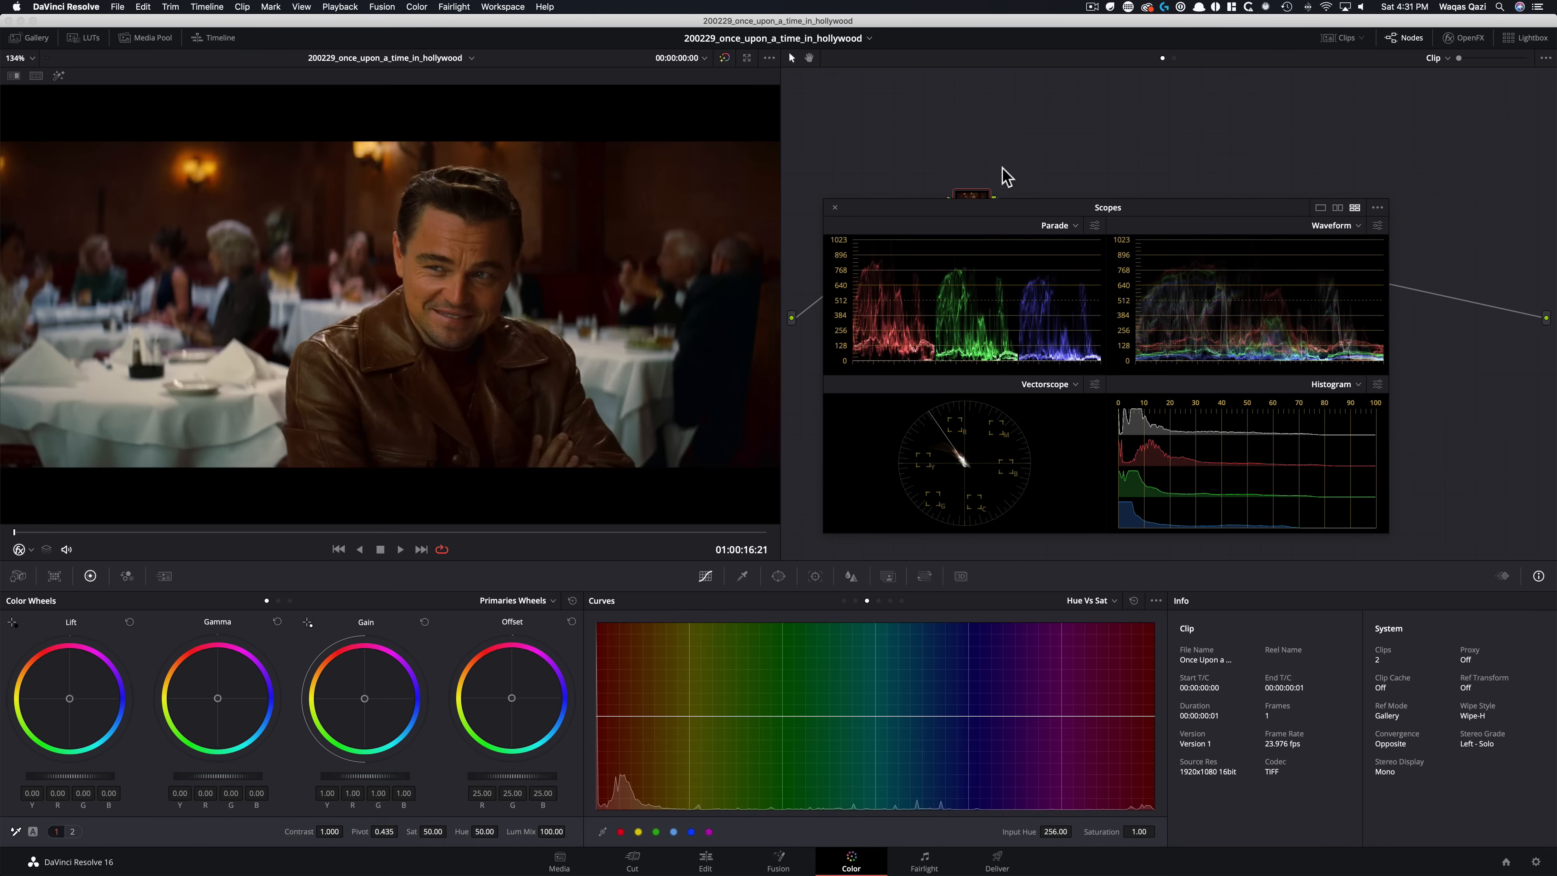
{"action": "left_click_drag", "start_coordinate": [979, 217], "coordinate": [947, 238]}
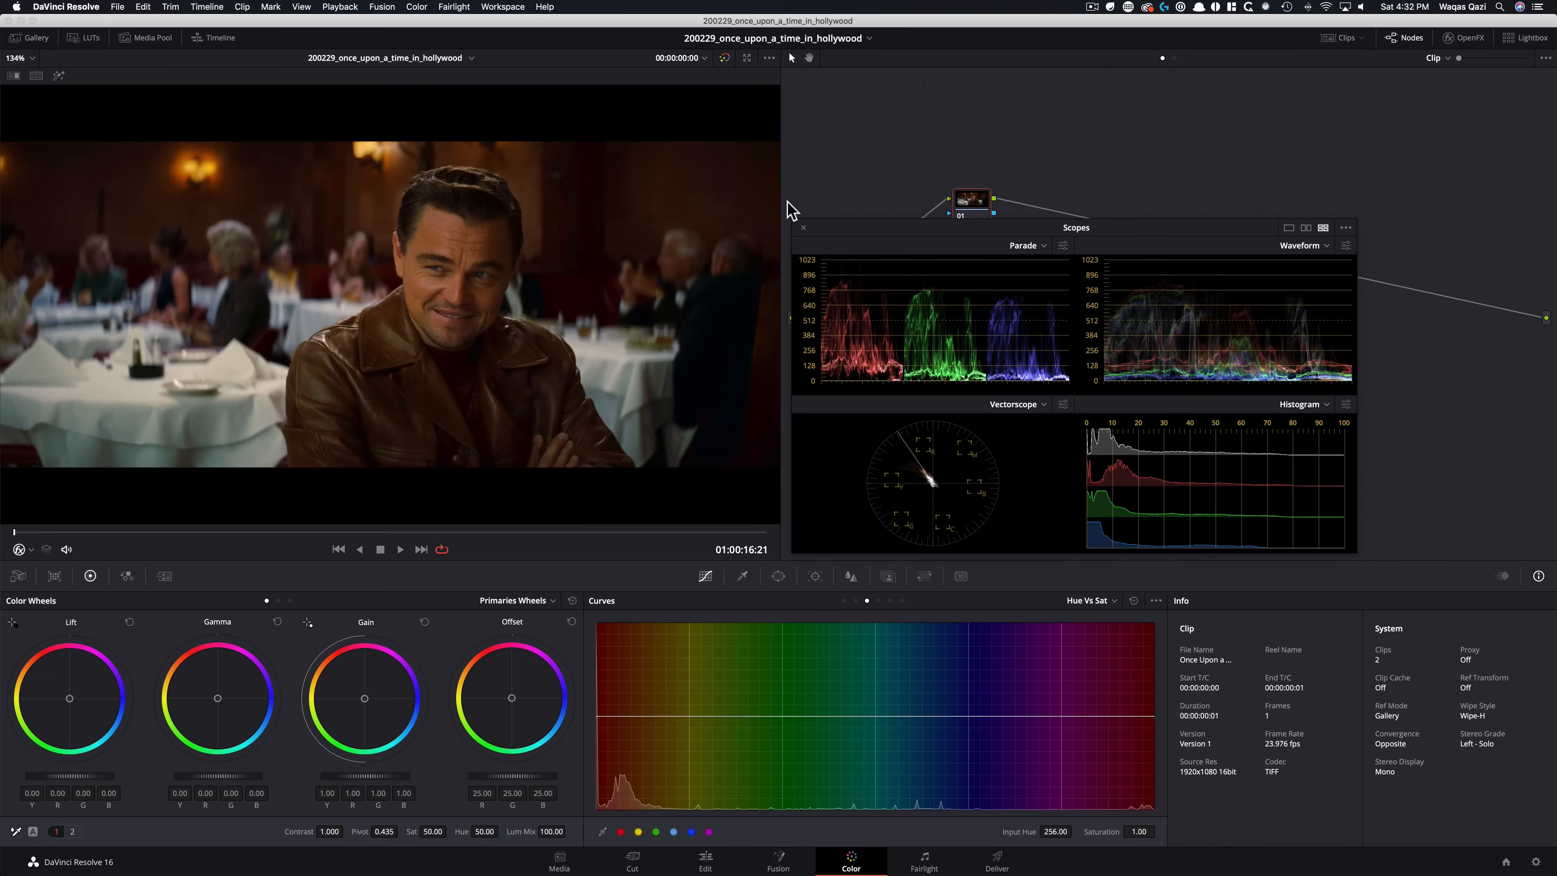
{"action": "left_click", "coordinate": [803, 229]}
Compare the film still with the ungraded restaurant couple clip by switching between them, finishing on the couple clip
{"action": "key", "text": "Up"}
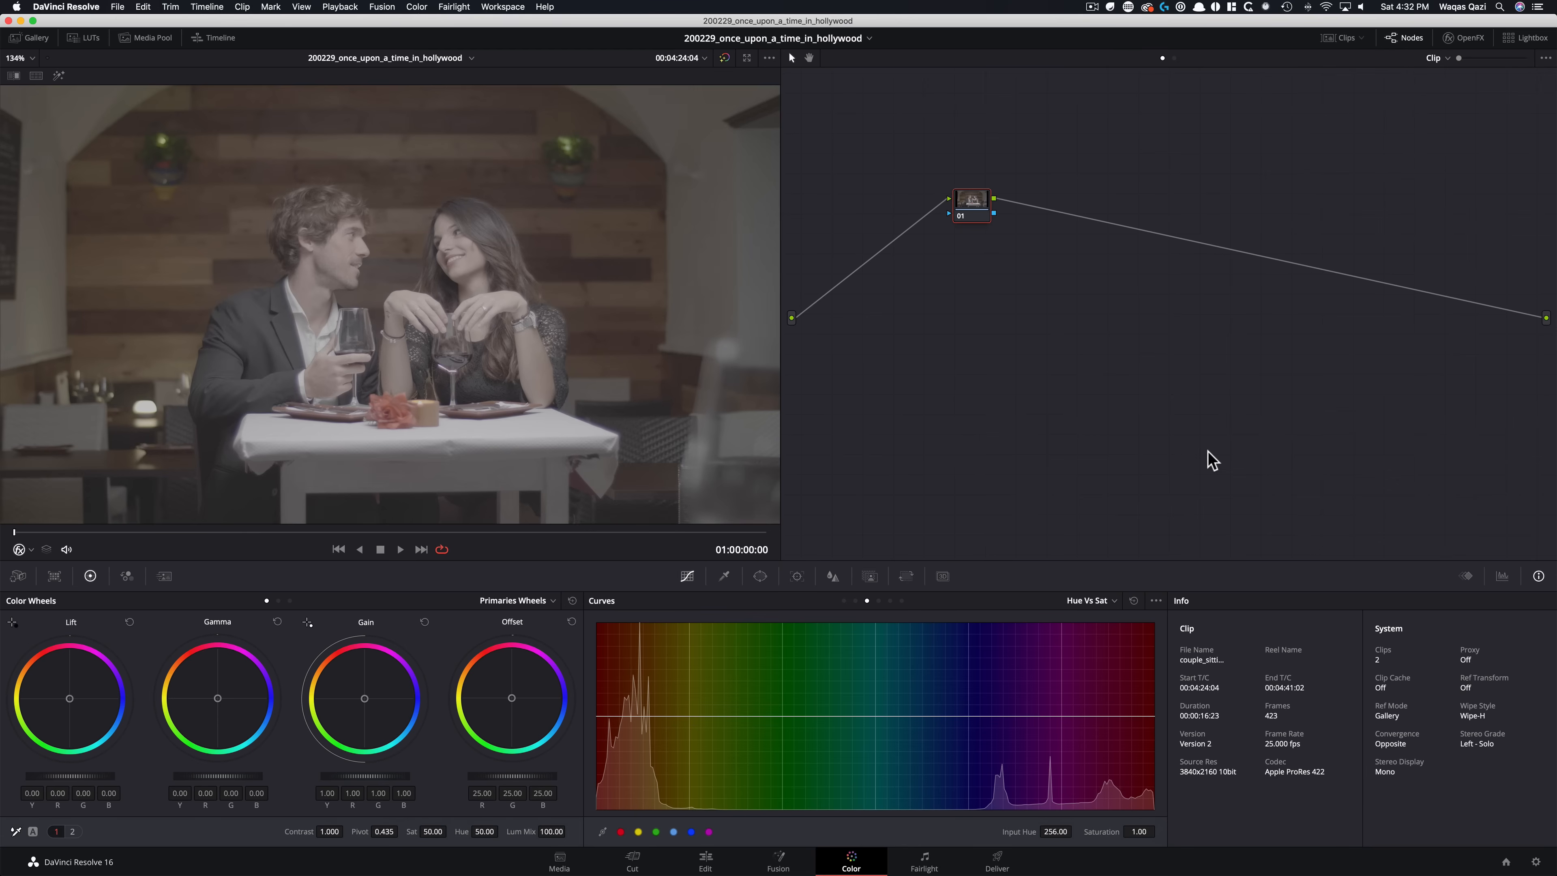
{"action": "key", "text": "Down"}
{"action": "key", "text": "Up"}
{"action": "key", "text": "Down"}
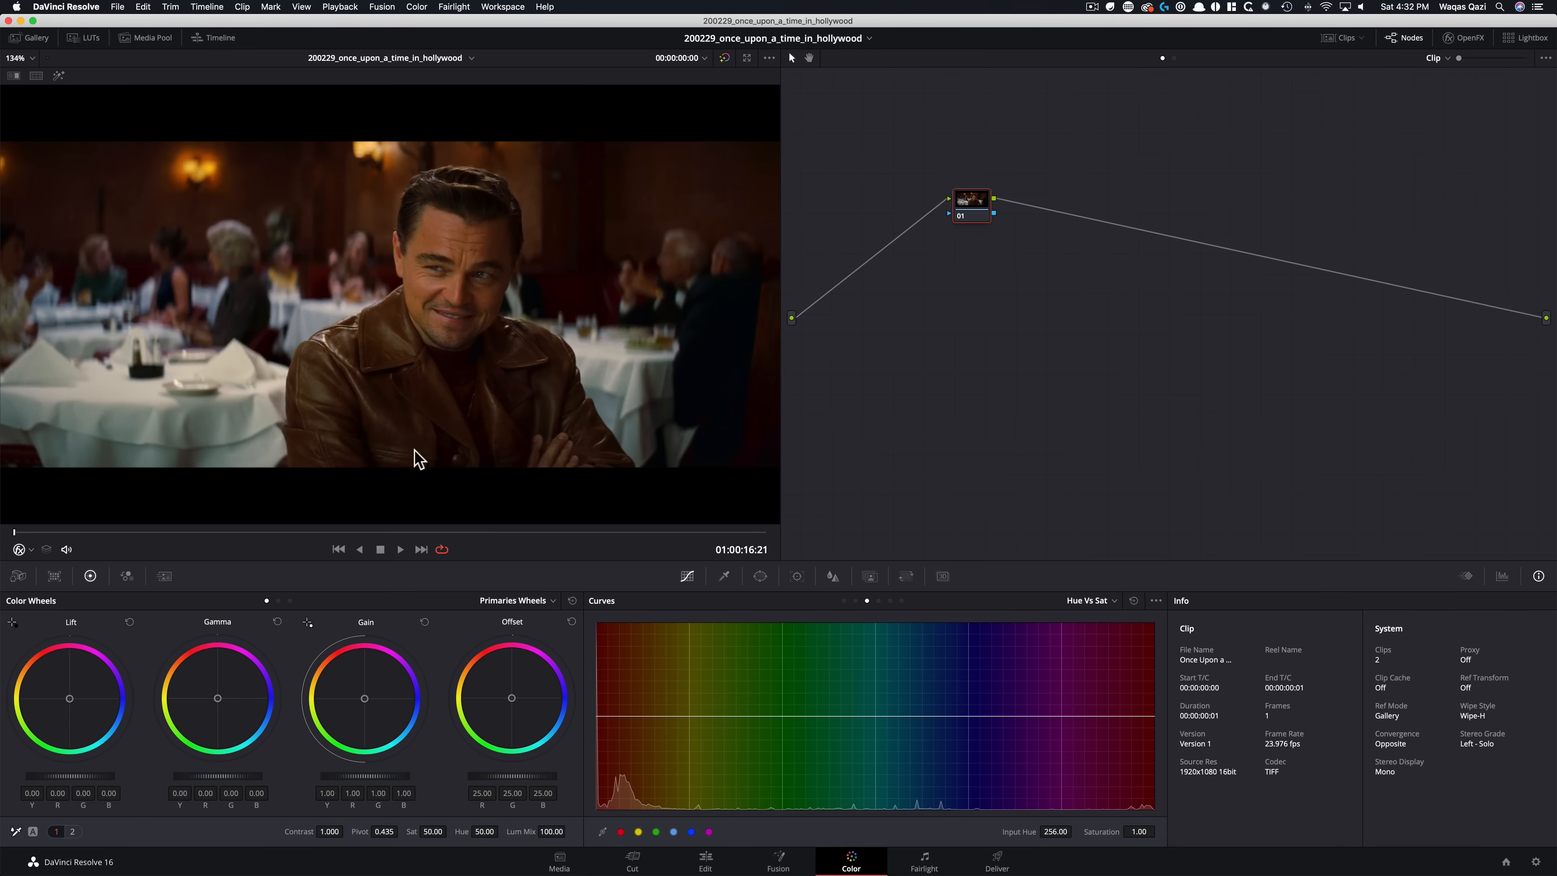
{"action": "key", "text": "Up"}
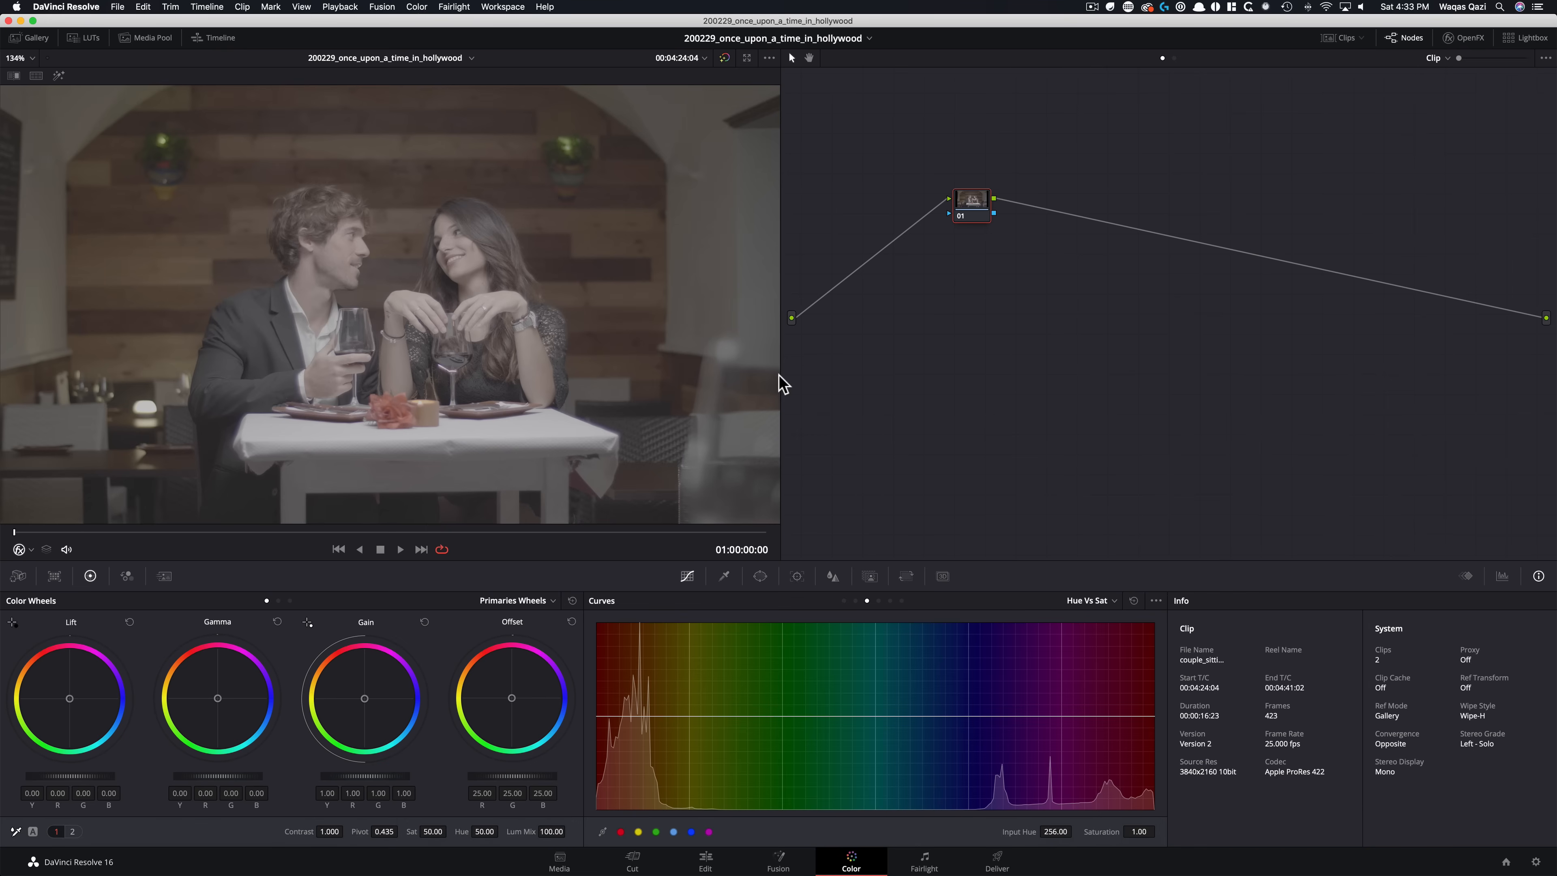
{"action": "key", "text": "Down"}
{"action": "key", "text": "Up"}
Move node 01 nearer the source, add serial node 02 placed beneath it, and add serial node 03 after node 02
{"action": "left_click_drag", "start_coordinate": [957, 204], "coordinate": [848, 179]}
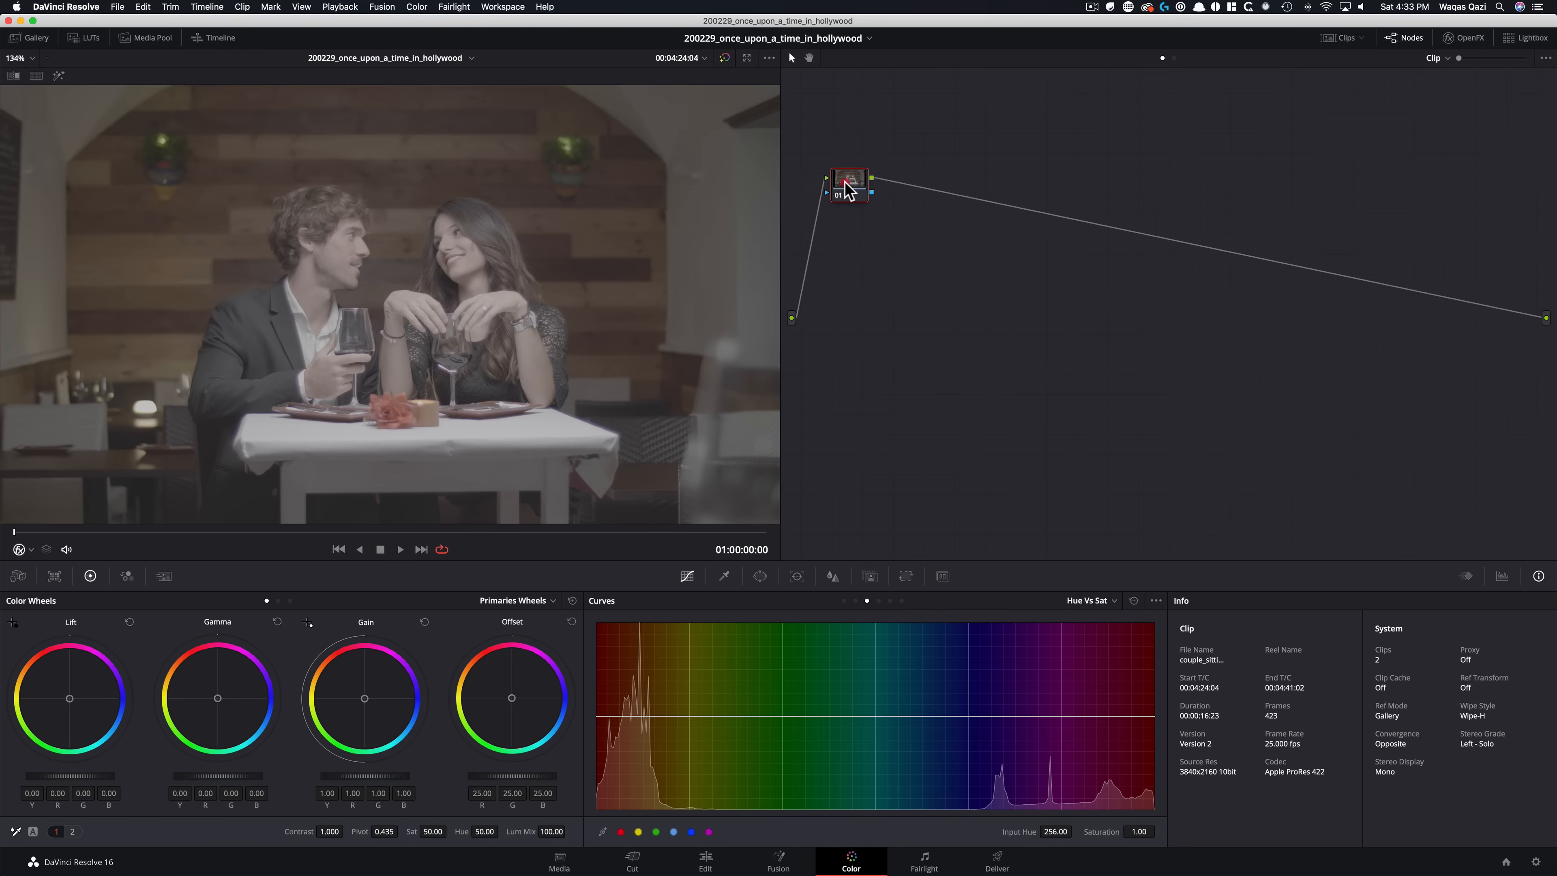
{"action": "key", "text": "alt"}
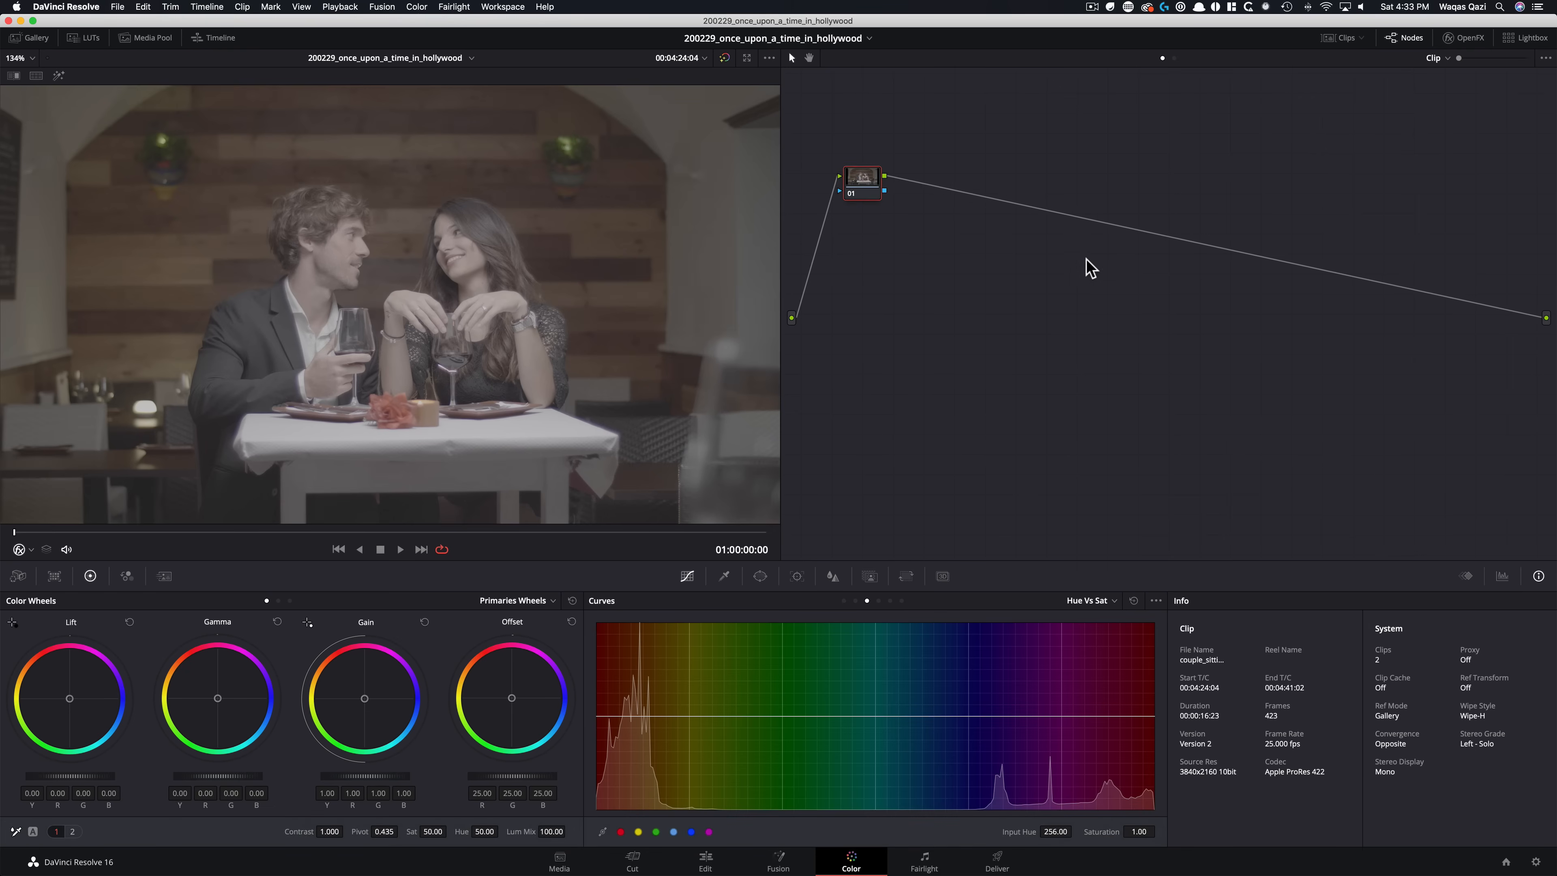
{"action": "key", "text": "alt+s"}
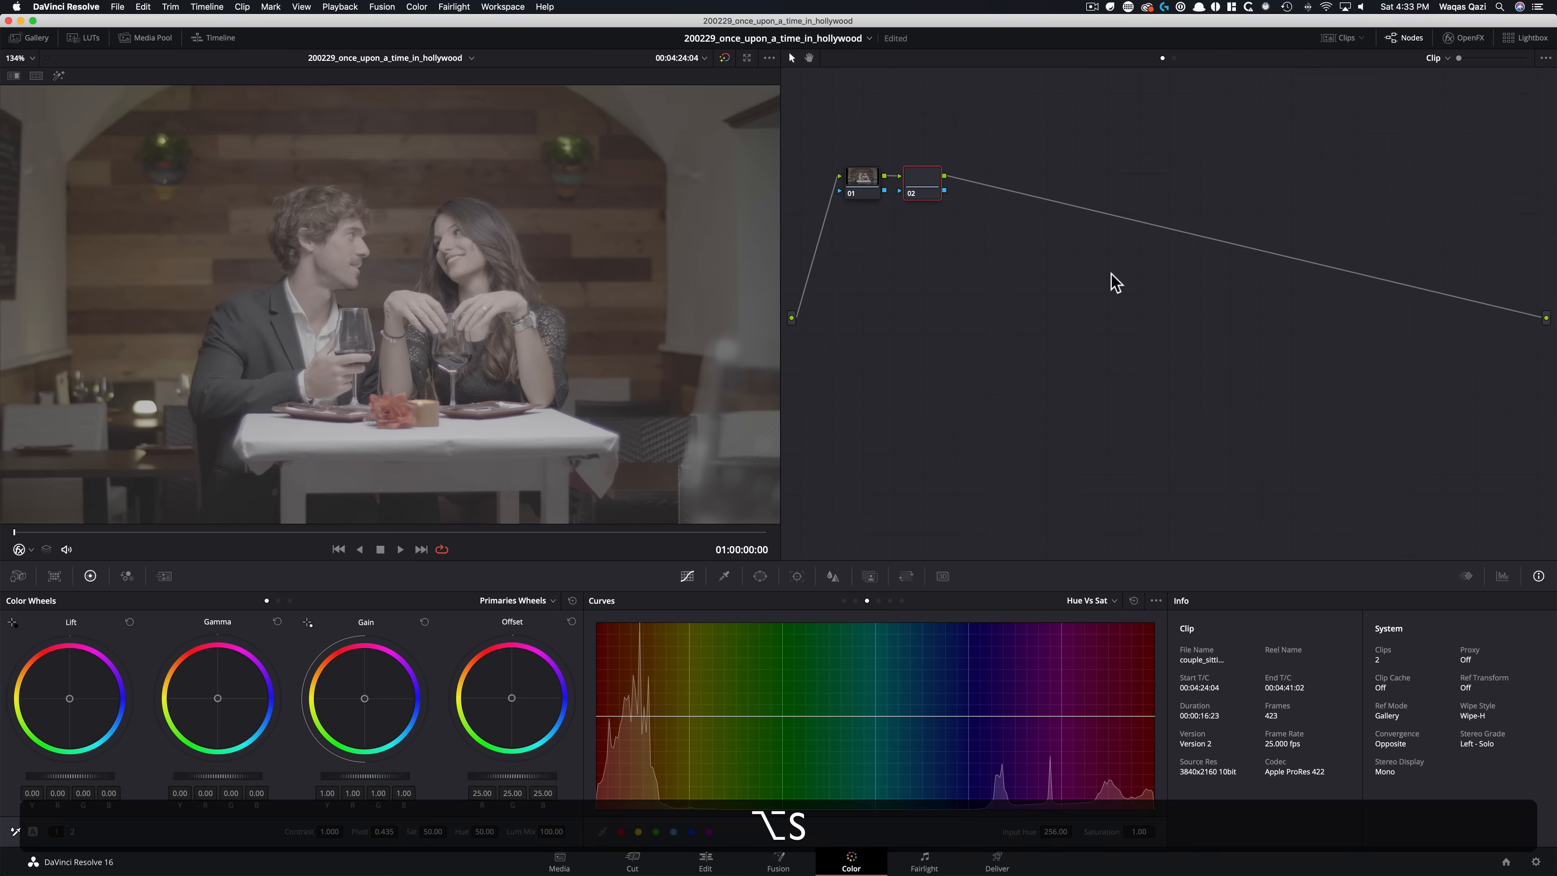
{"action": "left_click_drag", "start_coordinate": [923, 195], "coordinate": [866, 244]}
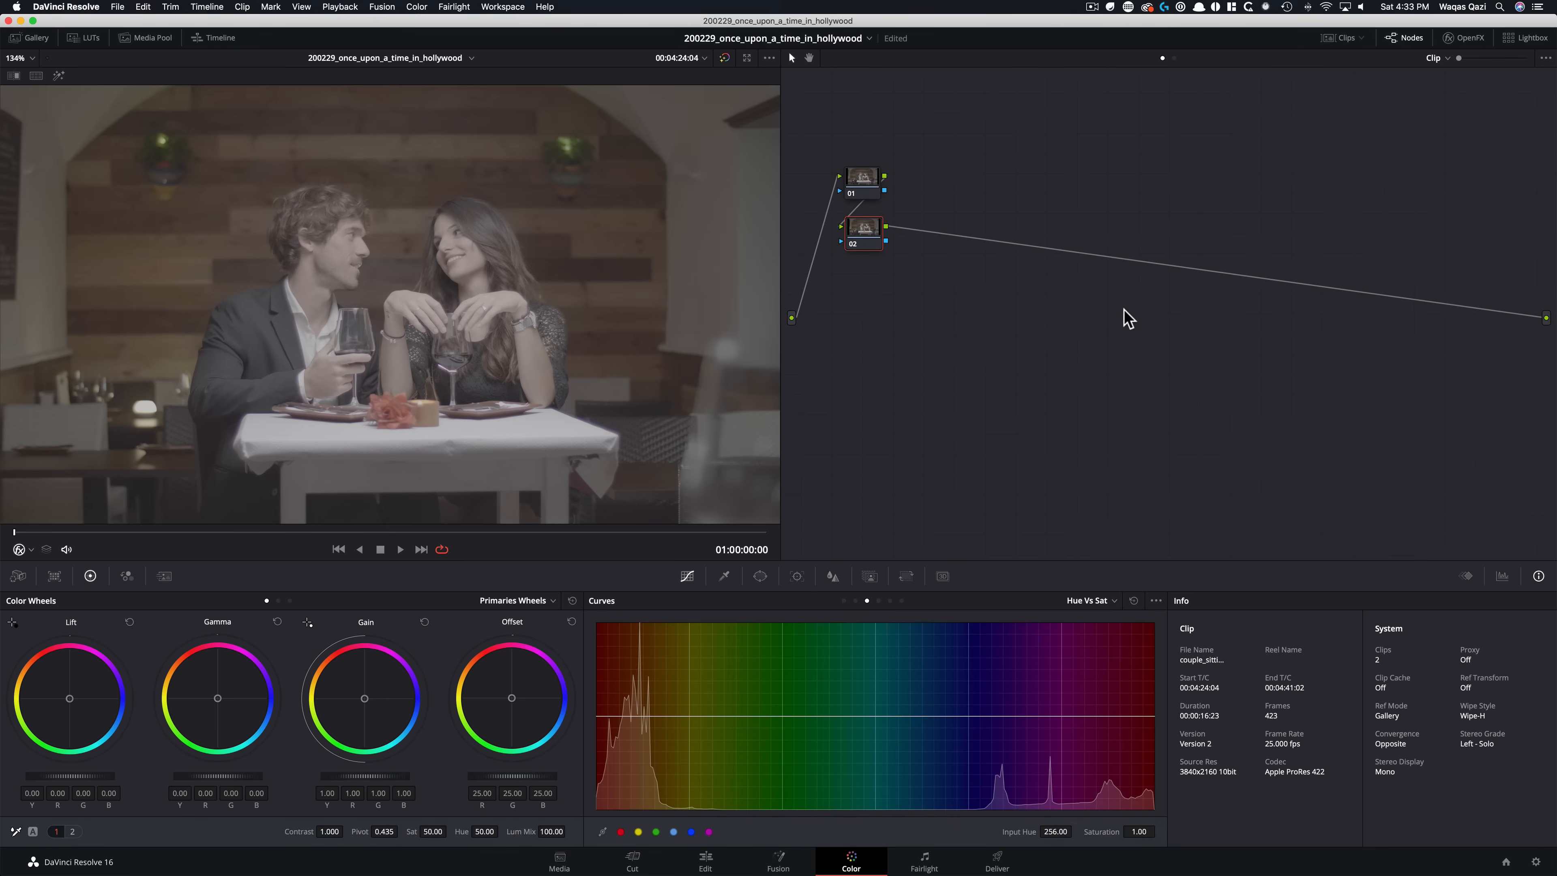
{"action": "key", "text": "alt"}
{"action": "key", "text": "alt+s"}
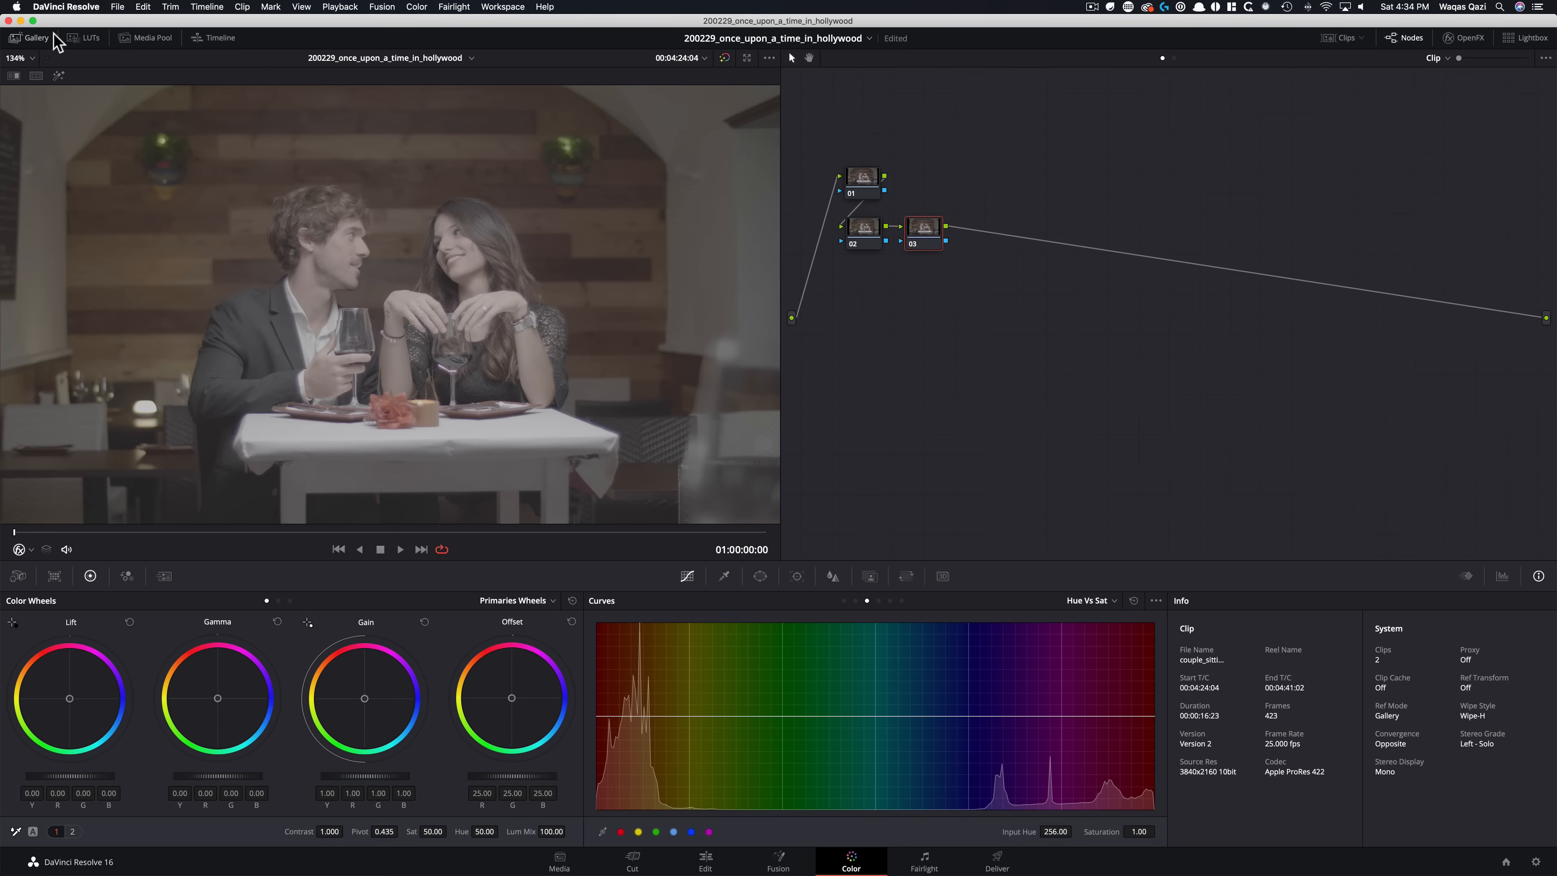
Browse the LUT library, including the ImpulZ folder, and close it
{"action": "left_click", "coordinate": [85, 37]}
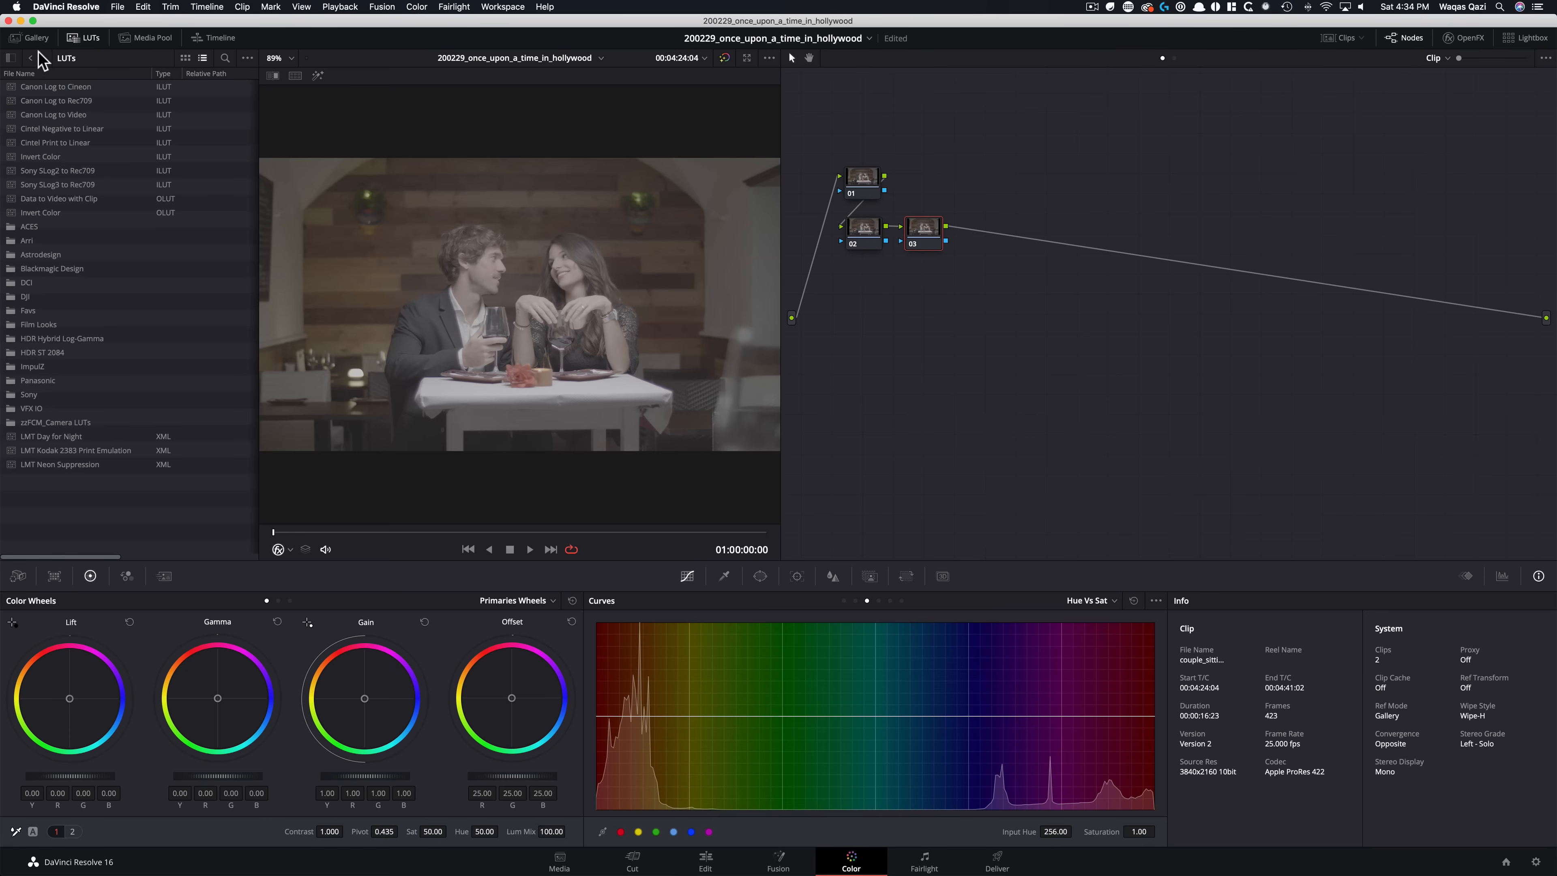
{"action": "left_click", "coordinate": [79, 40]}
{"action": "left_click", "coordinate": [81, 45]}
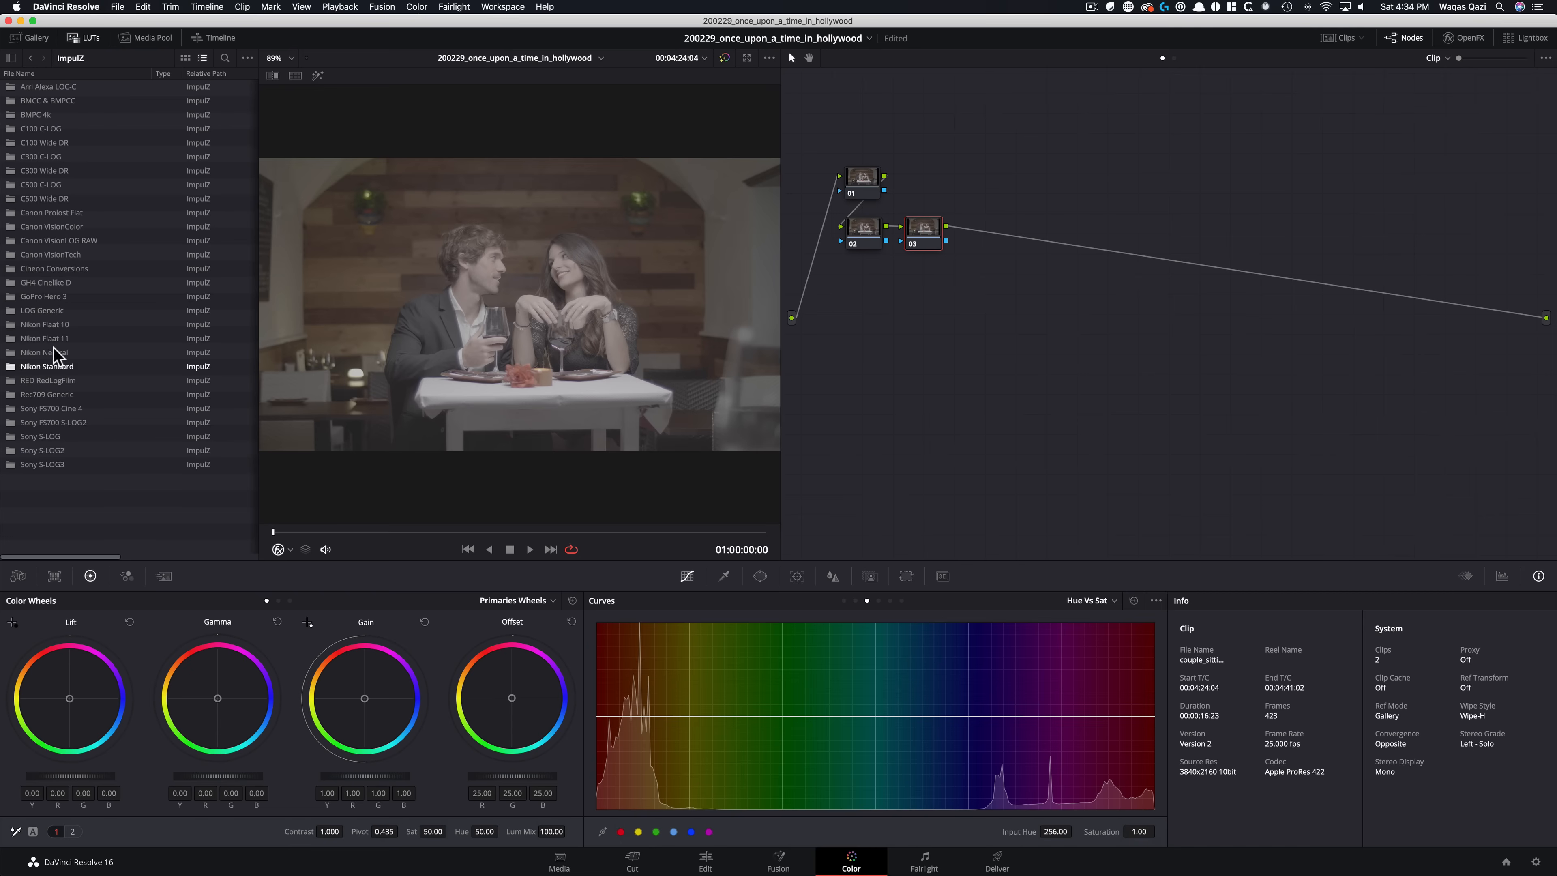
{"action": "left_click", "coordinate": [84, 38]}
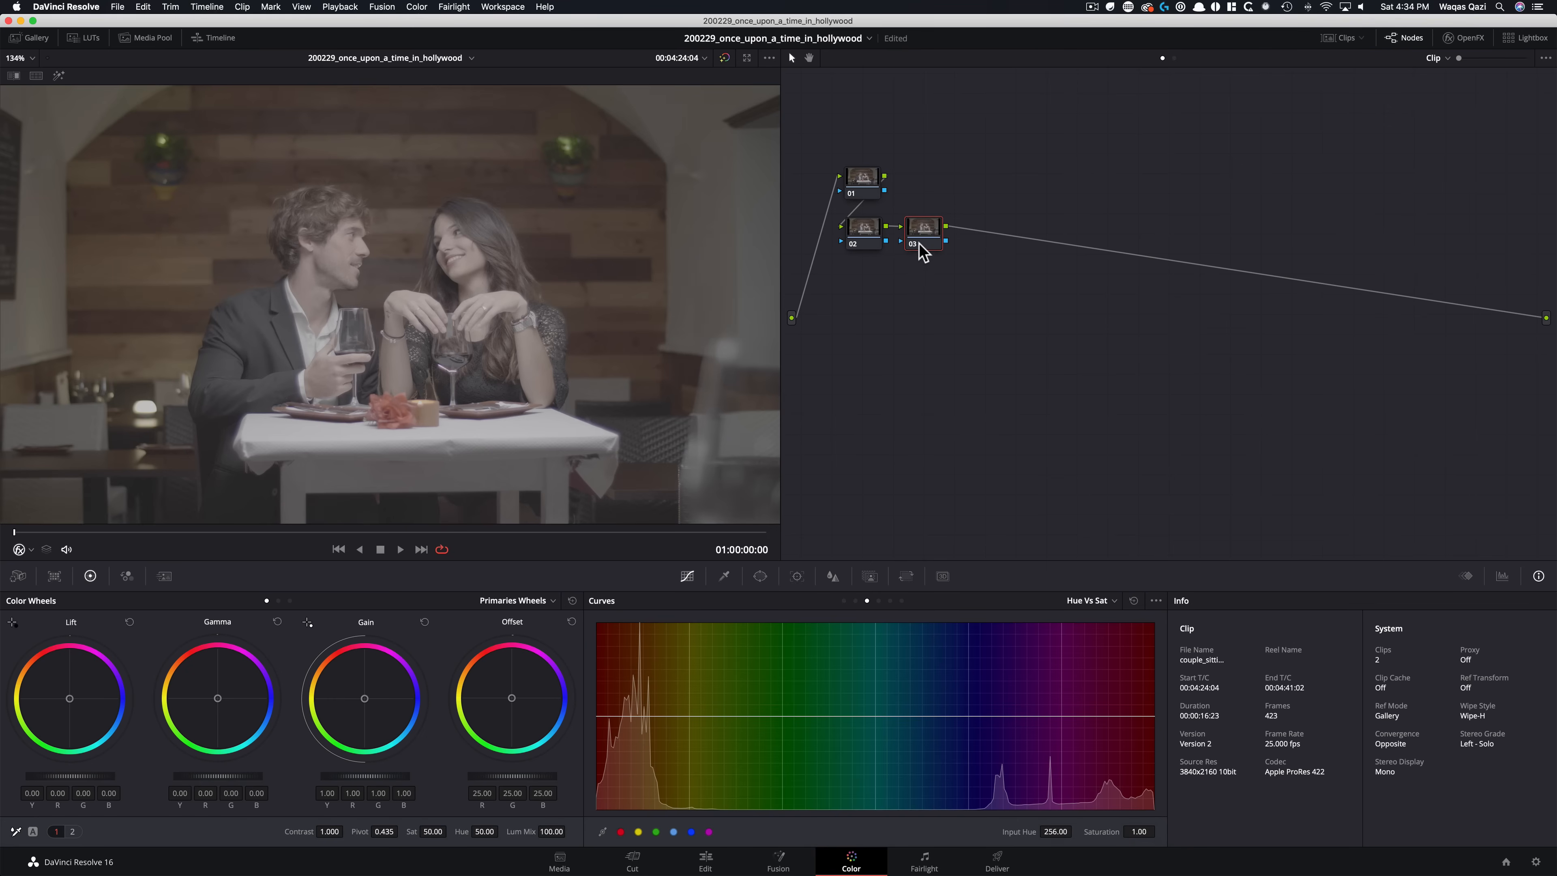
Add two parallel nodes beneath node 03, feeding a shared parallel mixer
{"action": "key", "text": "alt+p"}
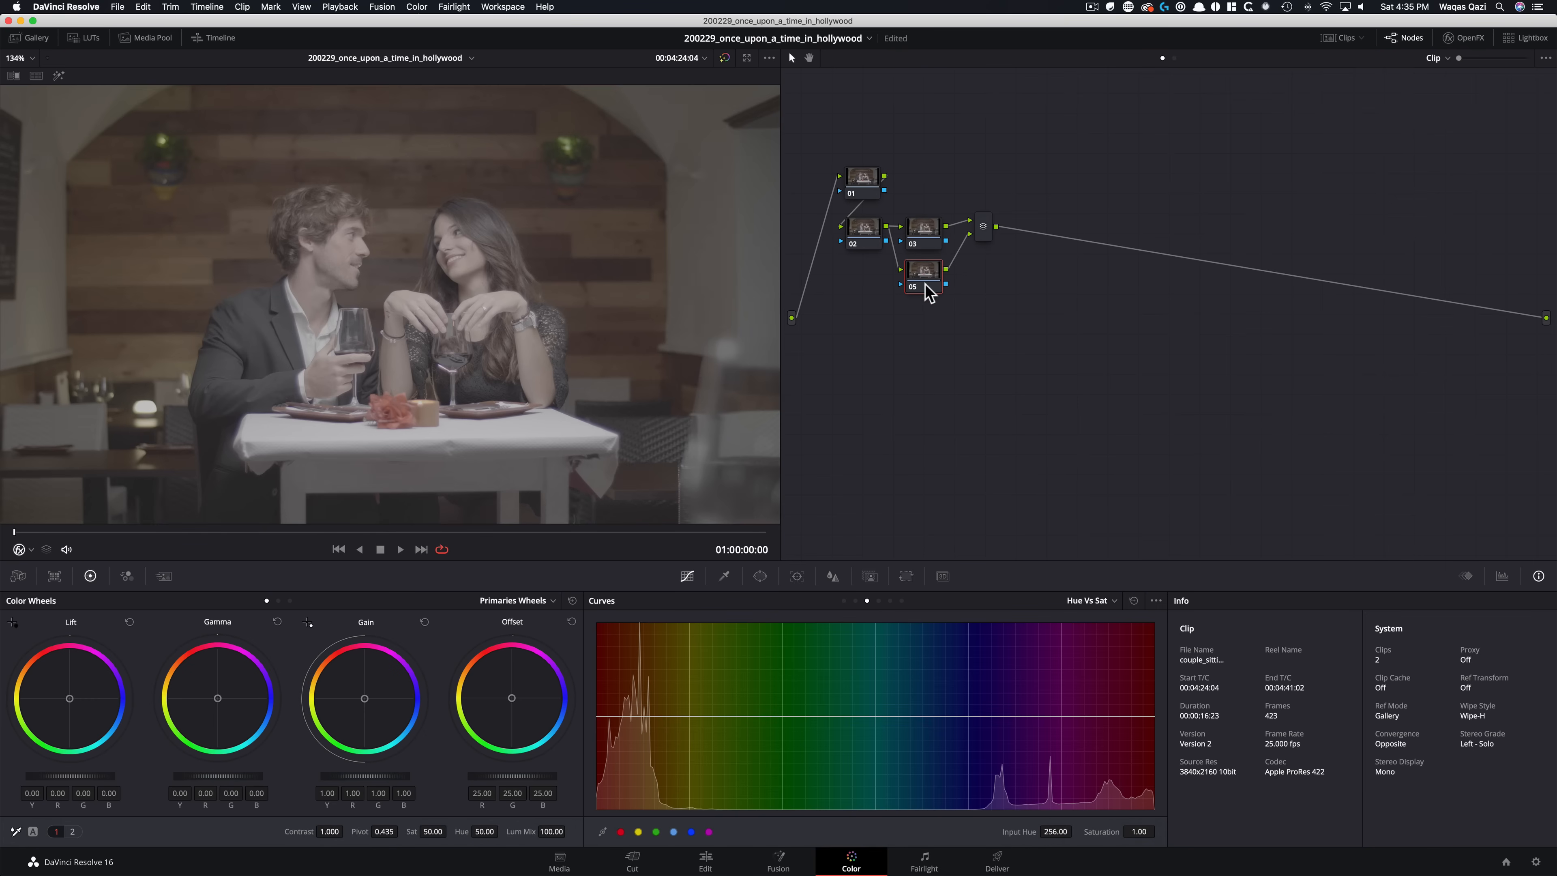
{"action": "key", "text": "alt+p"}
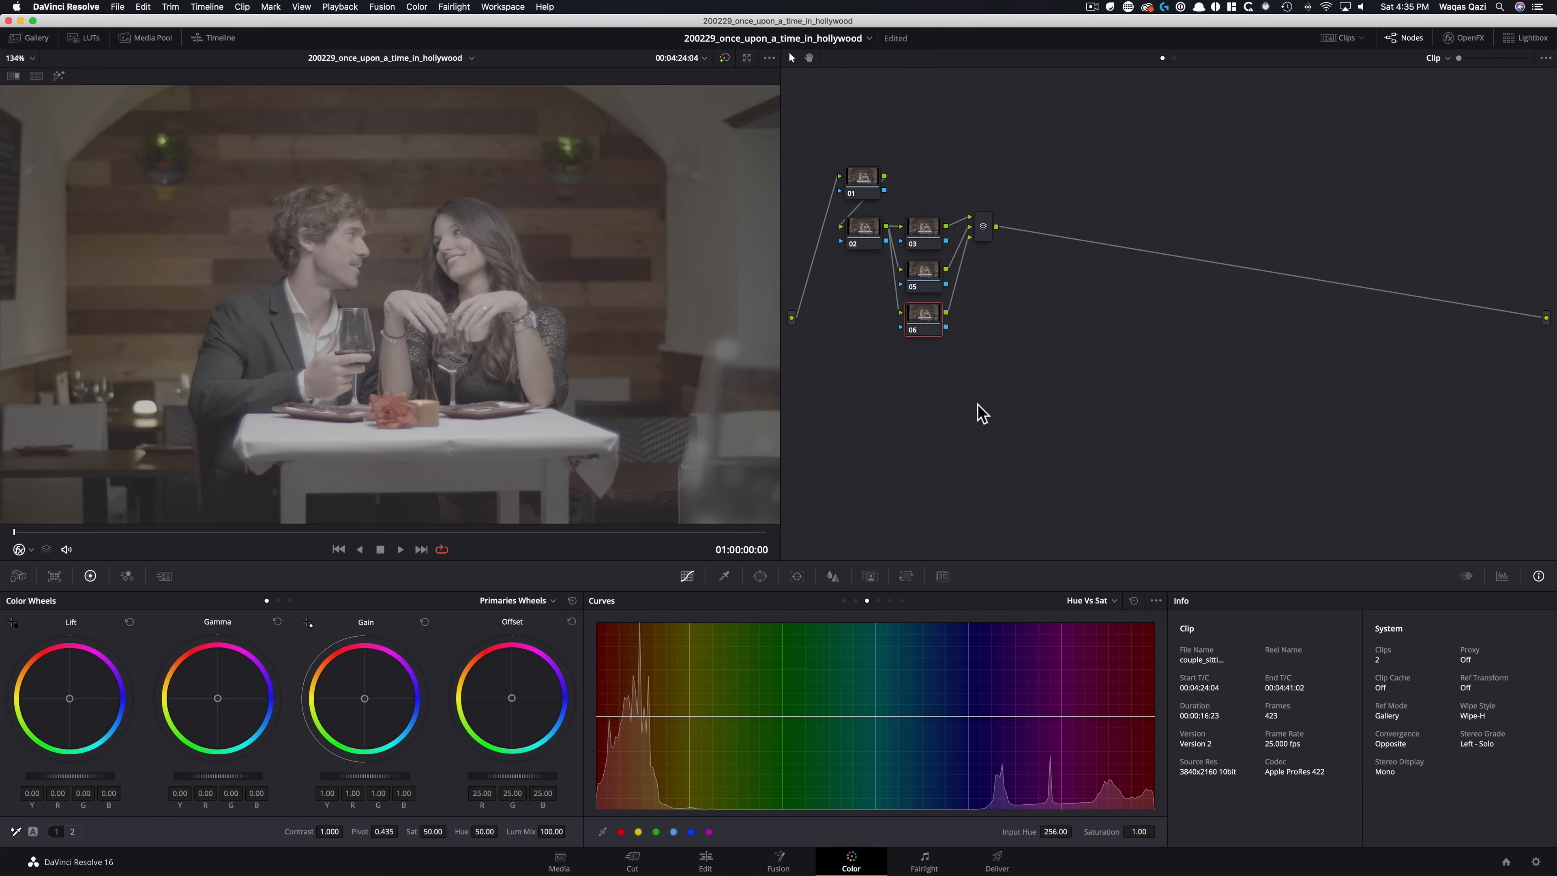
{"action": "key", "text": "super+w"}
{"action": "key", "text": "super+w"}
Add three serial nodes, 07, 08 and 09, in a row after the parallel mixer
{"action": "key", "text": "alt+s"}
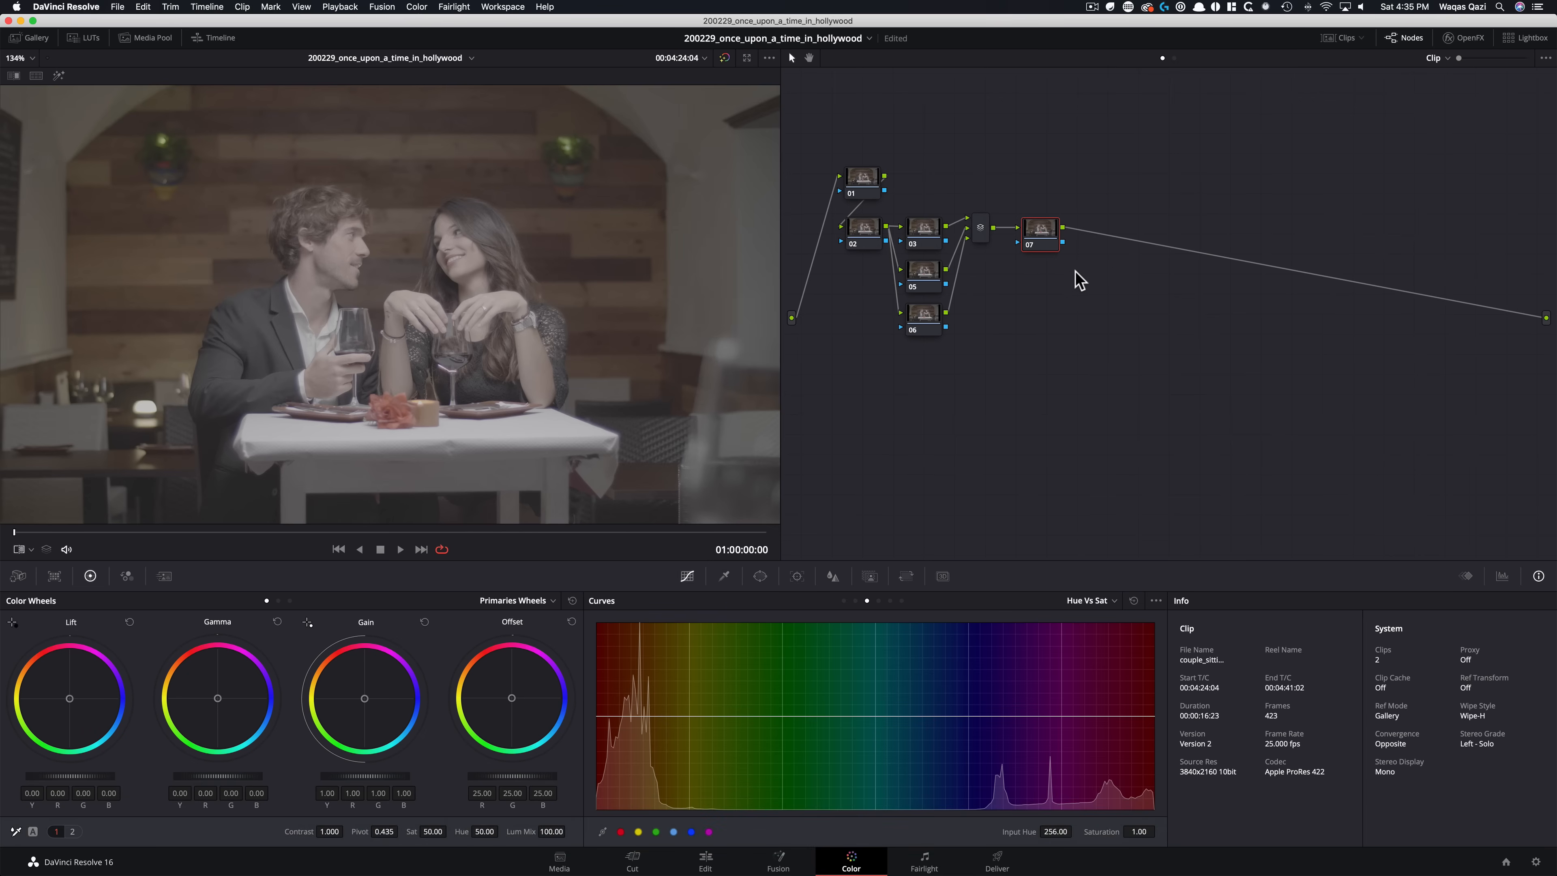
{"action": "key", "text": "alt+s"}
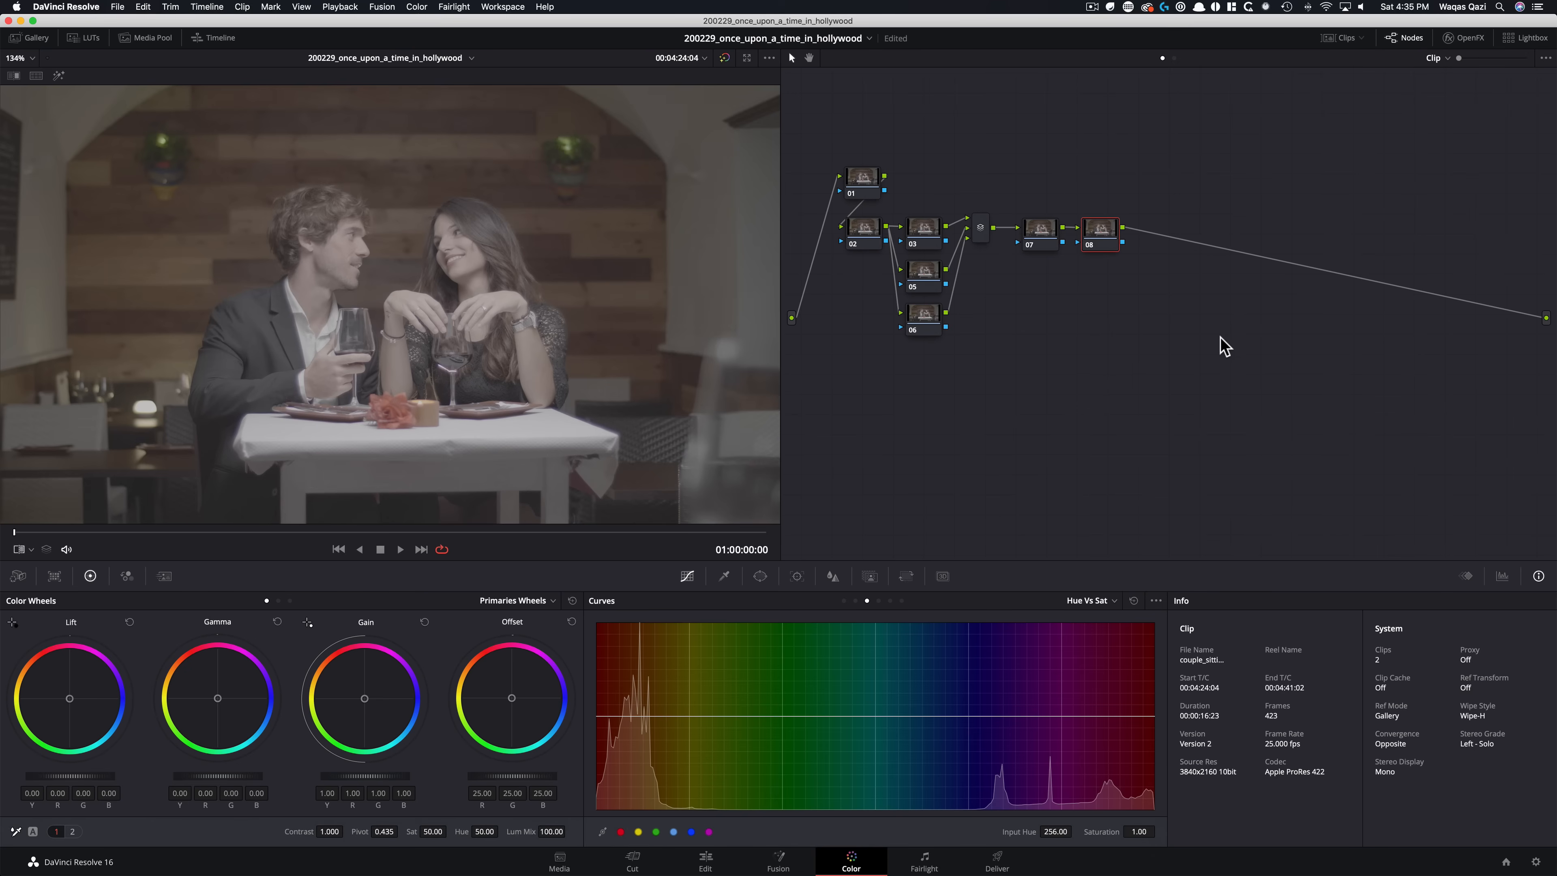
{"action": "key", "text": "alt+s"}
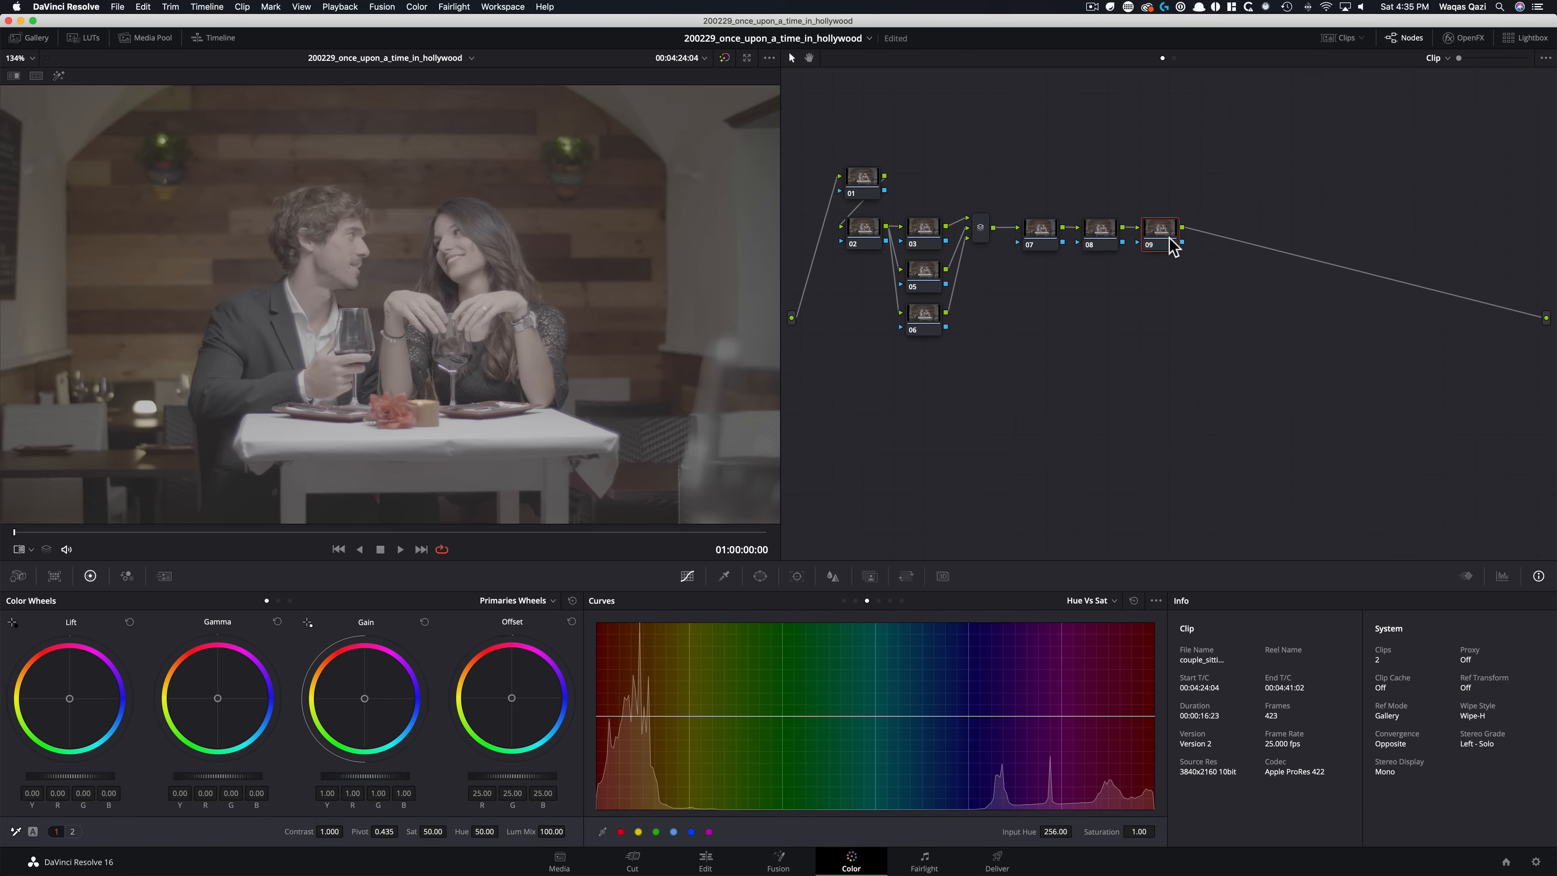
Build a lower row of serial nodes 10 to 13 after node 09, setting node 13 apart beneath node 09
{"action": "key", "text": "alt+s"}
{"action": "left_click_drag", "start_coordinate": [933, 405], "coordinate": [865, 388]}
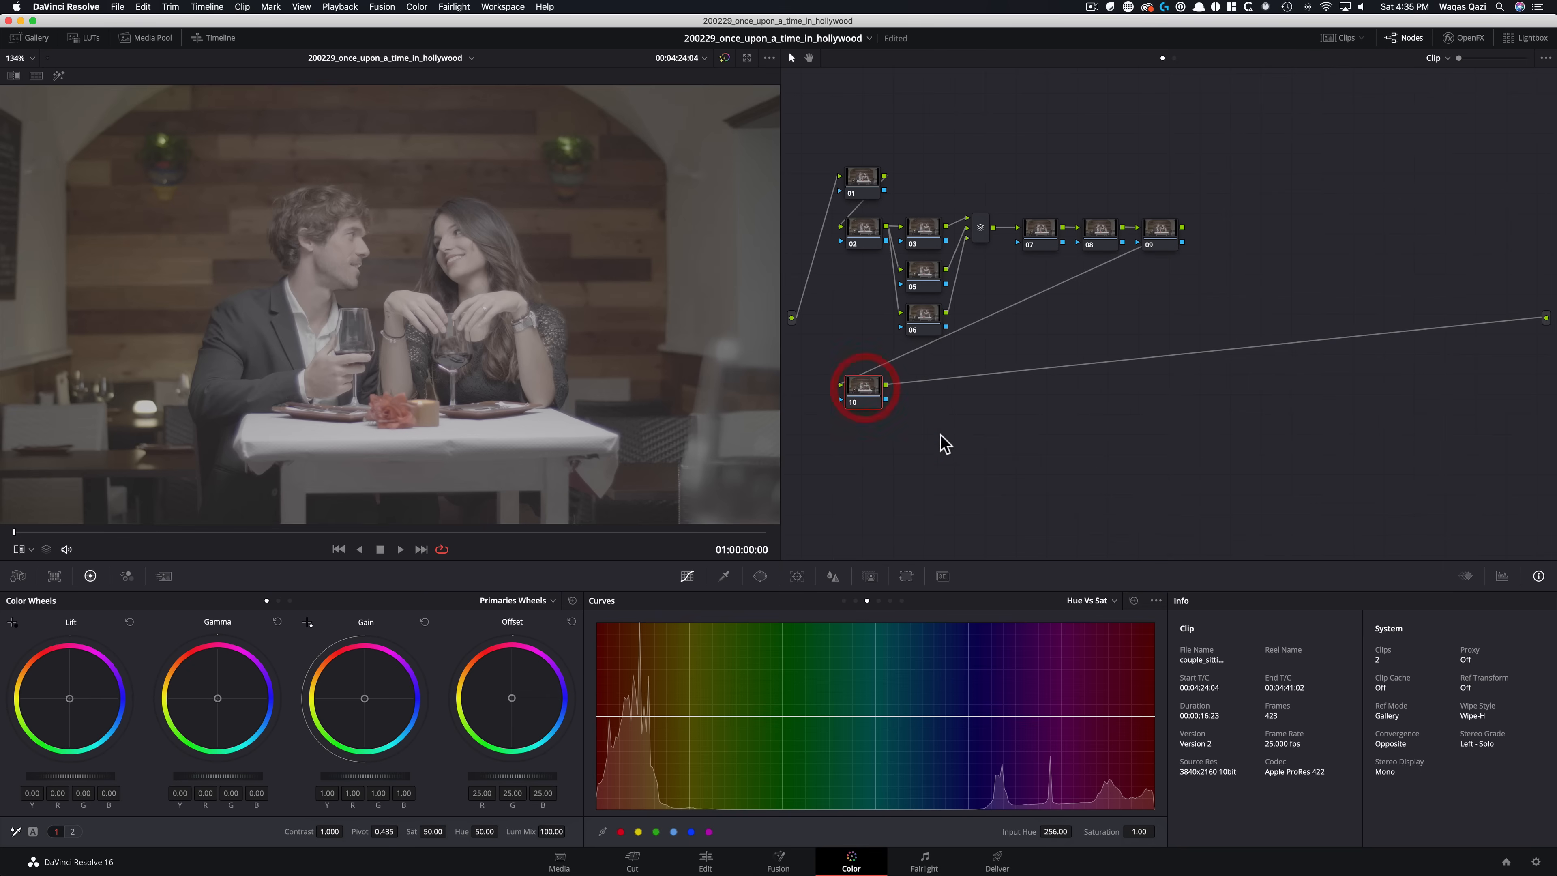
{"action": "key", "text": "alt+s"}
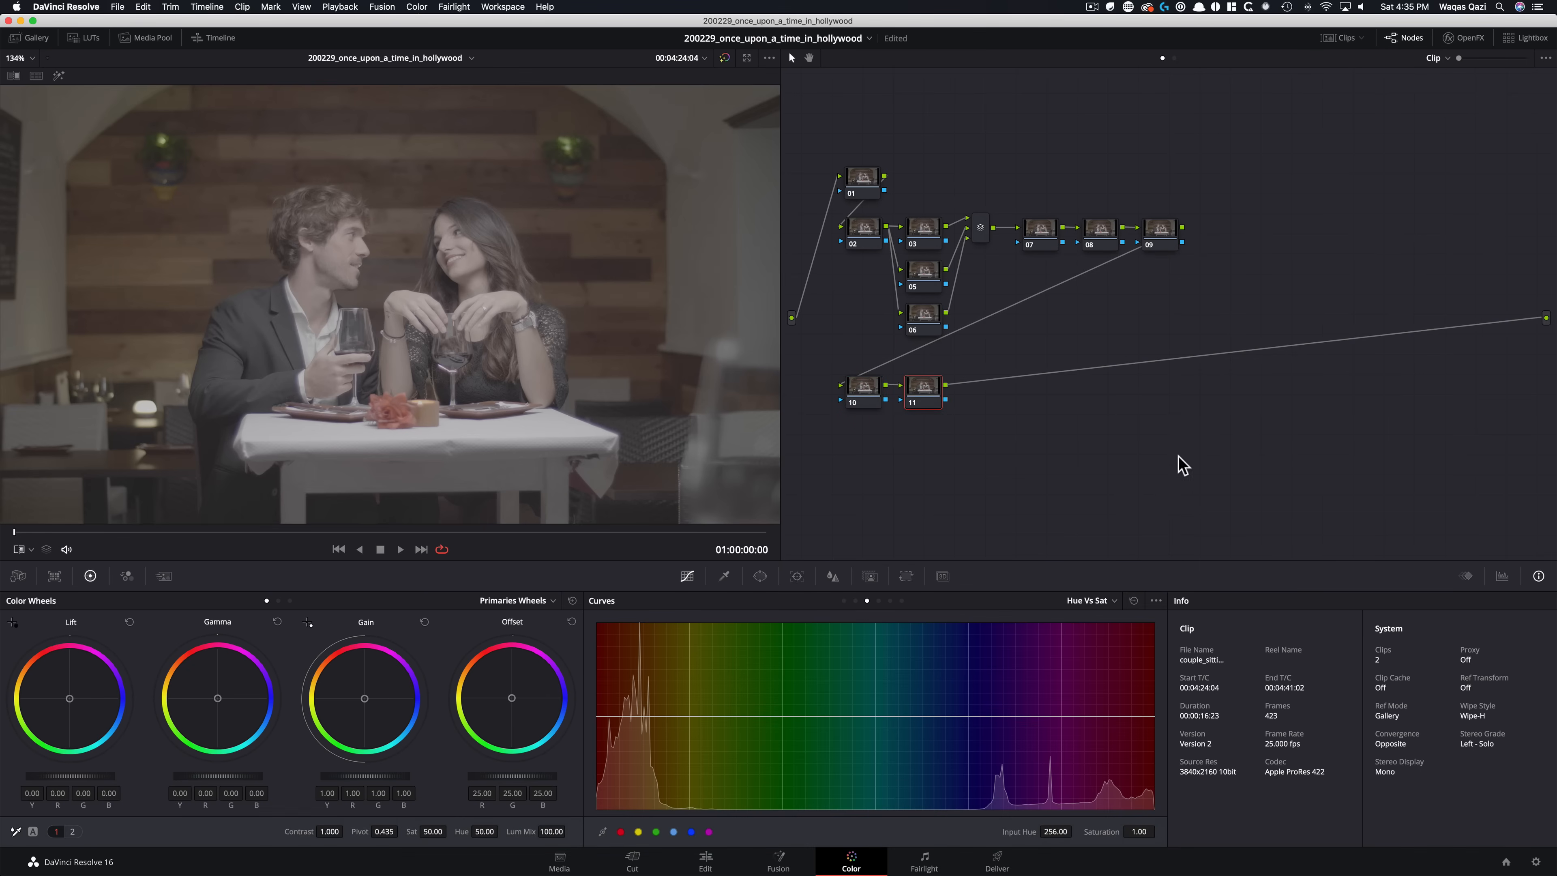
{"action": "key", "text": "alt+s"}
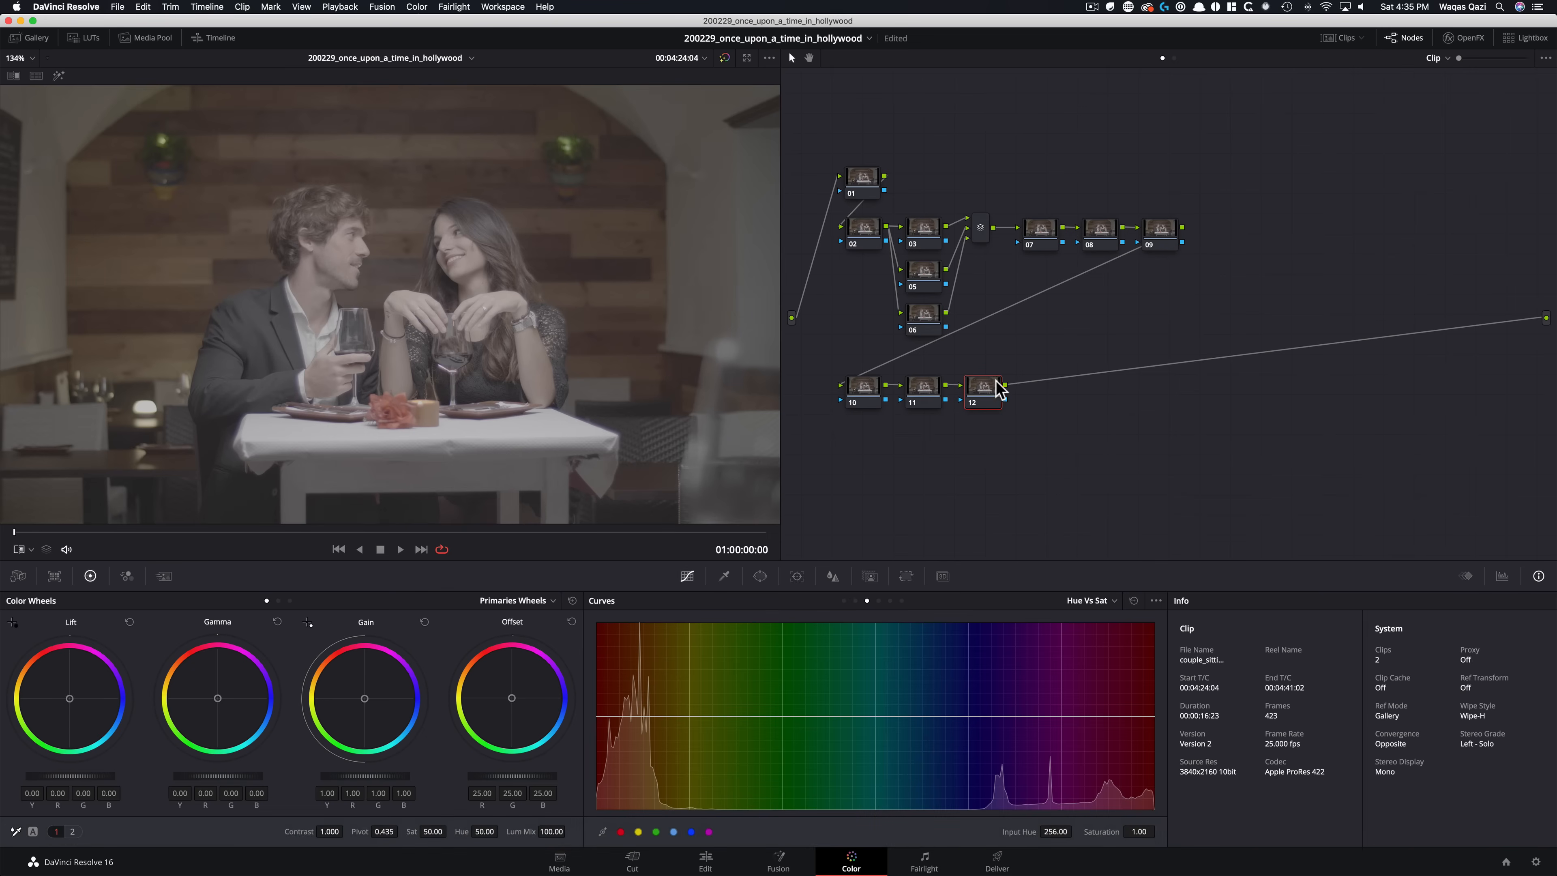
{"action": "key", "text": "alt+s"}
{"action": "left_click_drag", "start_coordinate": [1030, 388], "coordinate": [1149, 385]}
Label node 01 "nr", node 02 "exp" and node 03 "lut"
{"action": "left_click", "coordinate": [876, 177]}
{"action": "key", "text": "Tab"}
{"action": "type", "text": "nr"}
{"action": "key", "text": "Tab"}
{"action": "type", "text": "exp"}
{"action": "key", "text": "Return"}
{"action": "key", "text": "Tab"}
{"action": "type", "text": "lut"}
{"action": "key", "text": "Return"}
Label parallel node 05 "skin" and parallel node 06 "table"
{"action": "key", "text": "Tab"}
{"action": "type", "text": "skin"}
{"action": "key", "text": "Return"}
{"action": "key", "text": "Tab"}
{"action": "type", "text": "table"}
{"action": "key", "text": "Return"}
Label node 07 "sat", node 08 "ft exp" and node 09 "look adj"
{"action": "key", "text": "Tab"}
{"action": "type", "text": "sat"}
{"action": "key", "text": "Return"}
{"action": "key", "text": "Tab"}
{"action": "type", "text": "f"}
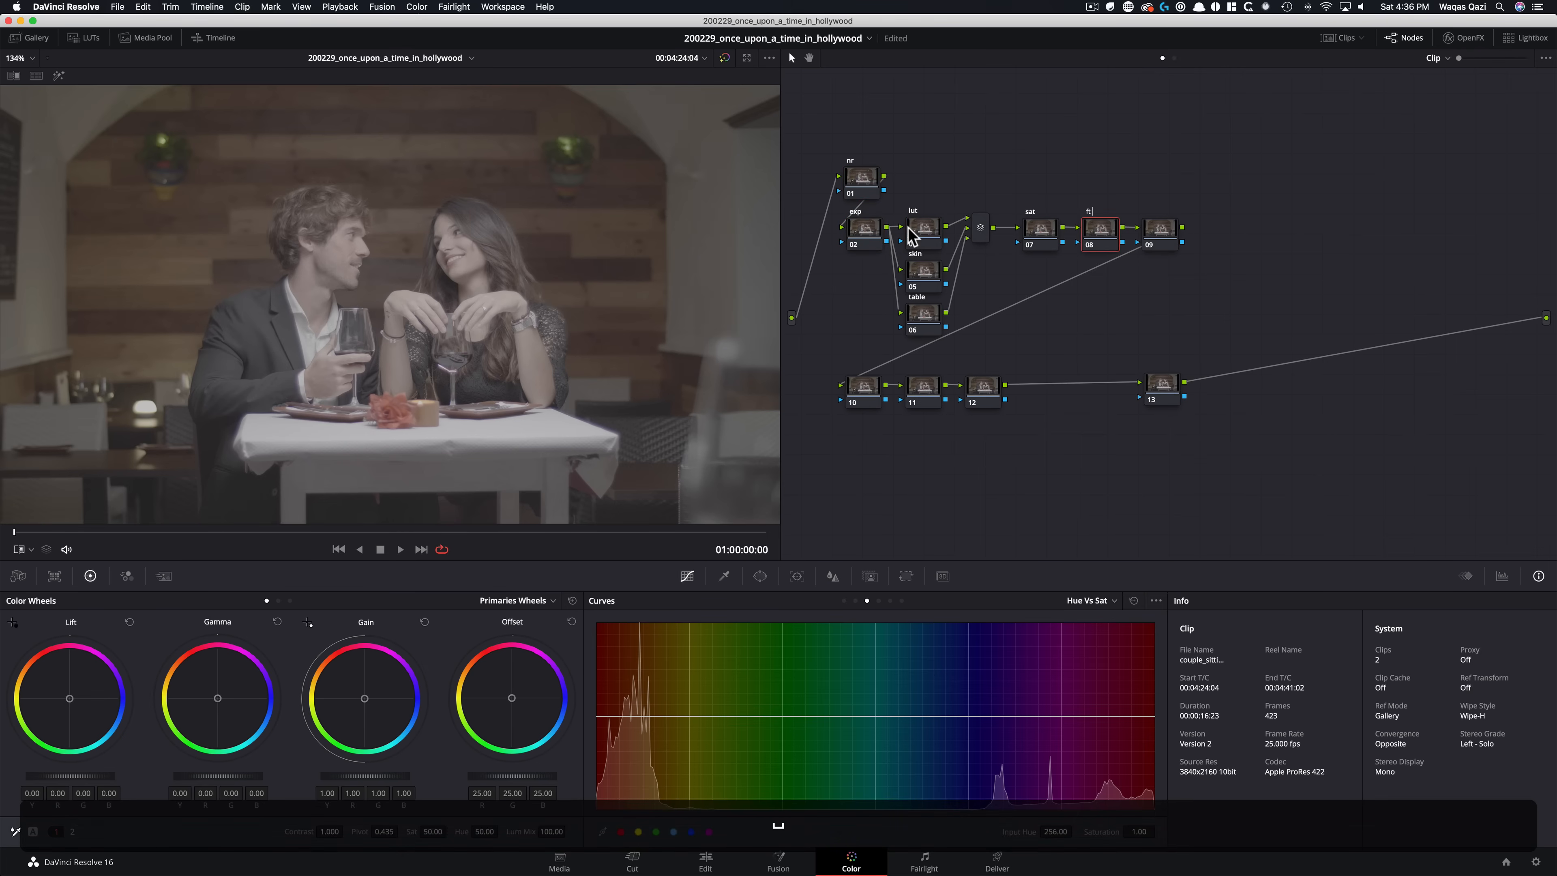
{"action": "key", "text": "Tab"}
{"action": "type", "text": "look adj"}
{"action": "key", "text": "Return"}
Label node 10 "vignette" and node 11 "global adj"
{"action": "key", "text": "Tab"}
{"action": "type", "text": "vignette"}
{"action": "key", "text": "Return"}
{"action": "key", "text": "Tab"}
{"action": "type", "text": "gloa"}
{"action": "key", "text": "BackSpace"}
{"action": "type", "text": "b"}
{"action": "key", "text": "BackSpace"}
{"action": "type", "text": "al adj"}
{"action": "key", "text": "Return"}
Label node 12 "sharpen" and node 13 "grain"
{"action": "key", "text": "Tab"}
{"action": "type", "text": "sharpen"}
{"action": "key", "text": "Return"}
{"action": "key", "text": "Tab"}
{"action": "type", "text": "grain"}
{"action": "key", "text": "Return"}
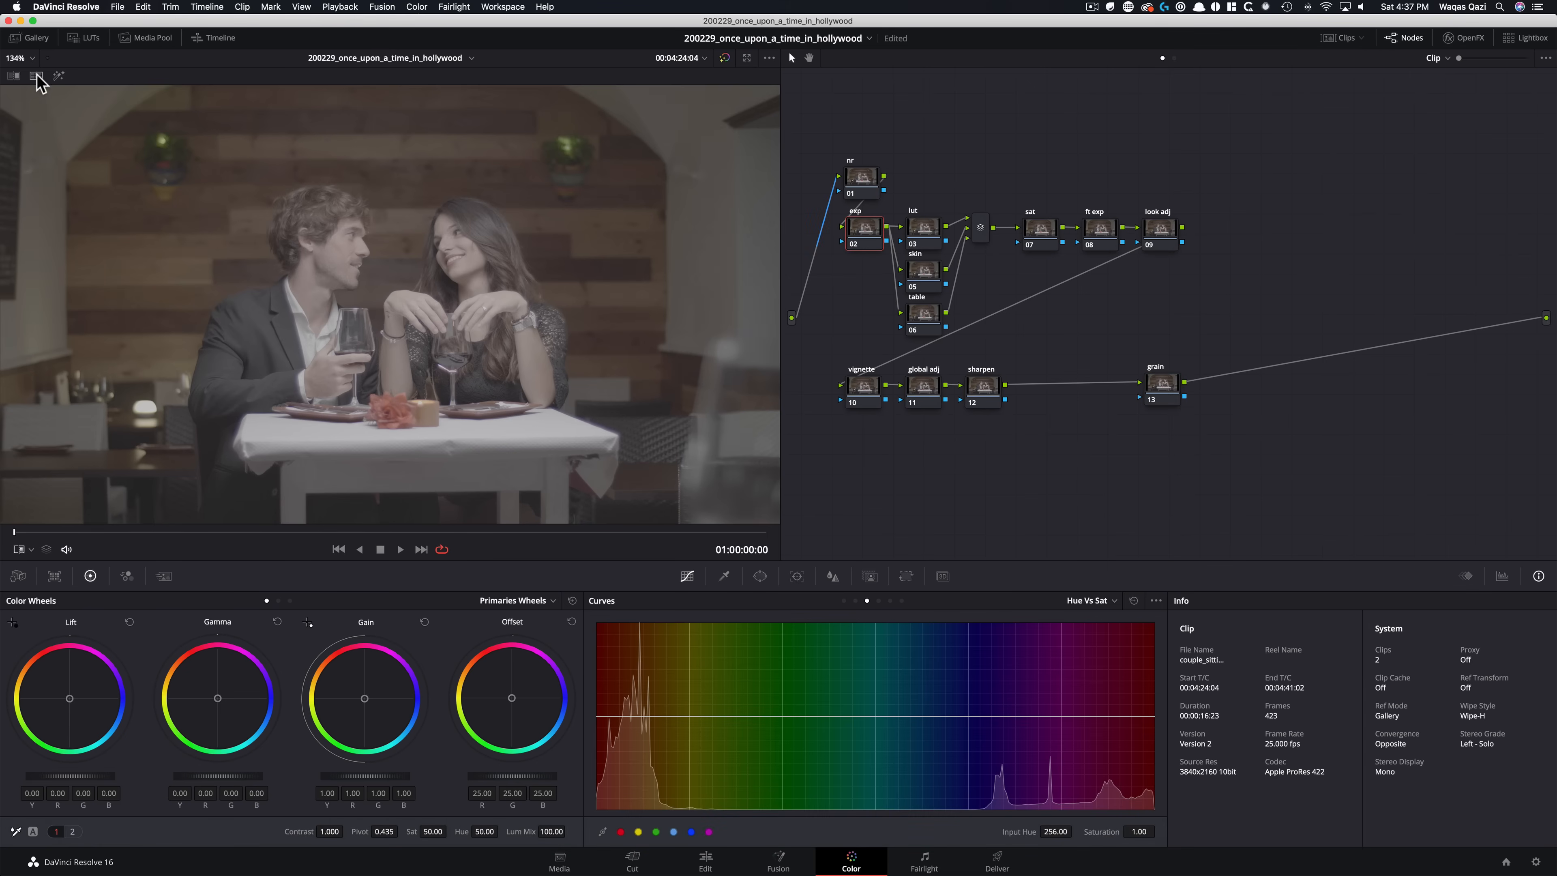
View the couple clip beside the film still in split screen with Selected Still Images, check the gallery stills, and leave split screen
{"action": "left_click", "coordinate": [36, 76]}
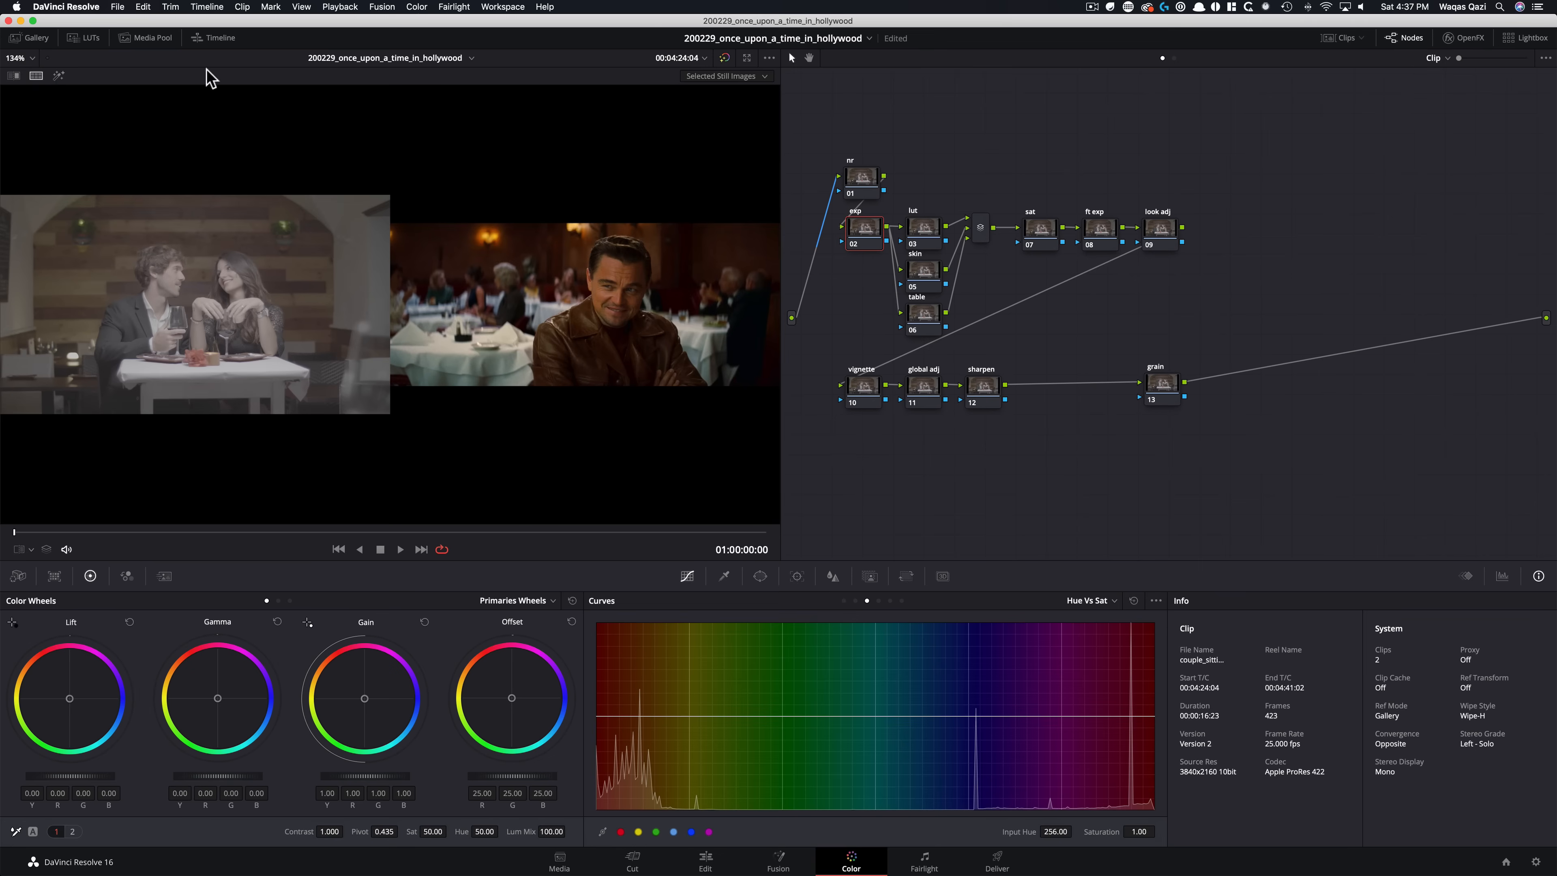
{"action": "left_click", "coordinate": [728, 77]}
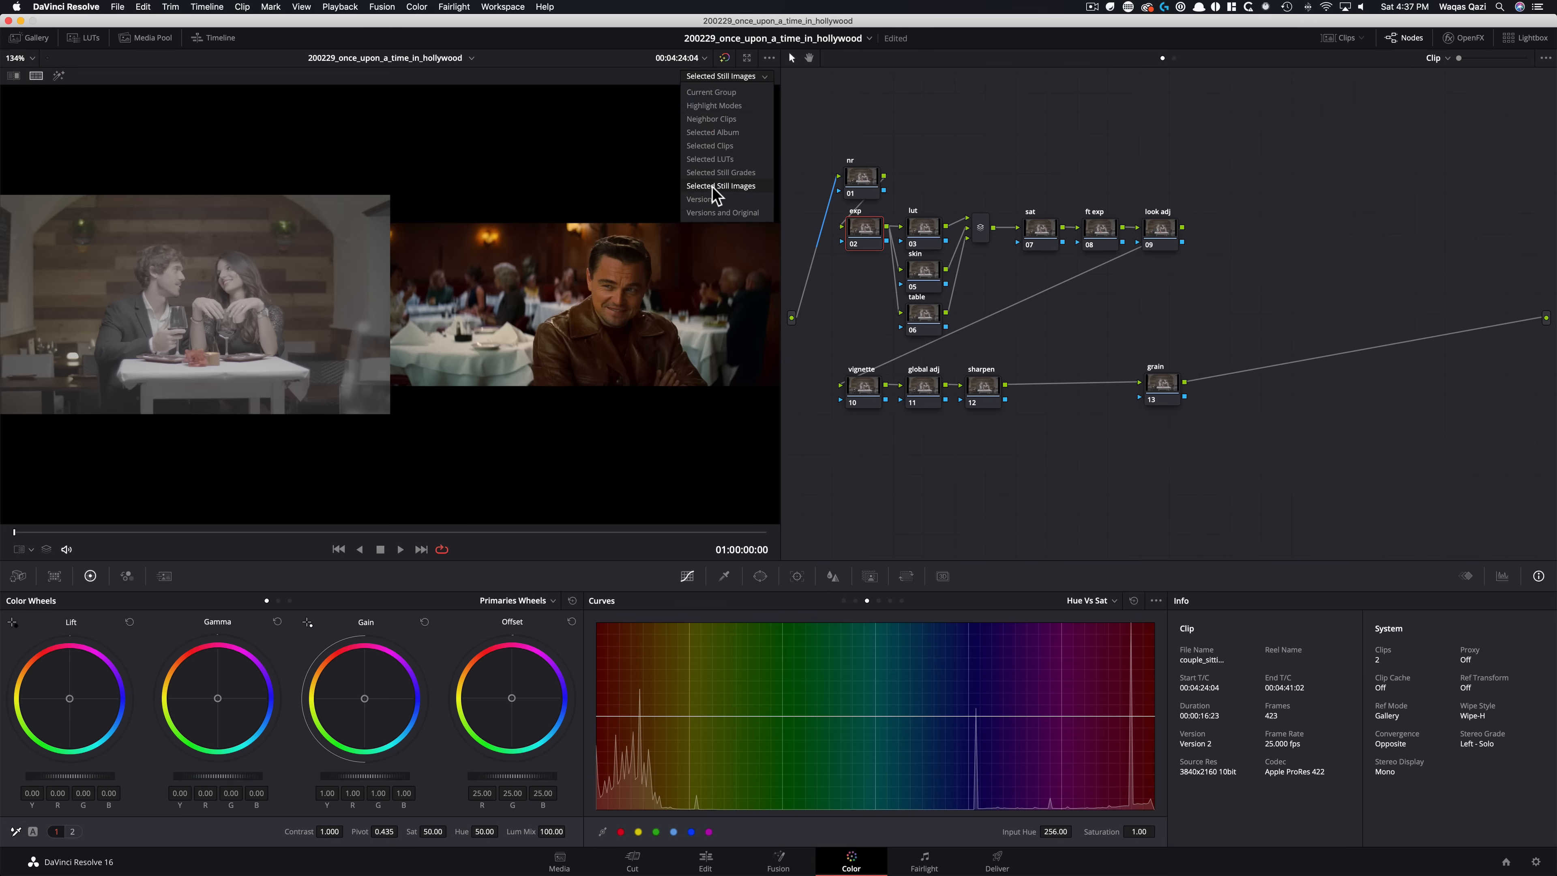
{"action": "left_click", "coordinate": [920, 142]}
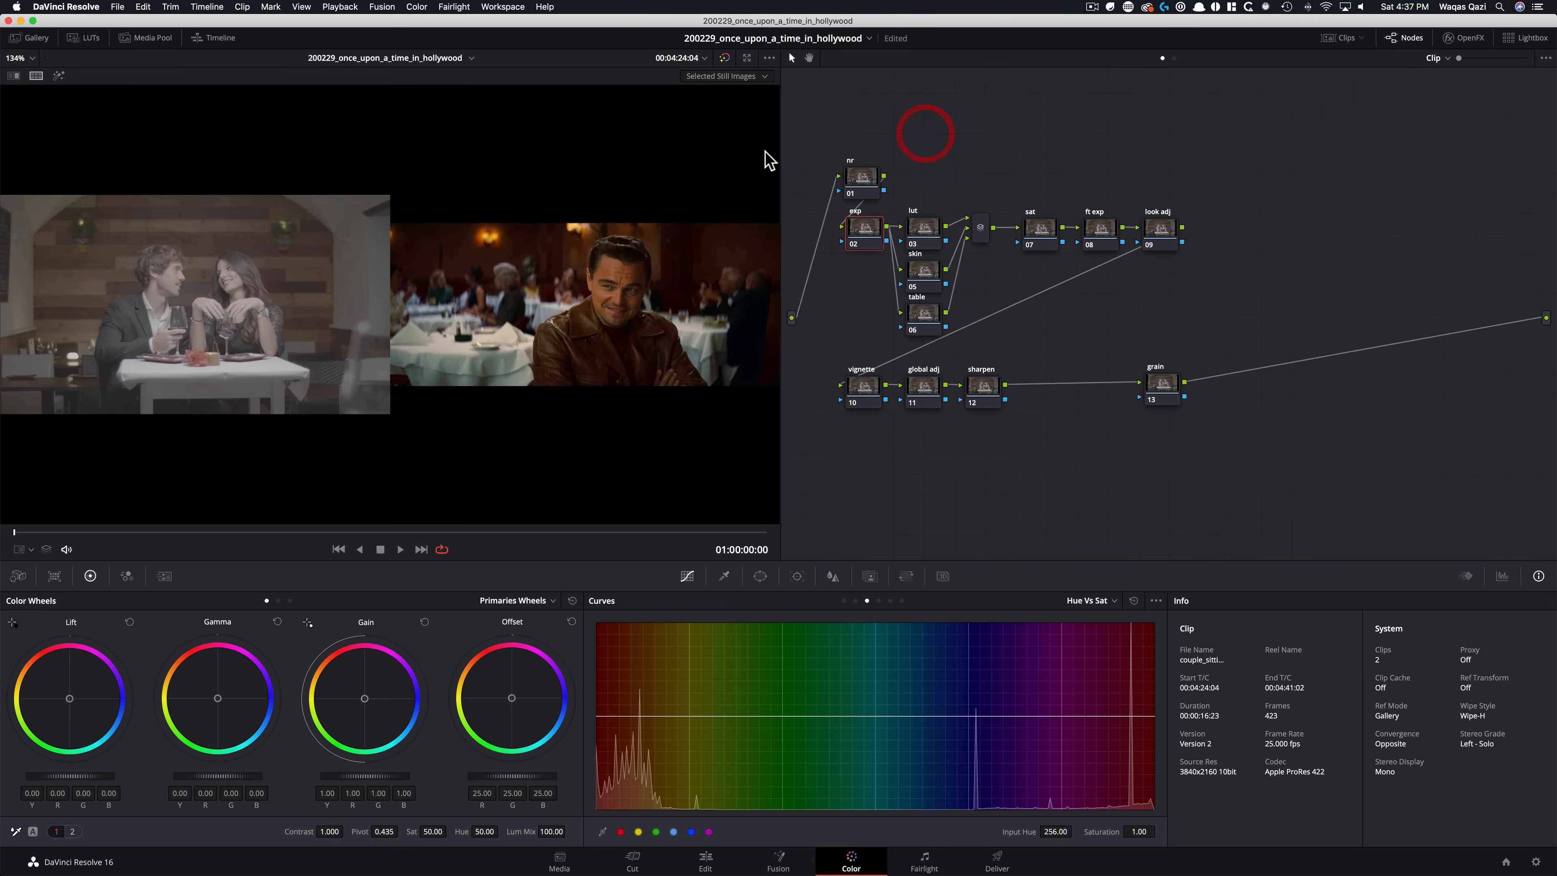
{"action": "left_click", "coordinate": [23, 42]}
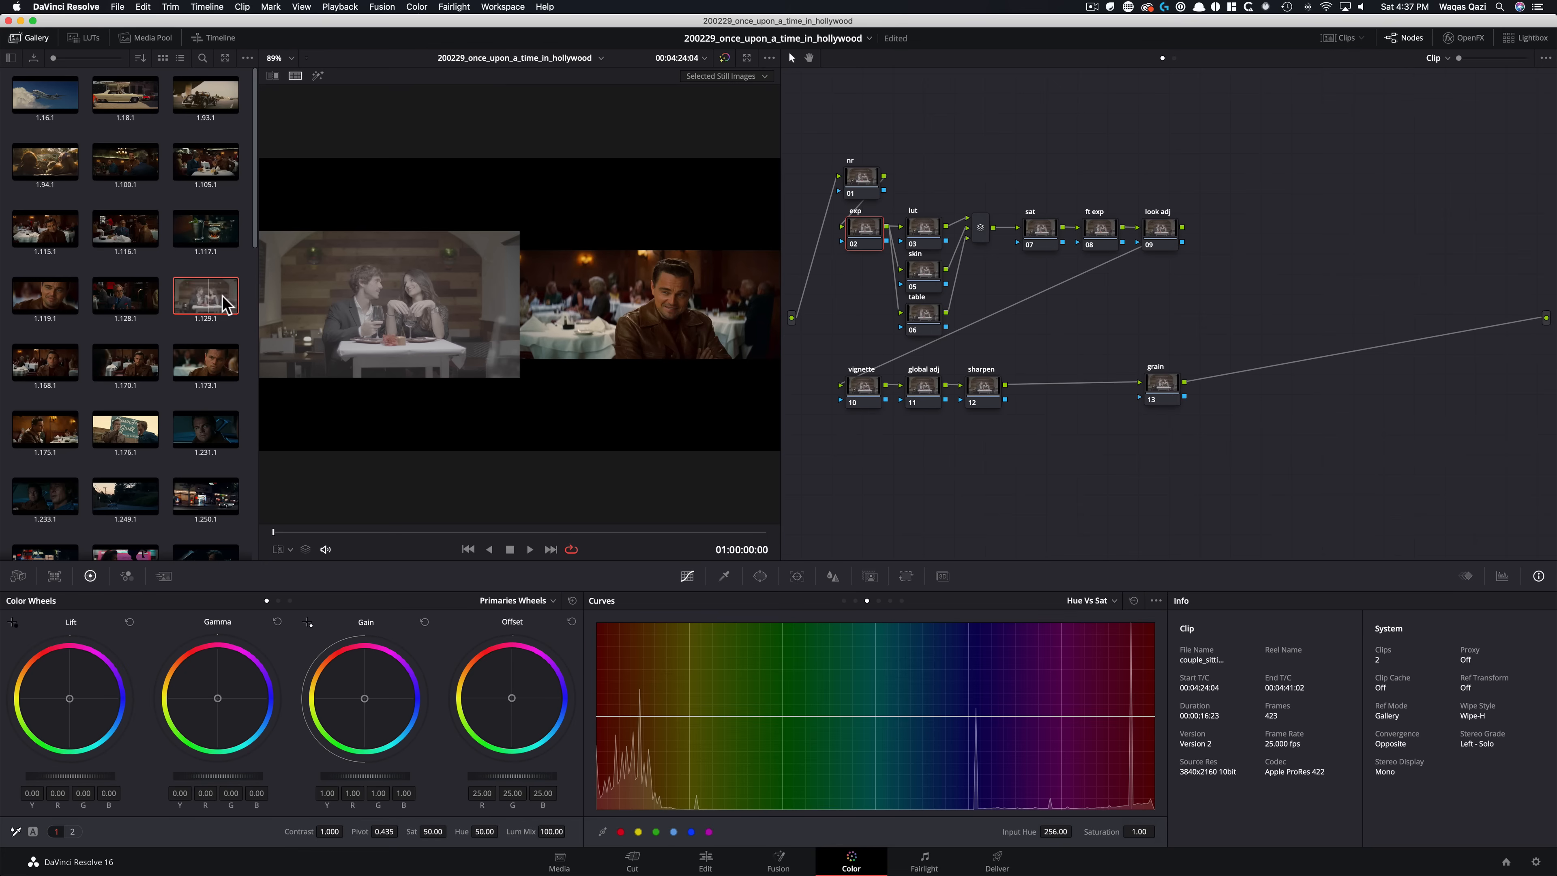
{"action": "left_click", "coordinate": [31, 40]}
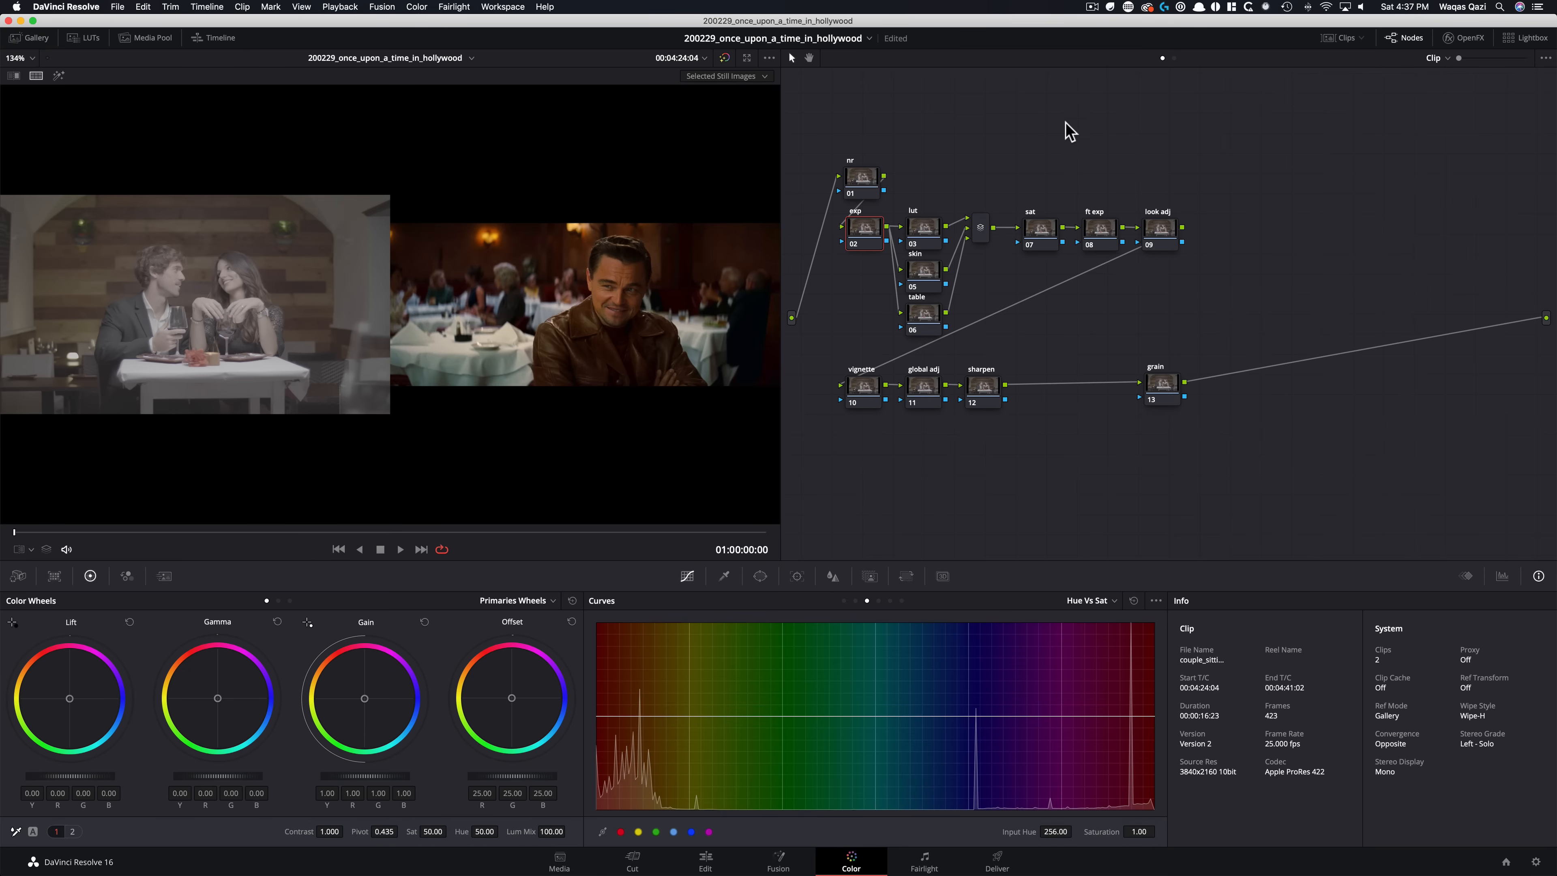
{"action": "left_click", "coordinate": [36, 75]}
Set the timeline's output blanking to the 2.40 aspect ratio
{"action": "left_click", "coordinate": [206, 7]}
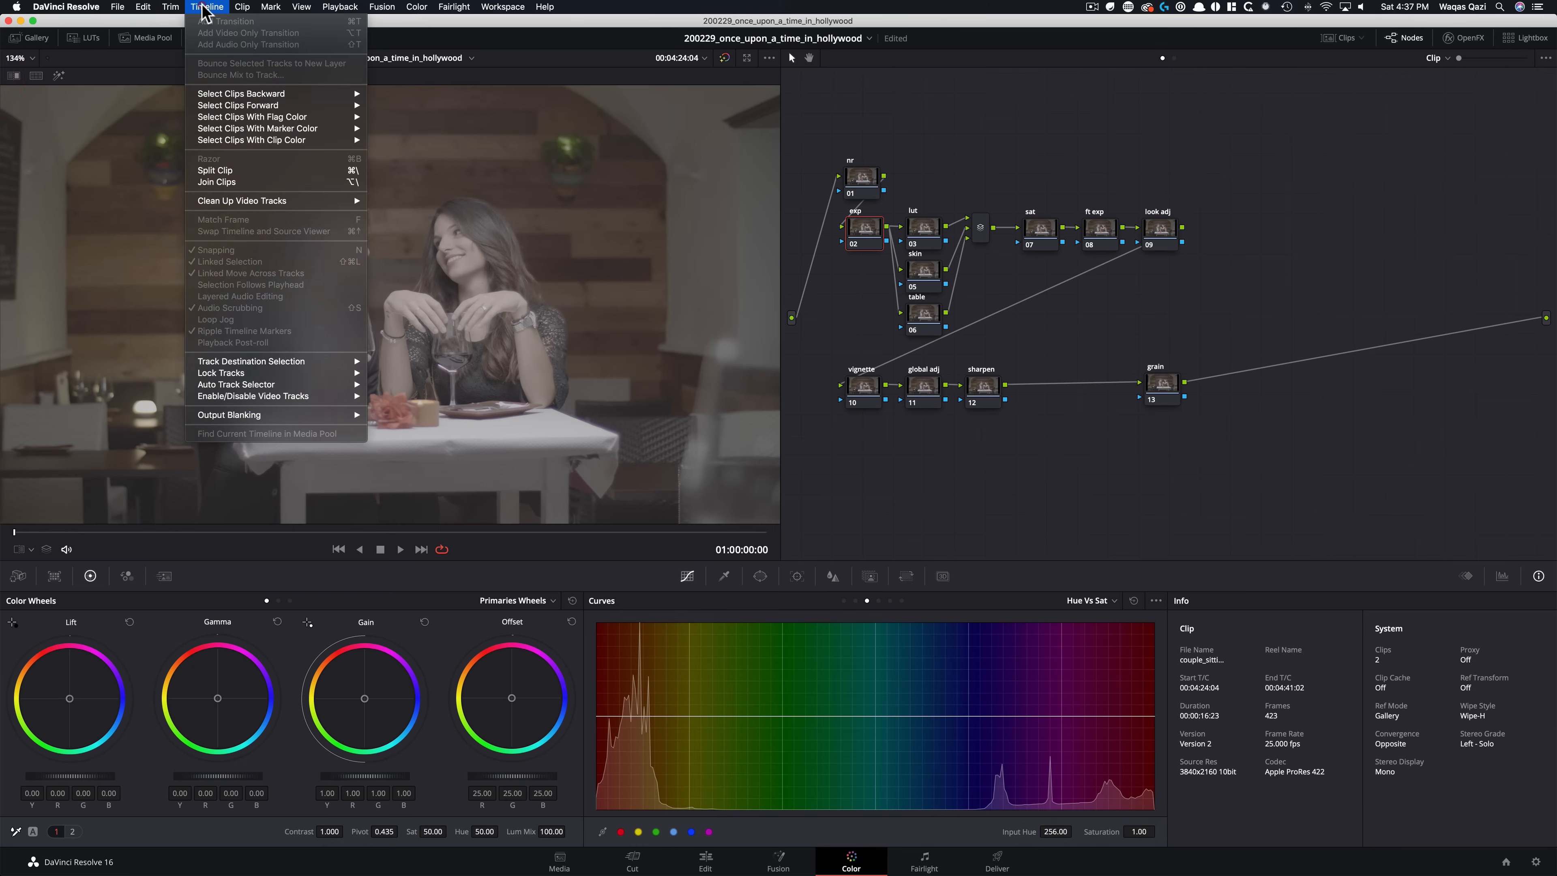
{"action": "mouse_move", "coordinate": [310, 420]}
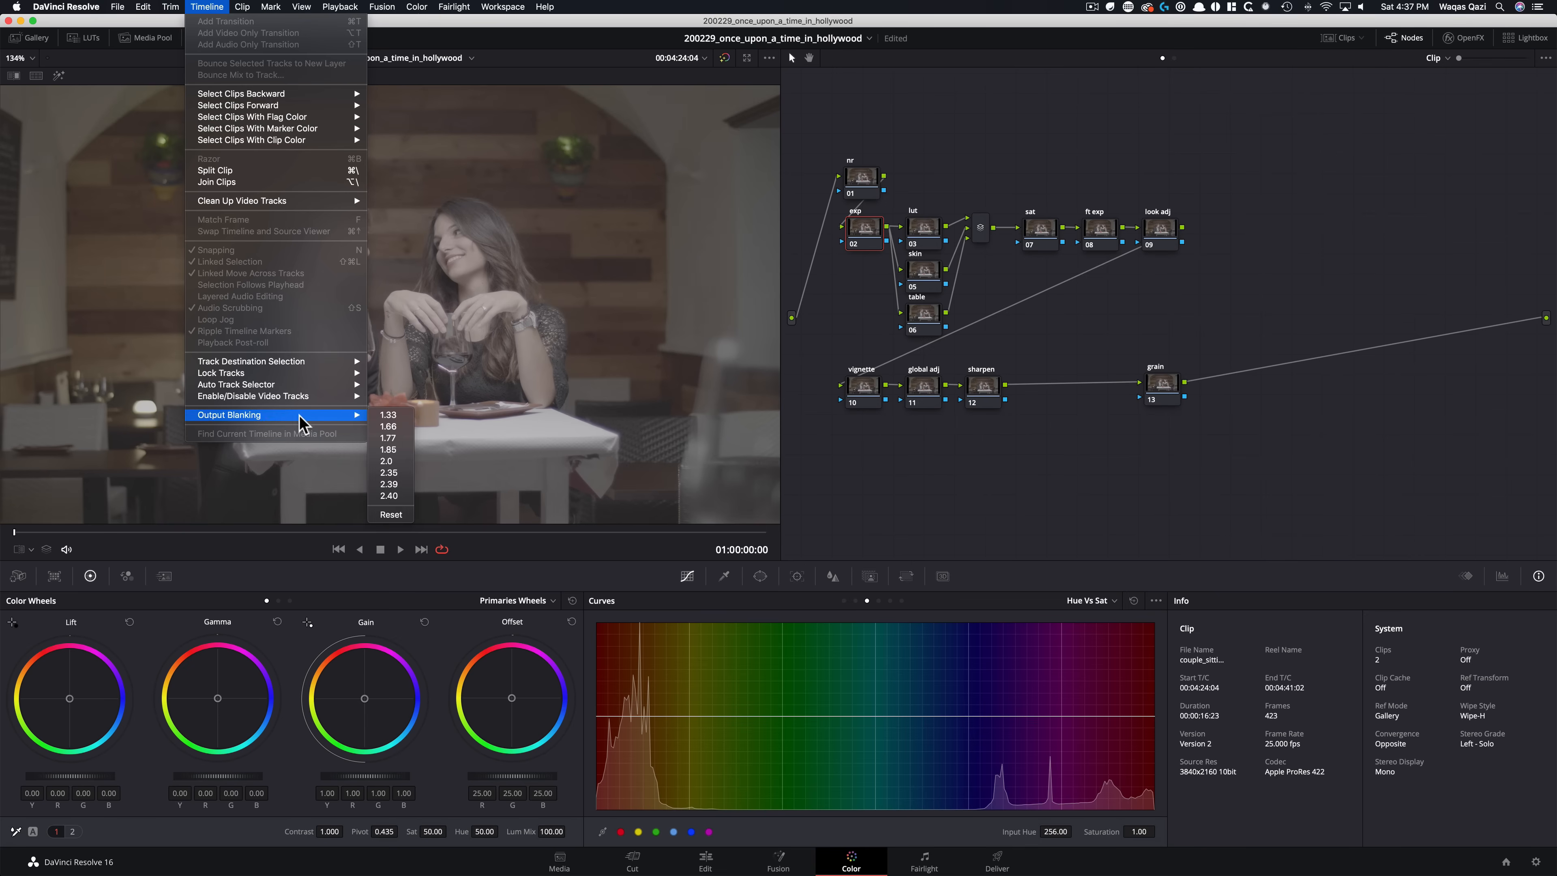
{"action": "left_click", "coordinate": [388, 495]}
Toggle the reference wipe on and off to compare the film still with the ungraded couple clip
{"action": "key", "text": "super+w"}
{"action": "key", "text": "super+w"}
{"action": "key", "text": "super+w"}
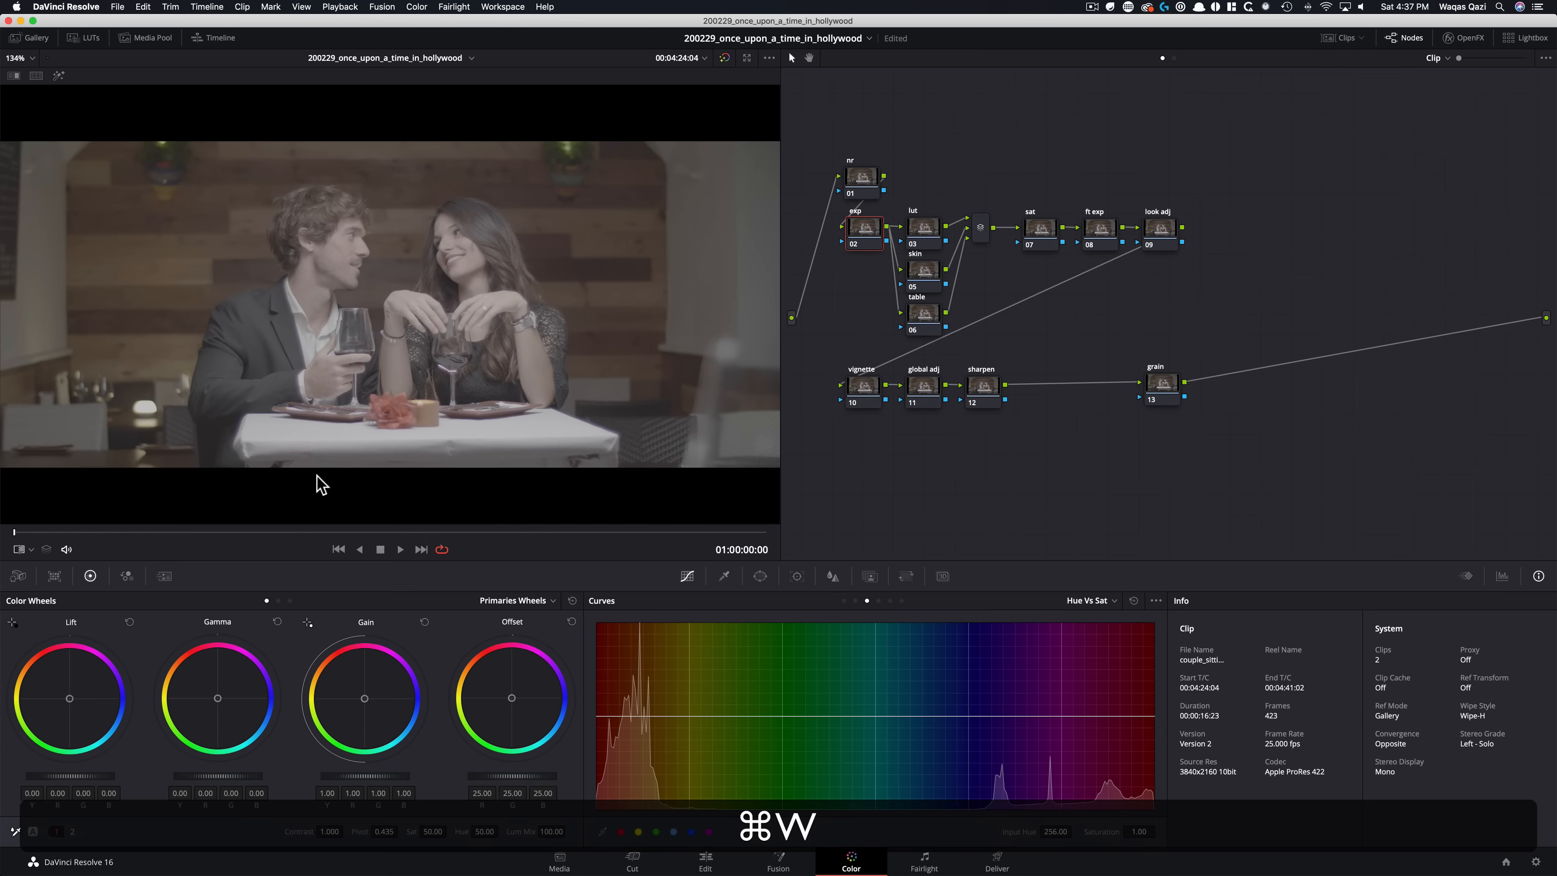
{"action": "key", "text": "super+w"}
{"action": "key", "text": "super+w"}
{"action": "key", "text": "super+w"}
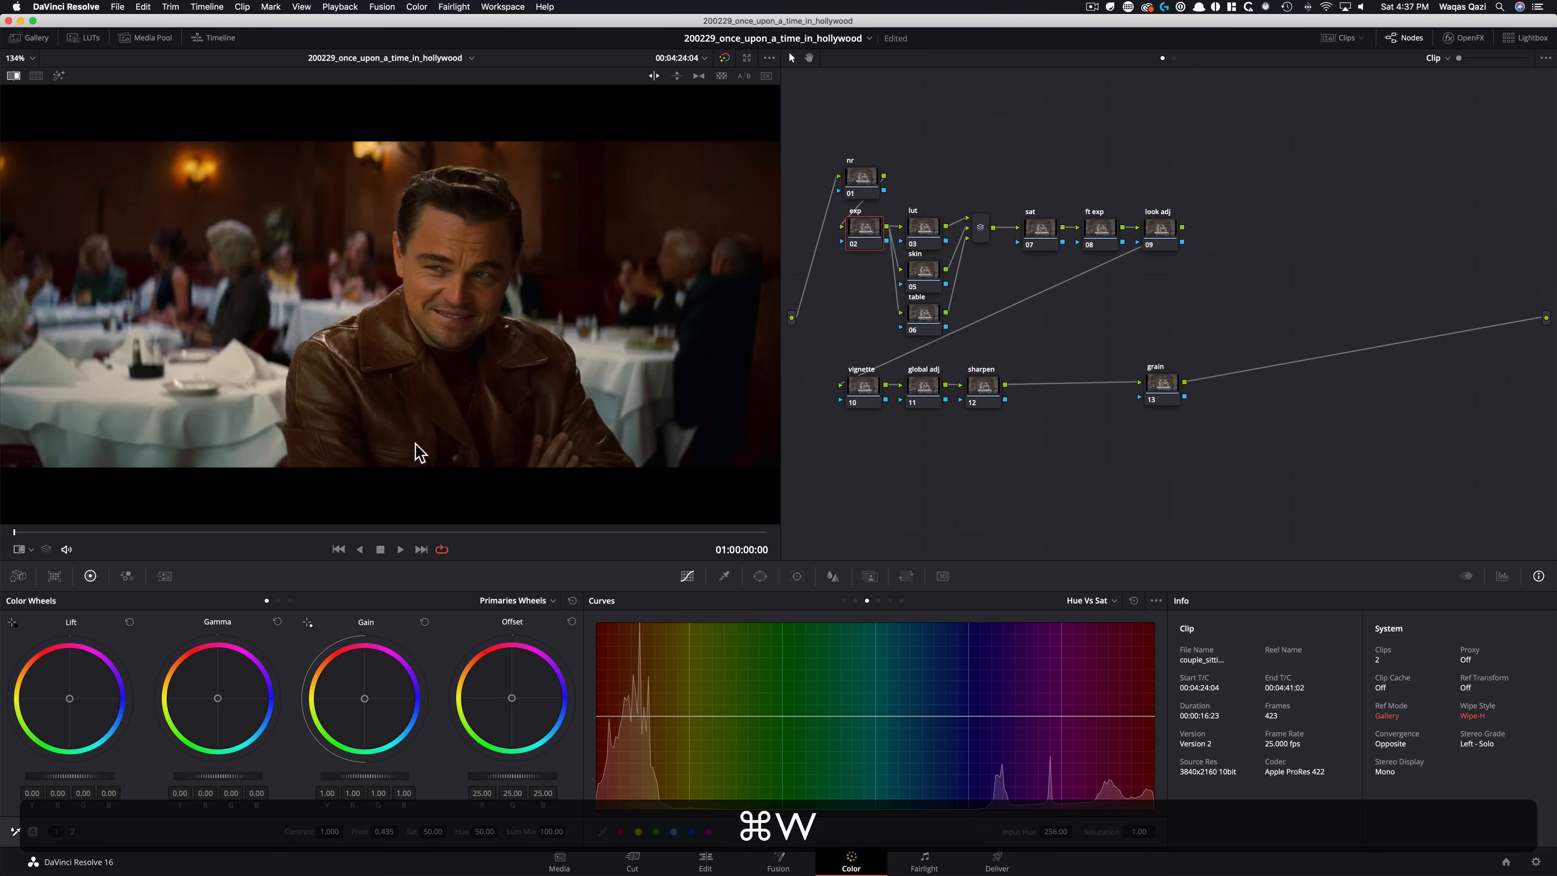
{"action": "key", "text": "super+w"}
{"action": "key", "text": "super+w"}
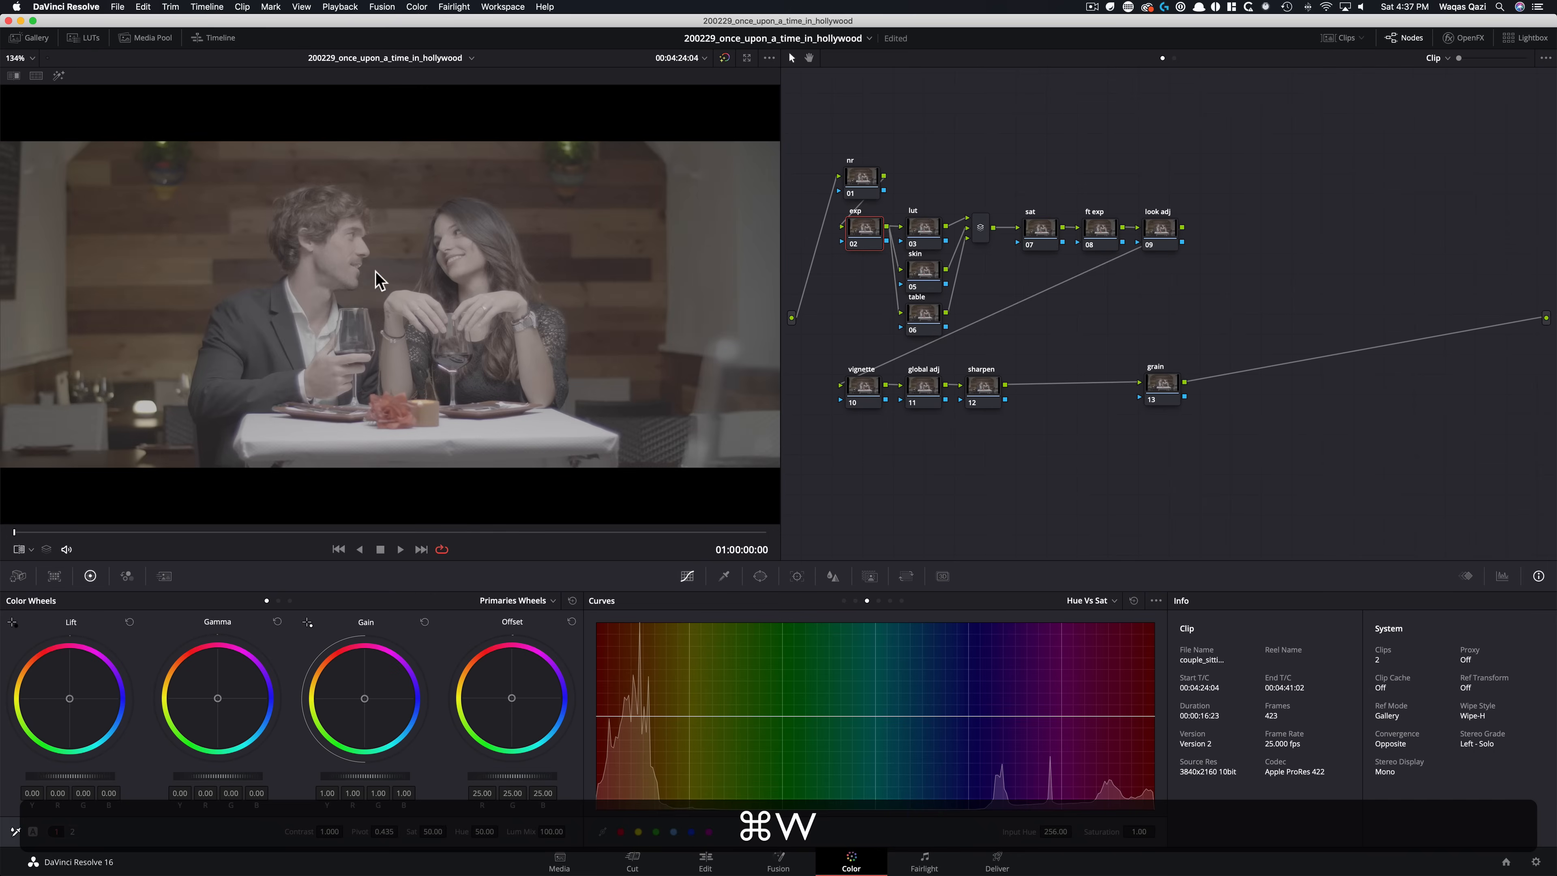
{"action": "key", "text": "super+w"}
{"action": "key", "text": "super+w"}
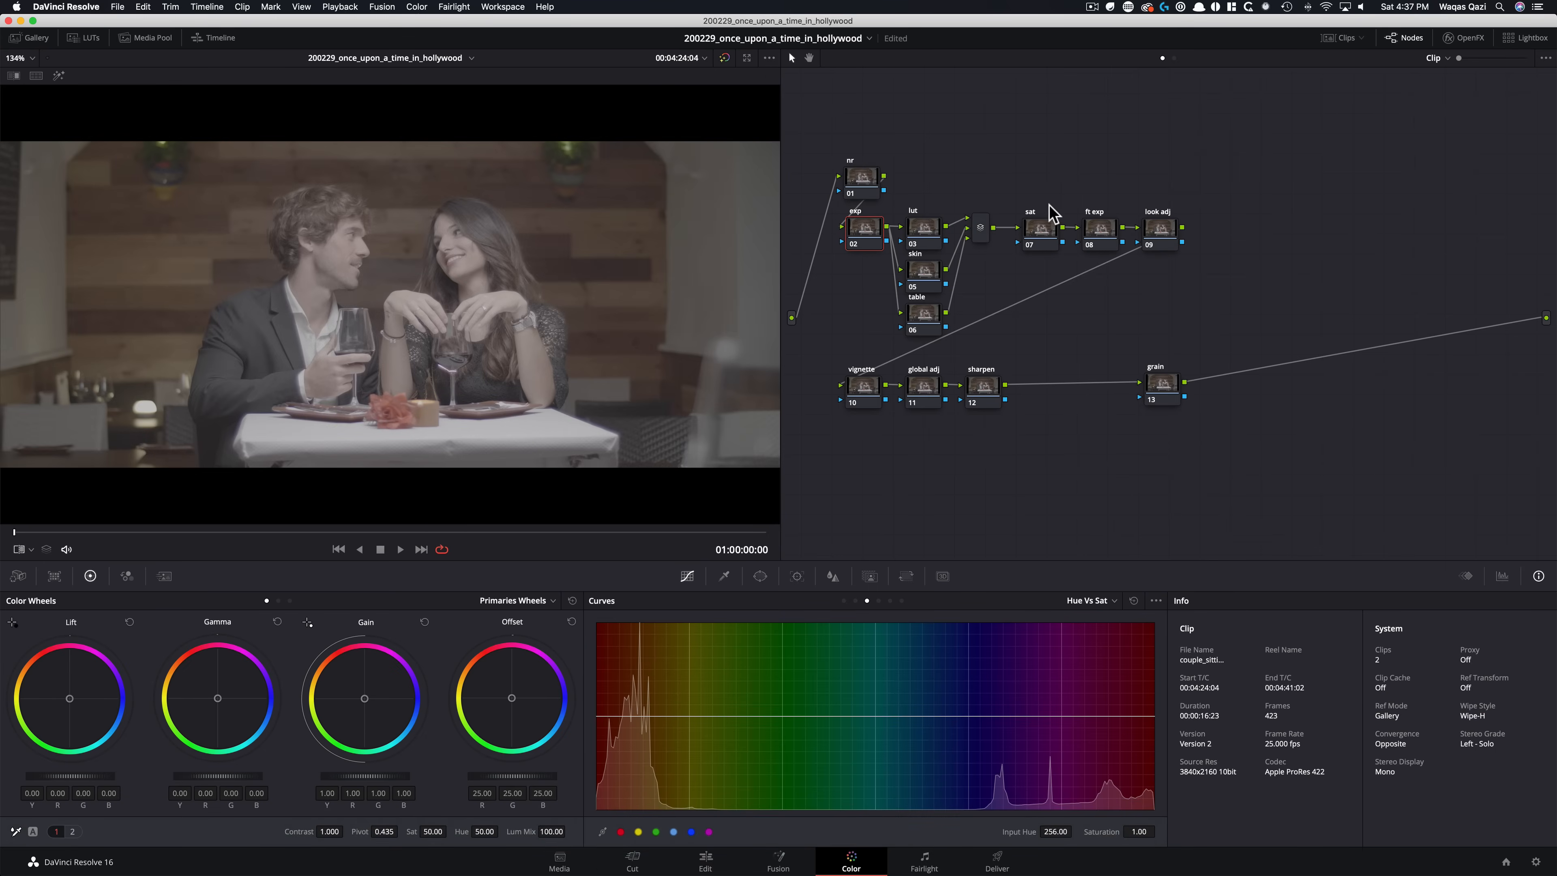
Return to the split screen, open the video scopes and move their window clear of the node graph
{"action": "key", "text": "alt+super+w"}
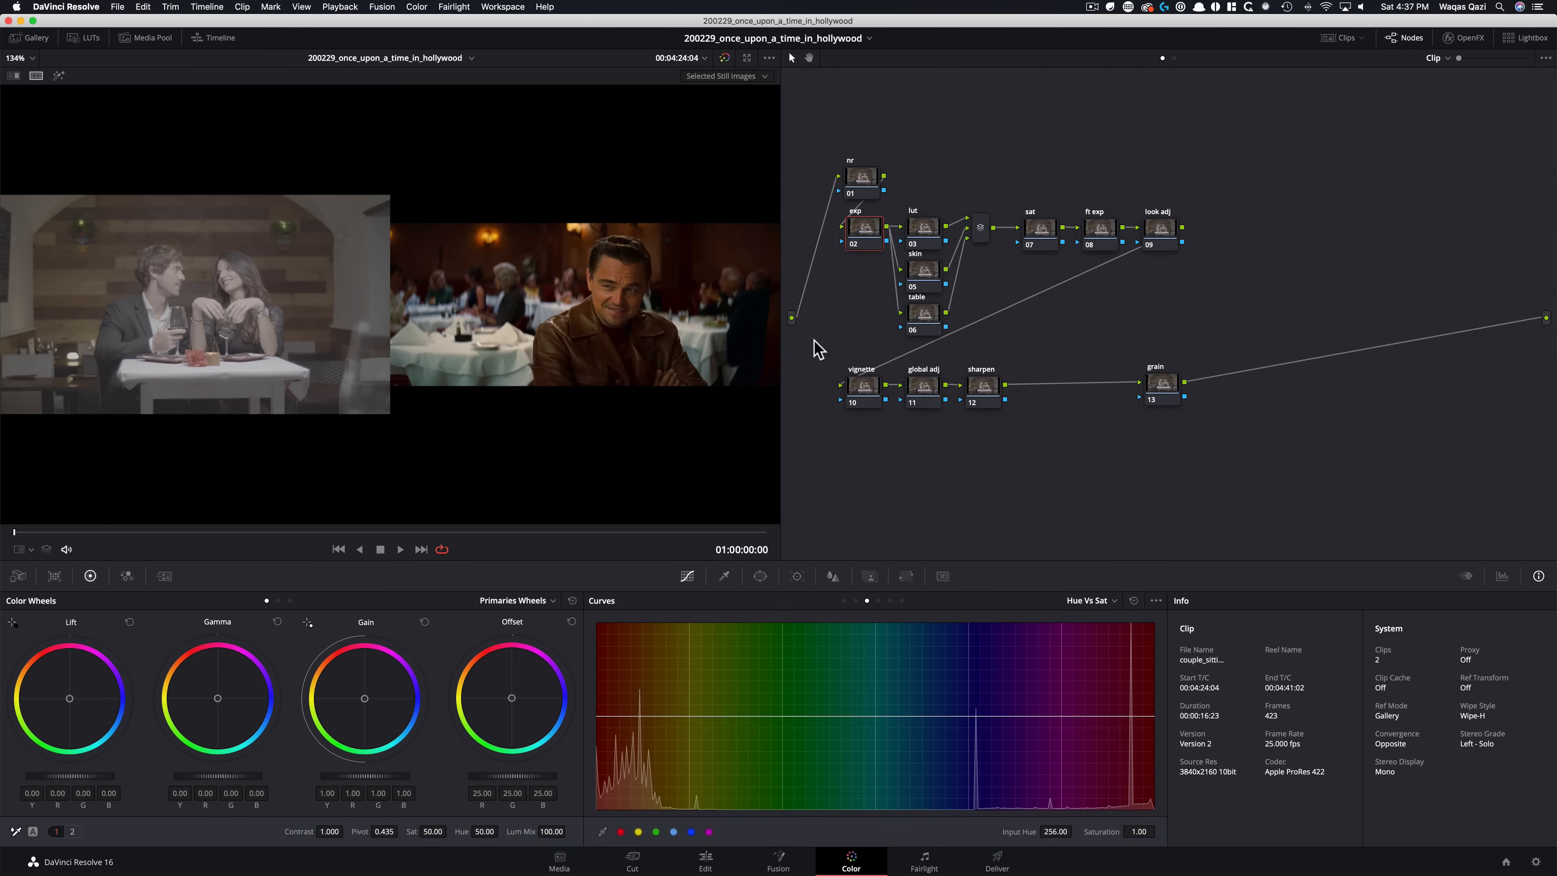
{"action": "left_click", "coordinate": [363, 249], "text": "ctrl"}
{"action": "left_click", "coordinate": [429, 437]}
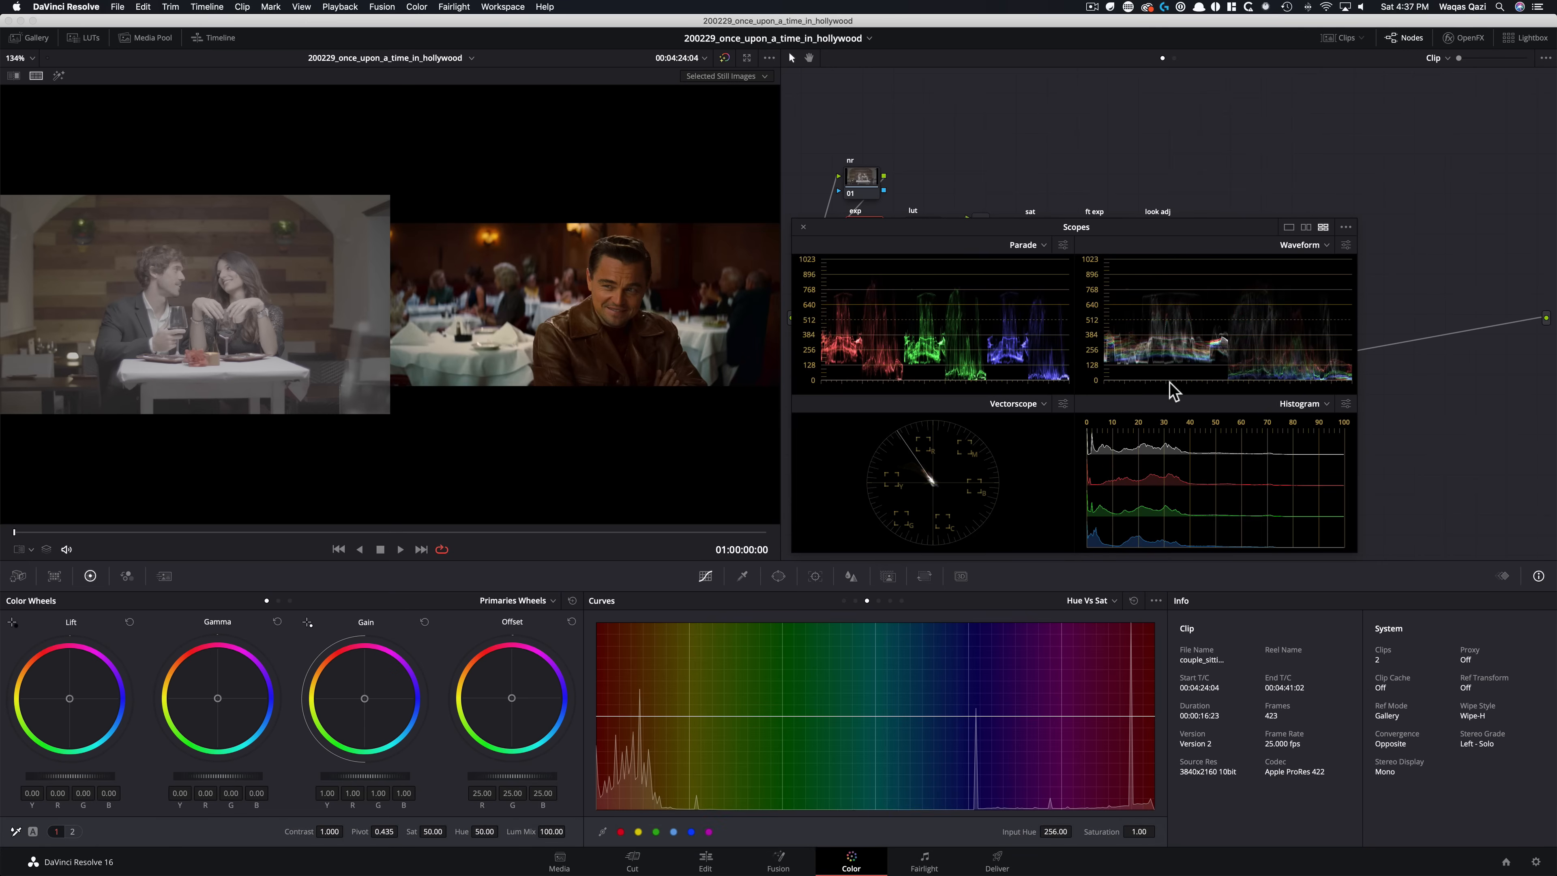
{"action": "left_click_drag", "start_coordinate": [976, 238], "coordinate": [1177, 555]}
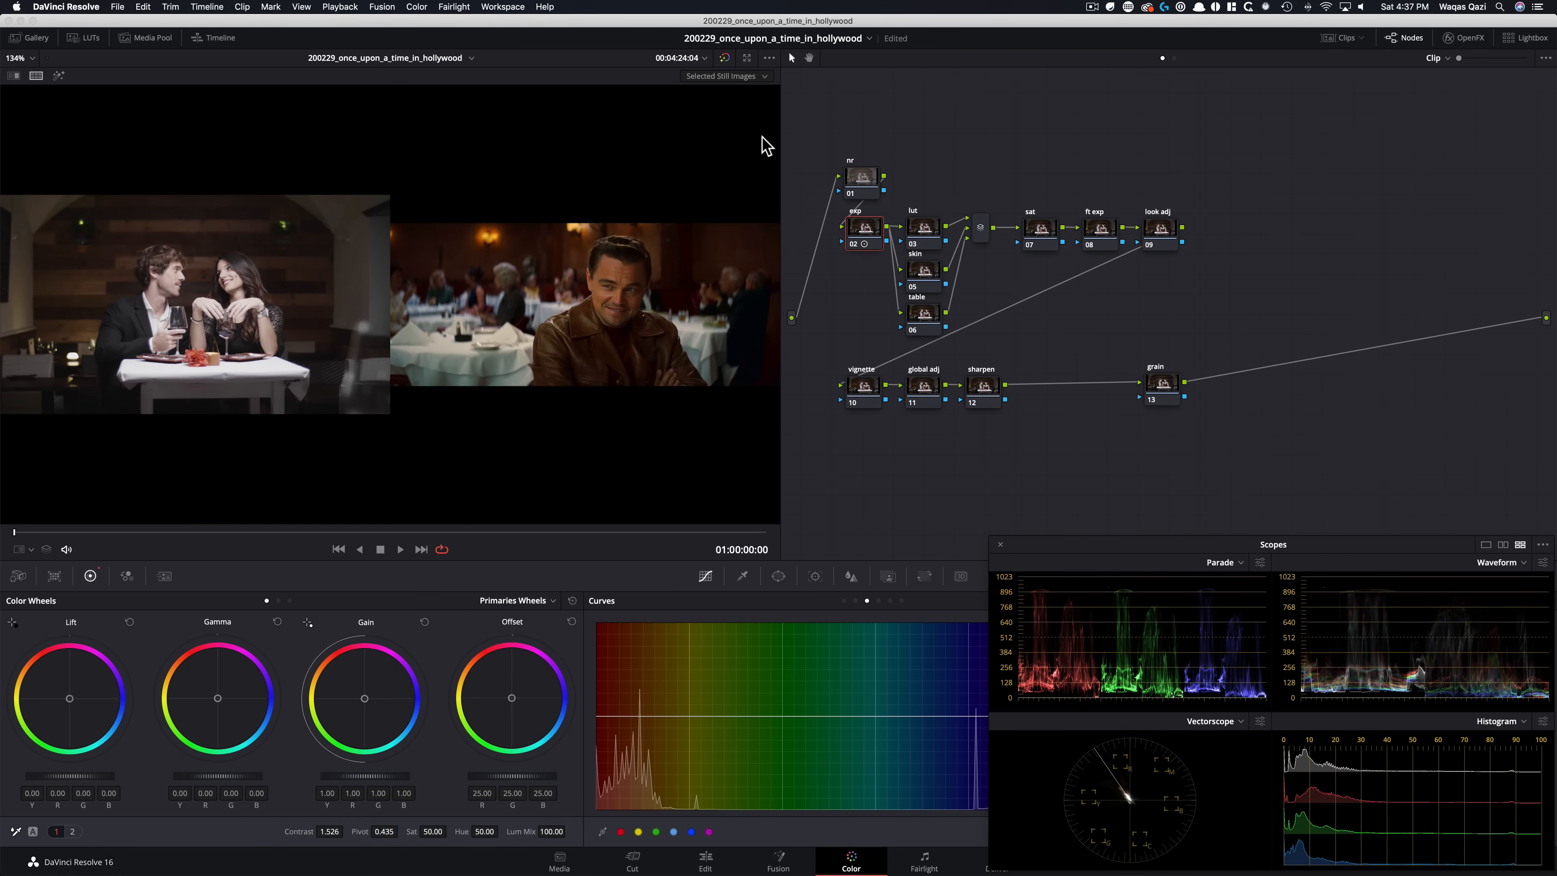
Widen the viewer, reposition the node graph beside it and enlarge the split-screen image to 209%
{"action": "left_click_drag", "start_coordinate": [784, 142], "coordinate": [1277, 175]}
{"action": "left_click_drag", "start_coordinate": [1397, 182], "coordinate": [1346, 182]}
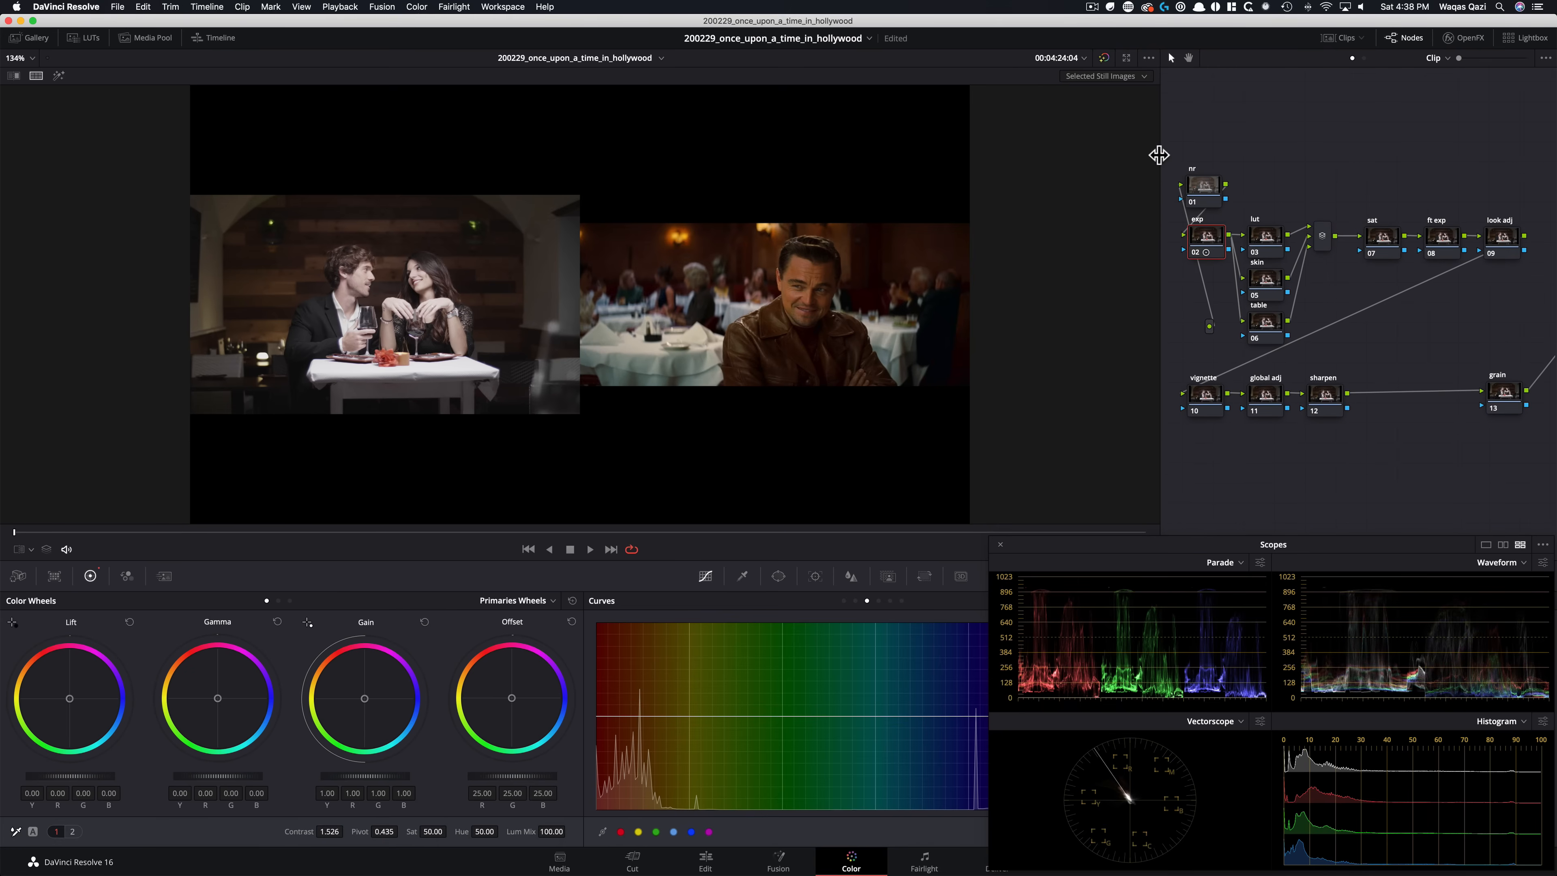
{"action": "left_click_drag", "start_coordinate": [1160, 154], "coordinate": [1169, 156]}
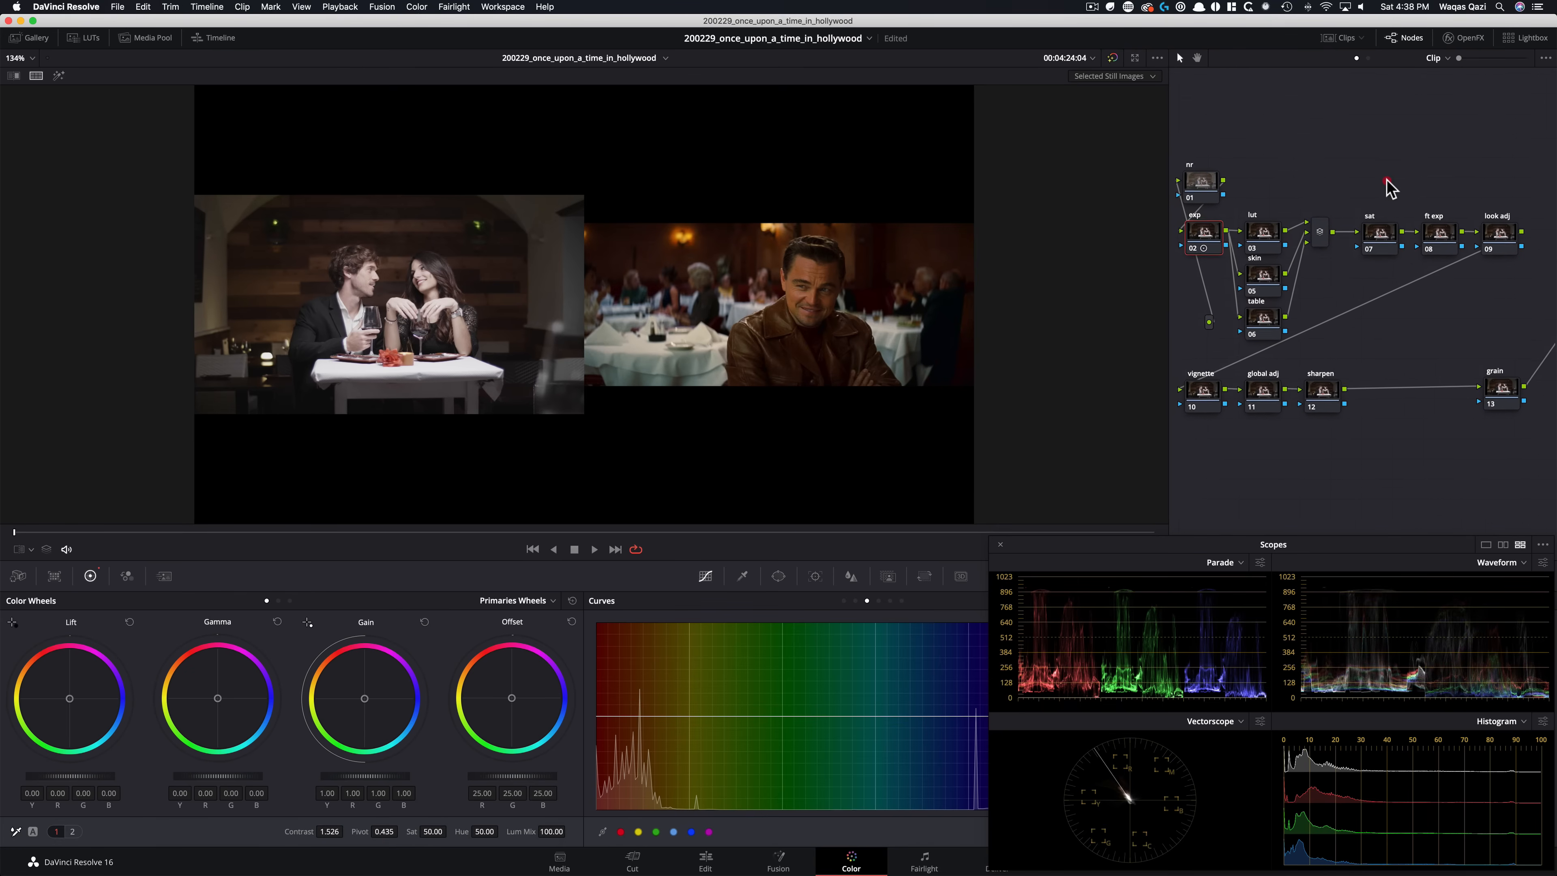
{"action": "left_click_drag", "start_coordinate": [1392, 184], "coordinate": [1385, 185]}
{"action": "key", "text": "super+equal"}
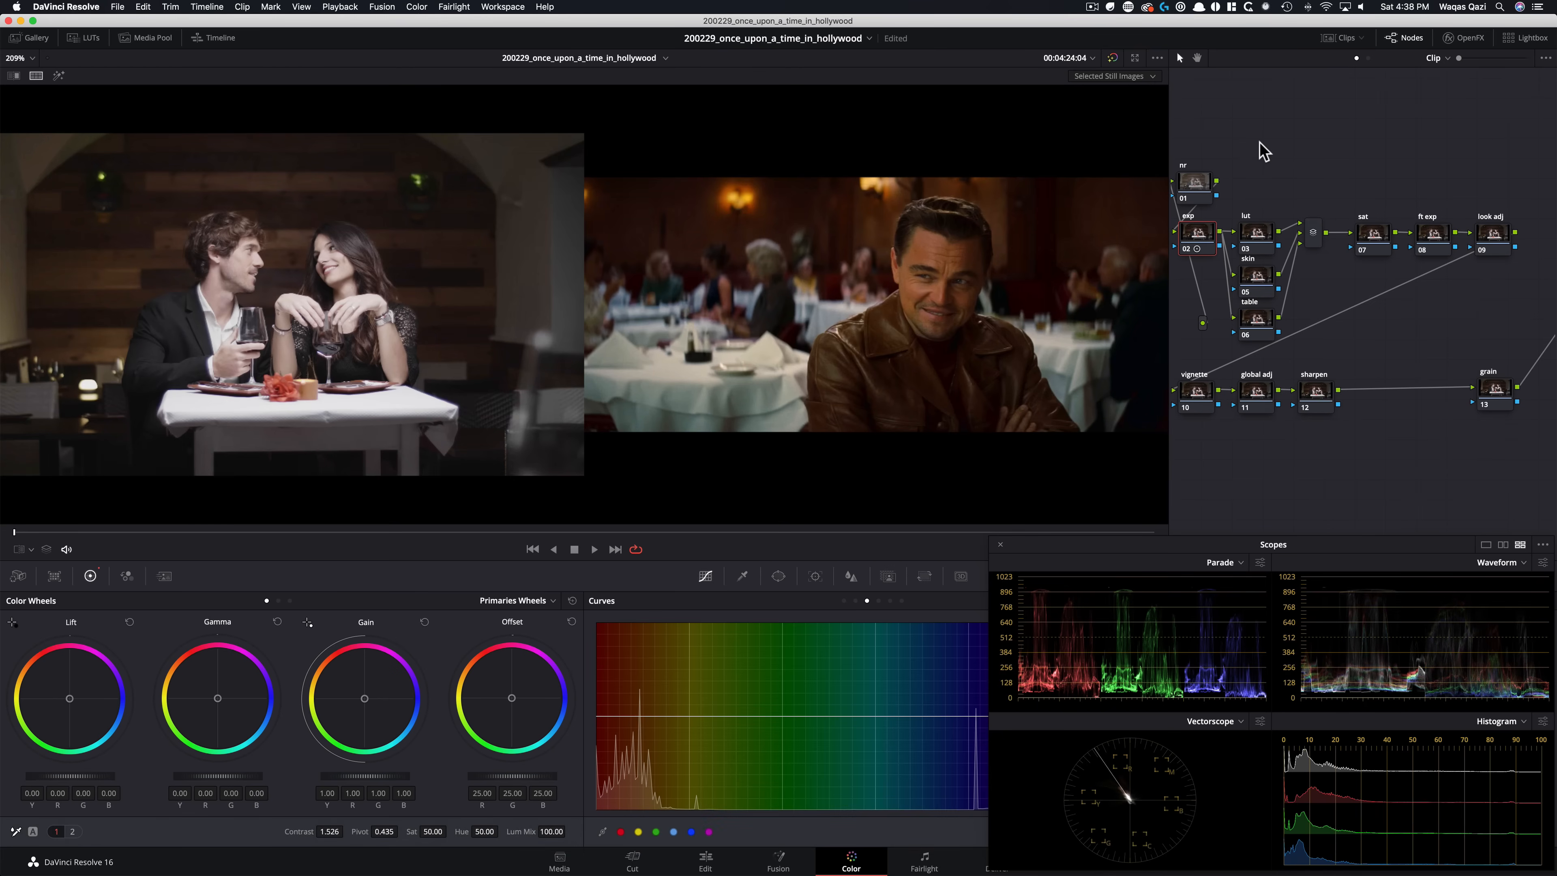
Set the exp node's gamma to 0.04 and gain to 0.81, comparing the clip with the node off and on
{"action": "key", "text": "super+d"}
{"action": "key", "text": "super+d"}
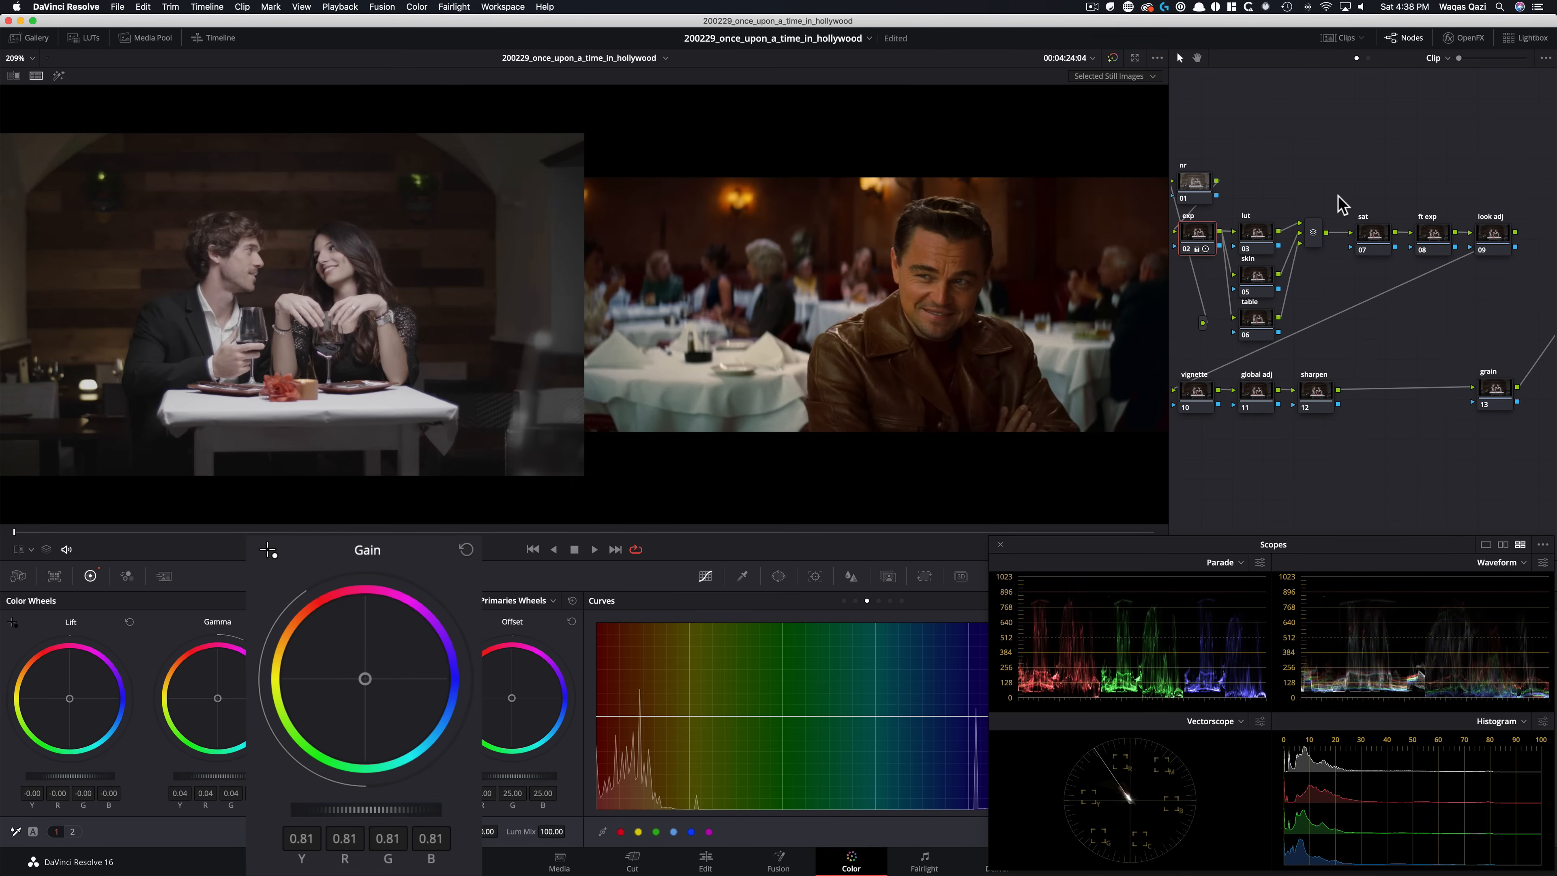
{"action": "key", "text": "super+d"}
{"action": "key", "text": "super+d"}
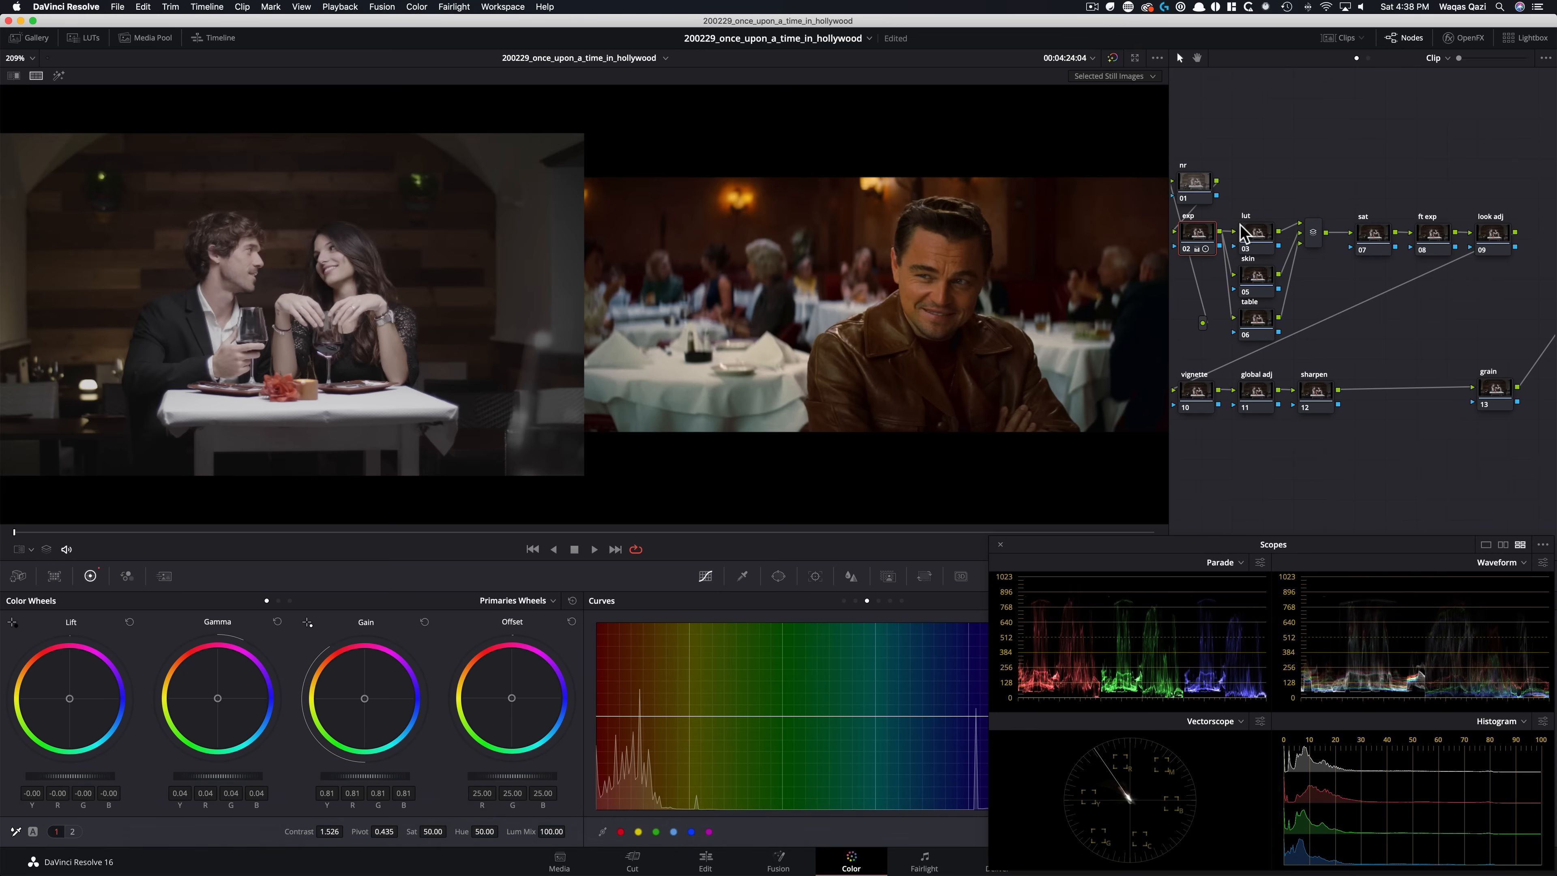
Apply the second Rec709_Kodak Vis3 500T 5219 LUT in the Rec709 Generic list to the lut node, and close the LUT browser
{"action": "left_click", "coordinate": [1256, 236]}
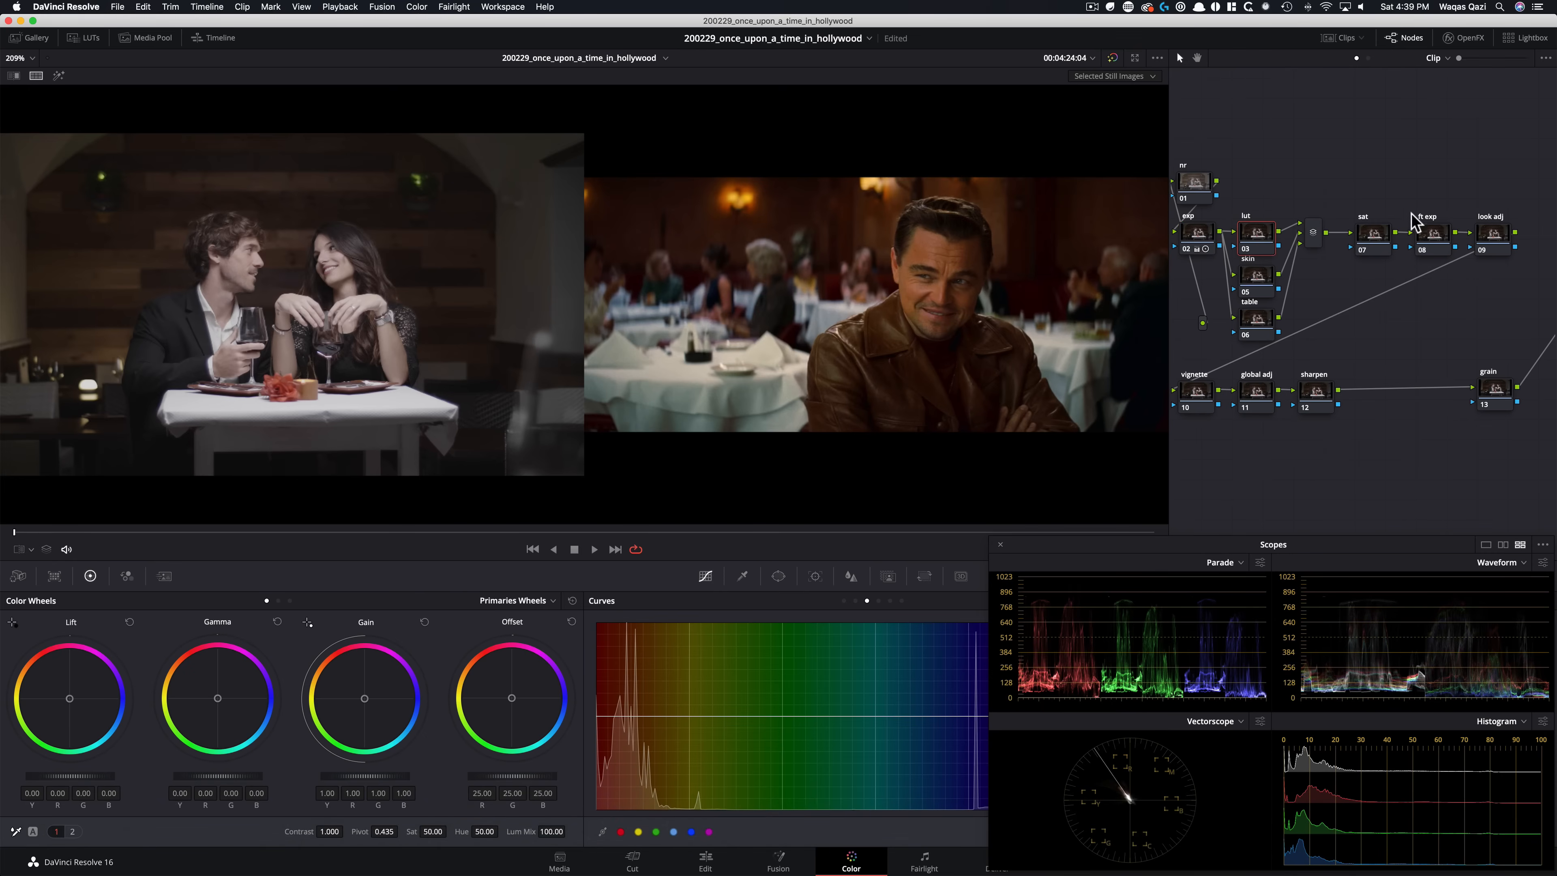
{"action": "left_click", "coordinate": [89, 39]}
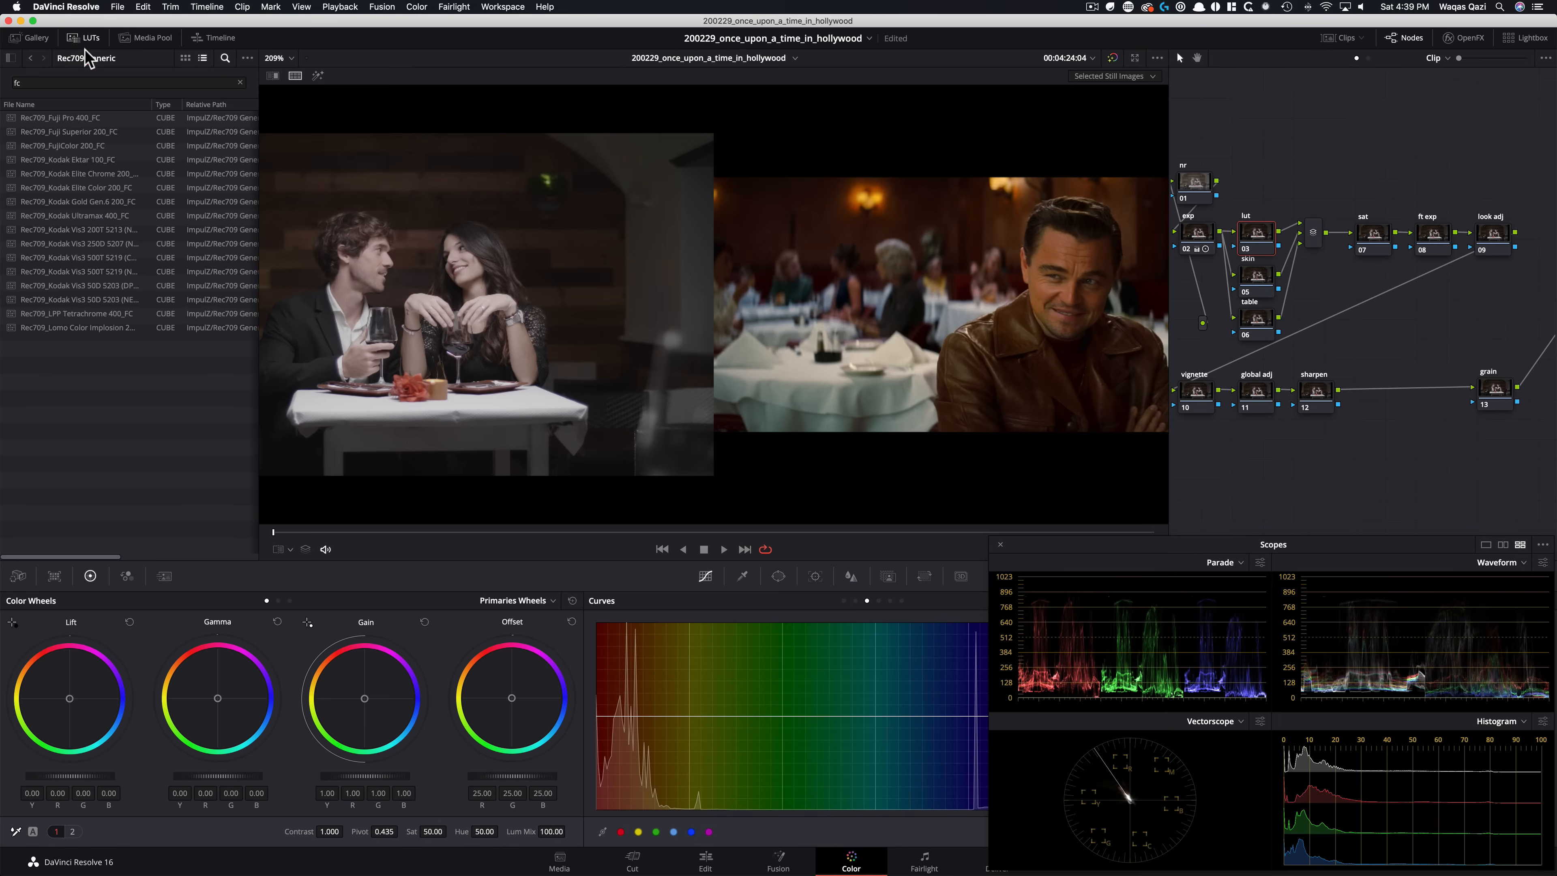
{"action": "left_click", "coordinate": [11, 57]}
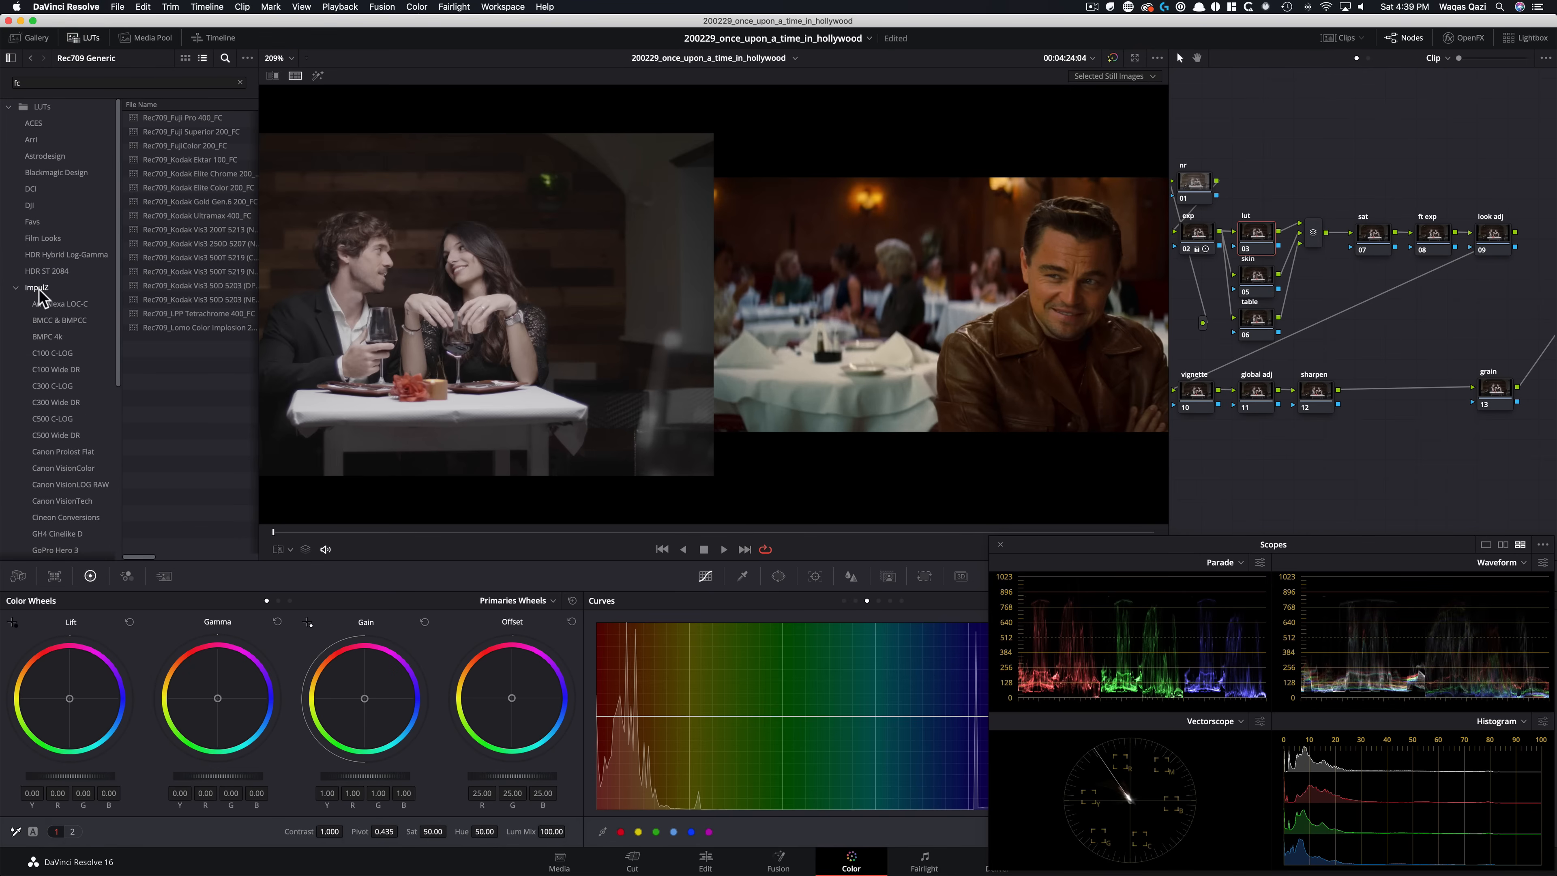
{"action": "left_click", "coordinate": [10, 58]}
{"action": "type", "text": "c"}
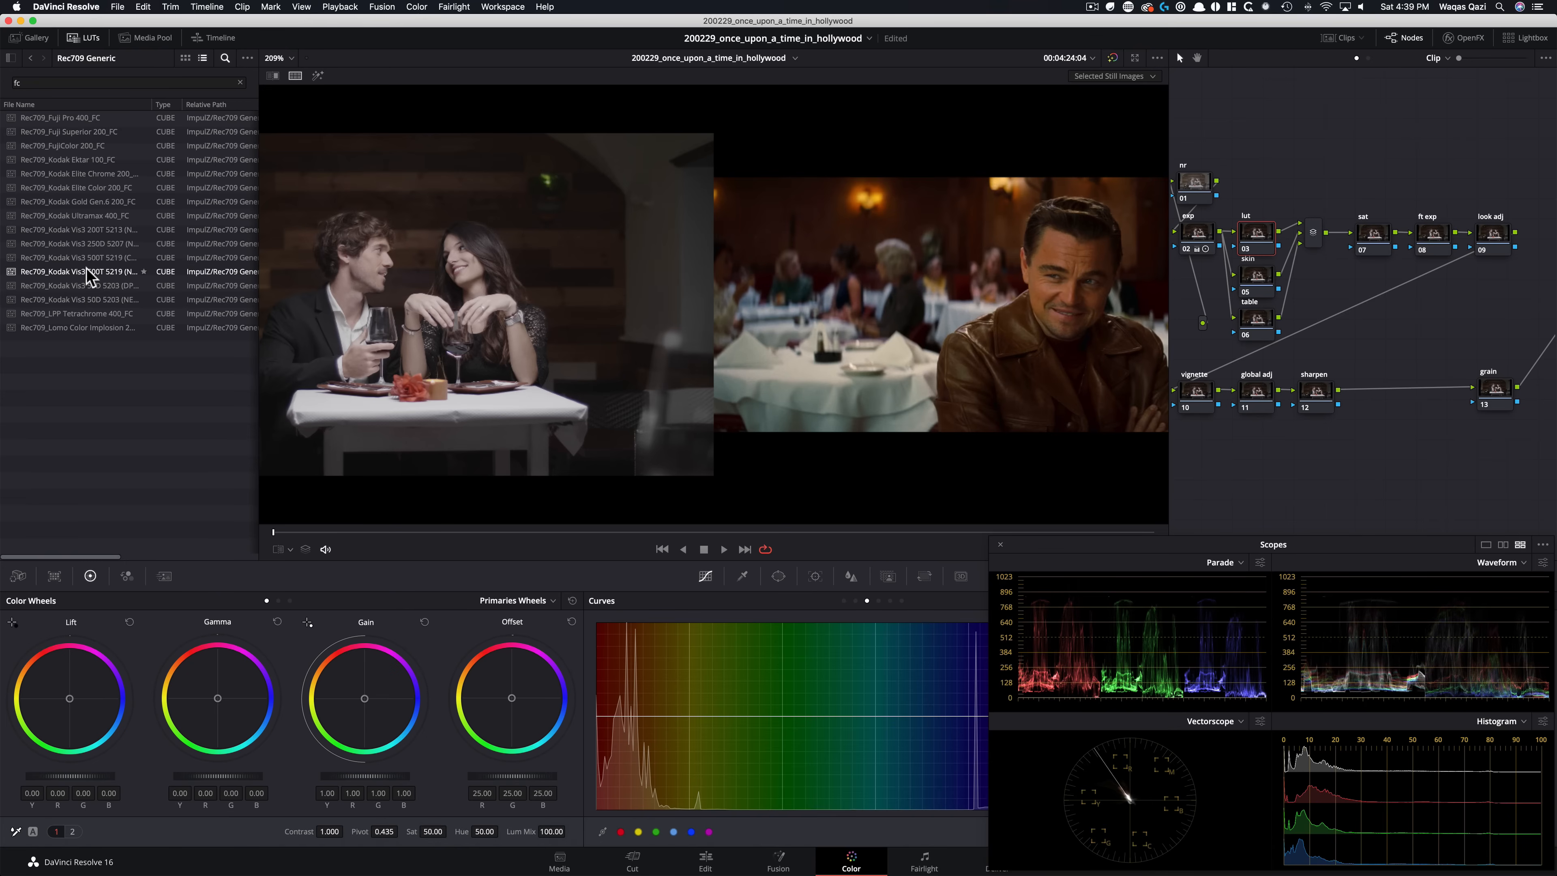
{"action": "left_click", "coordinate": [68, 278]}
{"action": "double_click", "coordinate": [69, 278]}
{"action": "left_click", "coordinate": [78, 40]}
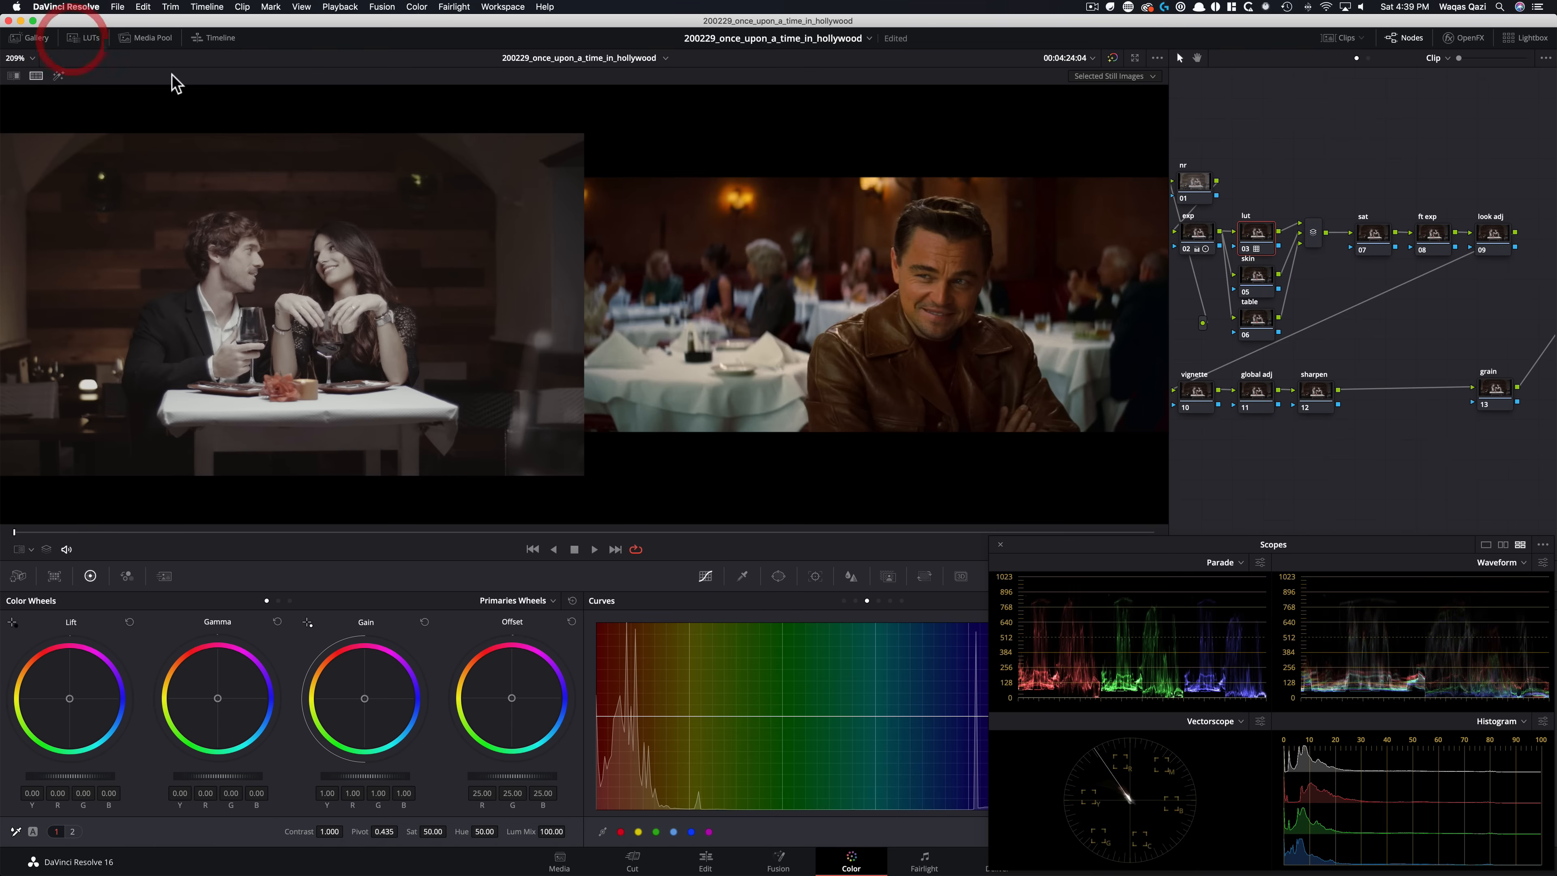
Switch the lut node off and on repeatedly to examine what the Kodak LUT does to the image
{"action": "key", "text": "super+d"}
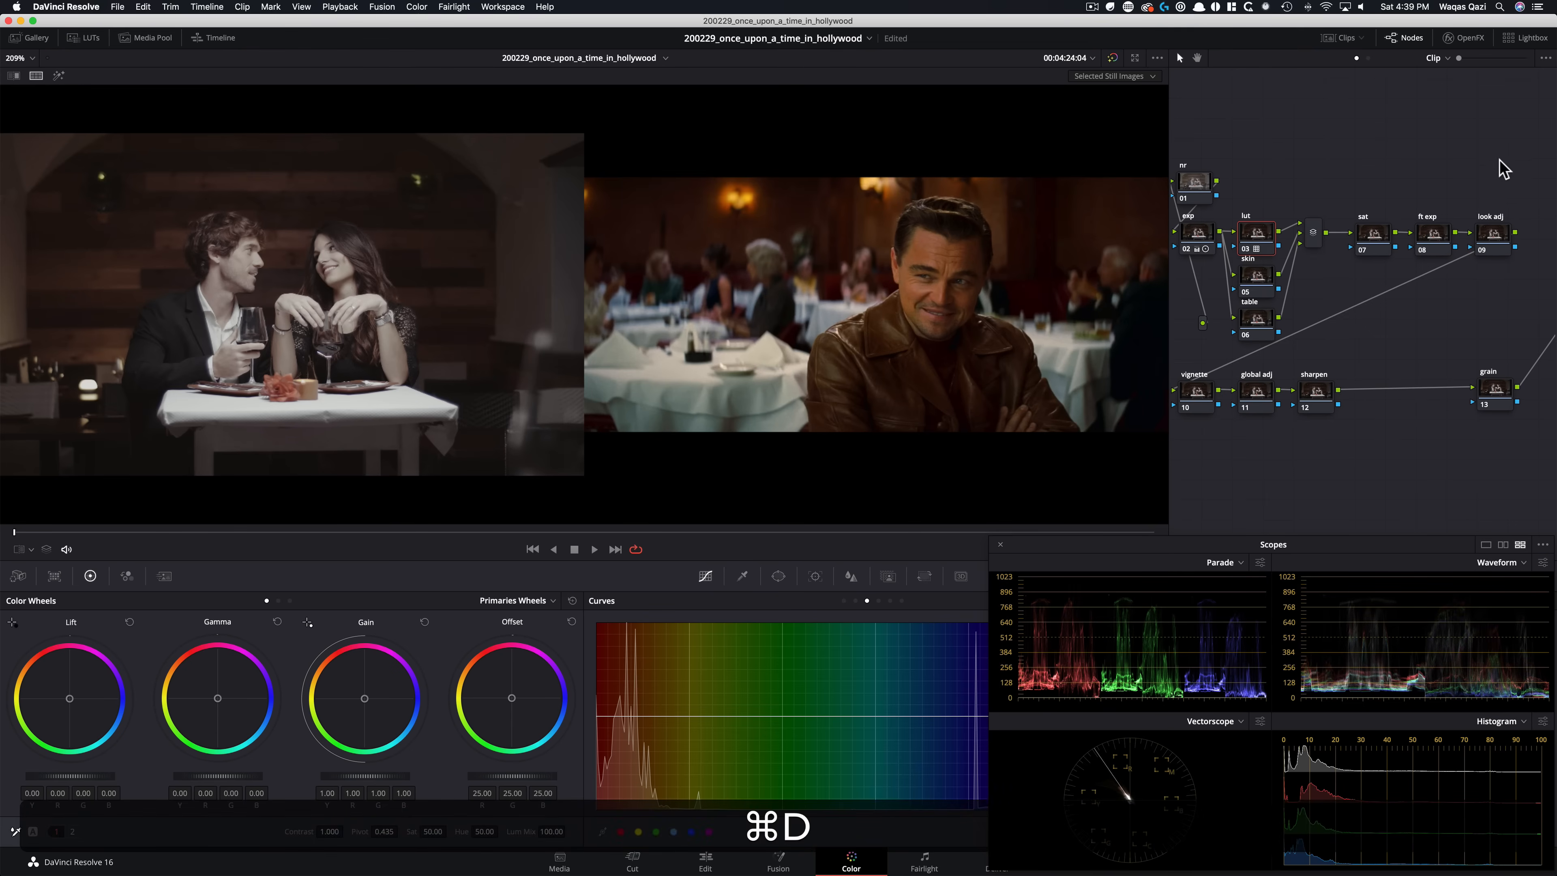
{"action": "key", "text": "super+d"}
{"action": "key", "text": "super+d"}
{"action": "key", "text": "super+d"}
{"action": "key", "text": "super+d"}
{"action": "key", "text": "super+d"}
{"action": "key", "text": "super+d"}
{"action": "key", "text": "super+d"}
{"action": "key", "text": "super+d"}
{"action": "key", "text": "super+d"}
{"action": "key", "text": "super+d"}
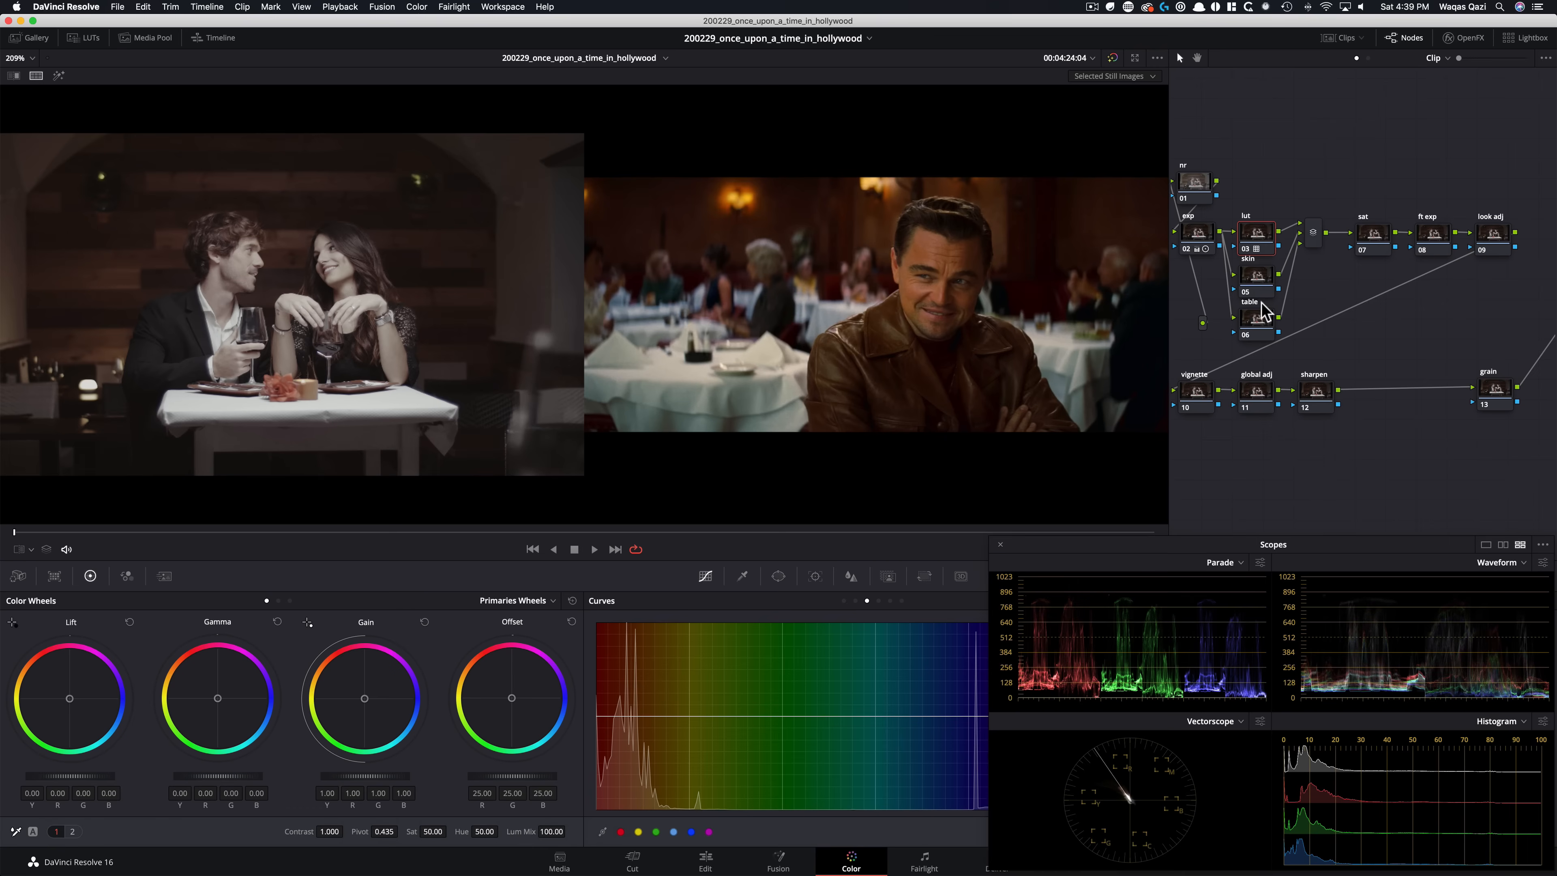
Raise the sat node's saturation to 95.58, and set the ft exp node's Log shadows to -0.05 with Low Range 0.201
{"action": "left_click", "coordinate": [1373, 233]}
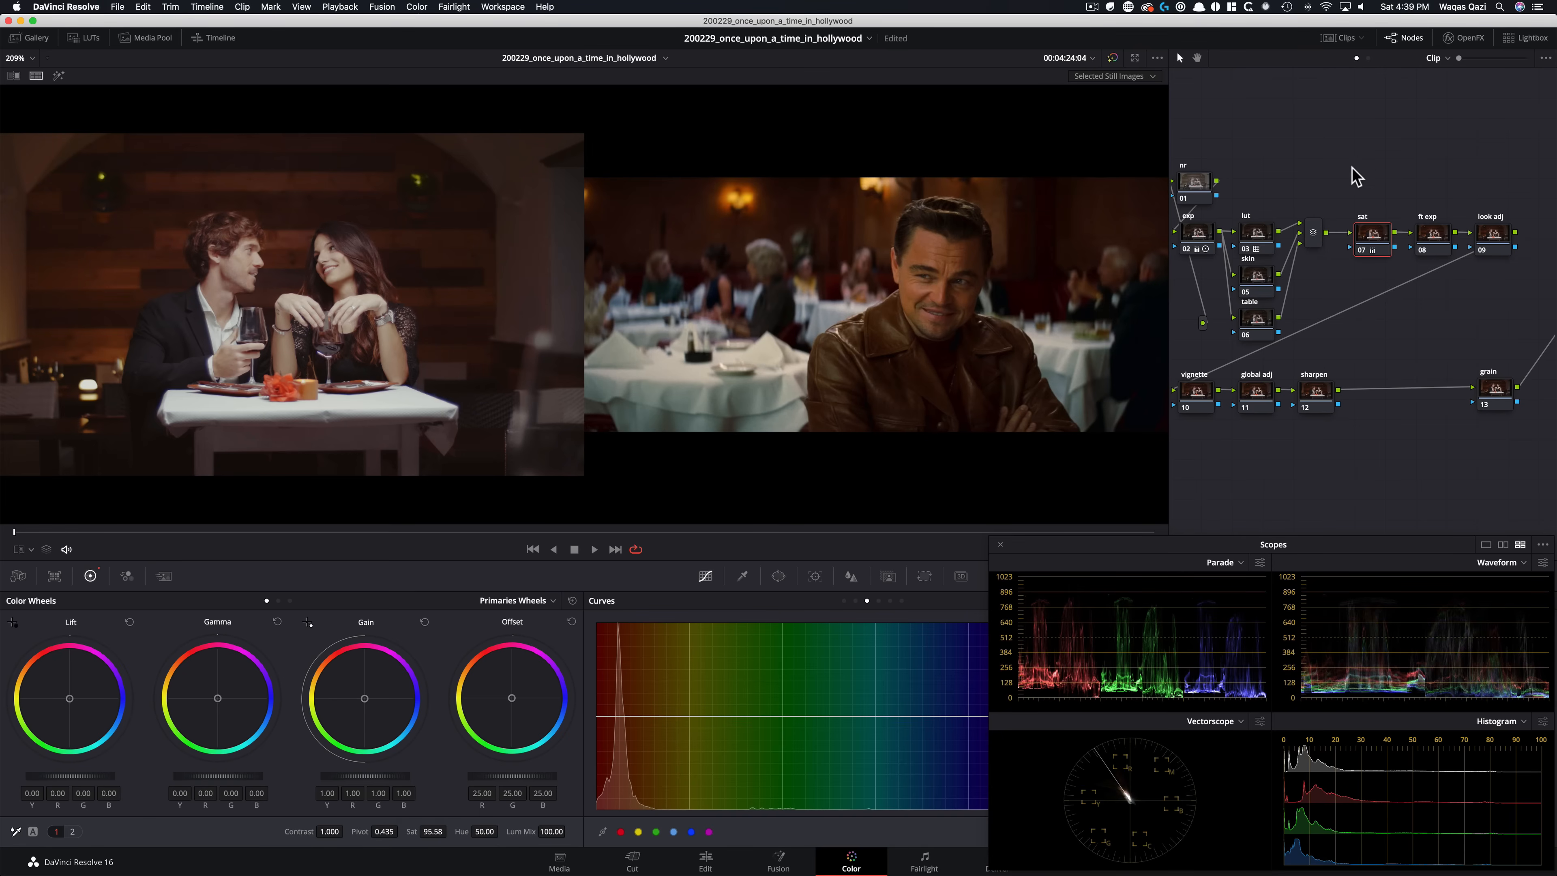
{"action": "left_click", "coordinate": [1425, 237]}
{"action": "key", "text": "alt+z"}
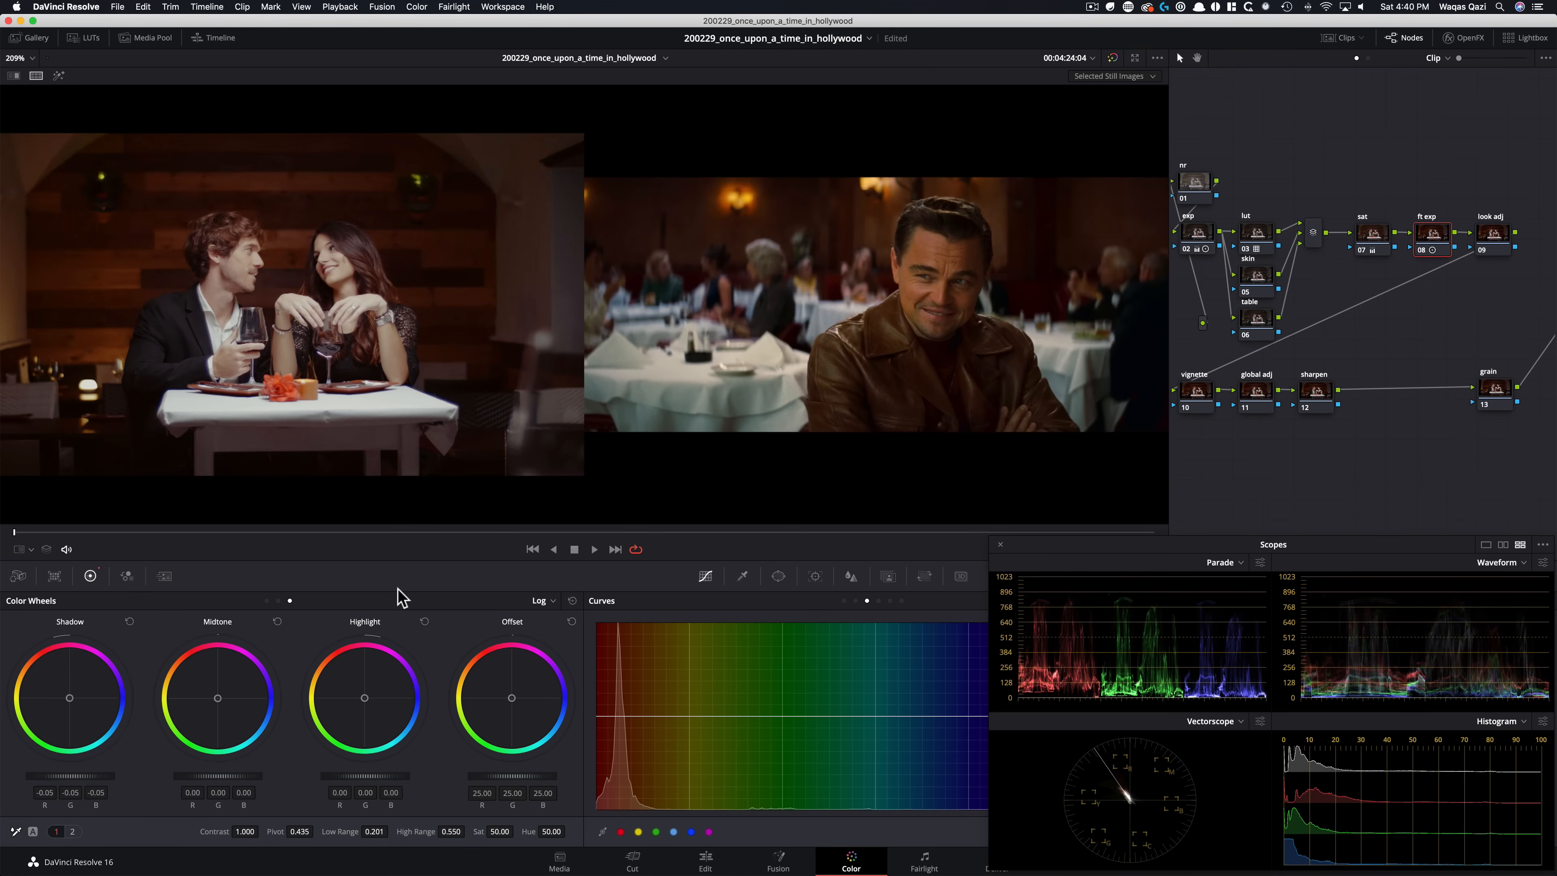
Grade the look adj node with the primaries wheels, setting gain to red 1.04, green 1.00 and blue 0.92, and compare it bypassed
{"action": "key", "text": "alt+semicolon"}
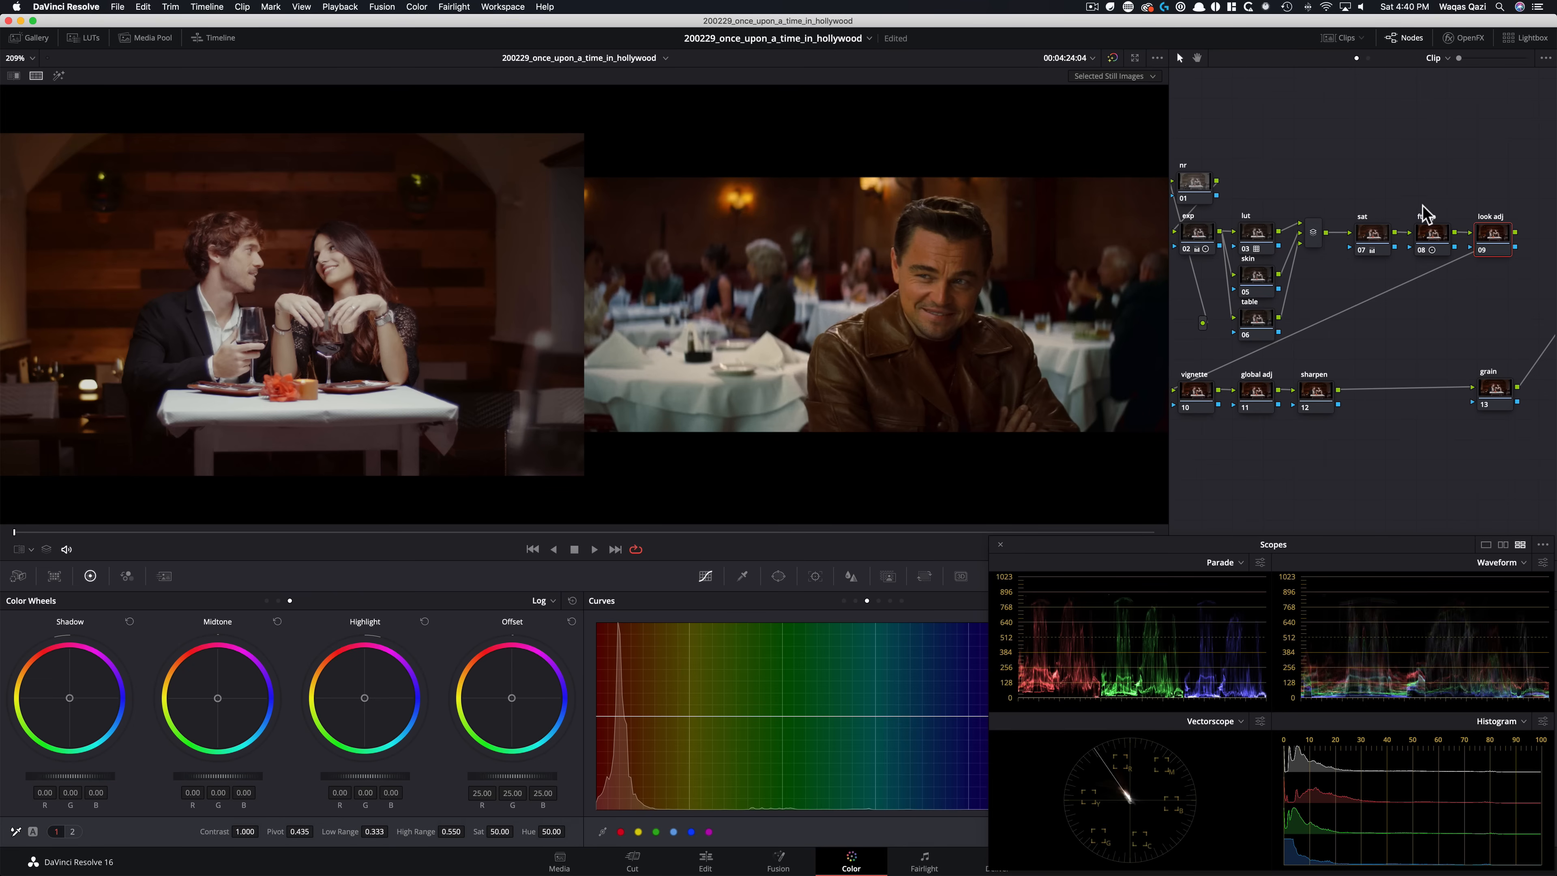
{"action": "key", "text": "alt+z"}
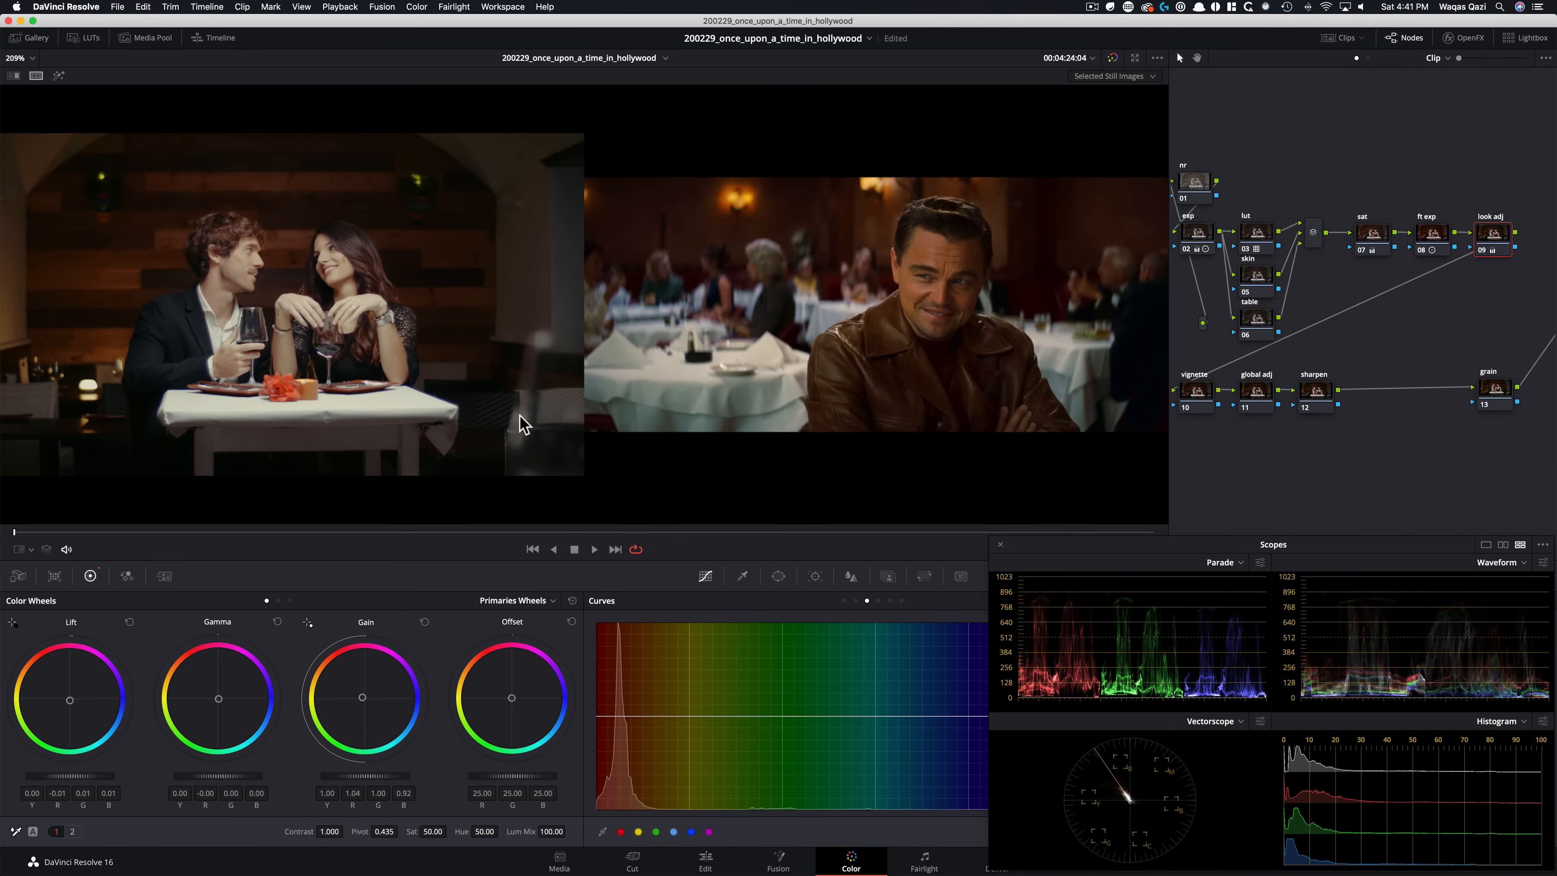
{"action": "key", "text": "super+d"}
Set the ft exp node's Log shadows to -0.06 and compare the clip with the whole grade bypassed
{"action": "left_click", "coordinate": [1429, 245]}
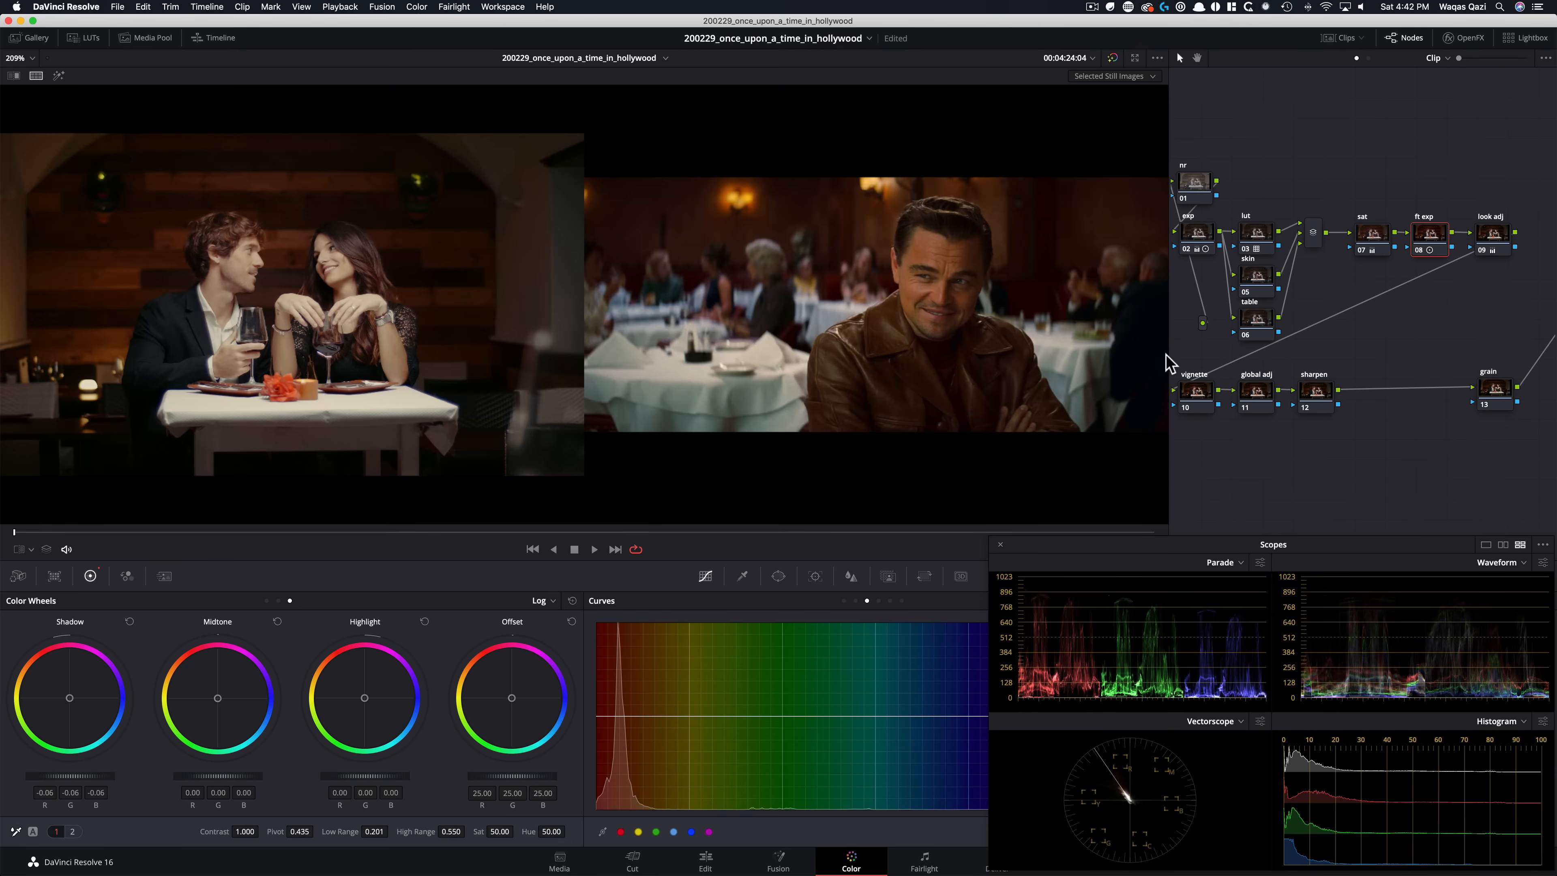
{"action": "key", "text": "shift+d"}
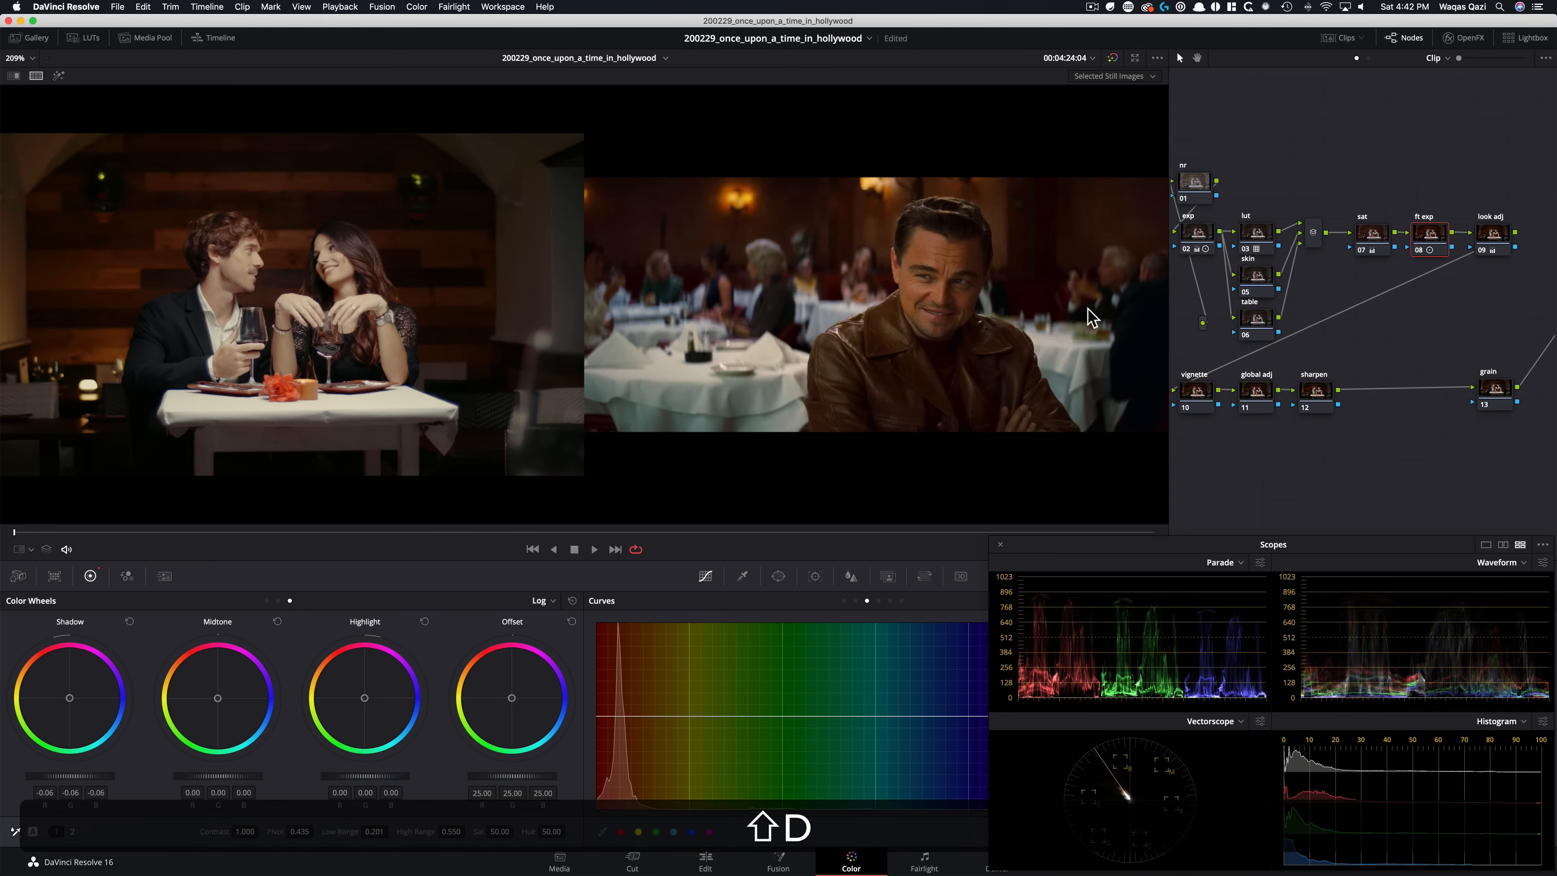
{"action": "left_click", "coordinate": [1339, 159]}
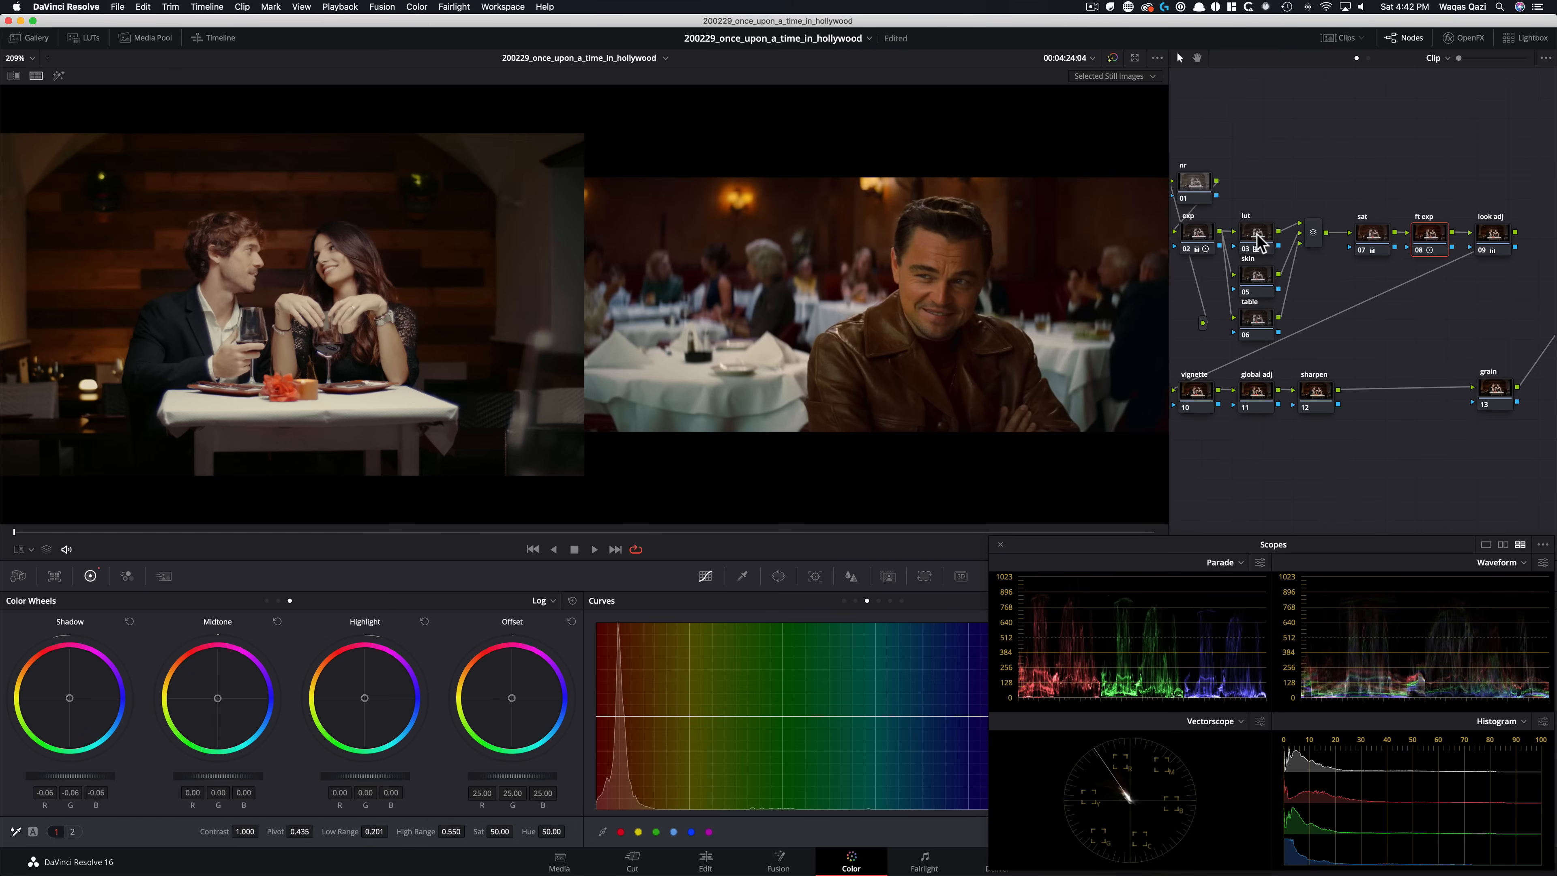
Switch the lut node off and on repeatedly to examine its effect on the couple clip against the reference still
{"action": "left_click", "coordinate": [1257, 236]}
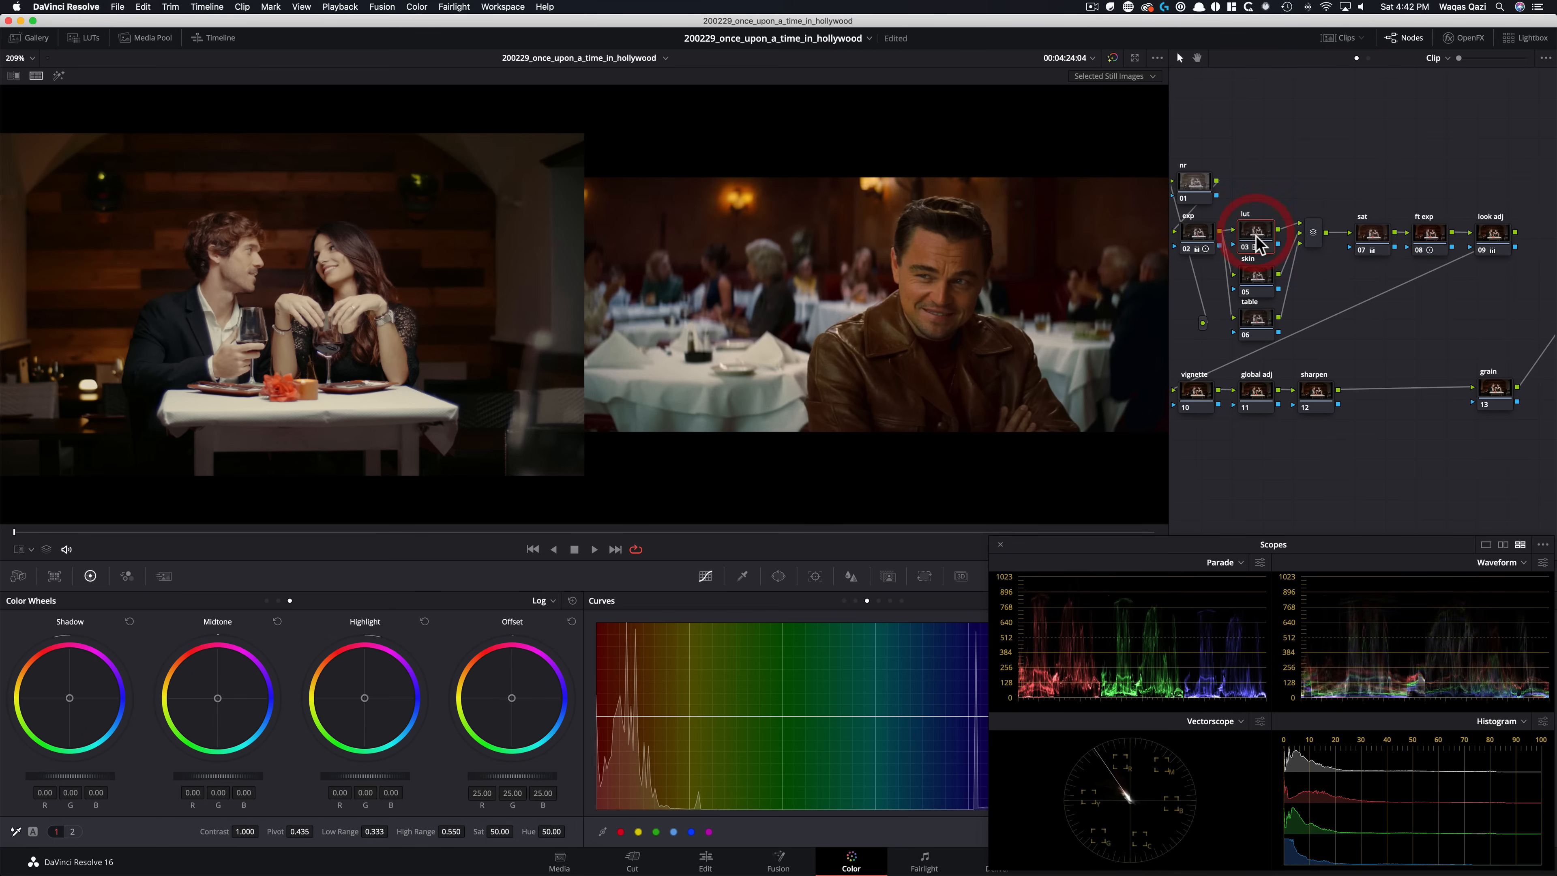
{"action": "key", "text": "super+d"}
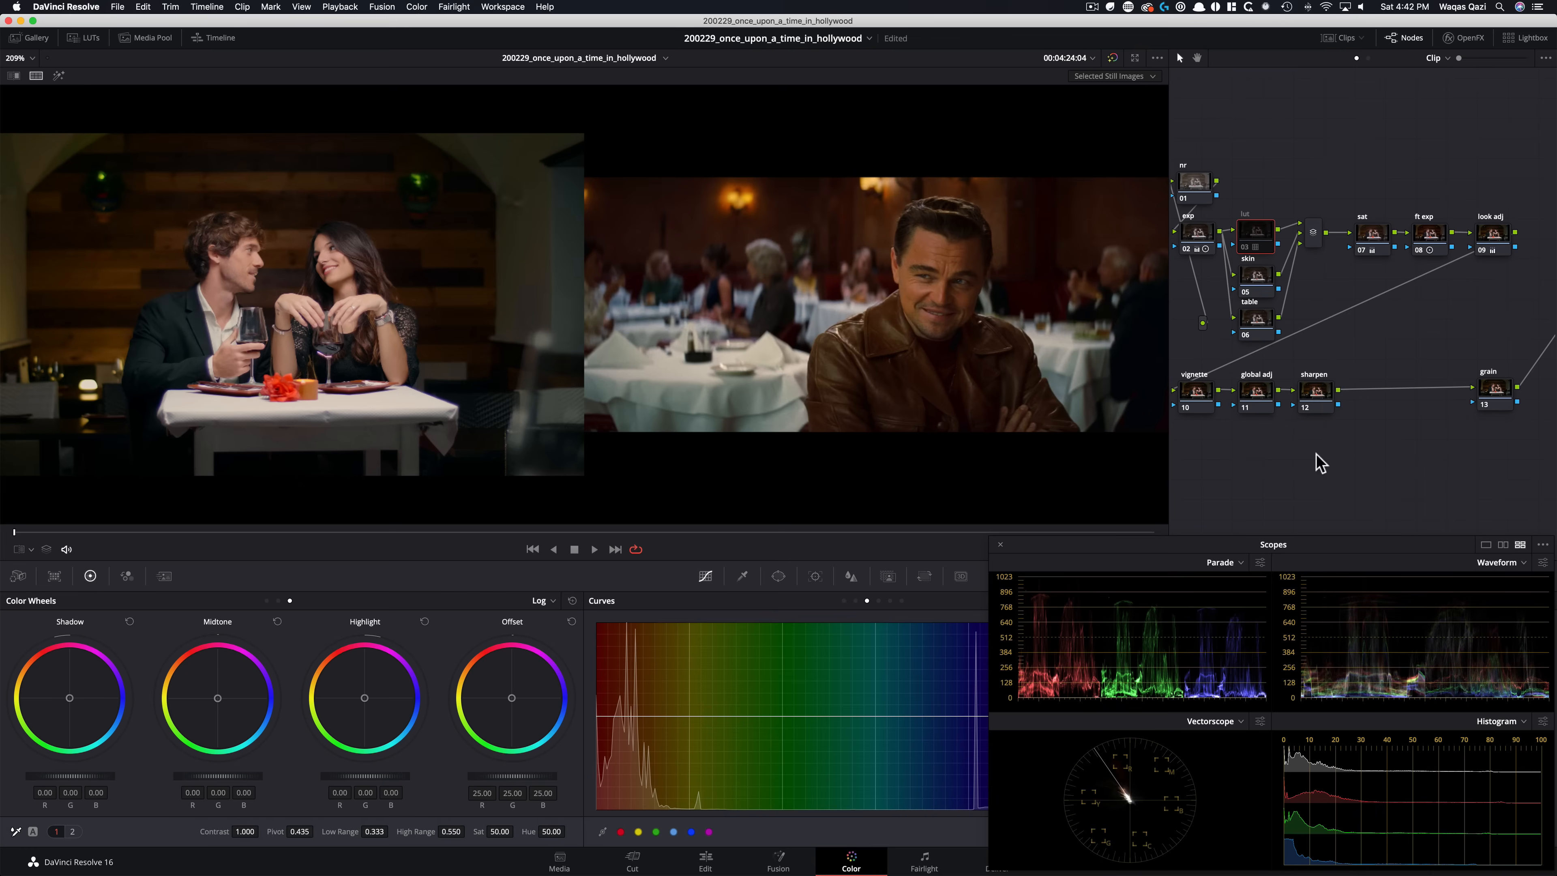
{"action": "key", "text": "super+d"}
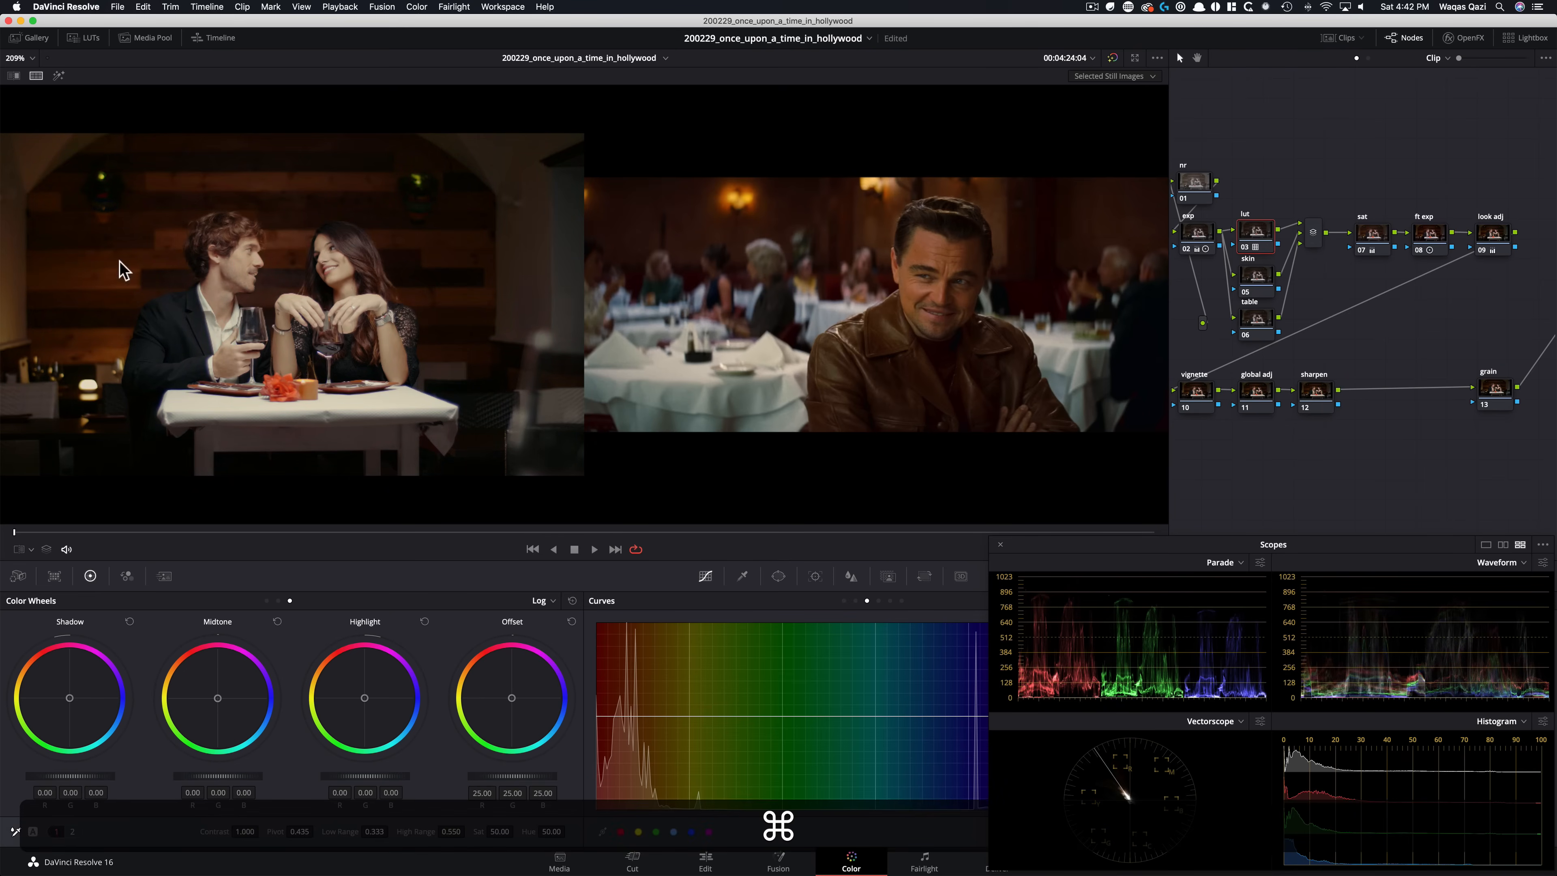
{"action": "key", "text": "super+d"}
{"action": "key", "text": "super+d"}
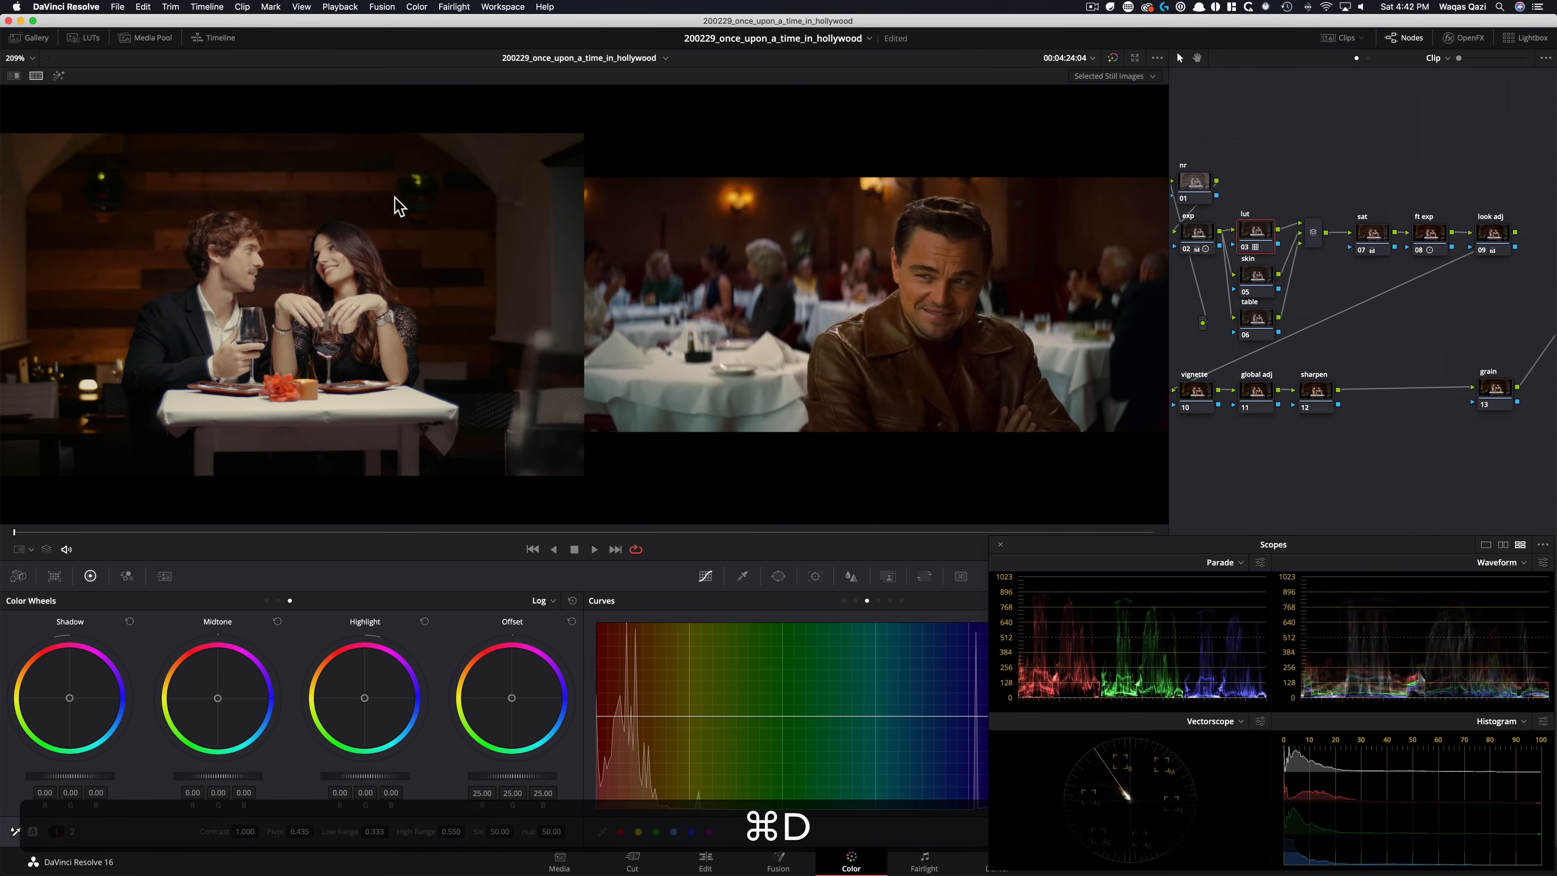
{"action": "key", "text": "super+d"}
{"action": "key", "text": "super+d"}
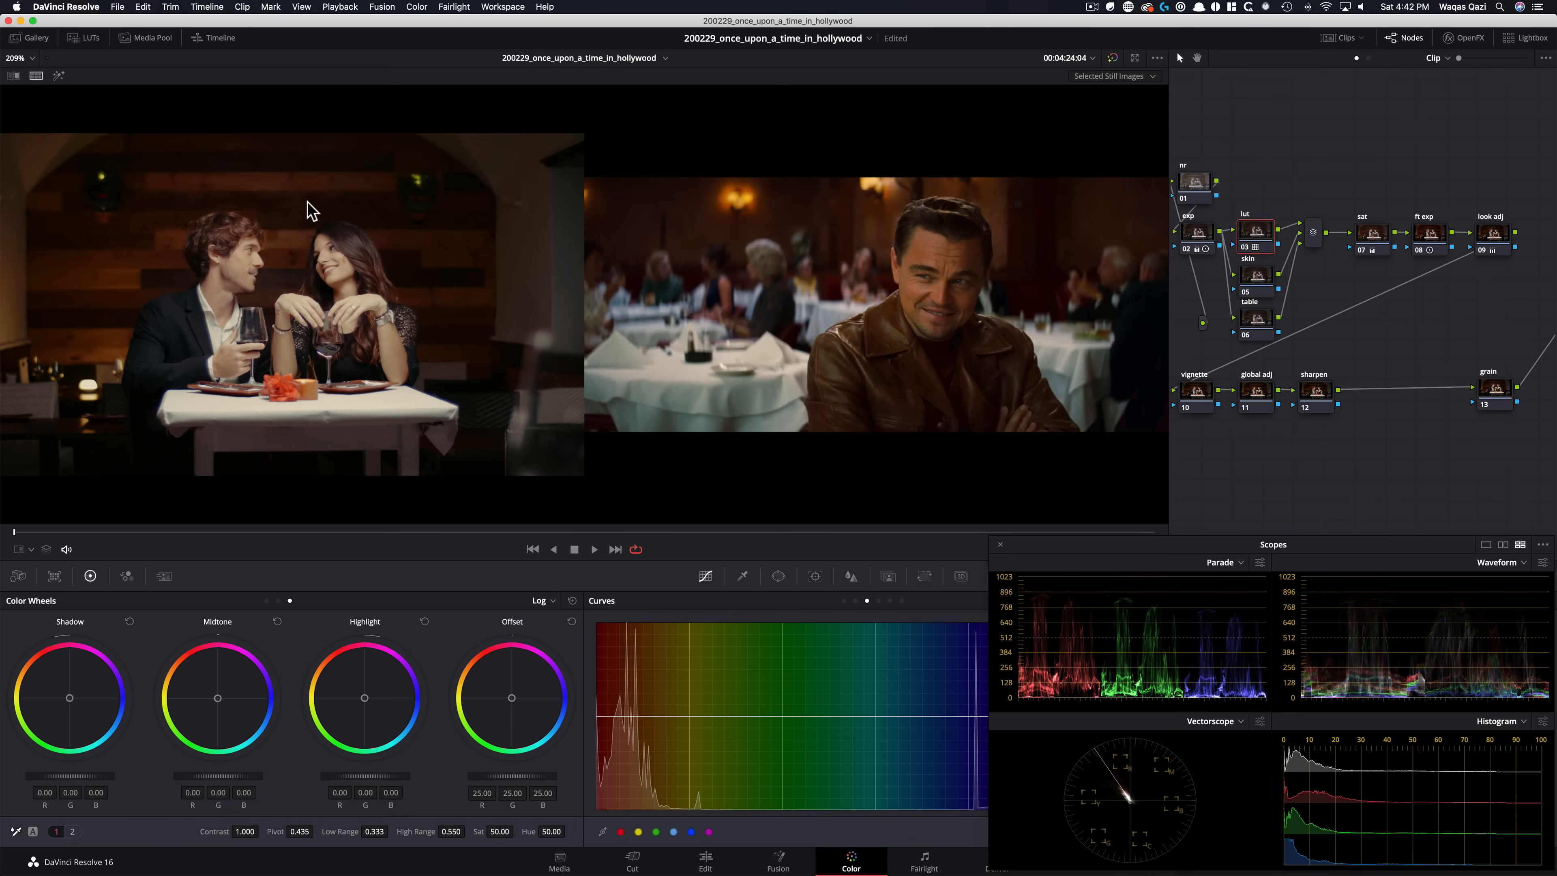
{"action": "key", "text": "super+d"}
{"action": "key", "text": "super+d"}
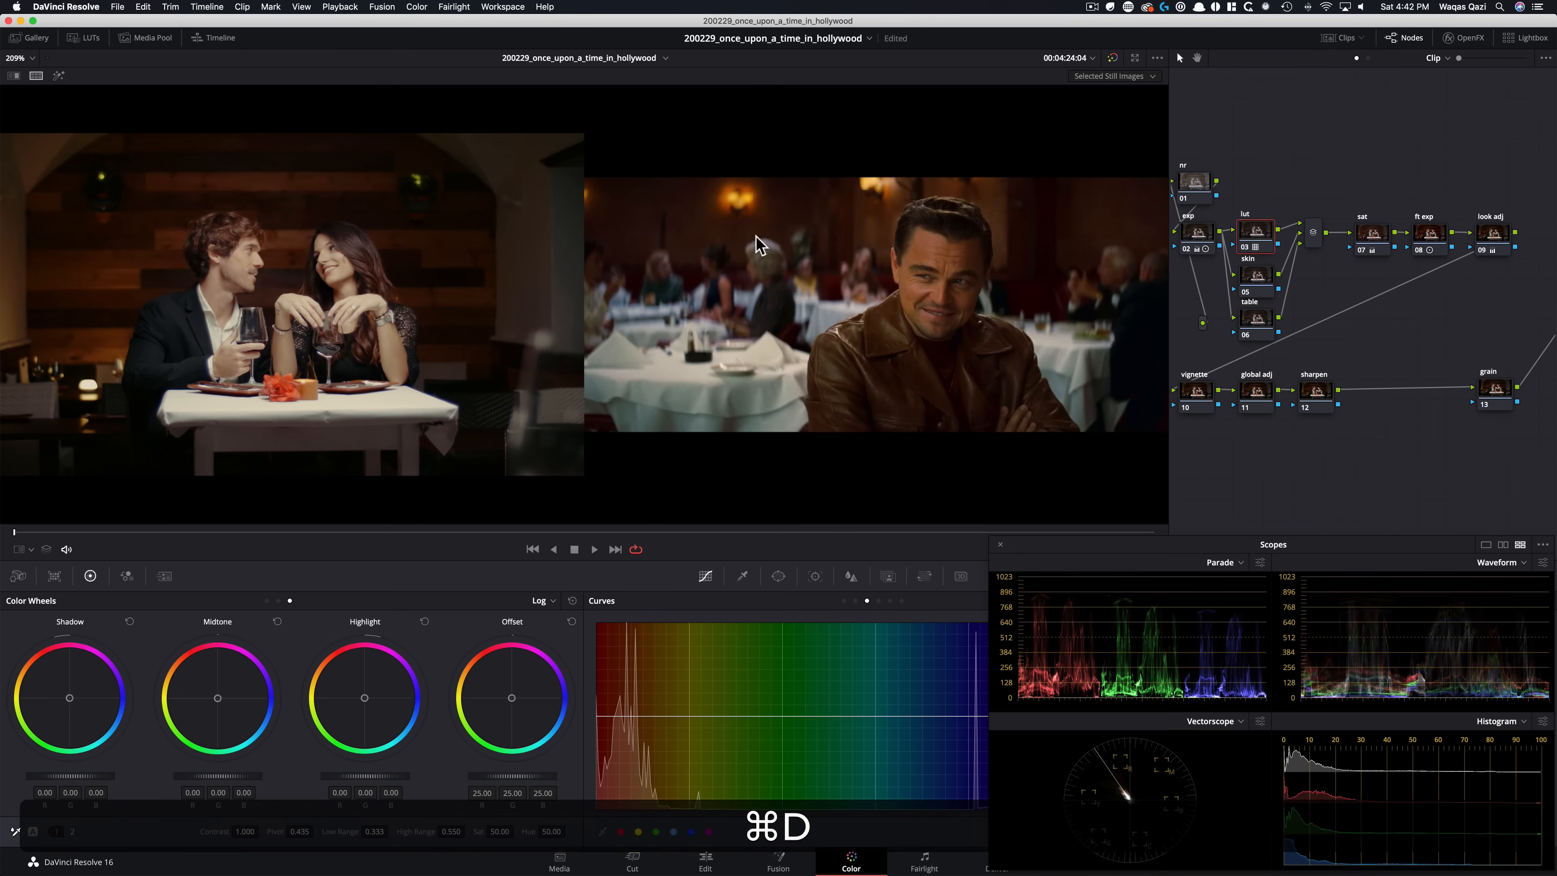
{"action": "key", "text": "super+d"}
{"action": "key", "text": "super+d"}
{"action": "key", "text": "super+d"}
{"action": "key", "text": "super+d"}
{"action": "key", "text": "super+d"}
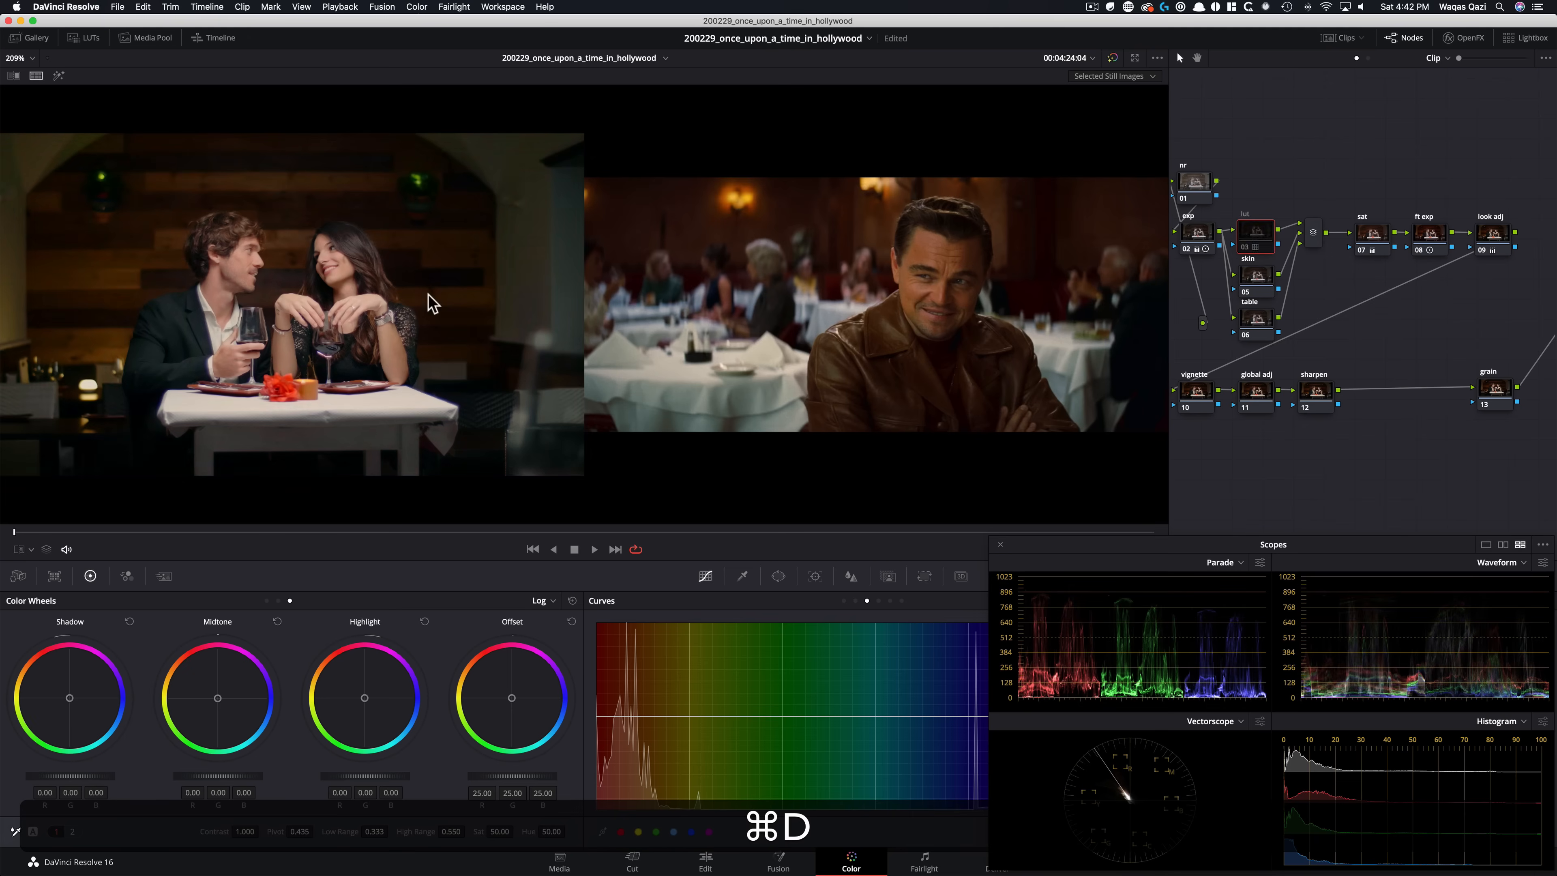
{"action": "key", "text": "super+d"}
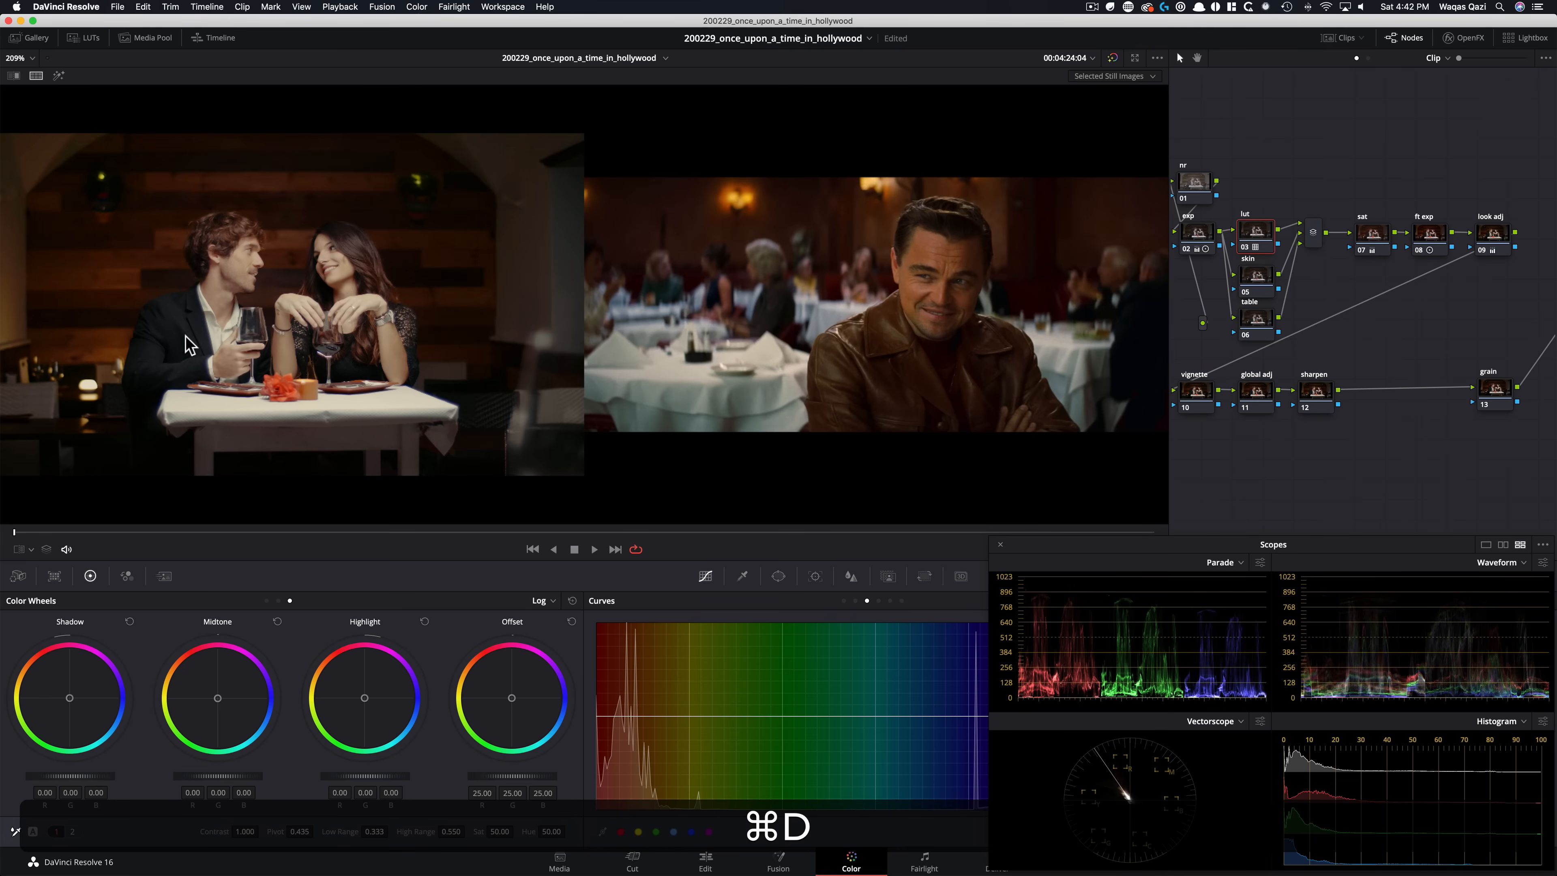
{"action": "key", "text": "super+d"}
{"action": "key", "text": "super+d"}
{"action": "key", "text": "super+d"}
{"action": "key", "text": "super+d"}
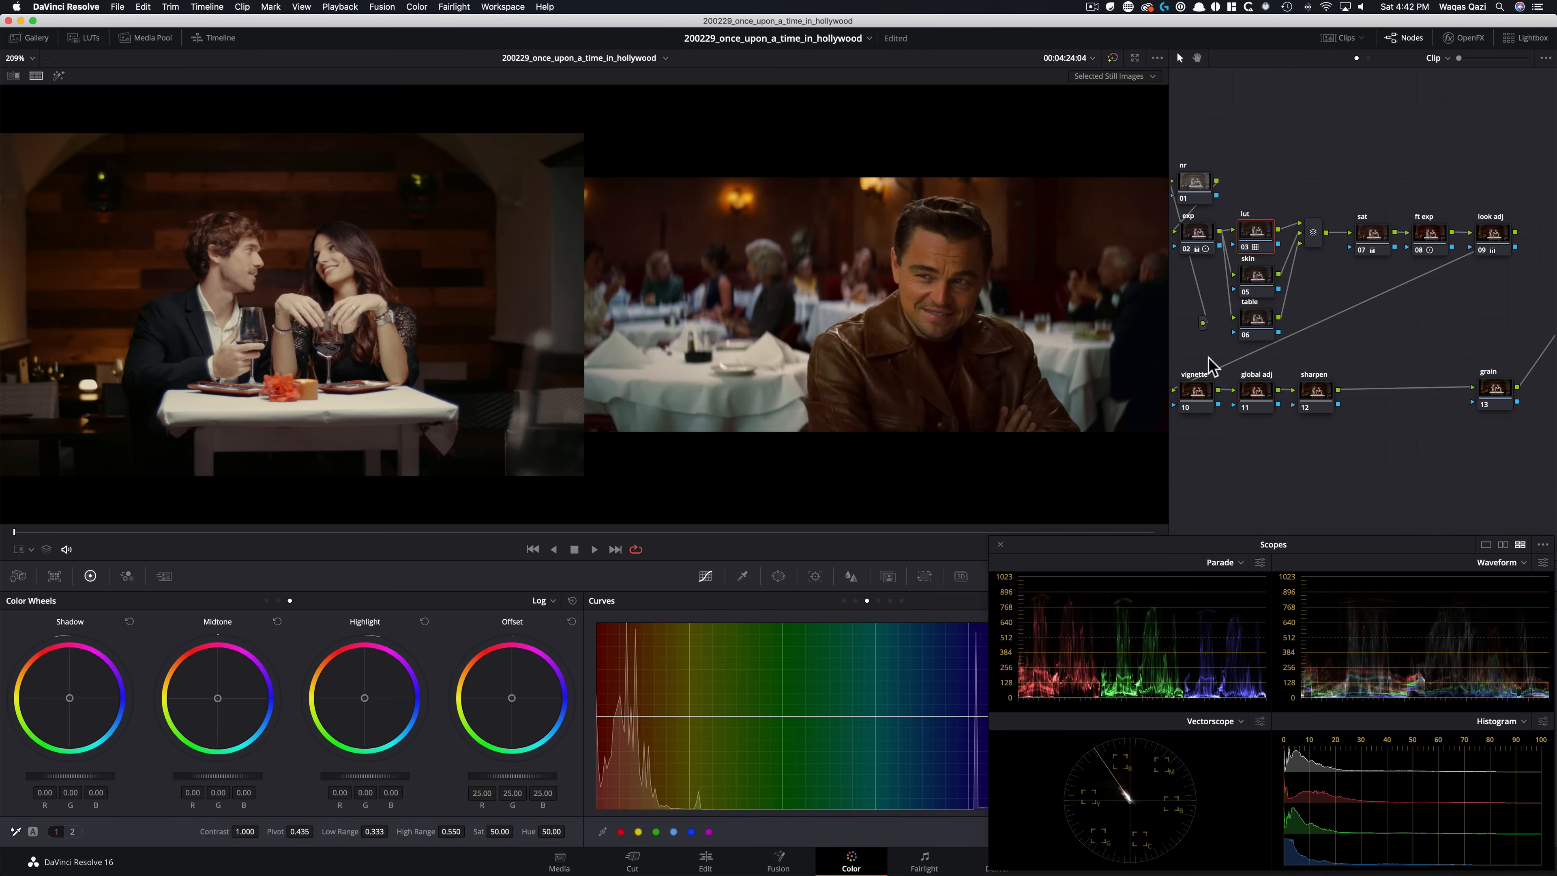
{"action": "key", "text": "super+d"}
{"action": "key", "text": "super+d"}
{"action": "key", "text": "super+d"}
{"action": "key", "text": "super+d"}
Key the man's facial skin with the HSL qualifier in the skin node and highlight the selection
{"action": "left_click", "coordinate": [1258, 284]}
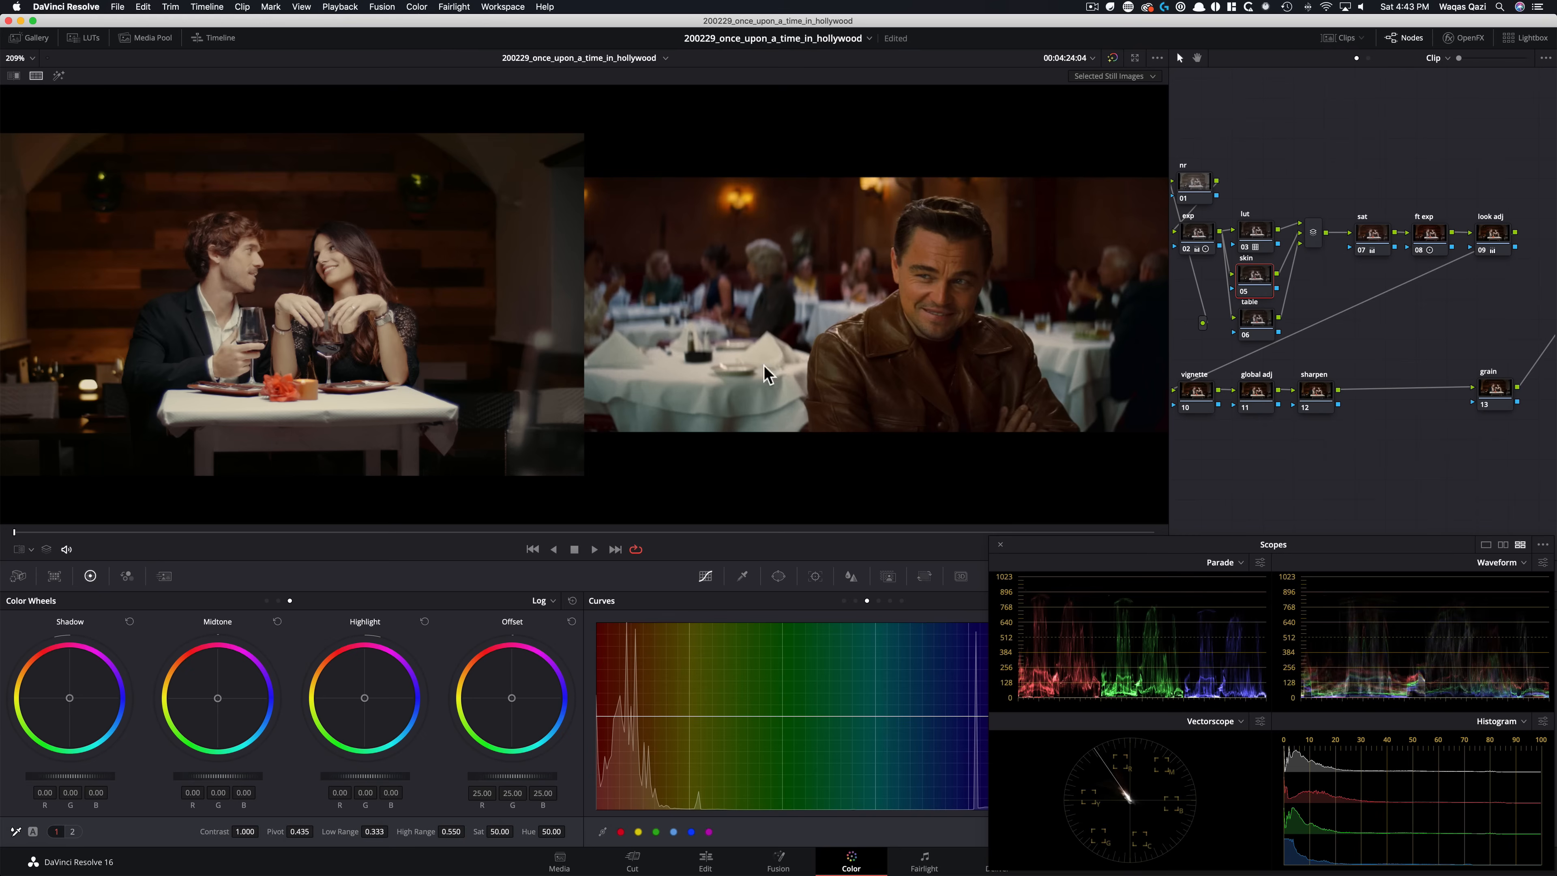
{"action": "key", "text": "super+w"}
{"action": "key", "text": "super+w"}
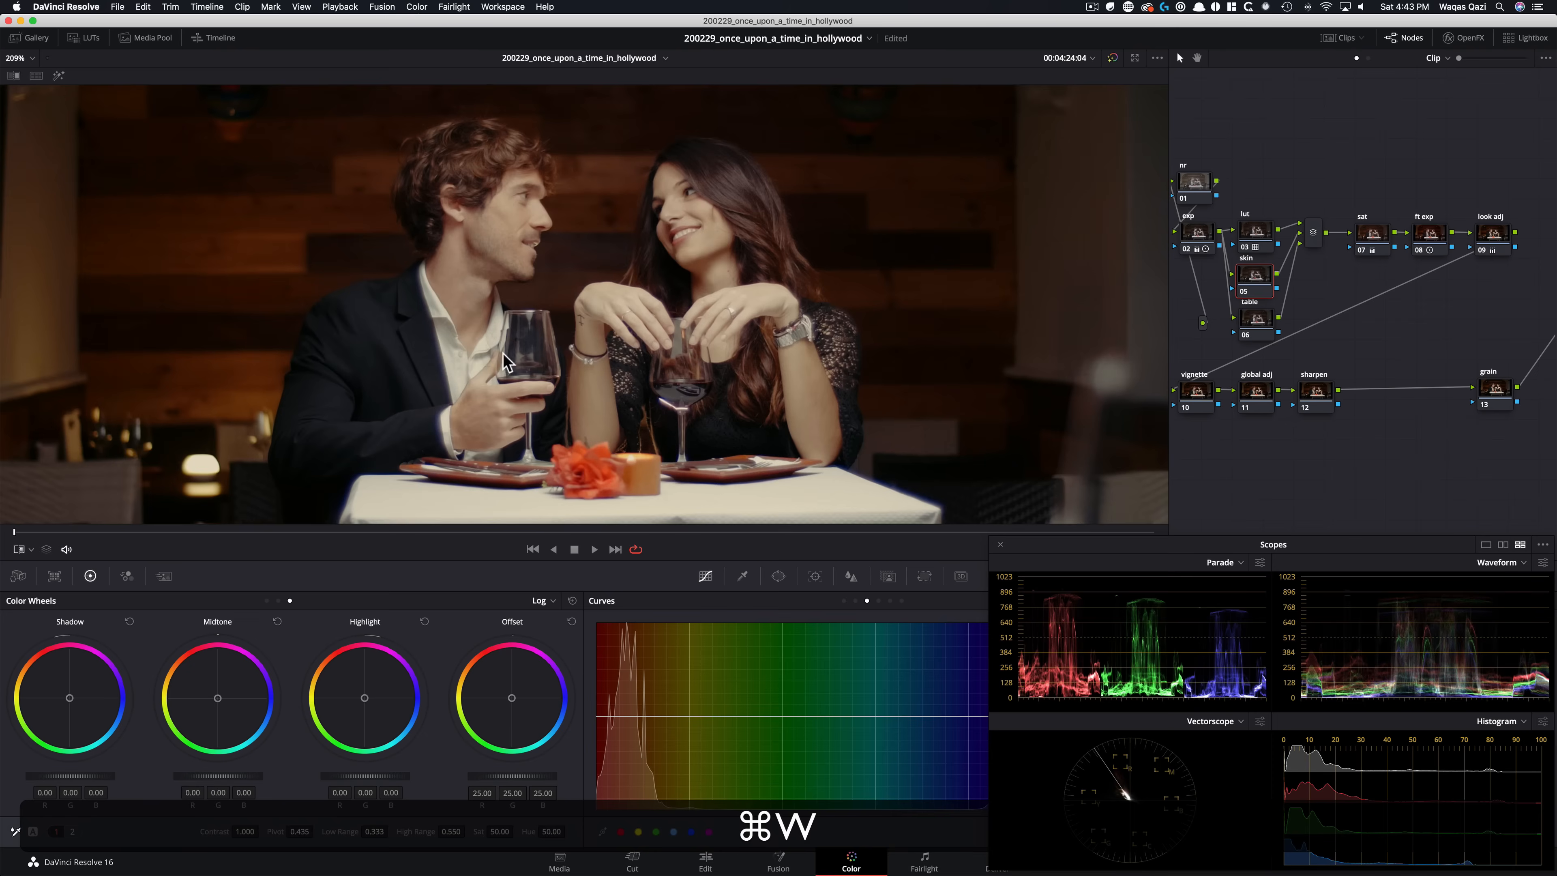
{"action": "key", "text": "shift+z"}
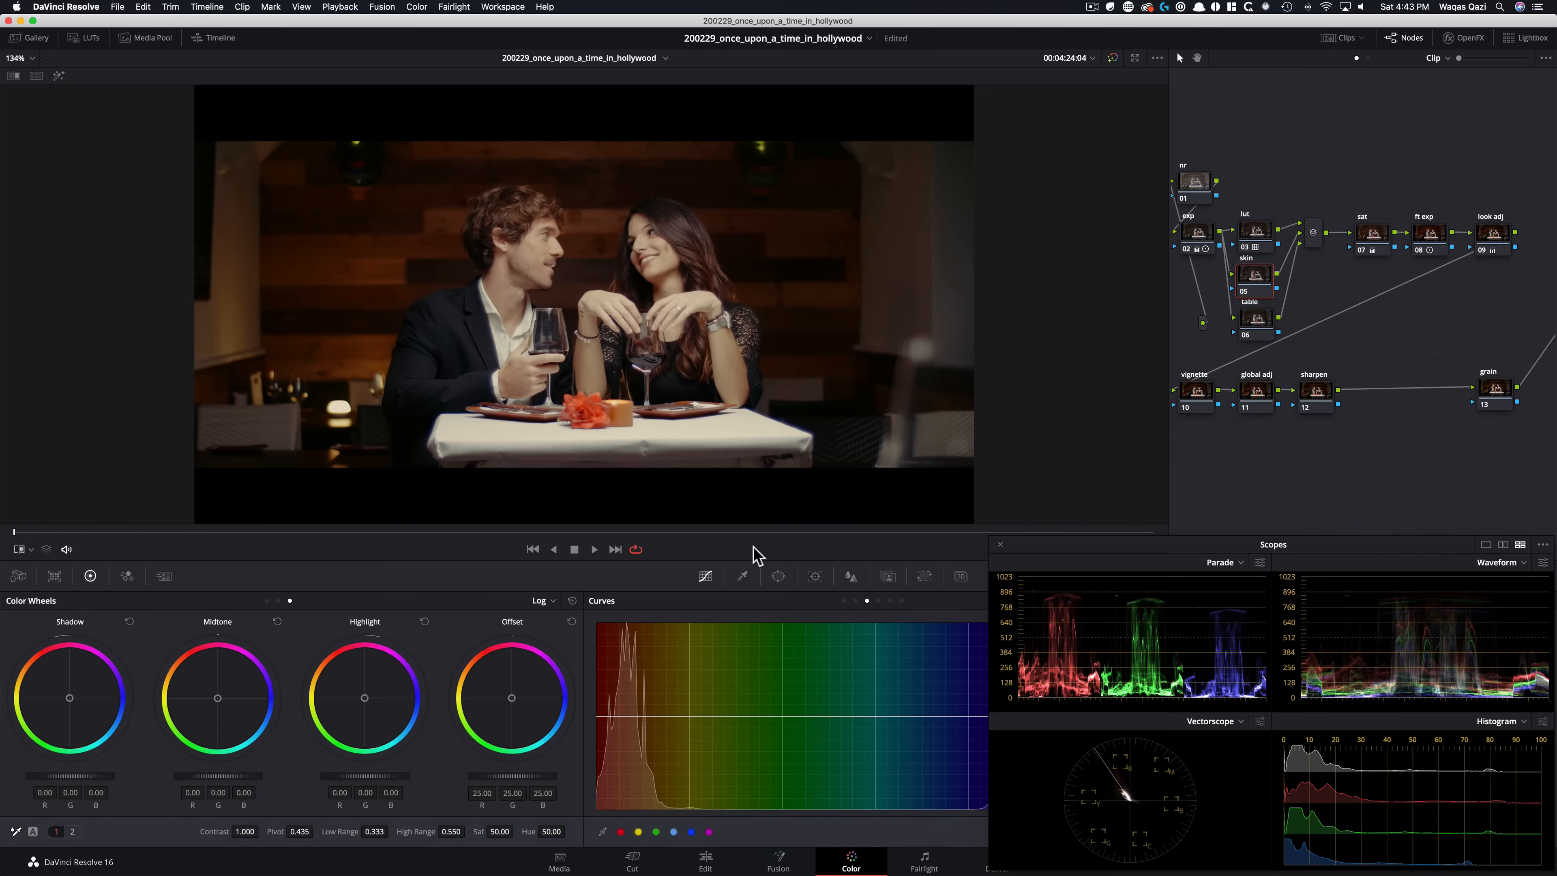
{"action": "left_click", "coordinate": [743, 576]}
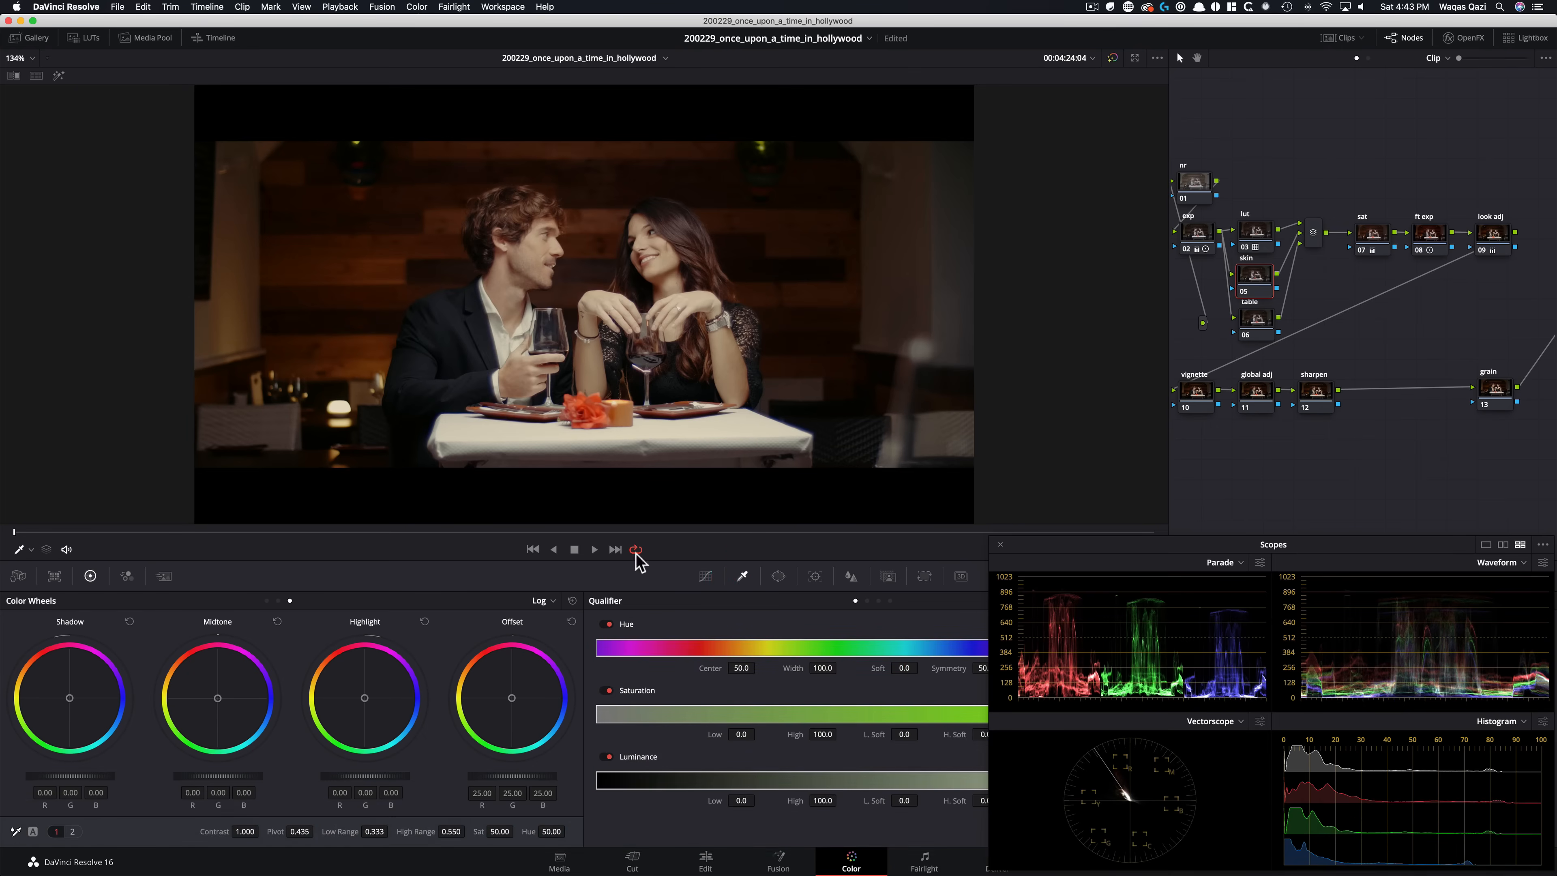
{"action": "left_click", "coordinate": [546, 243]}
{"action": "key", "text": "shift+h"}
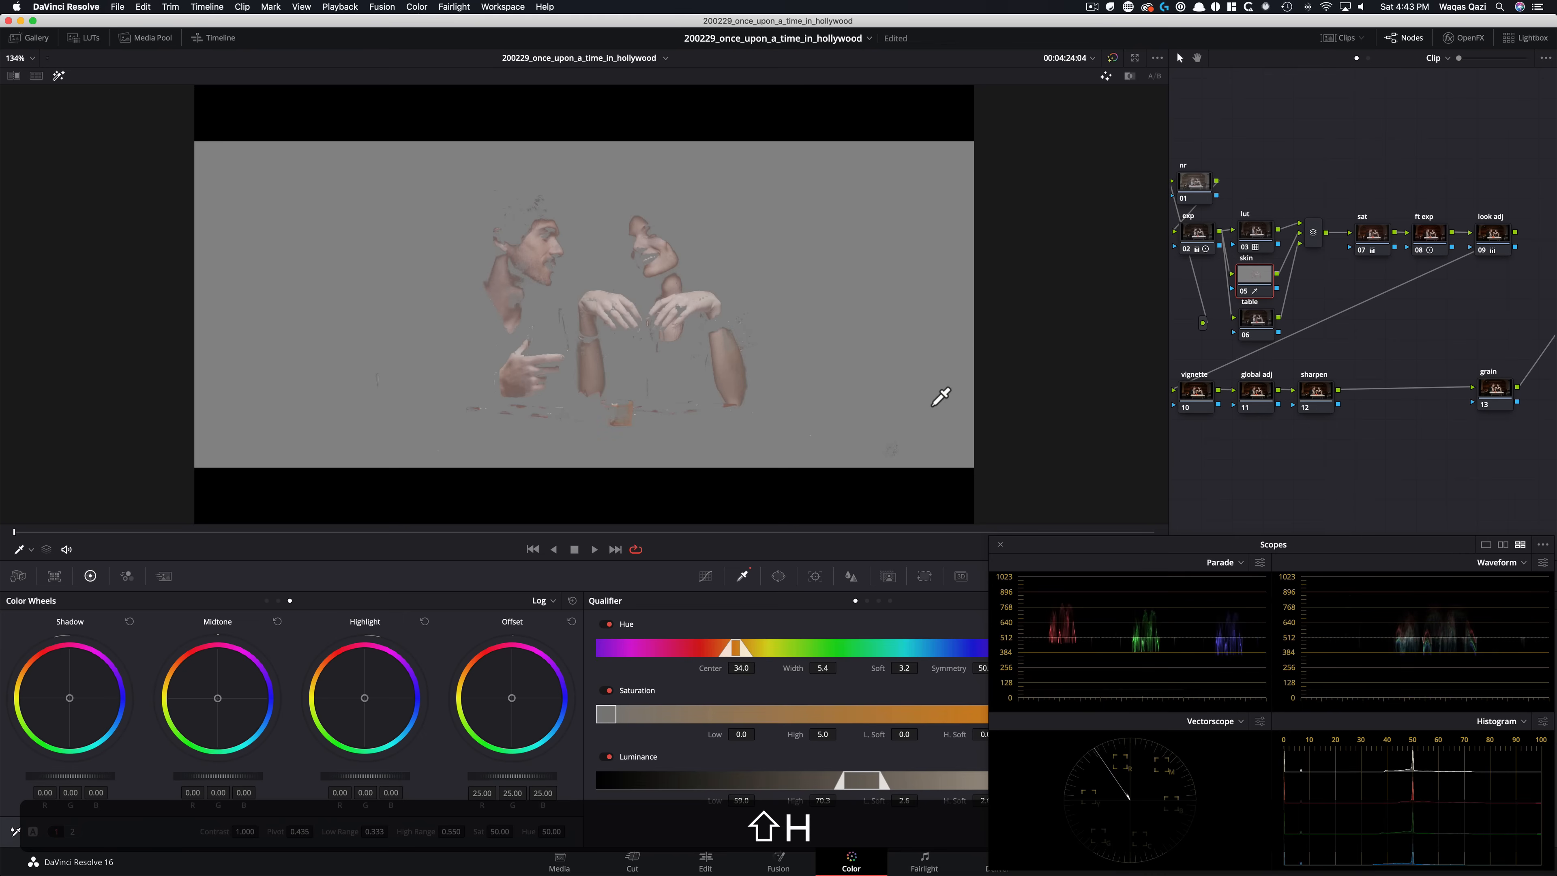
Set the skin key's hue center to 36.0 and hue width to 13.1
{"action": "left_click_drag", "start_coordinate": [1102, 550], "coordinate": [1002, 211]}
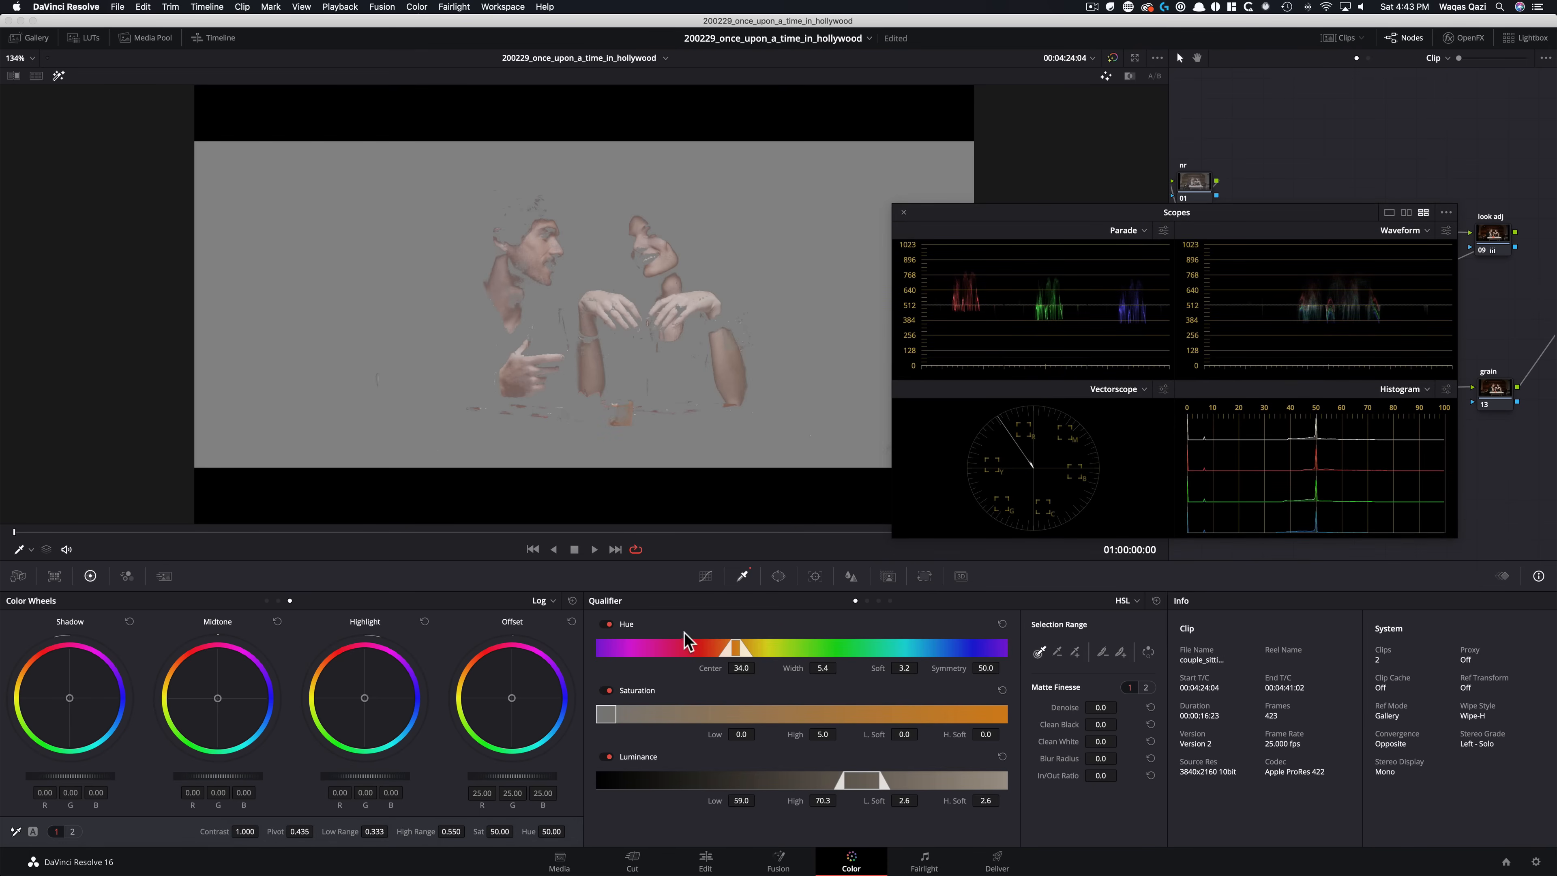
{"action": "left_click", "coordinate": [741, 667]}
{"action": "left_click_drag", "start_coordinate": [741, 668], "coordinate": [762, 668]}
{"action": "left_click_drag", "start_coordinate": [822, 667], "coordinate": [877, 668]}
{"action": "left_click_drag", "start_coordinate": [742, 668], "coordinate": [749, 668]}
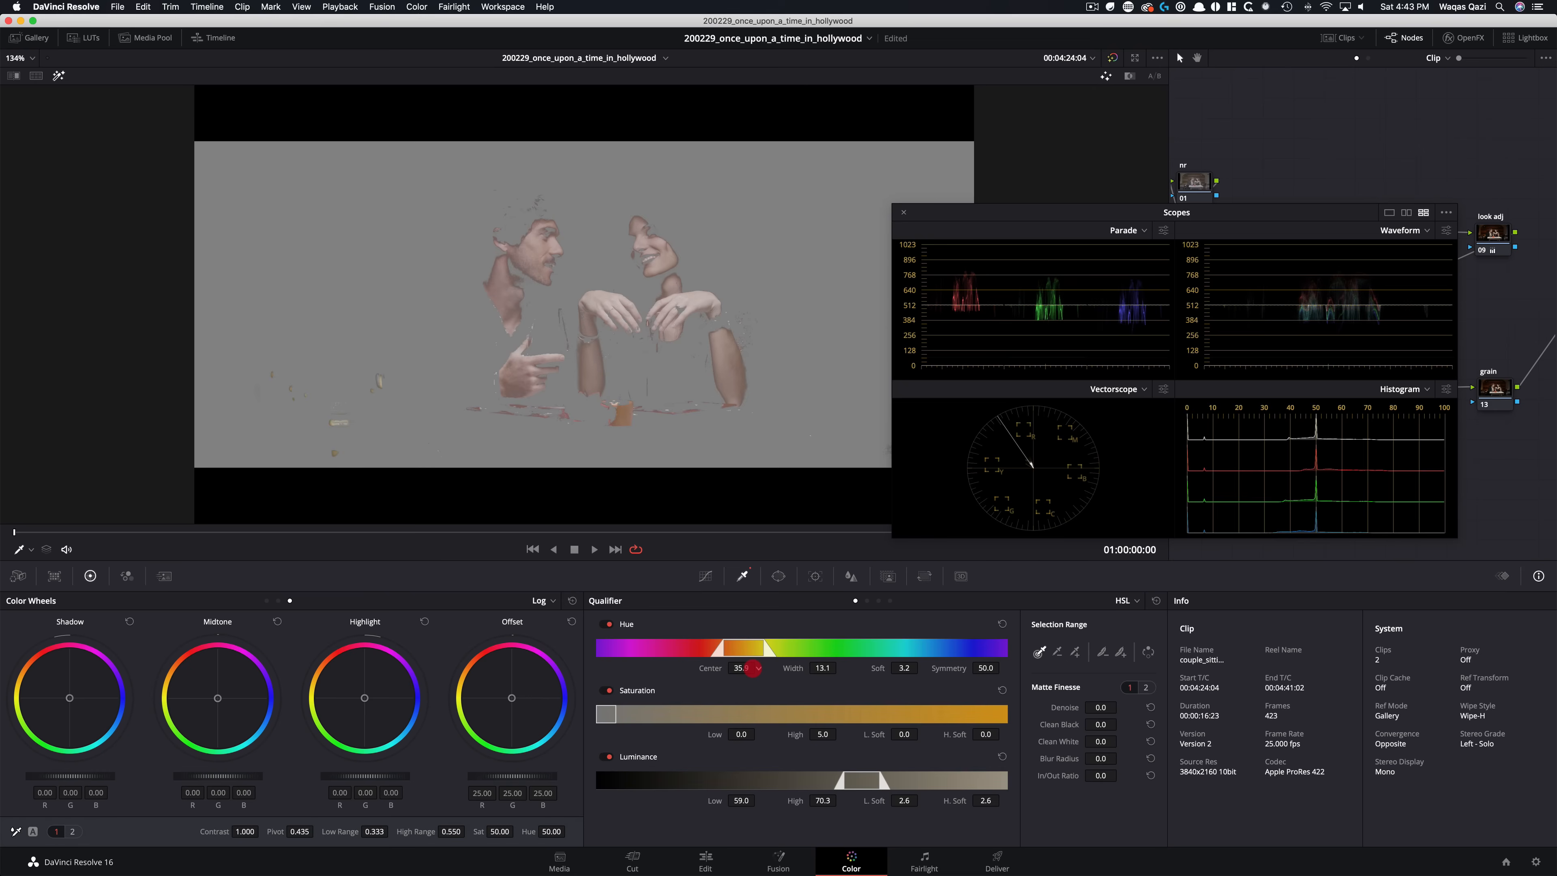
{"action": "left_click_drag", "start_coordinate": [753, 667], "coordinate": [755, 668]}
Extend the skin key's luminance low softness to 13.2 by sampling shaded skin on the man's face and neck
{"action": "left_click", "coordinate": [1074, 652]}
{"action": "left_click", "coordinate": [1121, 652]}
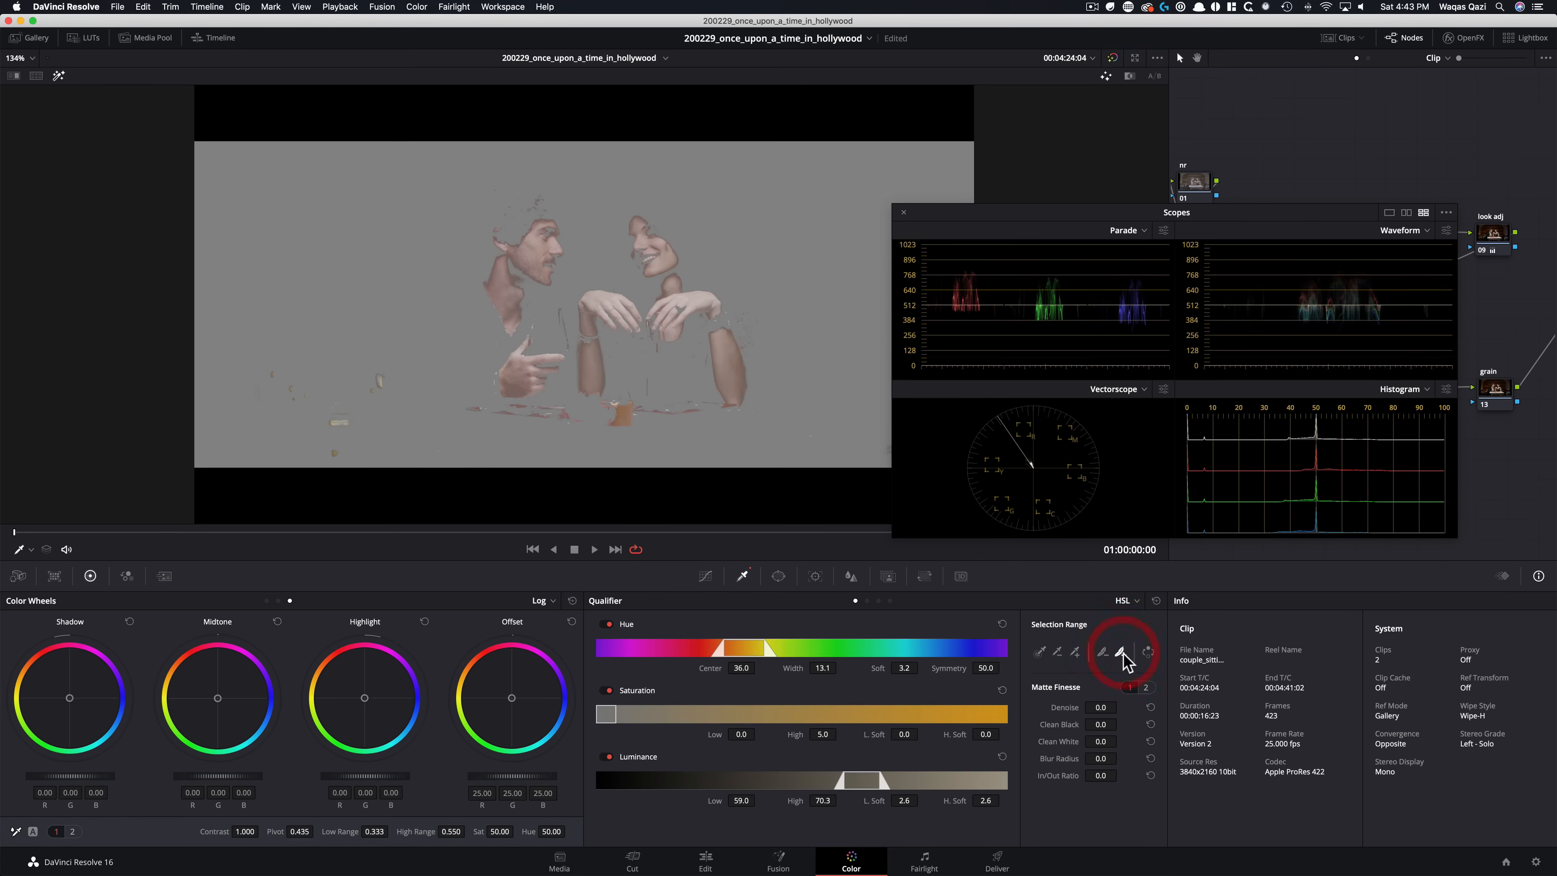
{"action": "left_click", "coordinate": [514, 266]}
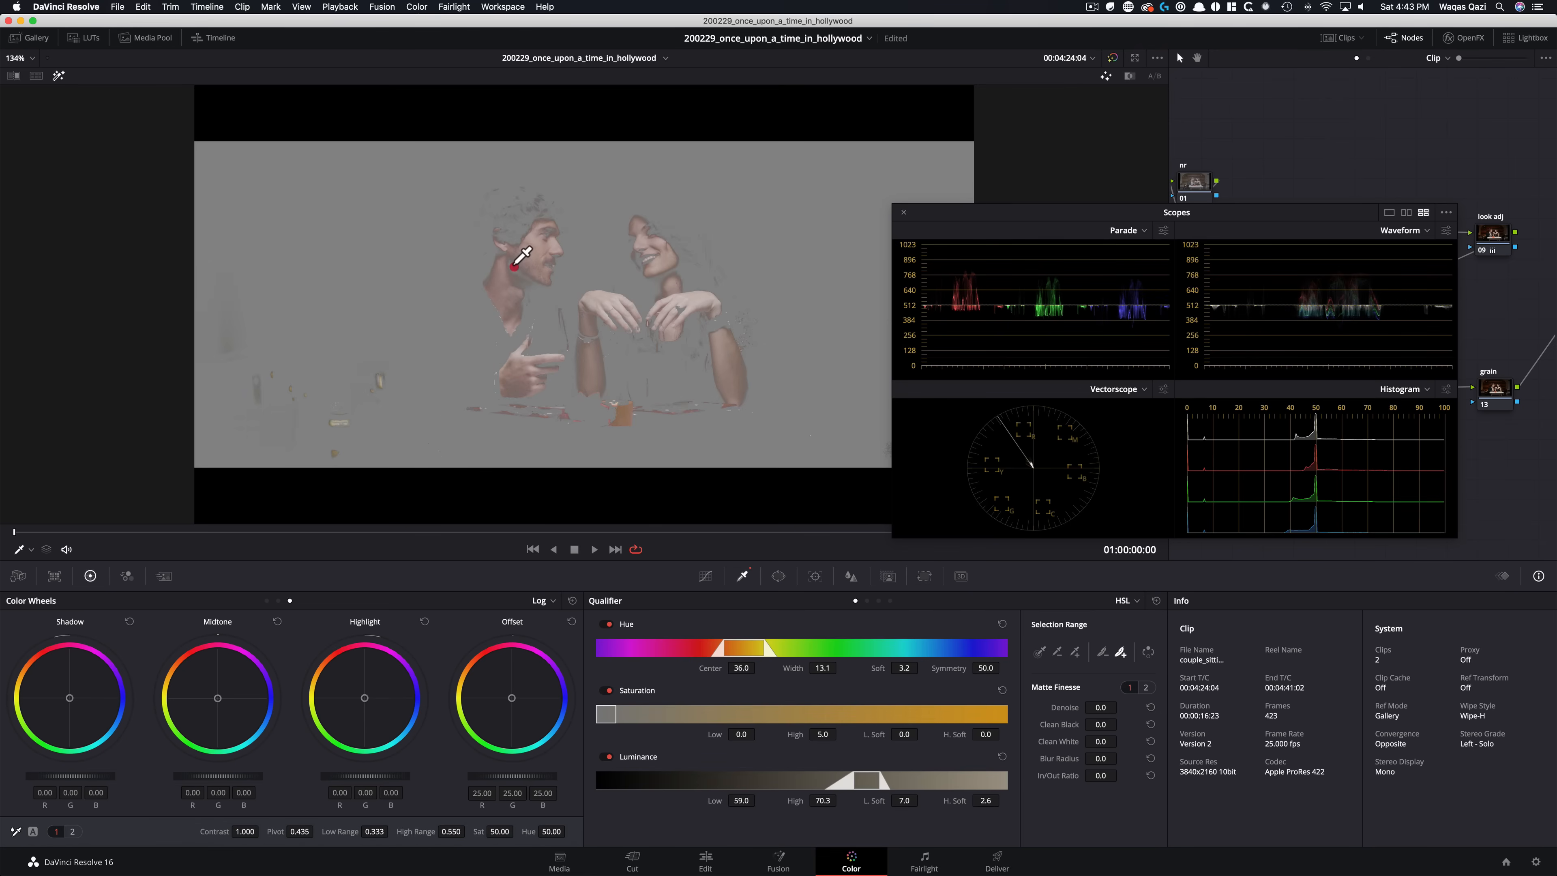
{"action": "left_click", "coordinate": [529, 289]}
{"action": "left_click", "coordinate": [519, 280]}
{"action": "left_click", "coordinate": [521, 279]}
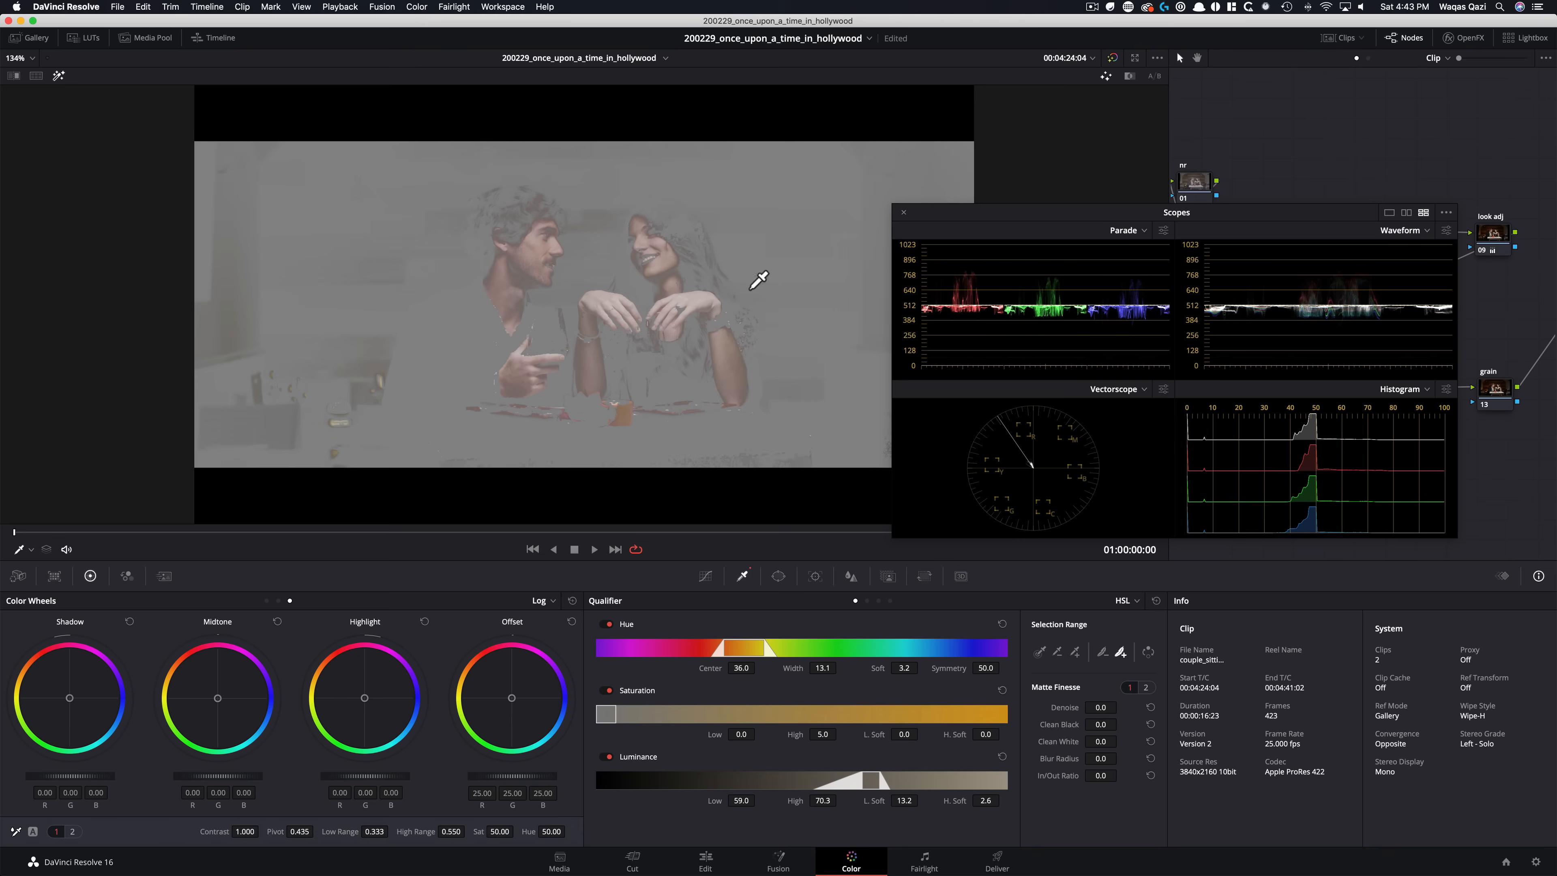
Set the skin key's blur radius to 23.0 and turn off the highlighted selection view
{"action": "left_click_drag", "start_coordinate": [1144, 757], "coordinate": [1207, 744]}
{"action": "key", "text": "shift+h"}
{"action": "left_click_drag", "start_coordinate": [1020, 214], "coordinate": [1117, 546]}
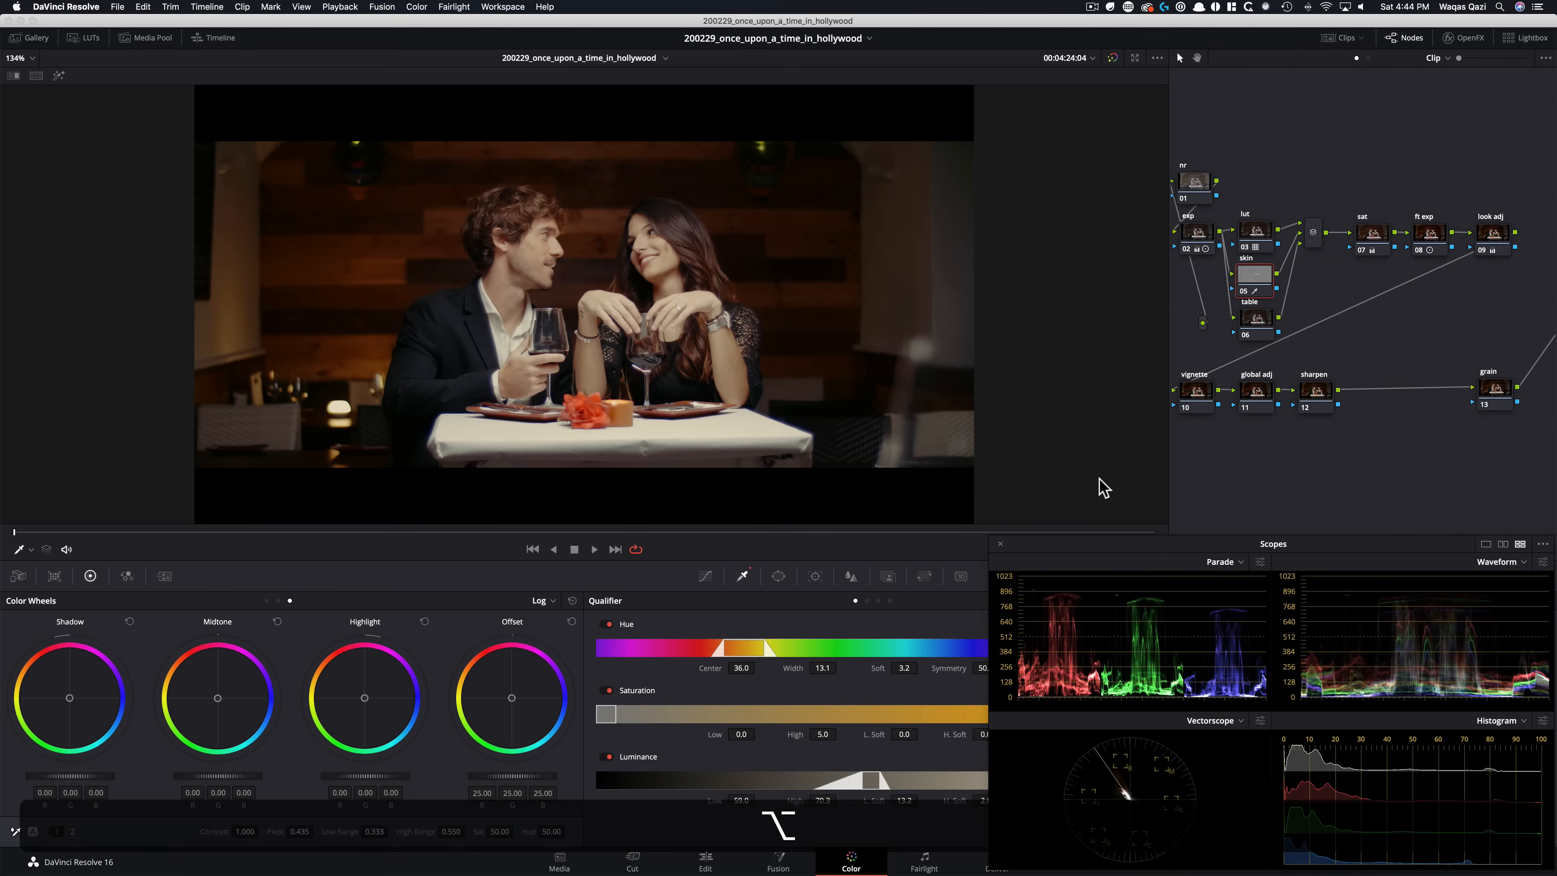
Grade the skin node beside the reference with lift -0.01 and gamma red 0.03, green -0.03, blue -0.07, and compare it bypassed
{"action": "key", "text": "alt+super+w"}
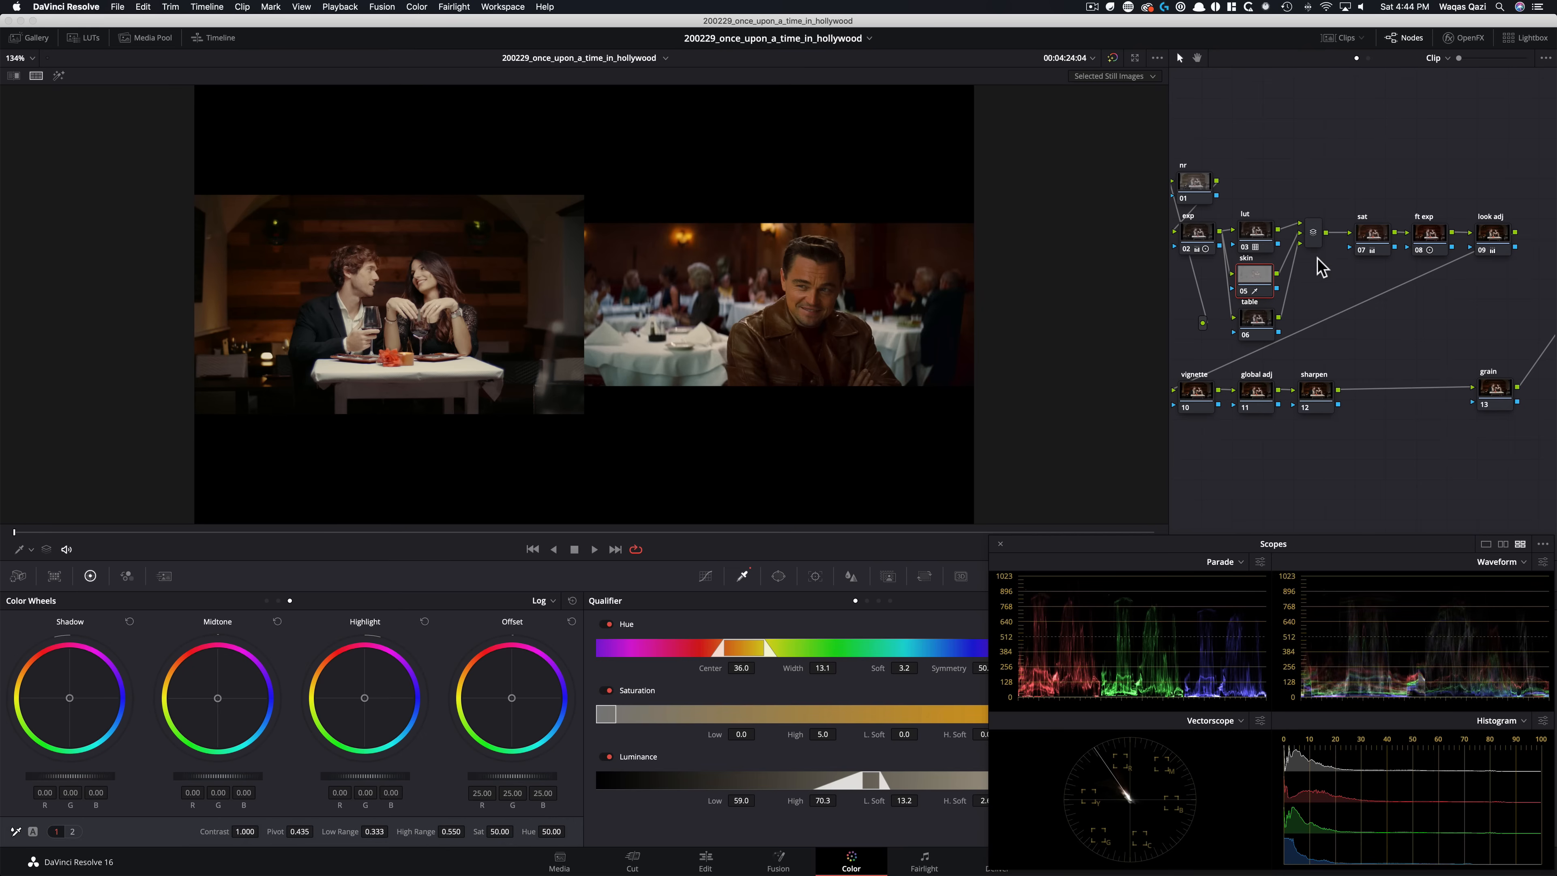
{"action": "key", "text": "super+equal"}
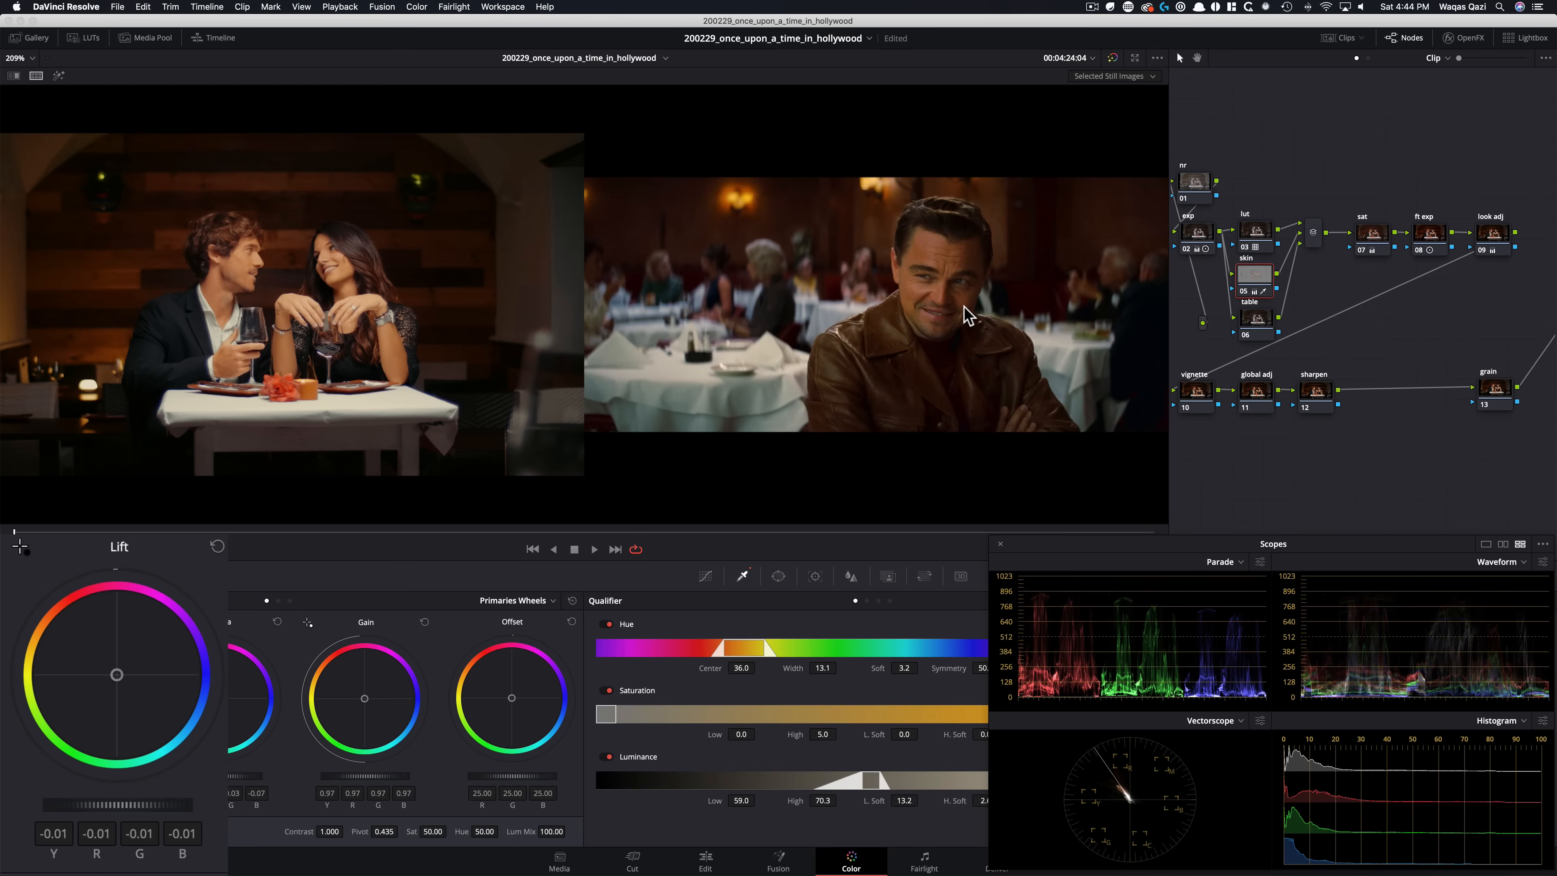
{"action": "key", "text": "super+d"}
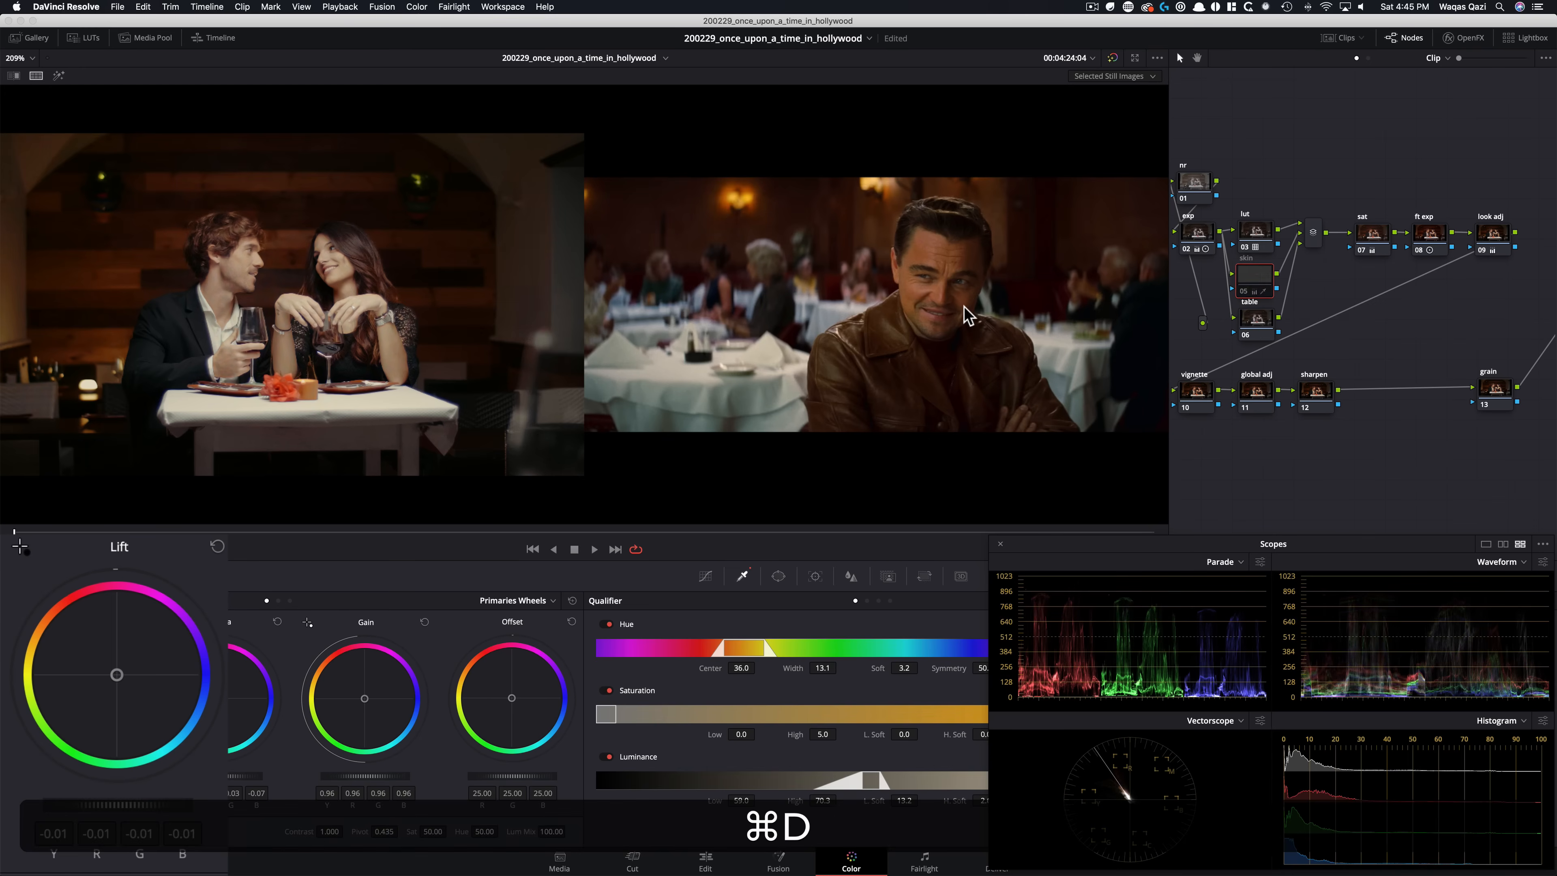
Include the woman's lips in the highlighted skin key by raising hue softness to 5.4 and setting hue center to 33.2
{"action": "key", "text": "shift+h"}
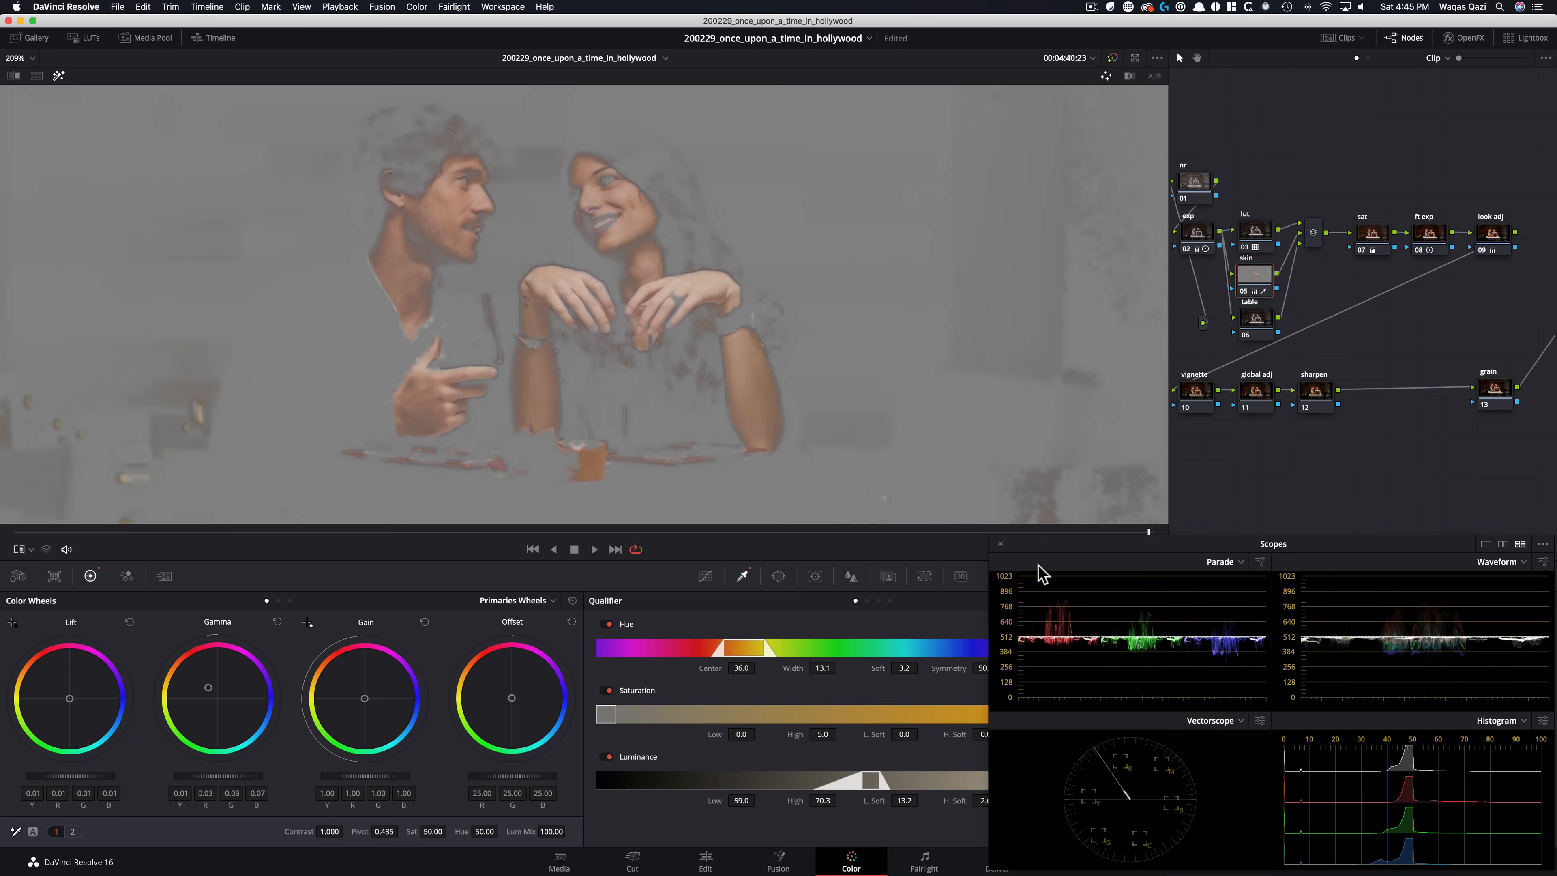
{"action": "left_click_drag", "start_coordinate": [1050, 546], "coordinate": [927, 145]}
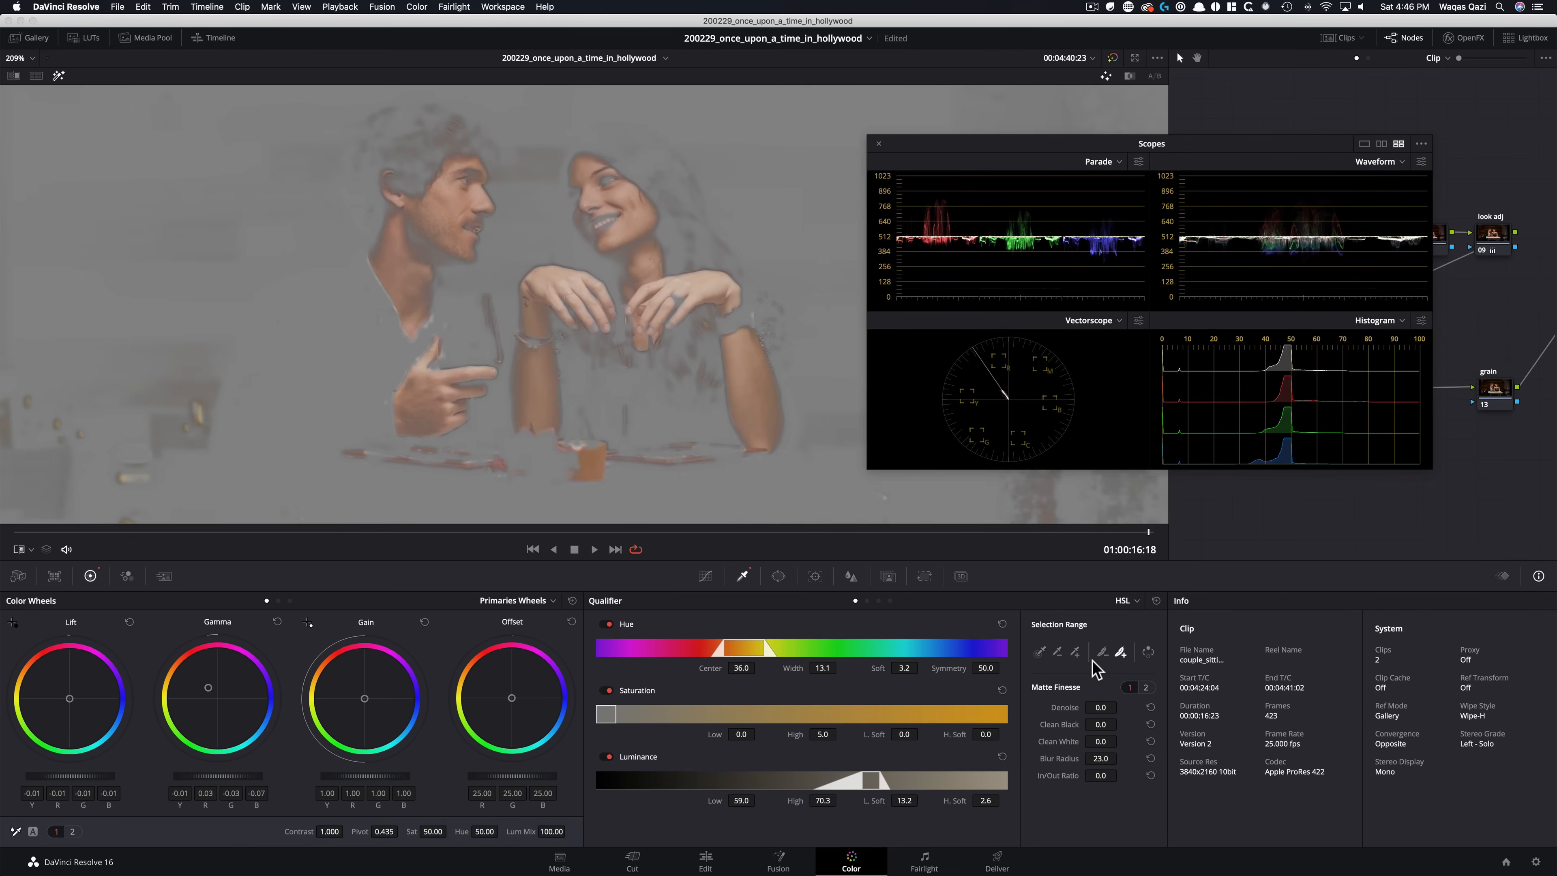
{"action": "left_click", "coordinate": [1119, 645]}
{"action": "key", "text": "super+equal"}
{"action": "key", "text": "super+equal"}
{"action": "key", "text": "super+equal"}
{"action": "key", "text": "super+equal"}
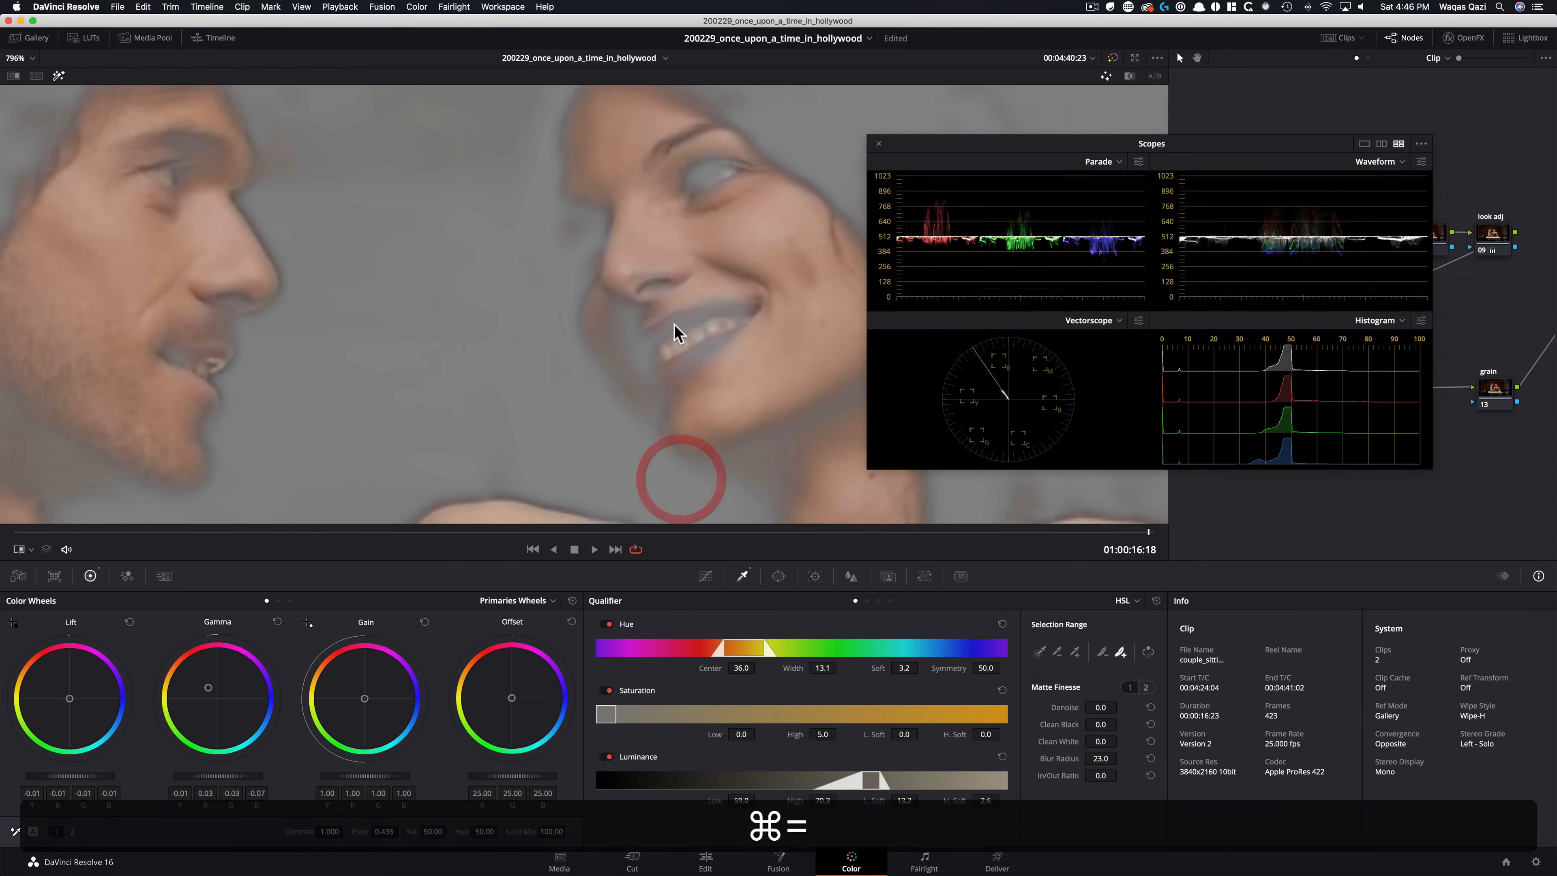
{"action": "left_click", "coordinate": [23, 554]}
{"action": "left_click", "coordinate": [61, 586]}
{"action": "mouse_move", "coordinate": [691, 317]}
{"action": "left_mouse_down"}
{"action": "mouse_move", "coordinate": [742, 307]}
{"action": "mouse_move", "coordinate": [696, 313]}
{"action": "mouse_move", "coordinate": [713, 311]}
{"action": "mouse_move", "coordinate": [767, 369]}
{"action": "mouse_move", "coordinate": [708, 346]}
{"action": "mouse_move", "coordinate": [675, 376]}
{"action": "mouse_move", "coordinate": [722, 347]}
{"action": "left_mouse_up"}
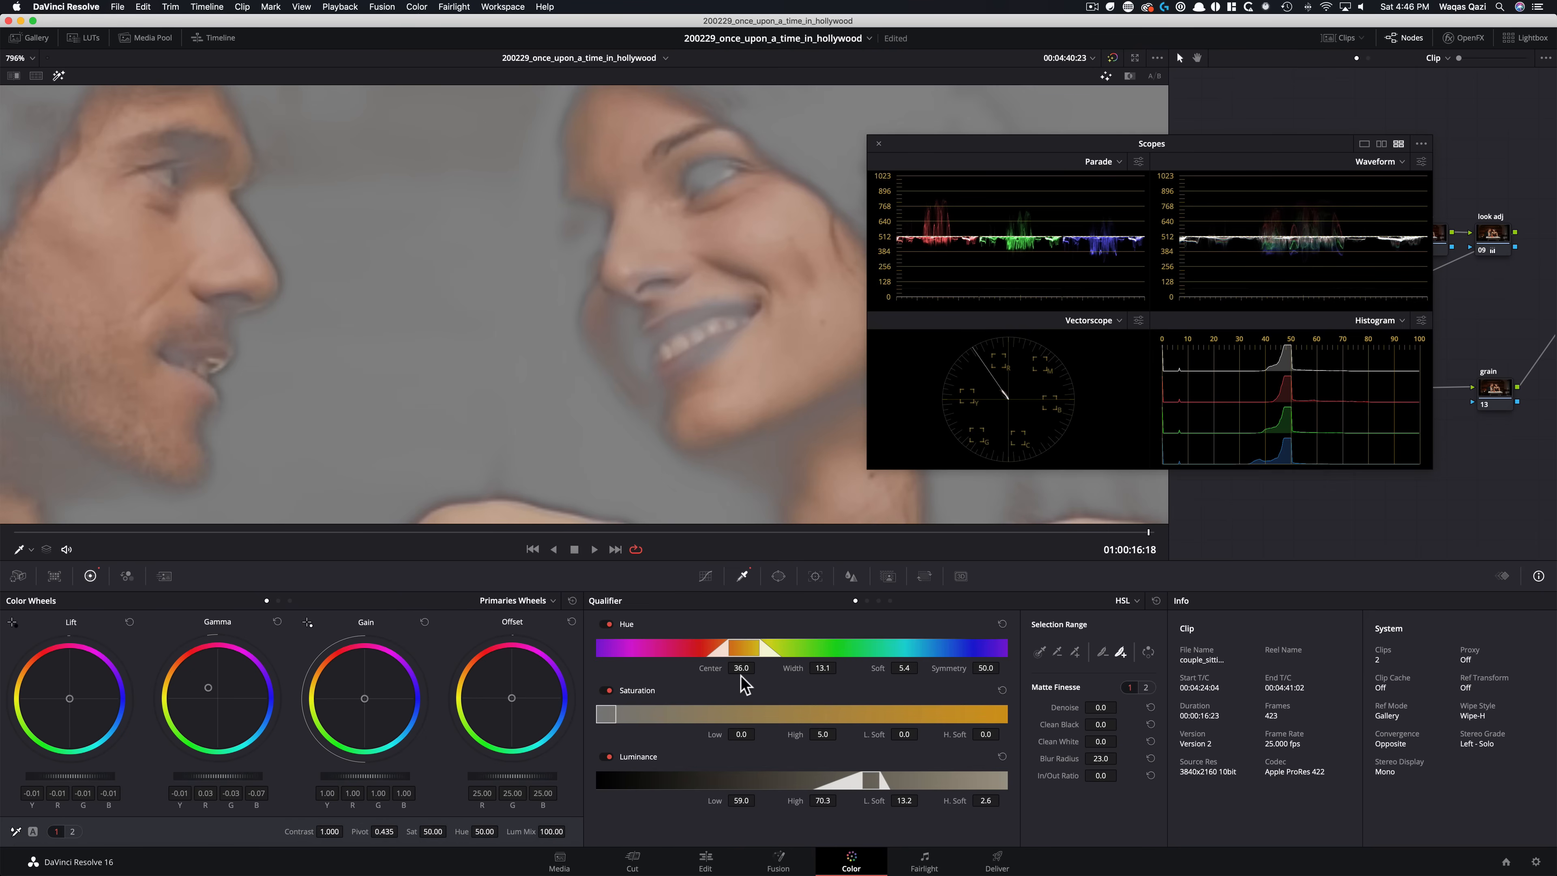
{"action": "left_click_drag", "start_coordinate": [744, 670], "coordinate": [730, 673]}
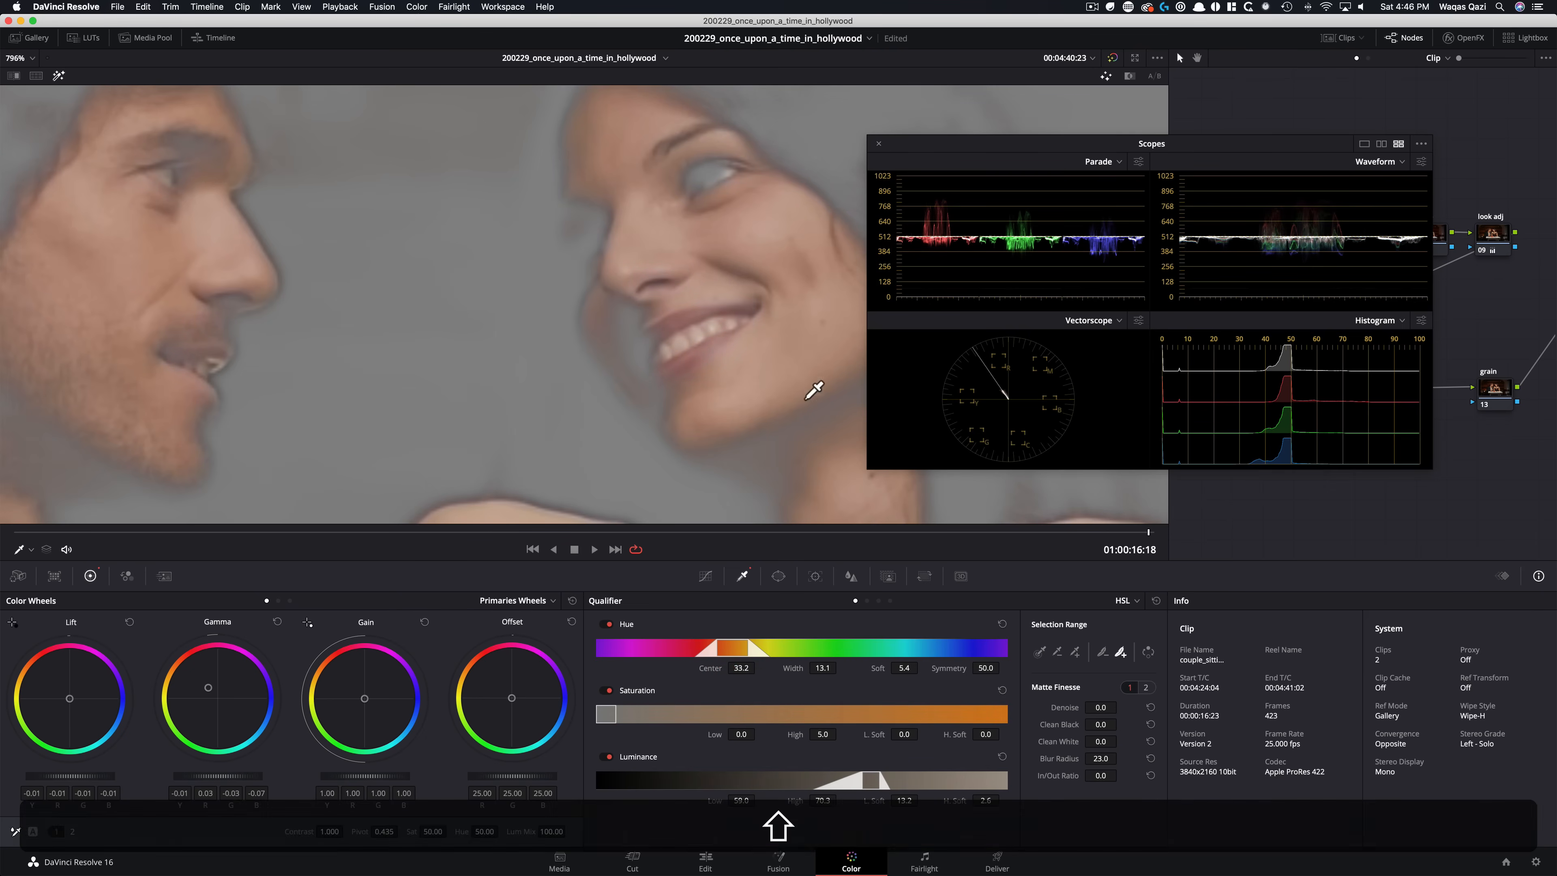
{"action": "key", "text": "shift+z"}
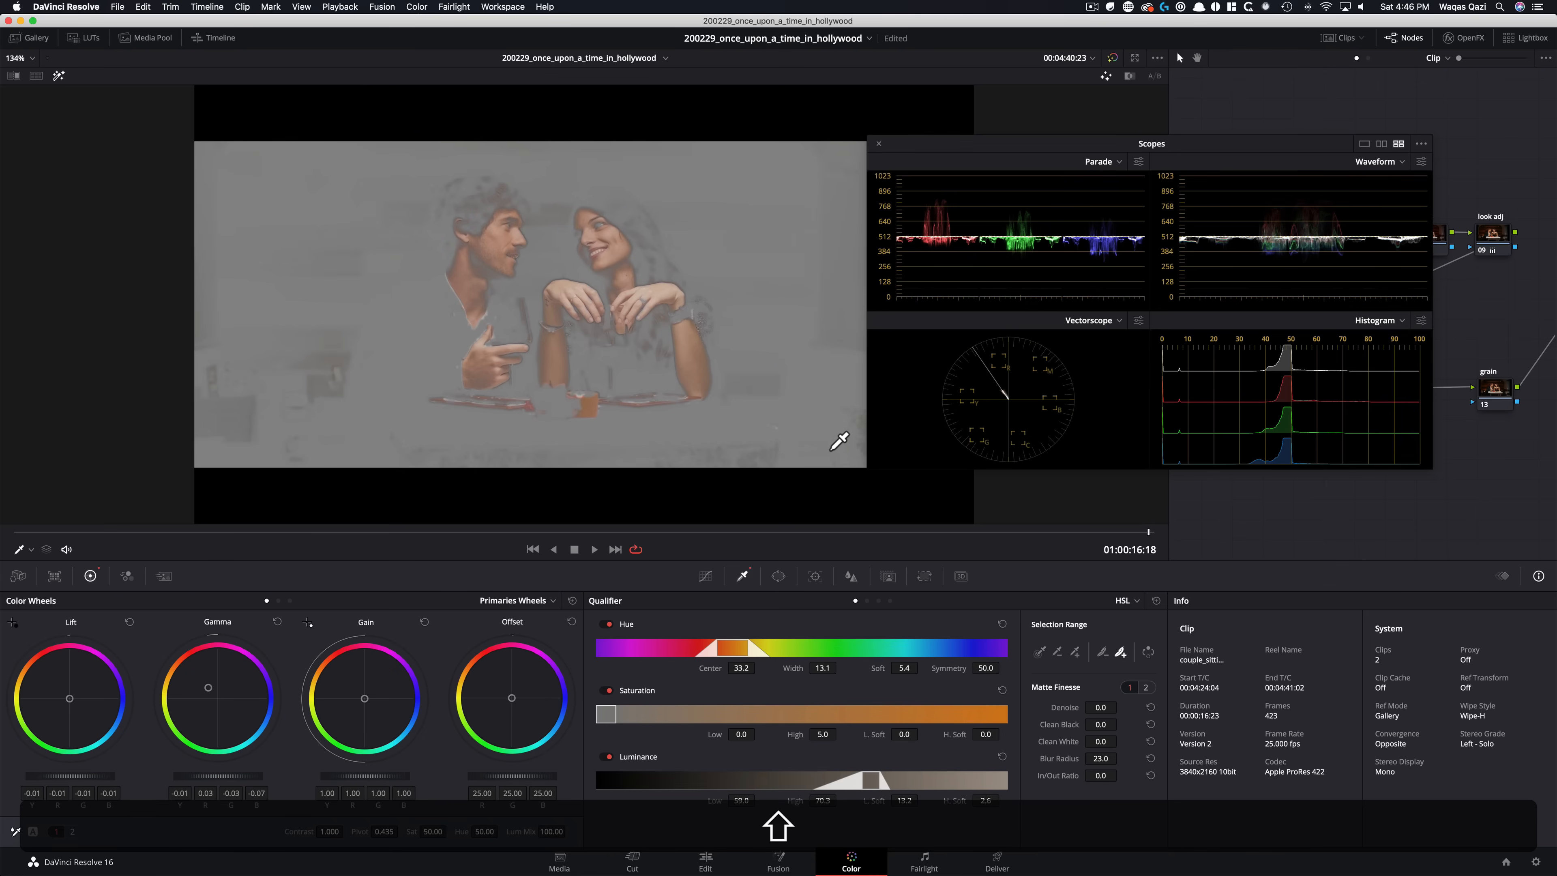
Turn off the key highlight and compare the clip with and without the grade
{"action": "key", "text": "shift+h"}
{"action": "key", "text": "shift+super+d"}
{"action": "key", "text": "super+d"}
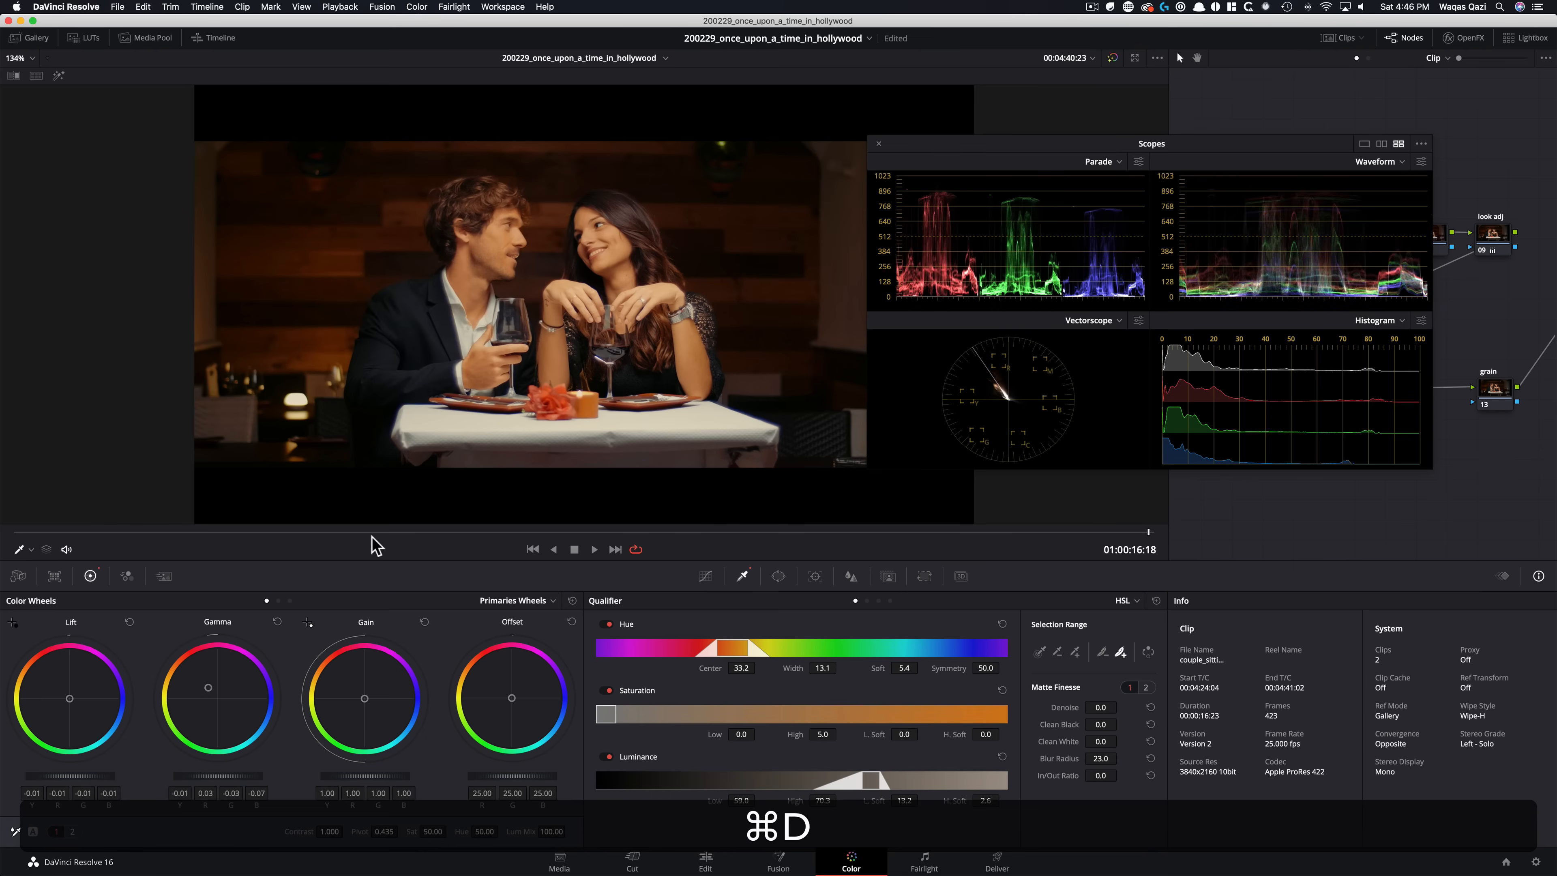
{"action": "key", "text": "super+w"}
{"action": "key", "text": "super+w"}
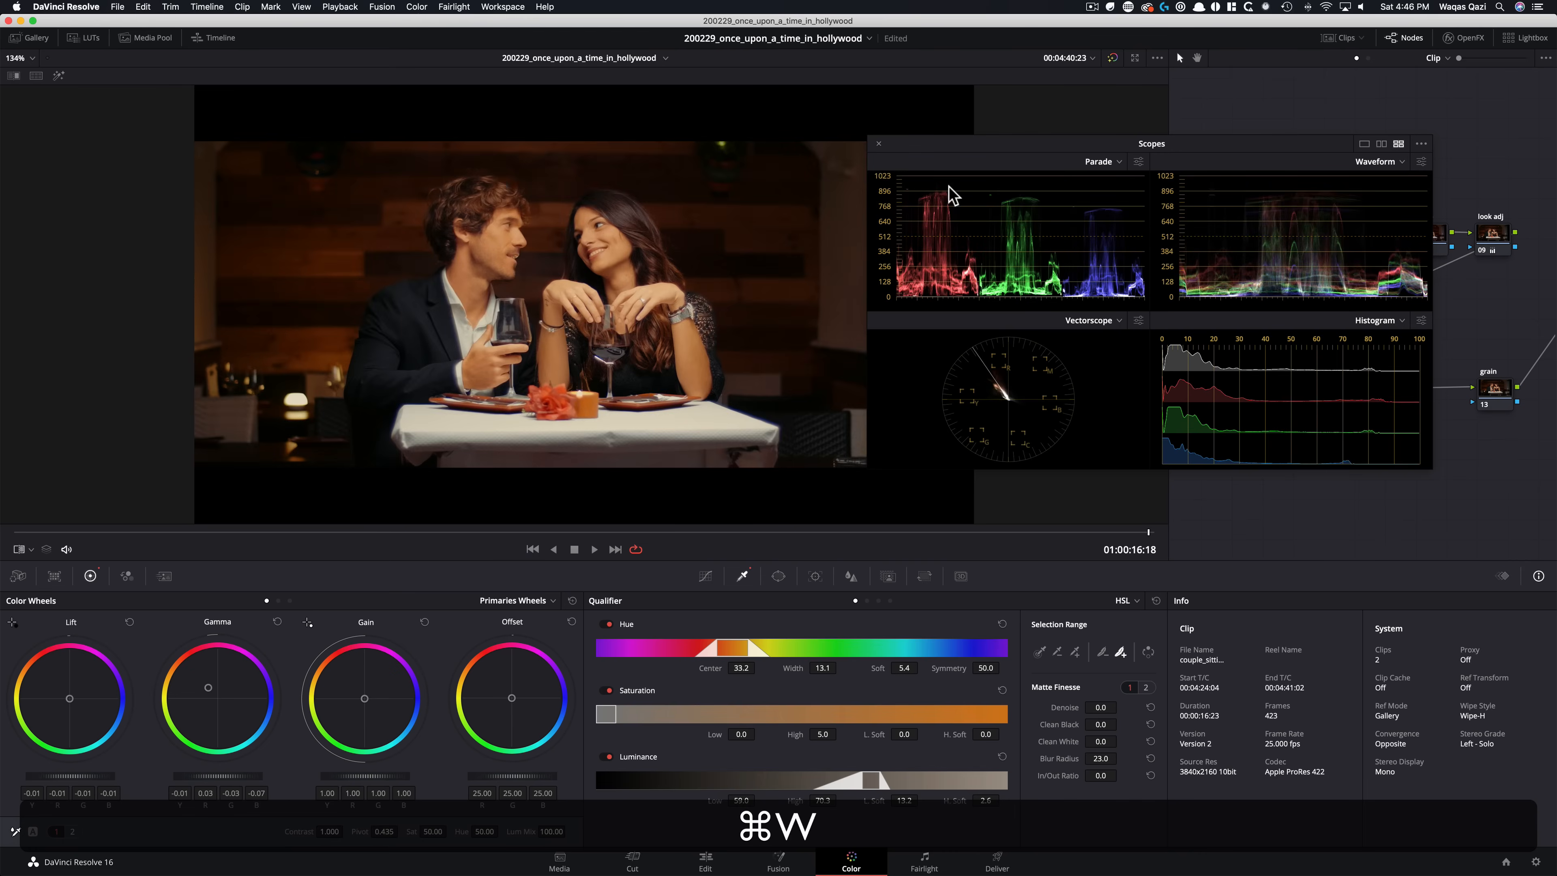
{"action": "left_click_drag", "start_coordinate": [962, 146], "coordinate": [1080, 545]}
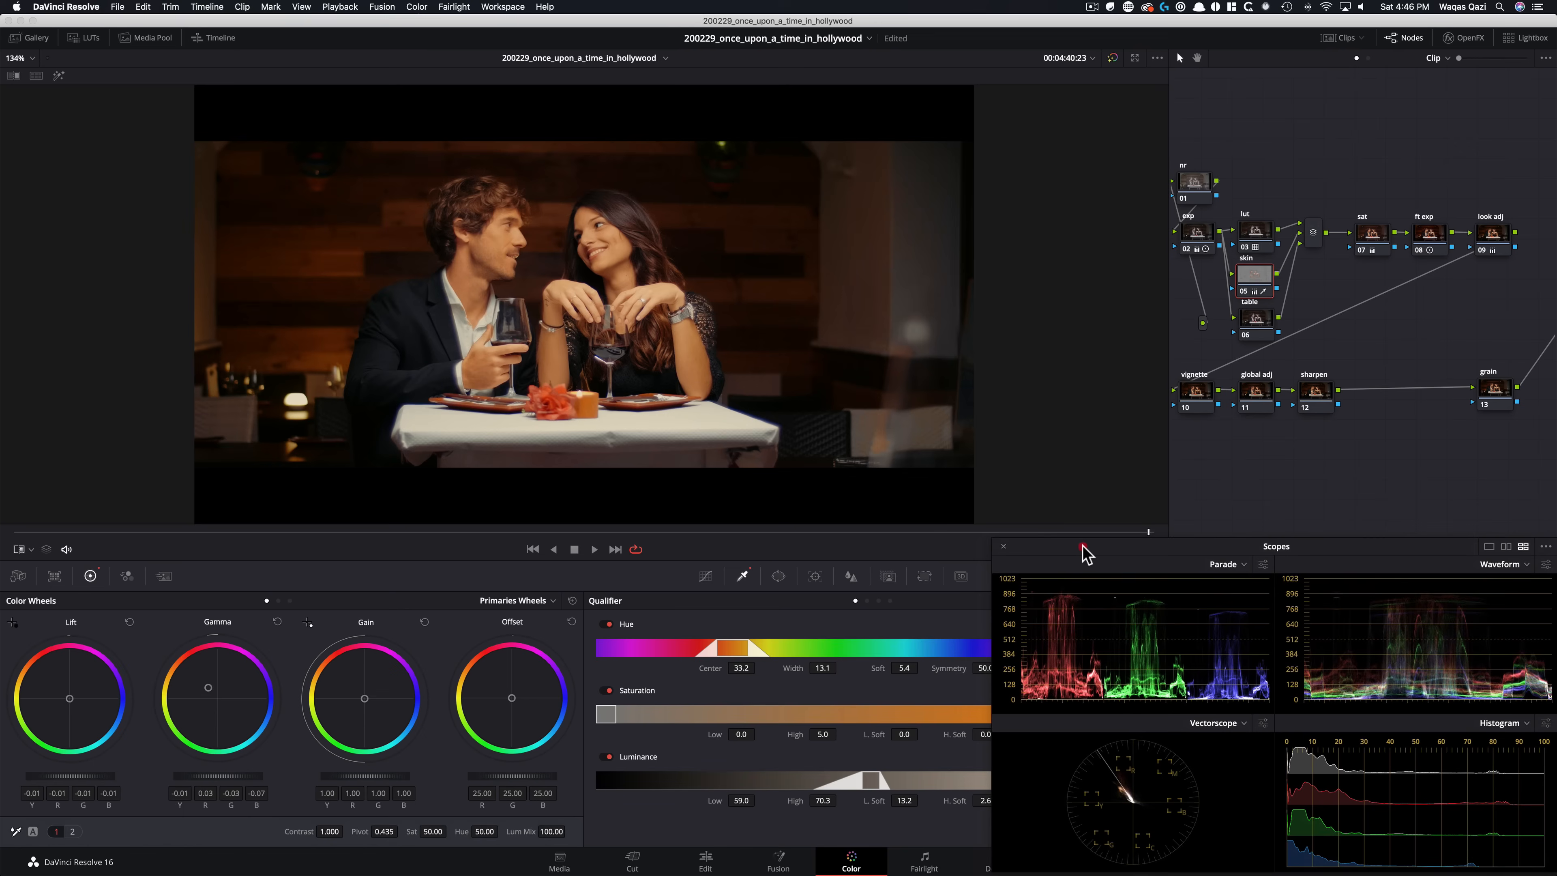
Set the skin node's gamma blue to -0.06 beside the reference still and compare the node bypassed
{"action": "key", "text": "alt+super+w"}
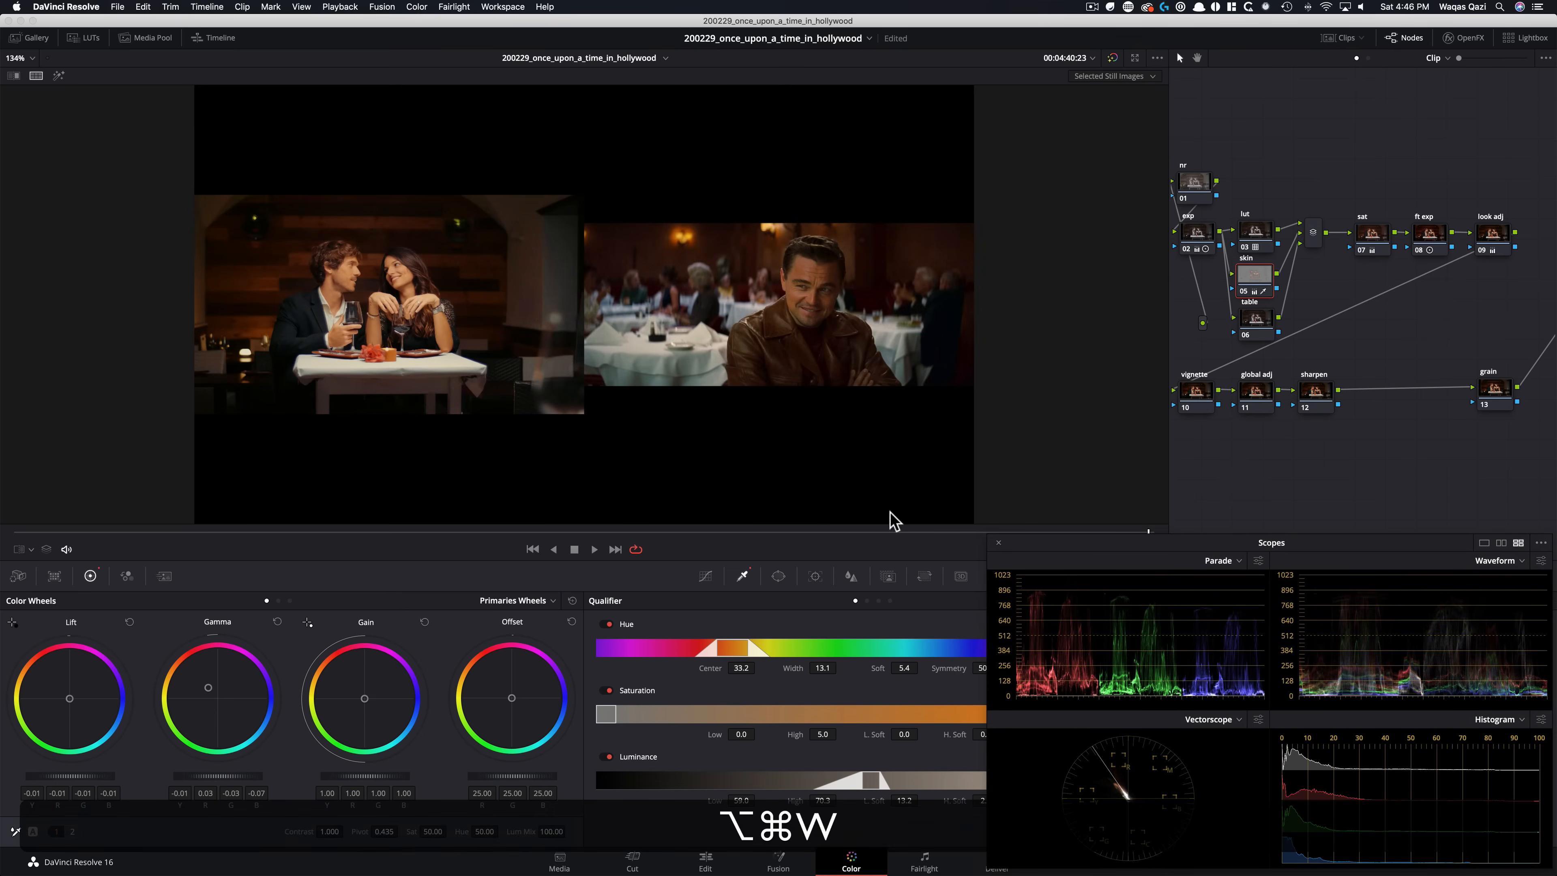
{"action": "key", "text": "super+equal"}
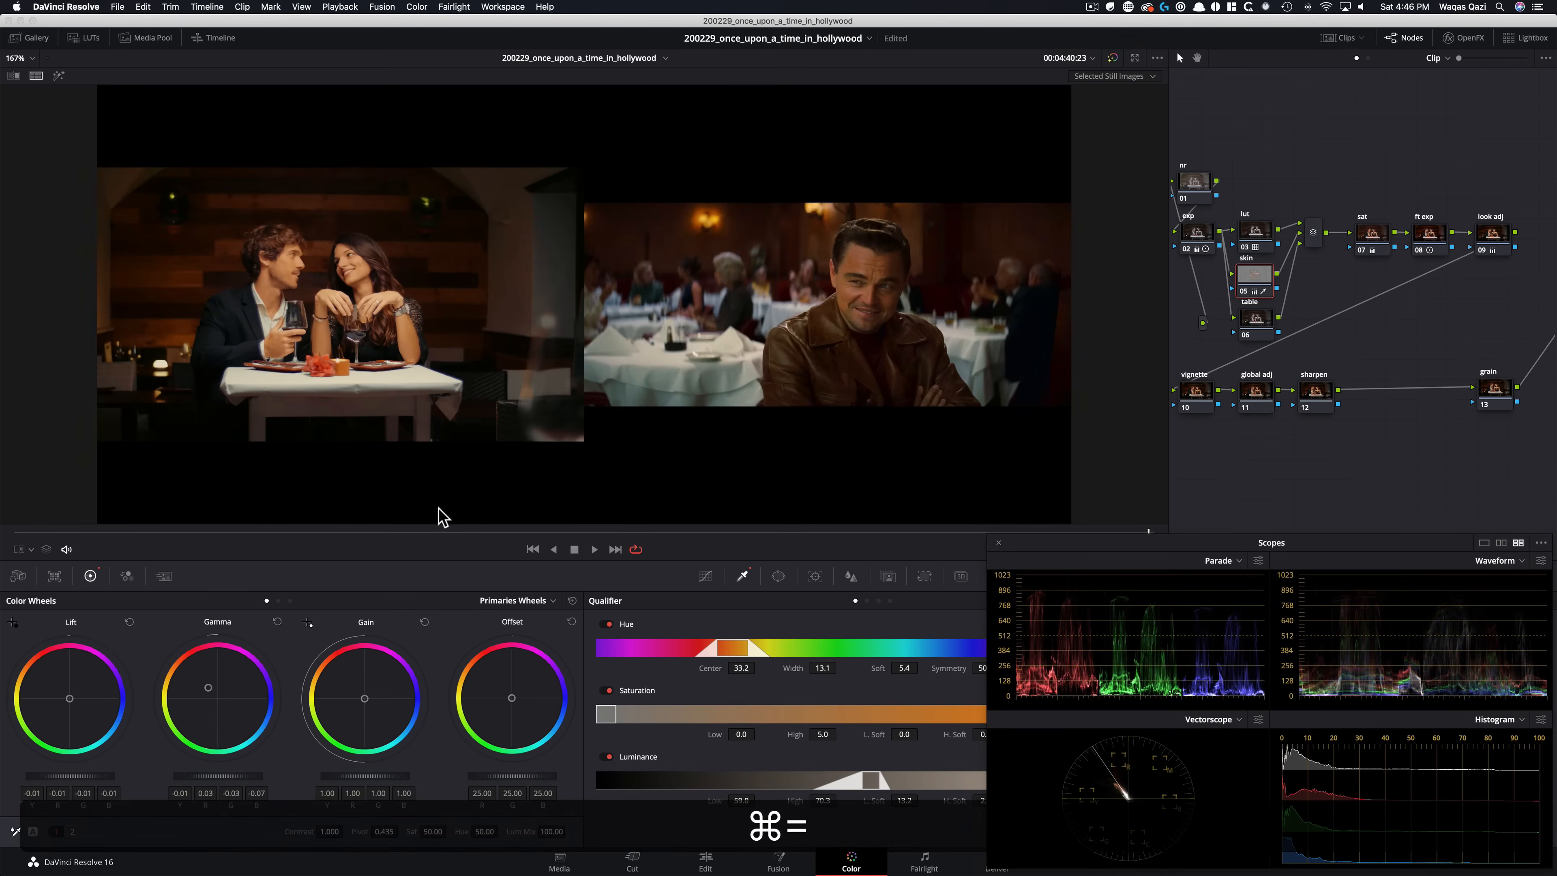
{"action": "key", "text": "super+d"}
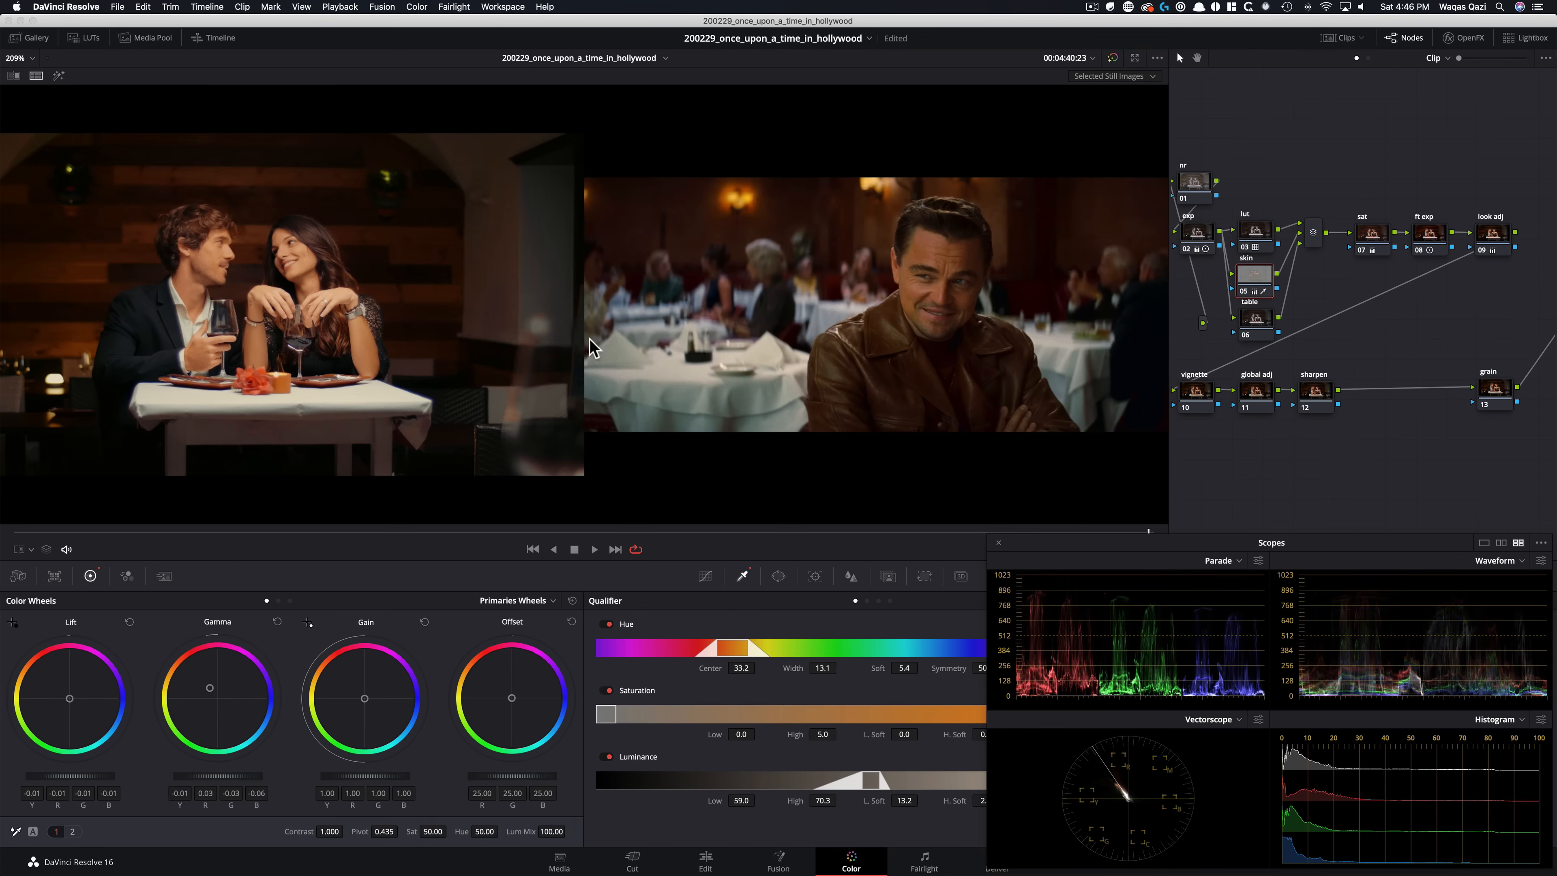
Compare the couple clip beside the reference still with the skin node bypassed and enabled repeatedly
{"action": "left_click", "coordinate": [1256, 320]}
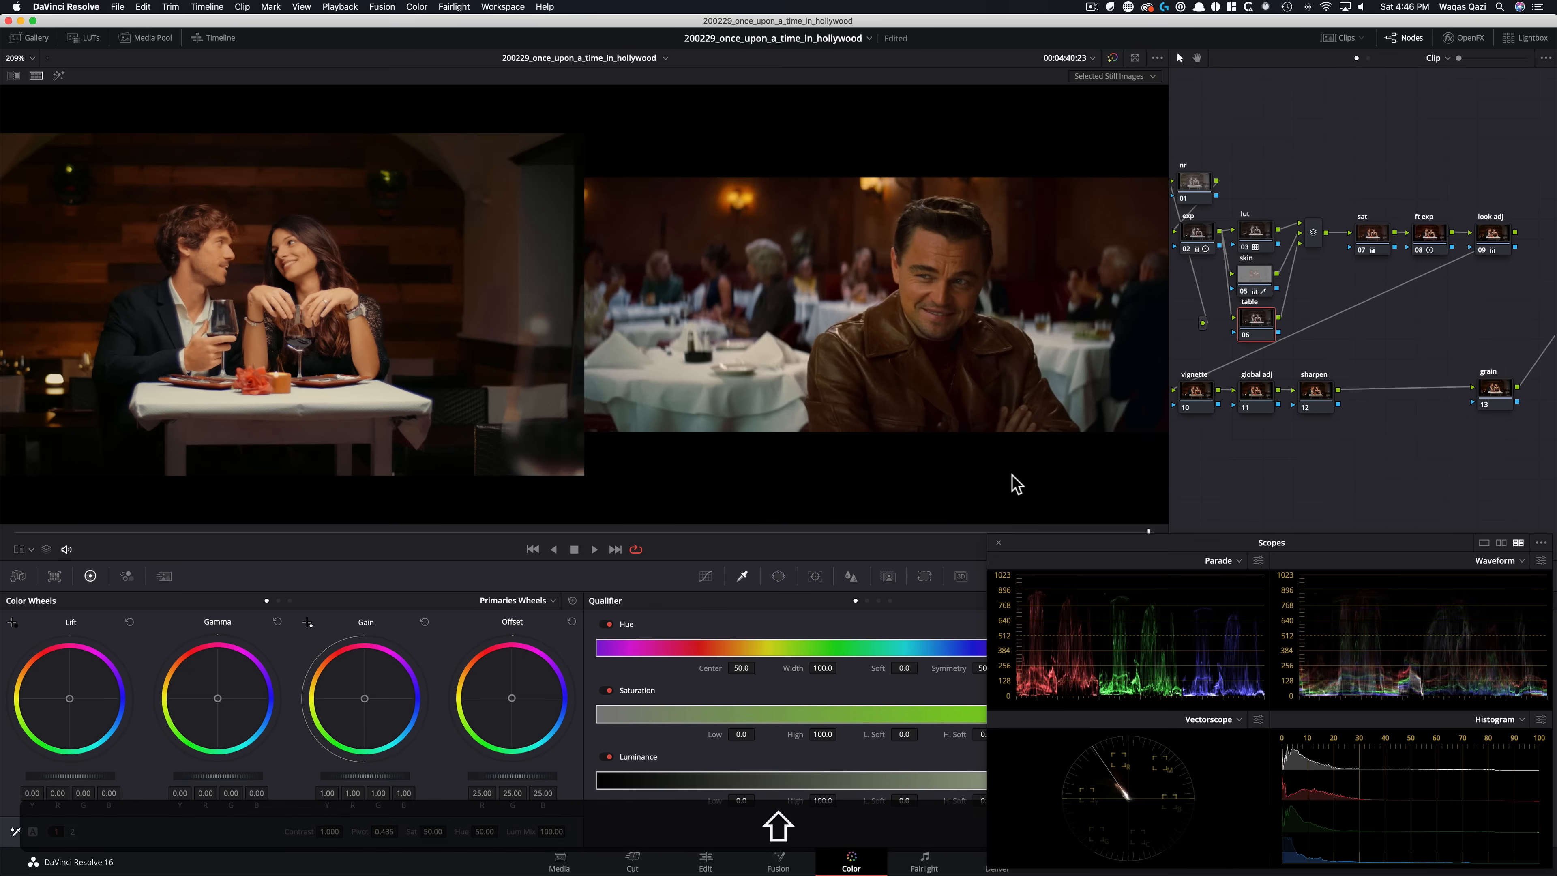
{"action": "left_click", "coordinate": [1254, 285]}
{"action": "key", "text": "super+d"}
{"action": "key", "text": "super+d"}
{"action": "key", "text": "super+d"}
{"action": "key", "text": "super+d"}
{"action": "key", "text": "super+d"}
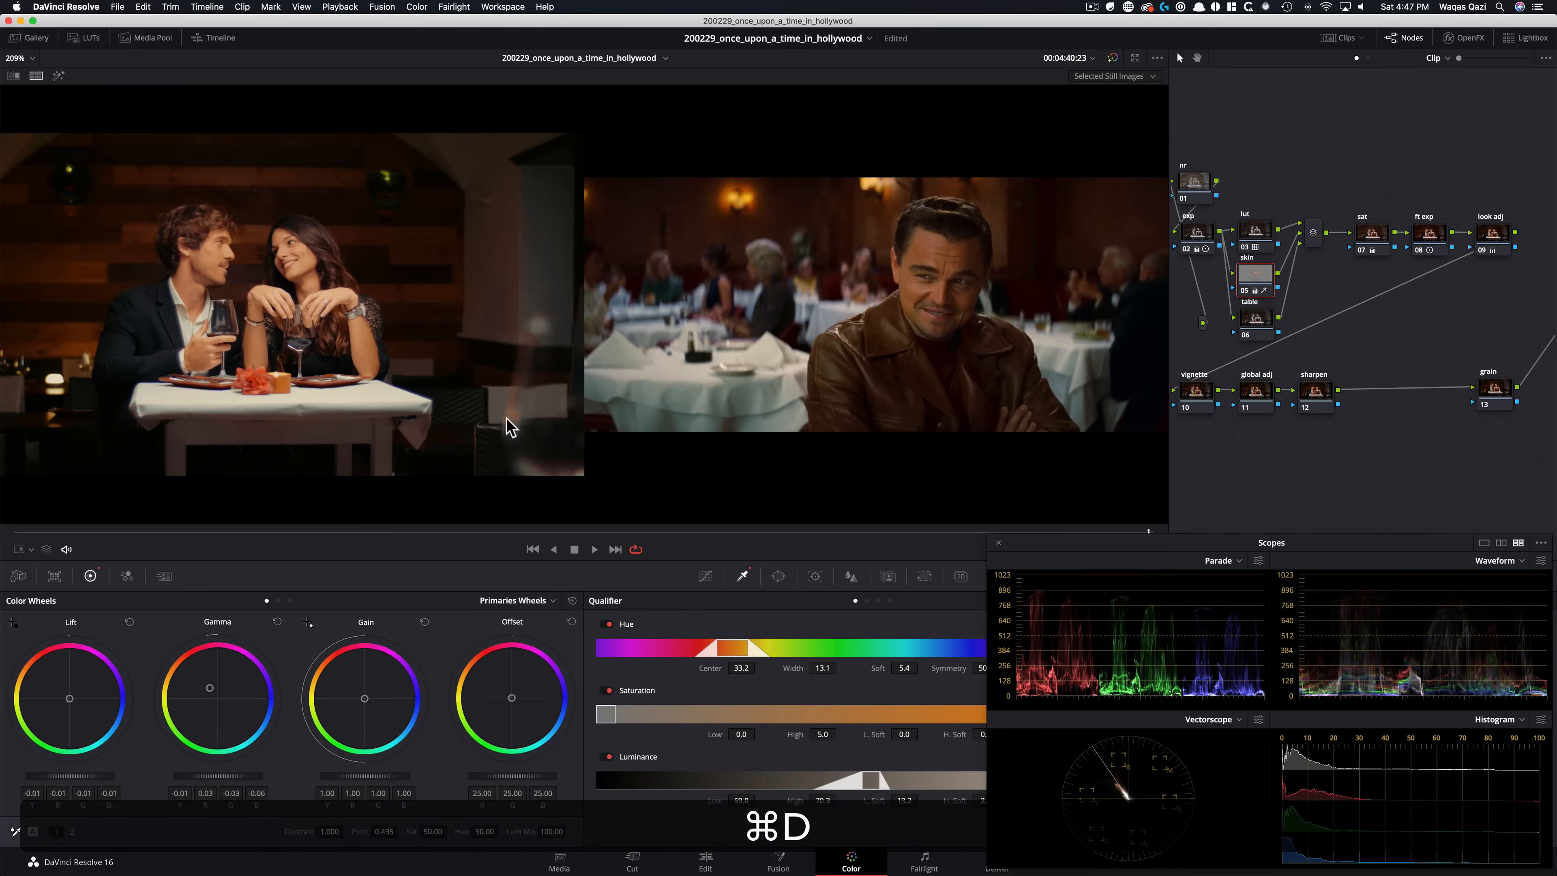
{"action": "key", "text": "super+d"}
{"action": "key", "text": "super+d"}
{"action": "key", "text": "super+d"}
{"action": "key", "text": "super+d"}
{"action": "key", "text": "super+d"}
{"action": "key", "text": "super+d"}
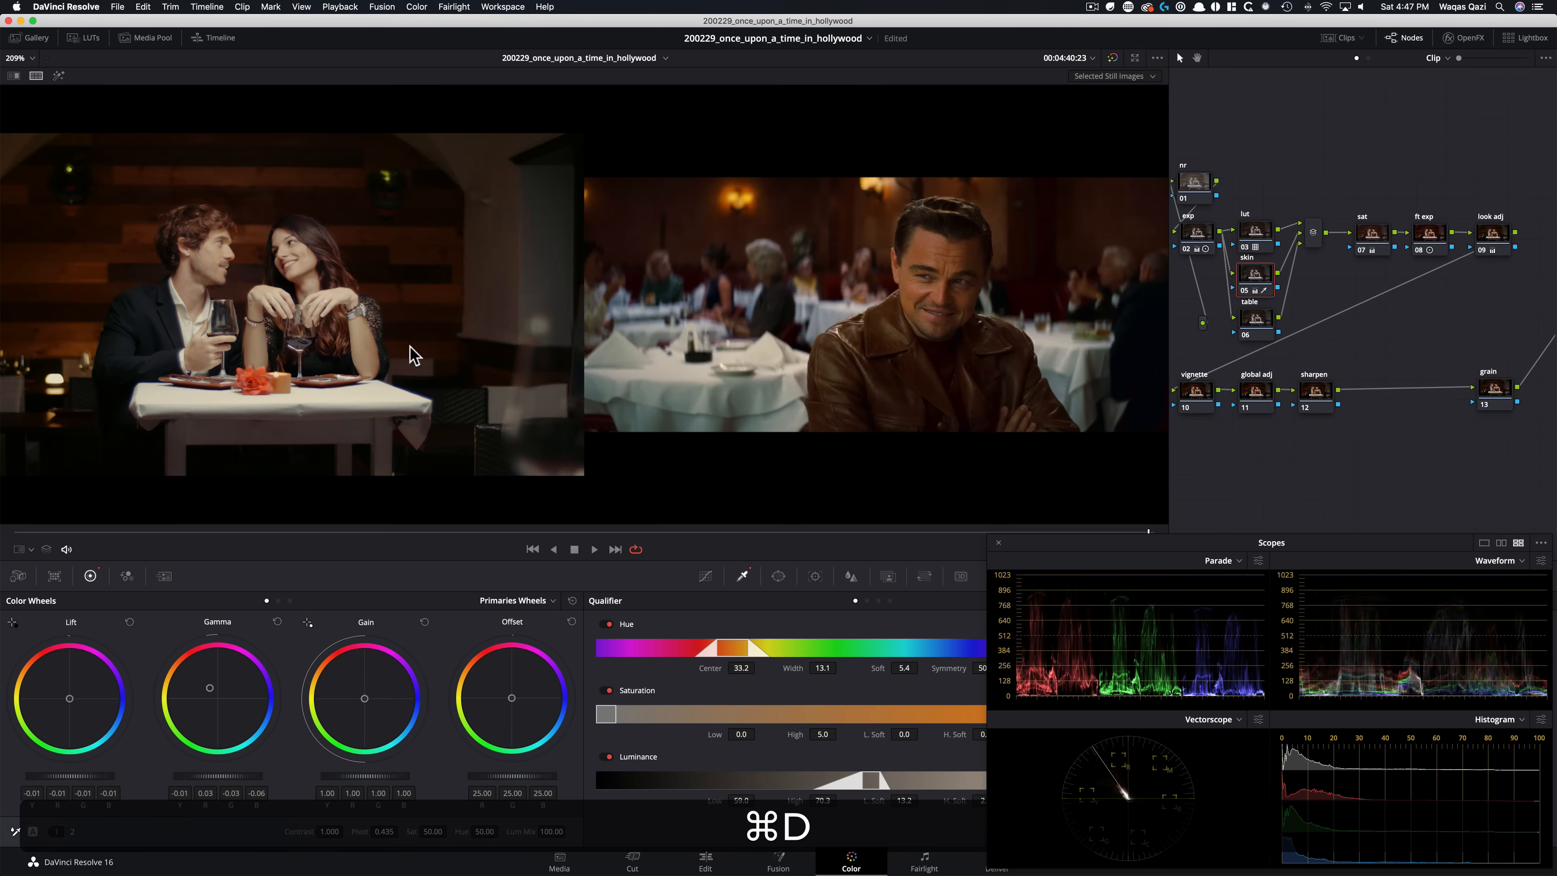
{"action": "key", "text": "super+d"}
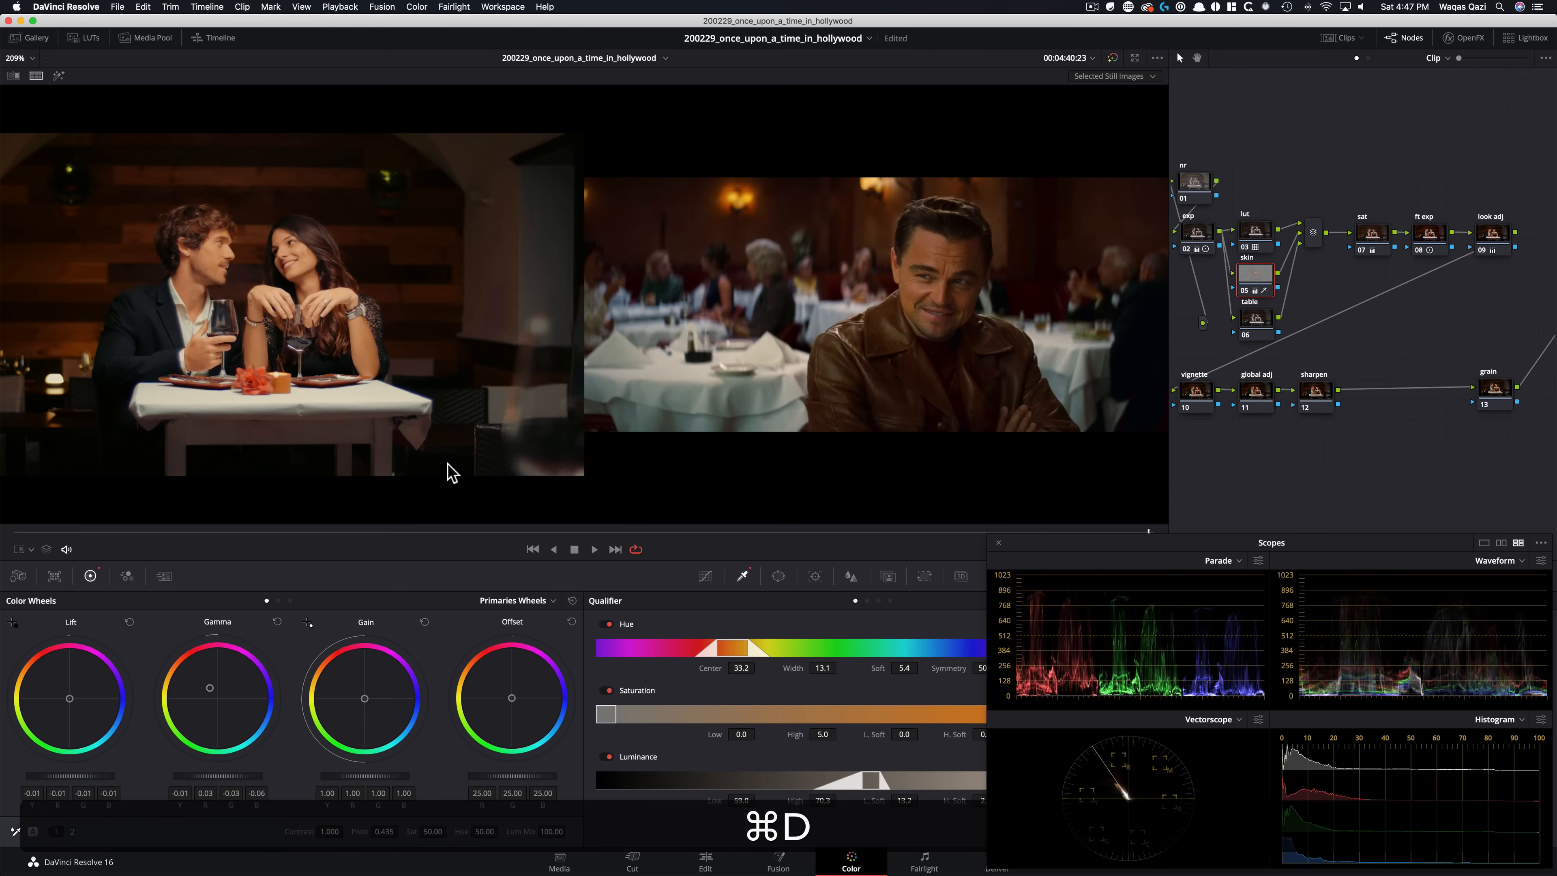
{"action": "key", "text": "super+d"}
{"action": "key", "text": "super+d"}
{"action": "key", "text": "super+d"}
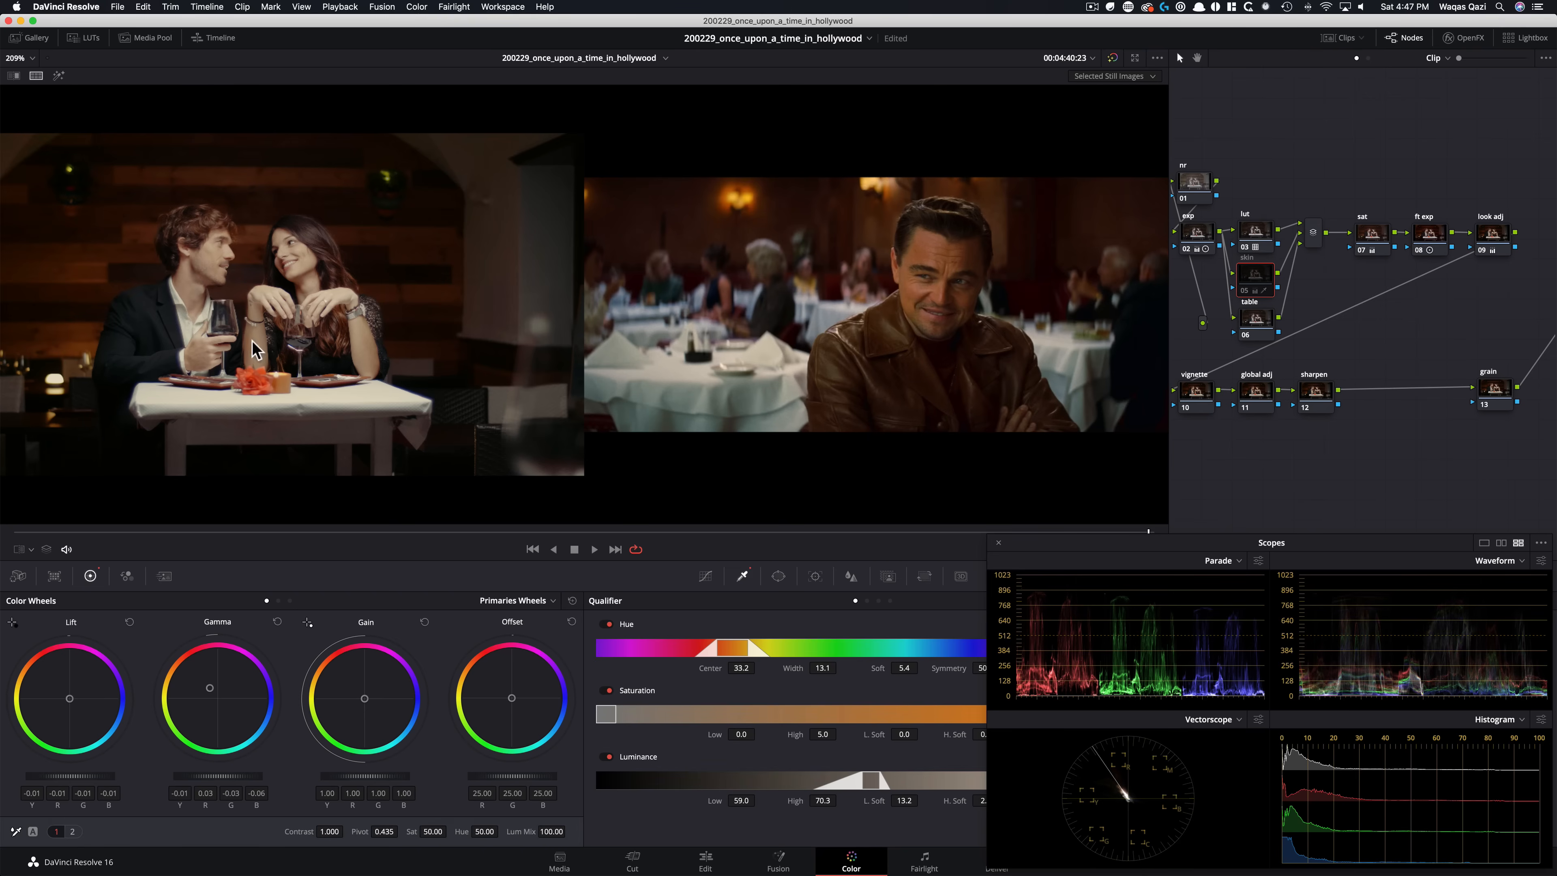
{"action": "key", "text": "super+d"}
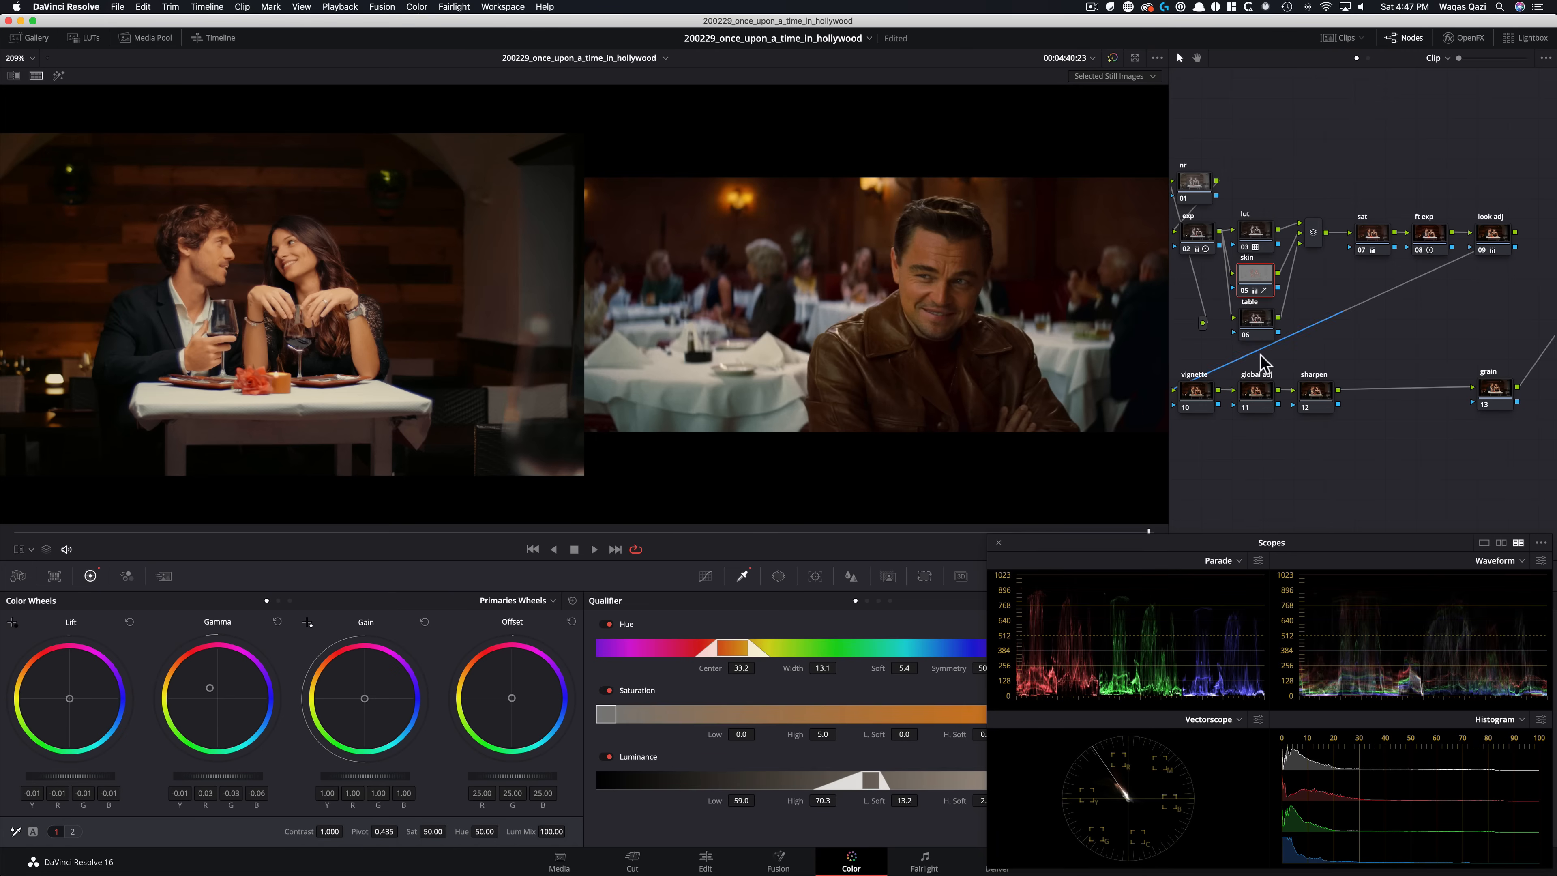
On the table node, key the bright tablecloth with luminance low 61.8 and low softness 4.5, showing the clip full-frame with the key highlighted
{"action": "left_click_drag", "start_coordinate": [495, 531], "coordinate": [996, 543]}
{"action": "left_click", "coordinate": [1258, 322]}
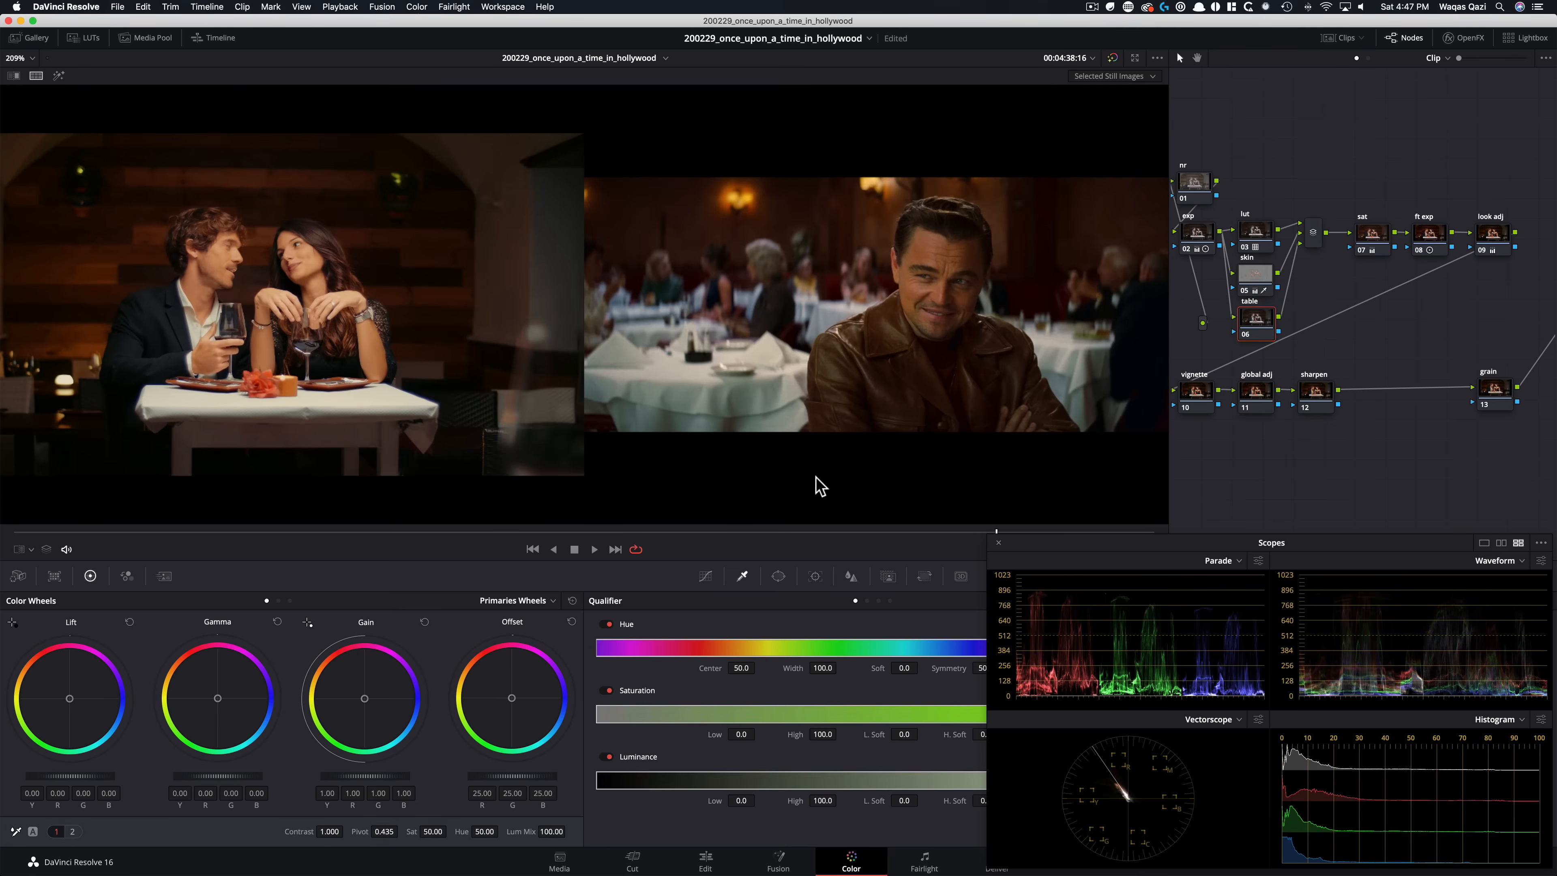
{"action": "key", "text": "super+w"}
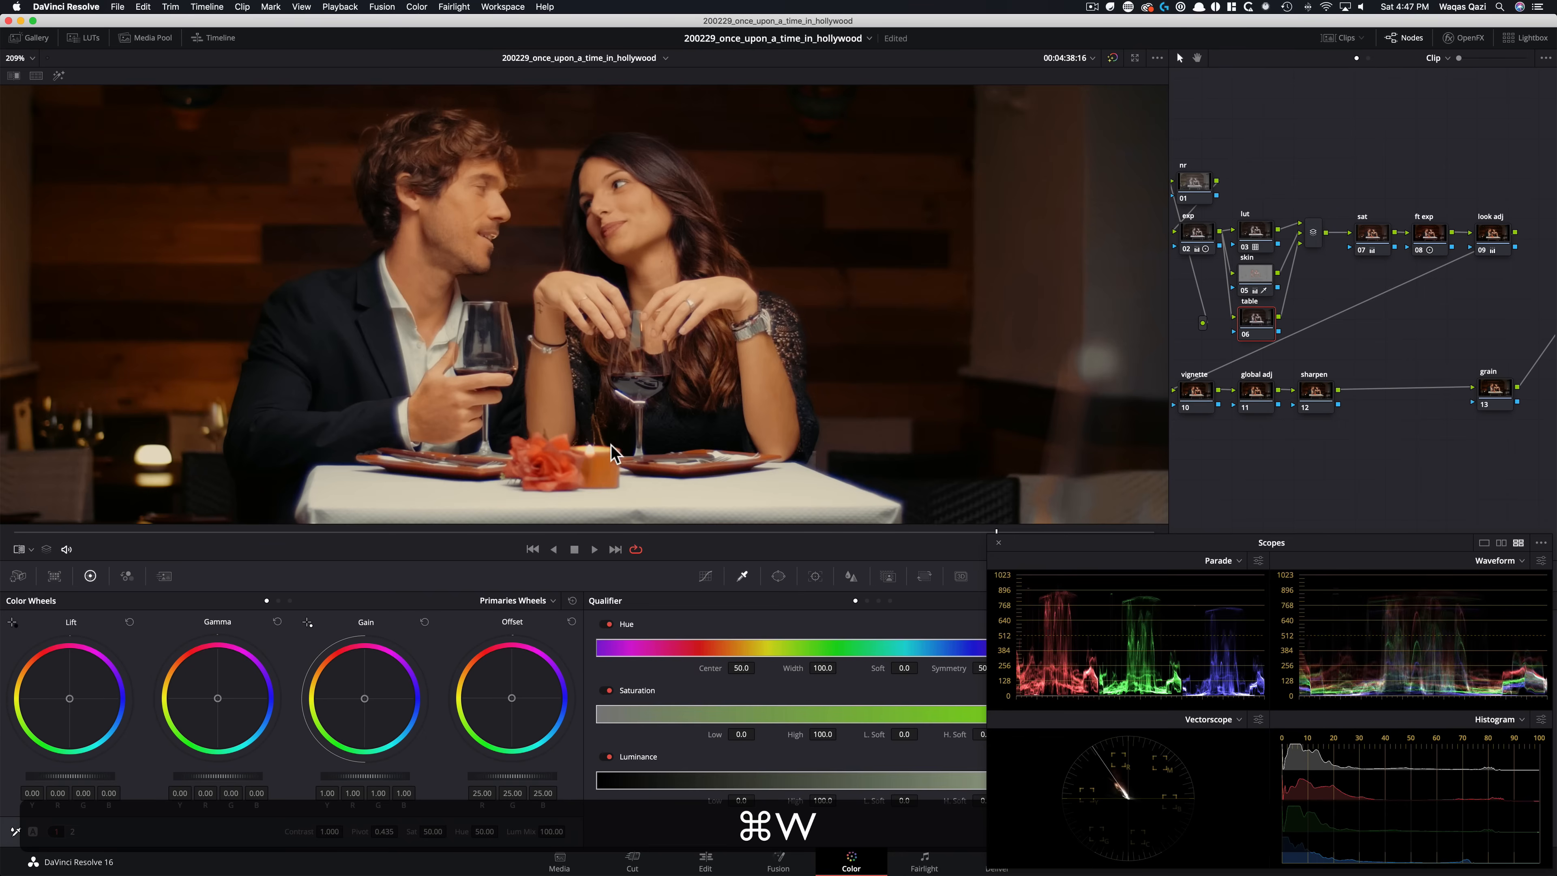
{"action": "key", "text": "super+minus"}
{"action": "key", "text": "super+equal"}
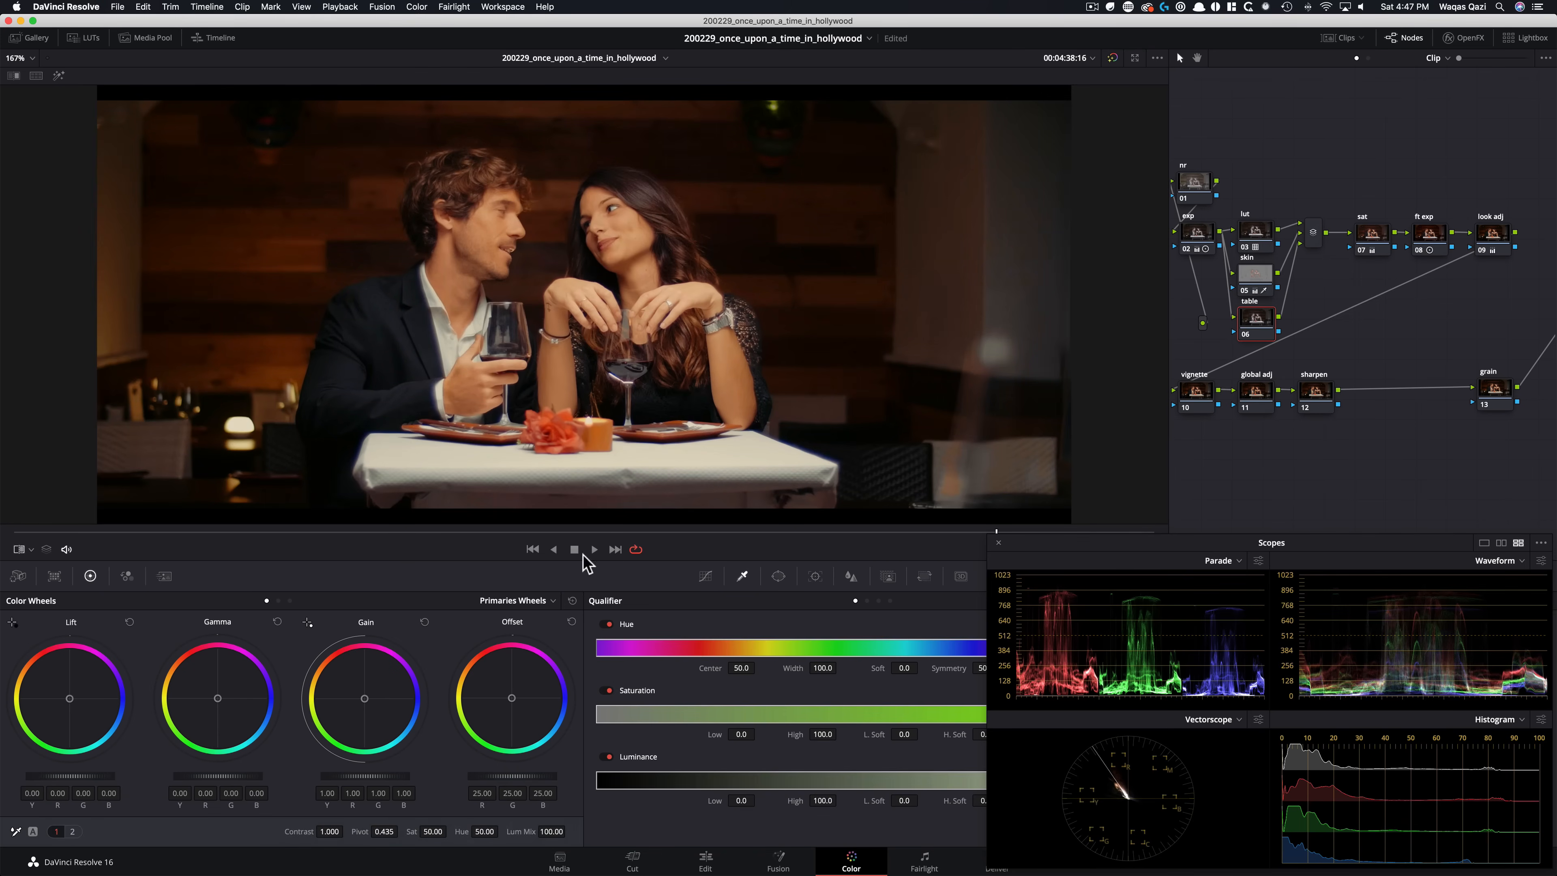
{"action": "left_click_drag", "start_coordinate": [1097, 552], "coordinate": [999, 241]}
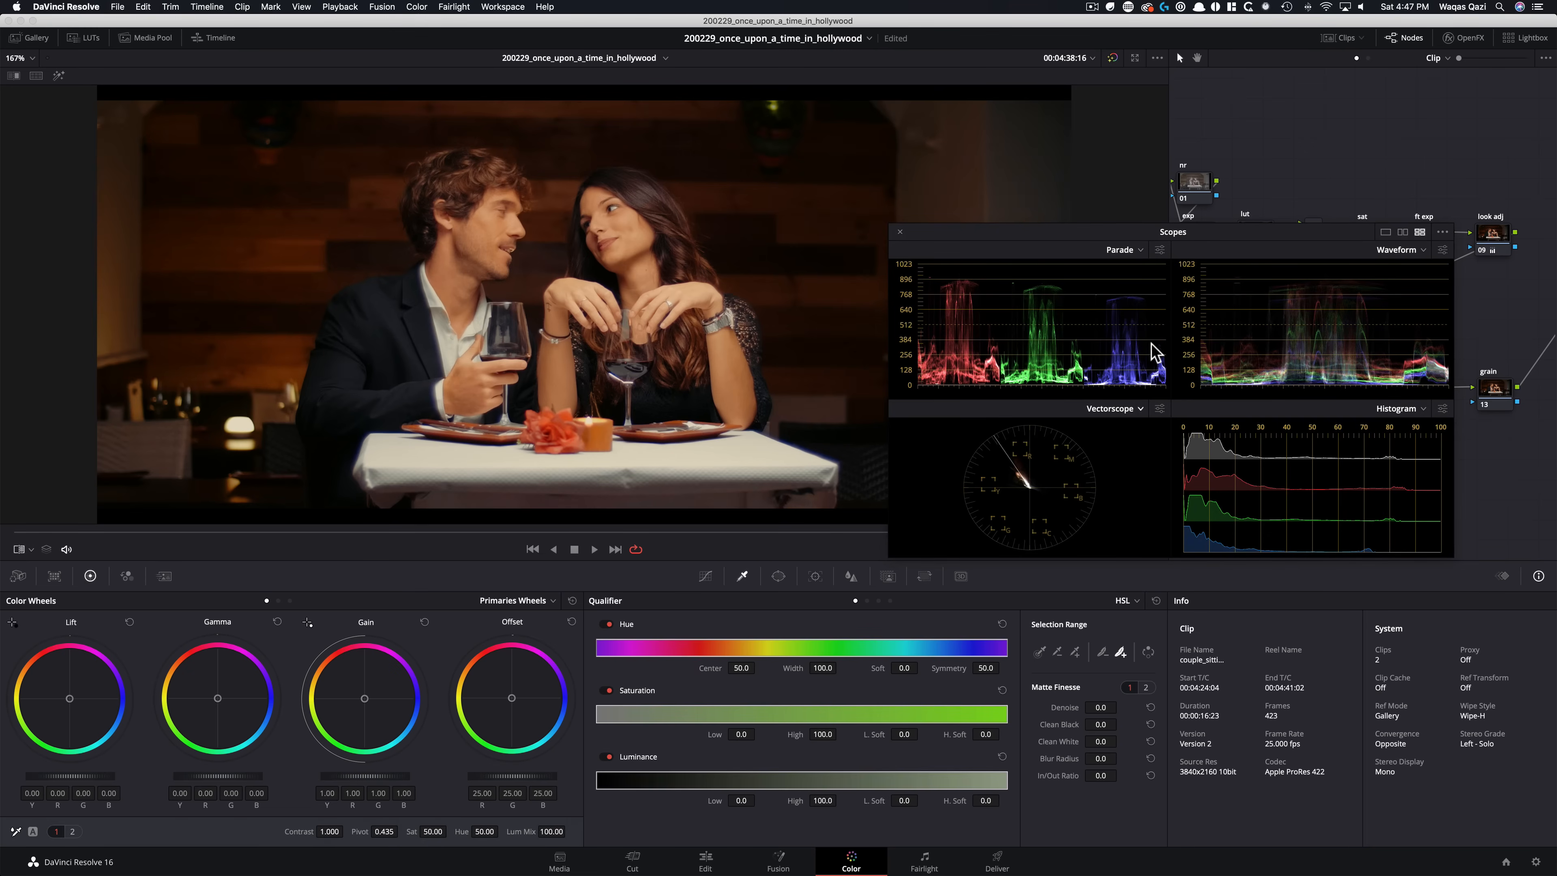
{"action": "left_click_drag", "start_coordinate": [1097, 238], "coordinate": [1196, 237]}
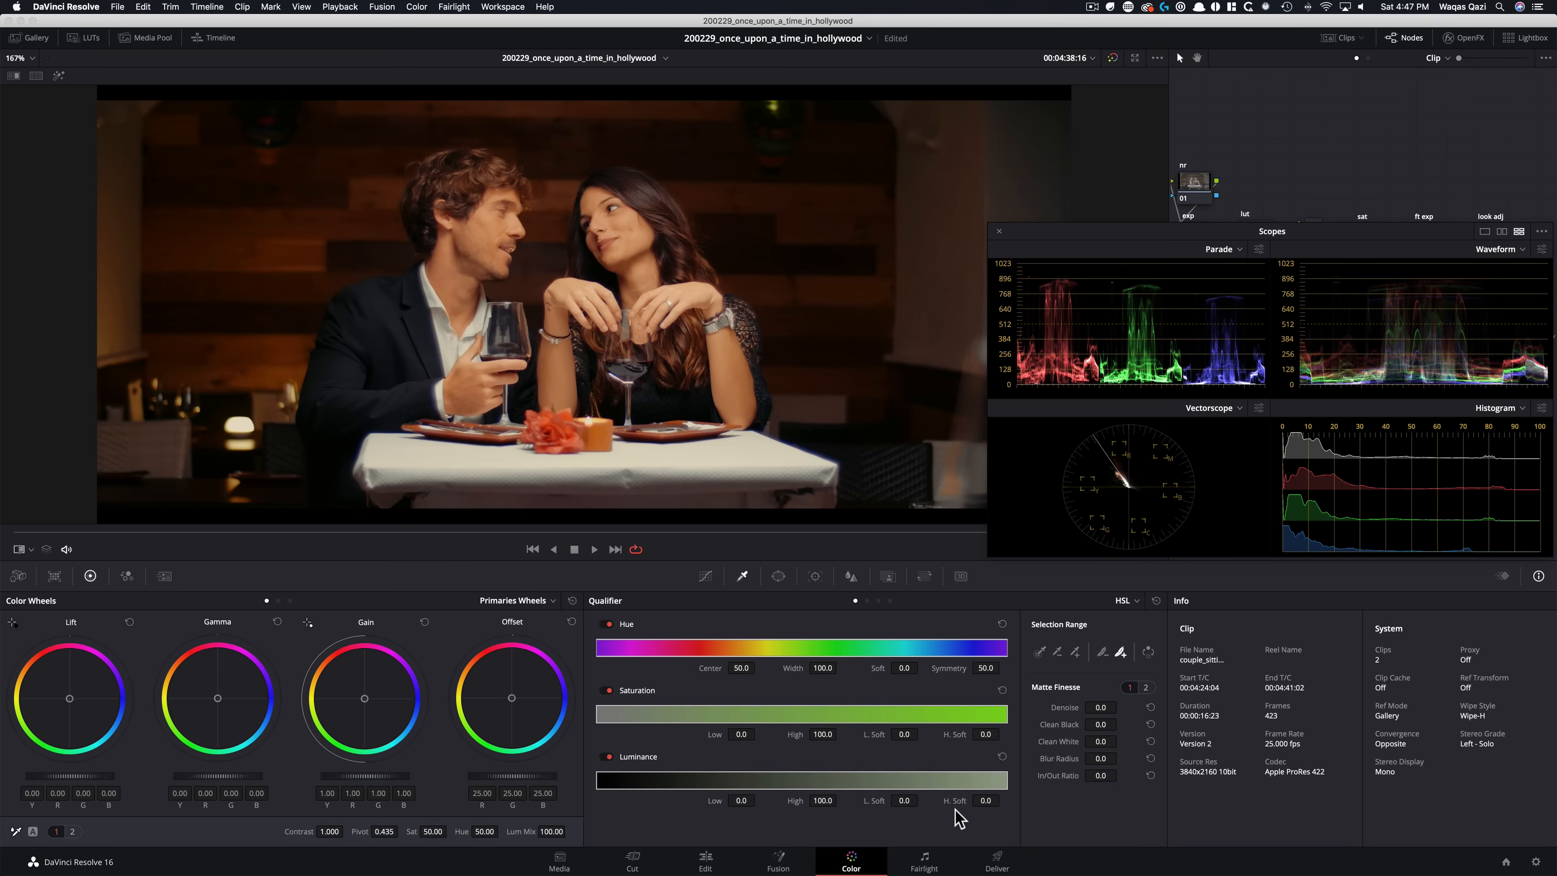
{"action": "left_click_drag", "start_coordinate": [898, 805], "coordinate": [915, 799]}
{"action": "key", "text": "shift"}
{"action": "key", "text": "shift+h"}
{"action": "left_click_drag", "start_coordinate": [747, 807], "coordinate": [1131, 792]}
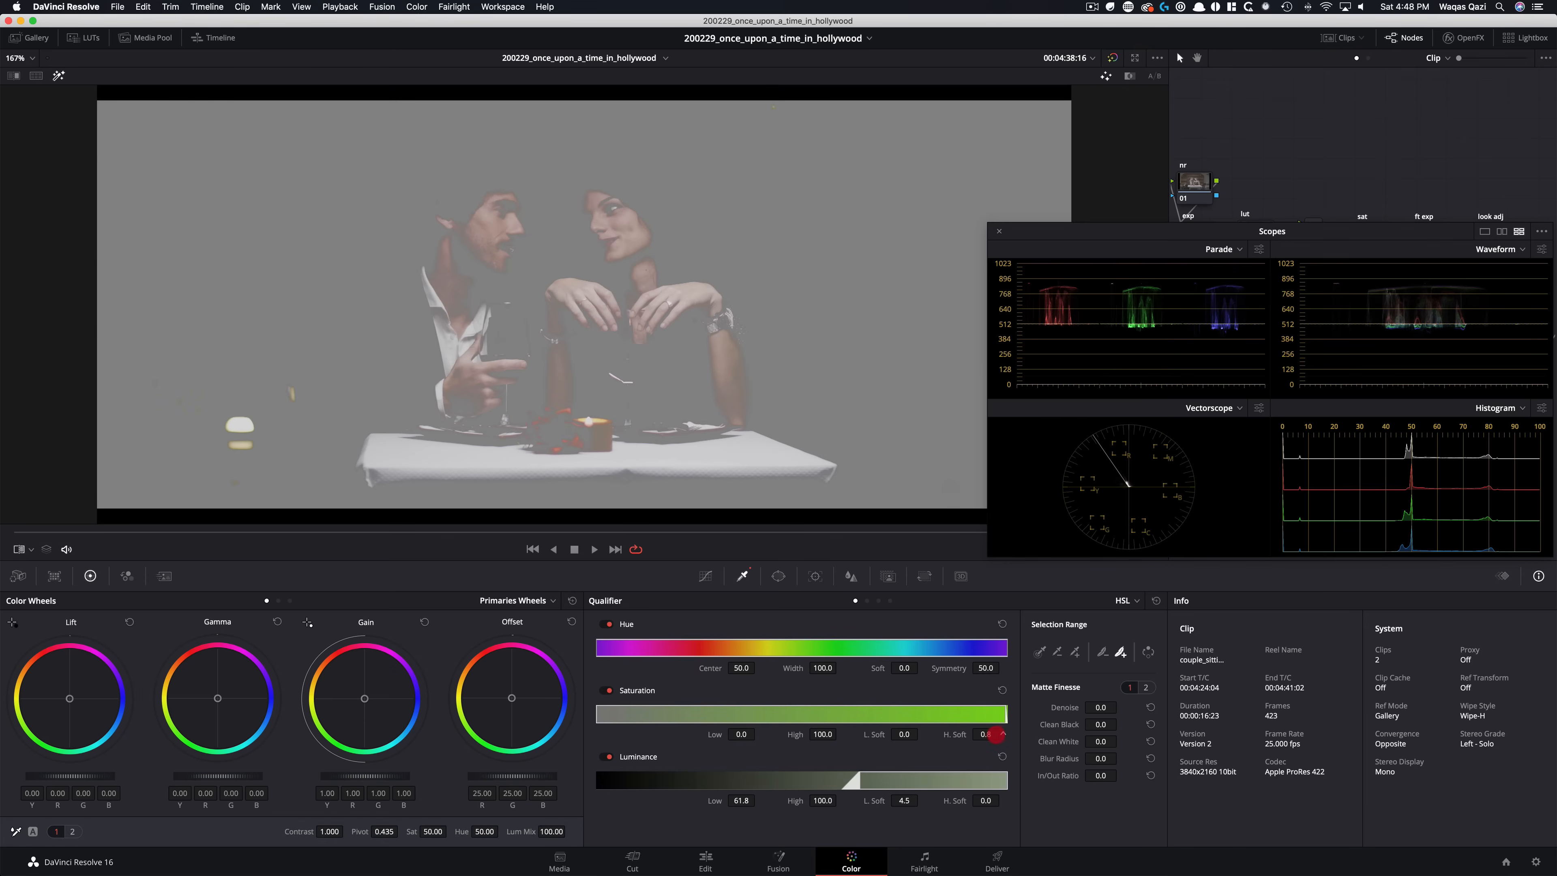
Restrict the tablecloth key to saturation high 0.5 with high softness 1.4, set blur radius to 23.2, and turn off the highlight
{"action": "left_click_drag", "start_coordinate": [989, 736], "coordinate": [998, 735]}
{"action": "left_click_drag", "start_coordinate": [794, 734], "coordinate": [687, 737]}
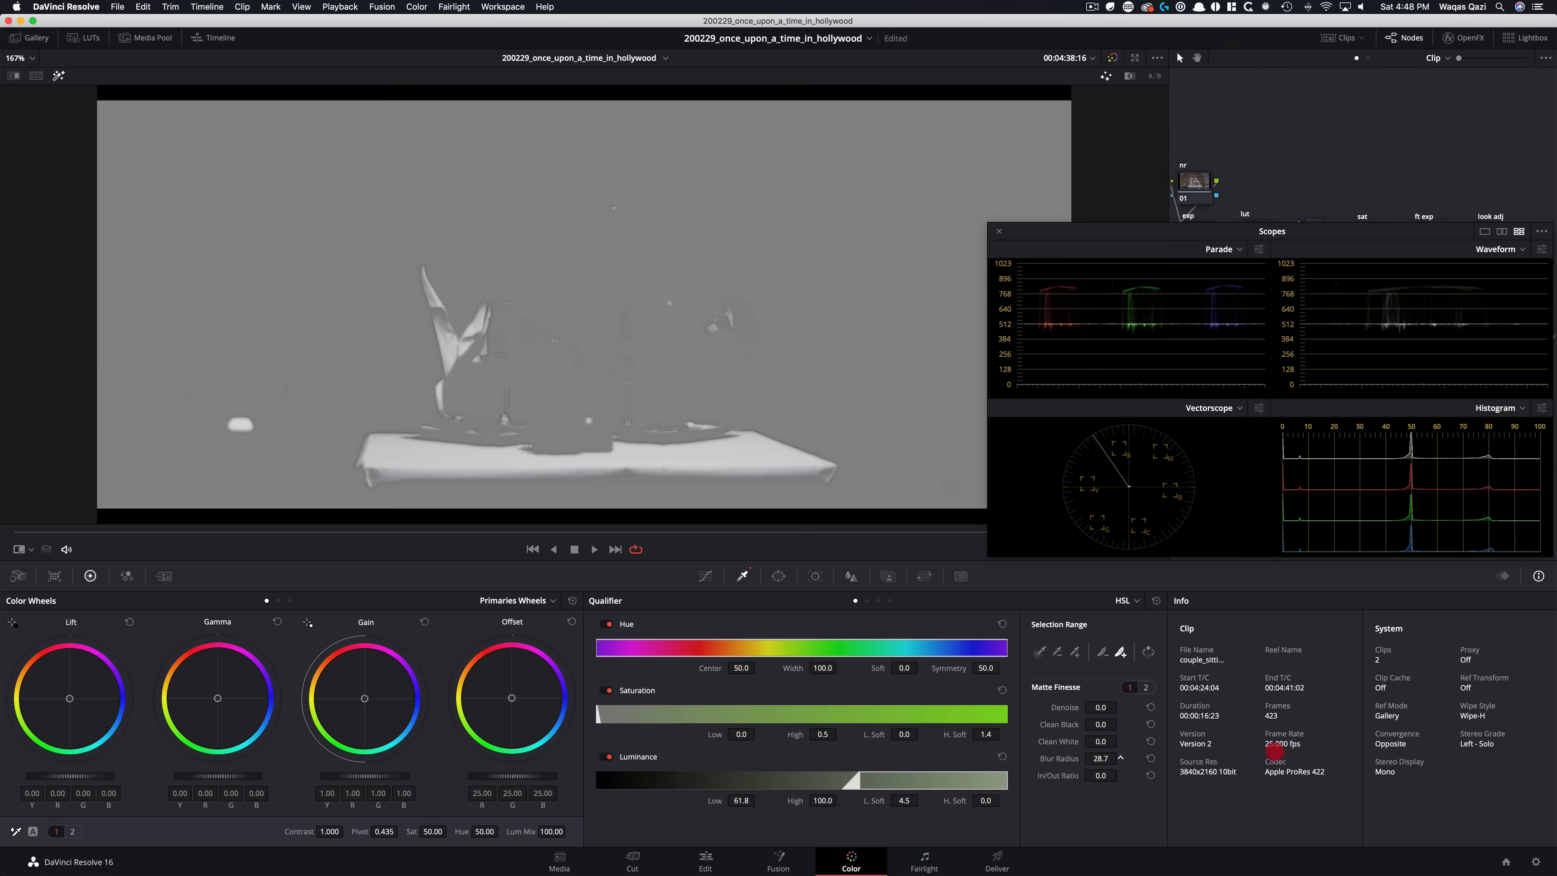
{"action": "left_click_drag", "start_coordinate": [1120, 758], "coordinate": [1227, 751]}
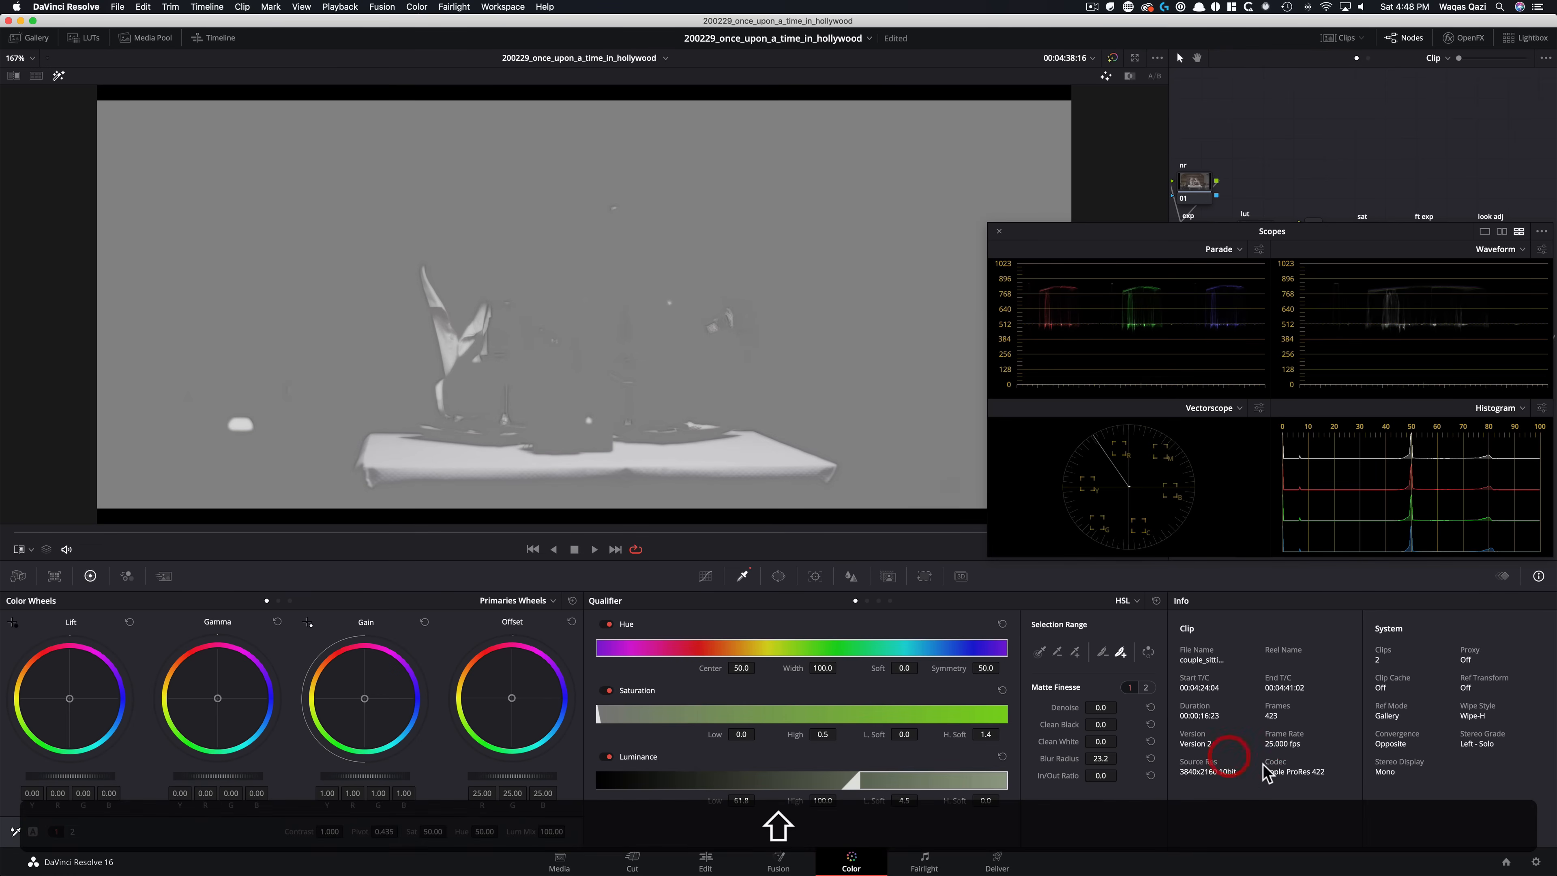
{"action": "key", "text": "shift+h"}
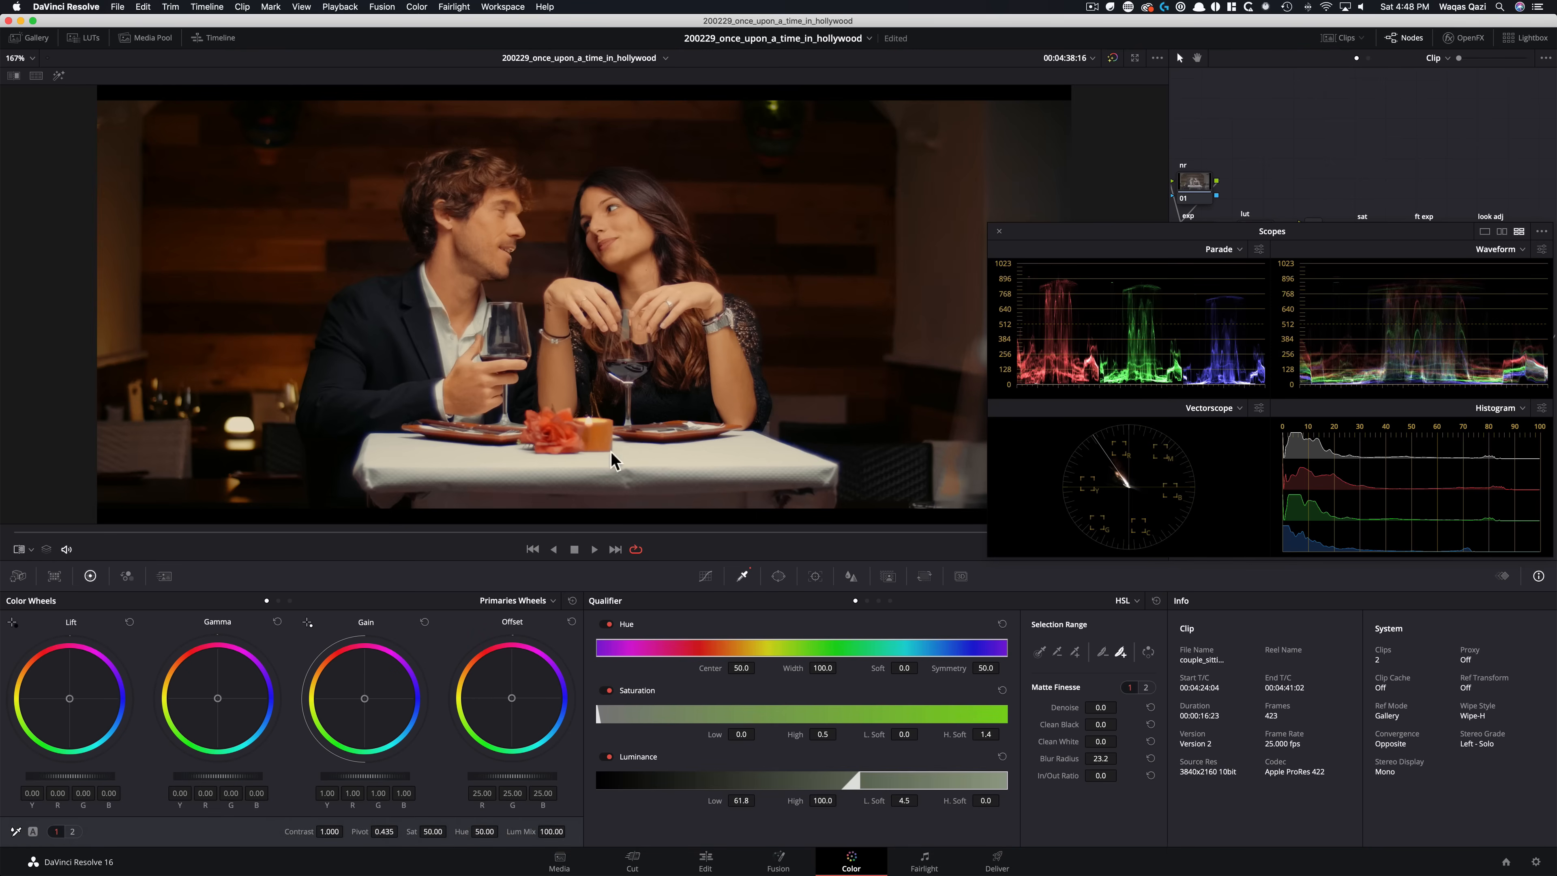
Cool the tablecloth beside the reference with log highlight red -0.08, green 0.04, blue 0.12, and compare the table node bypassed
{"action": "left_click_drag", "start_coordinate": [1113, 236], "coordinate": [1119, 547]}
{"action": "left_click", "coordinate": [287, 601]}
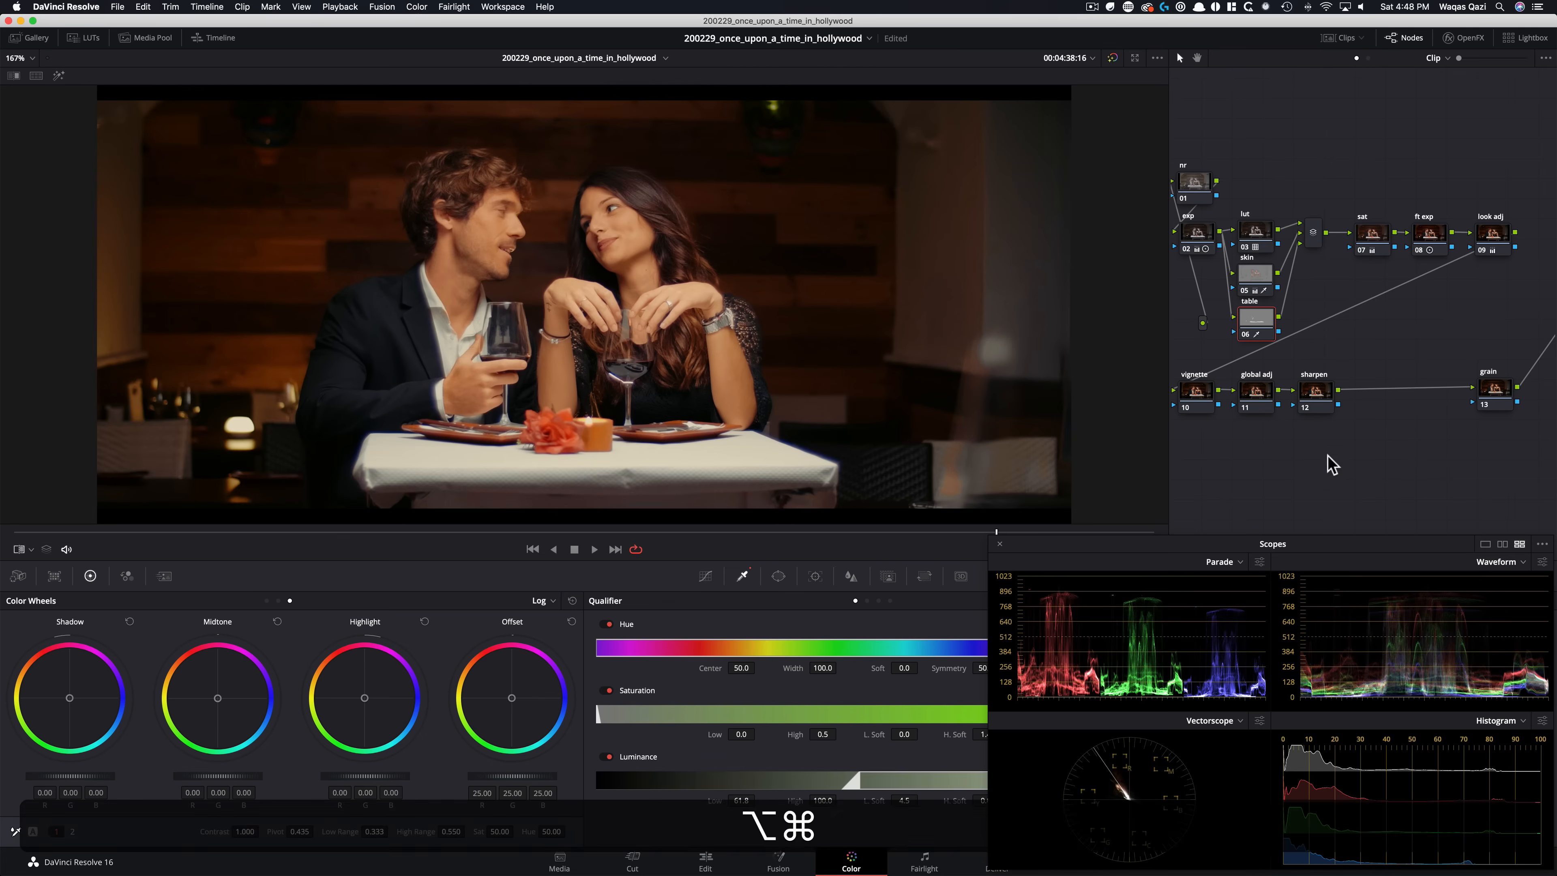
{"action": "key", "text": "alt+super+w"}
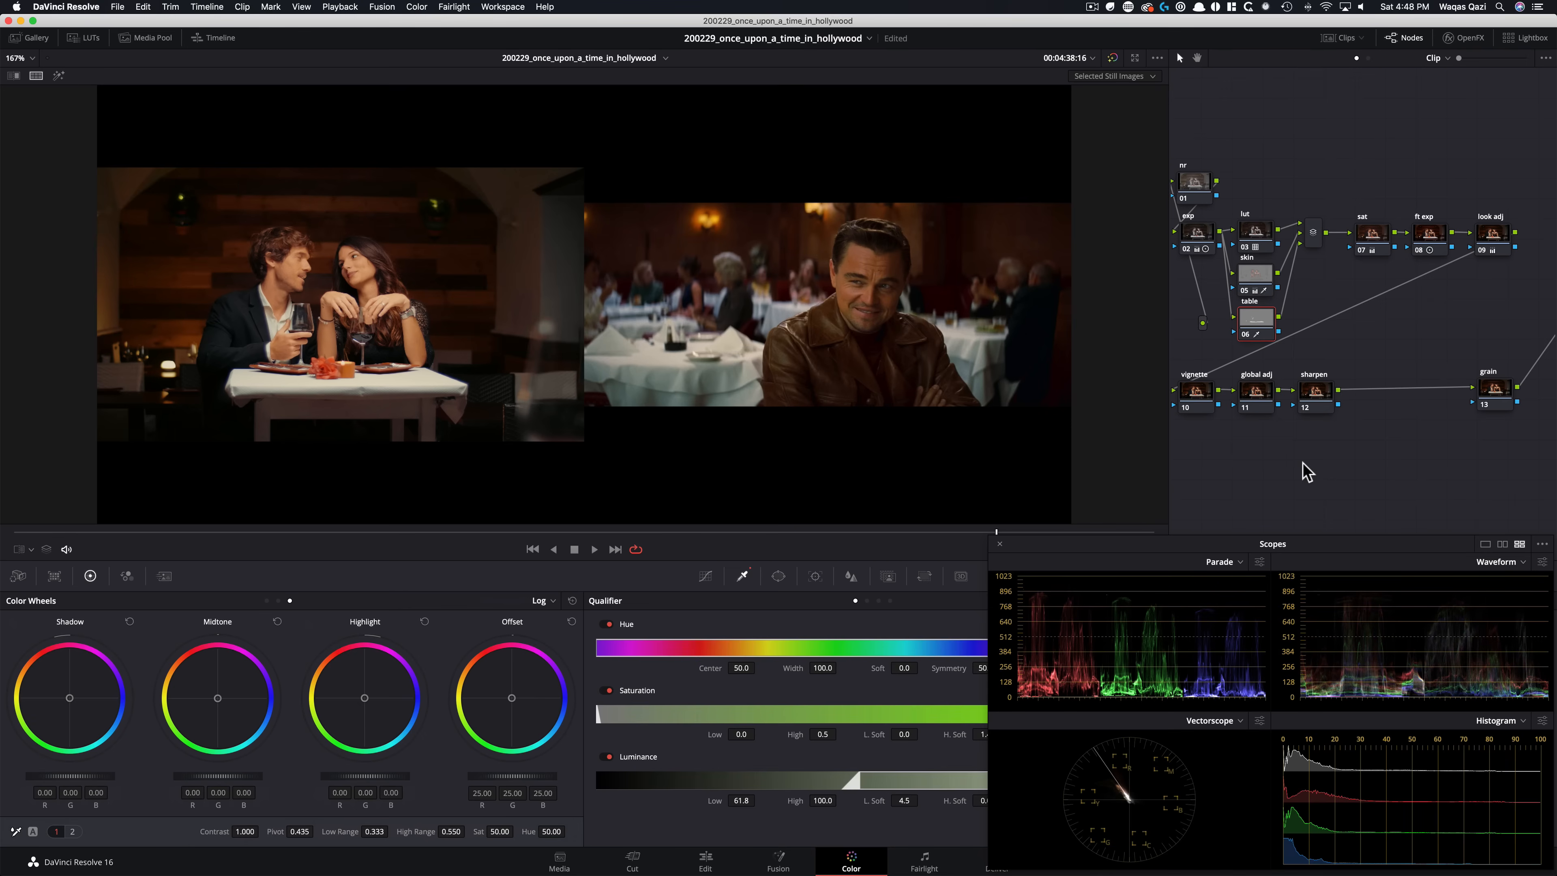
{"action": "key", "text": "super+equal"}
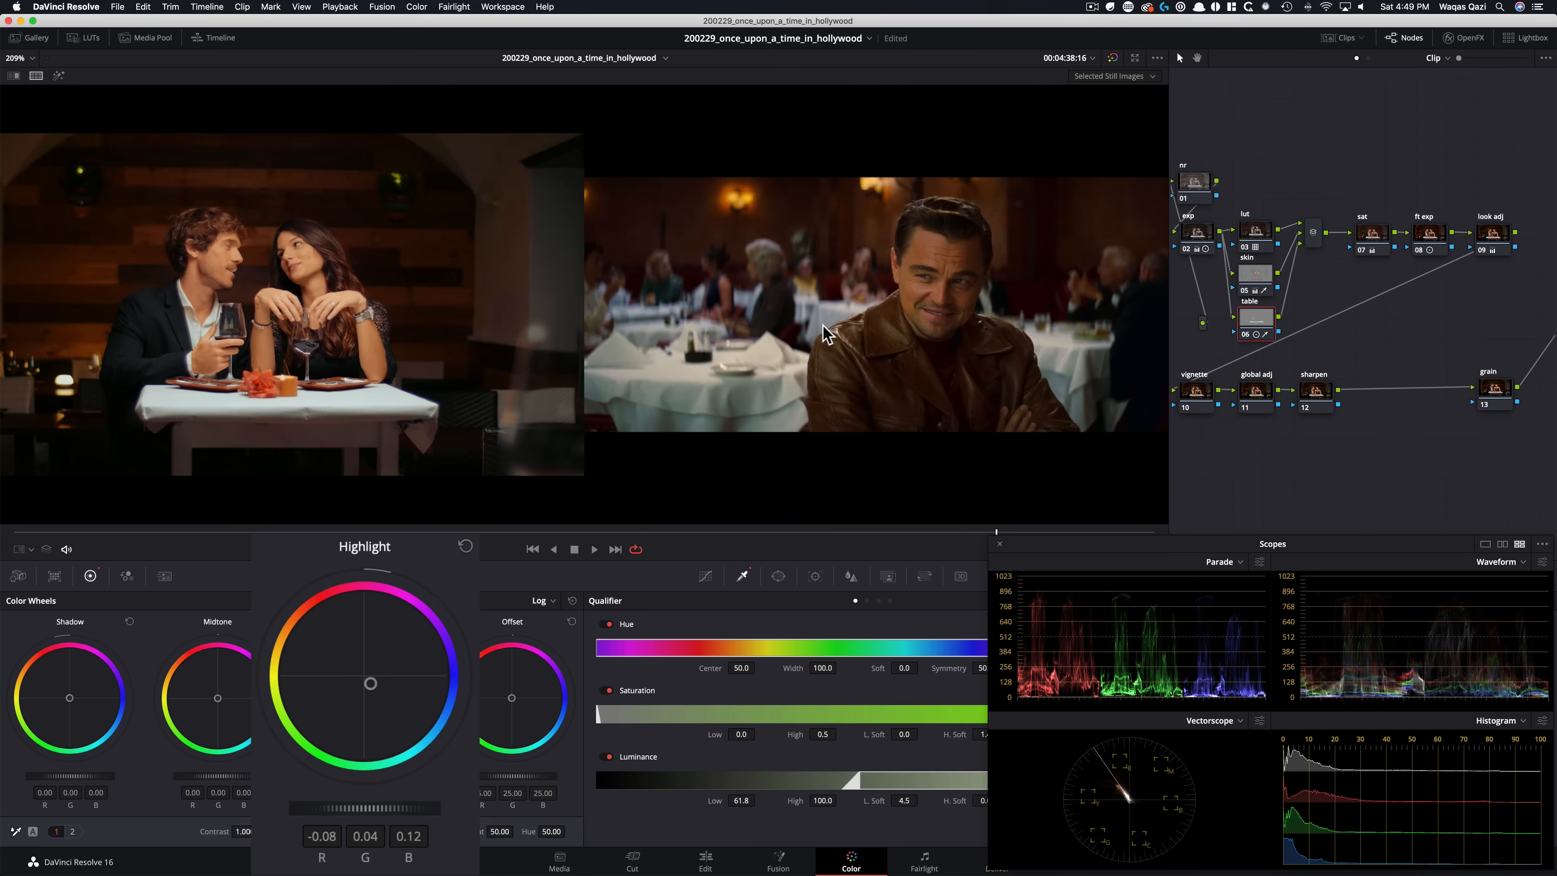
{"action": "key", "text": "super+d"}
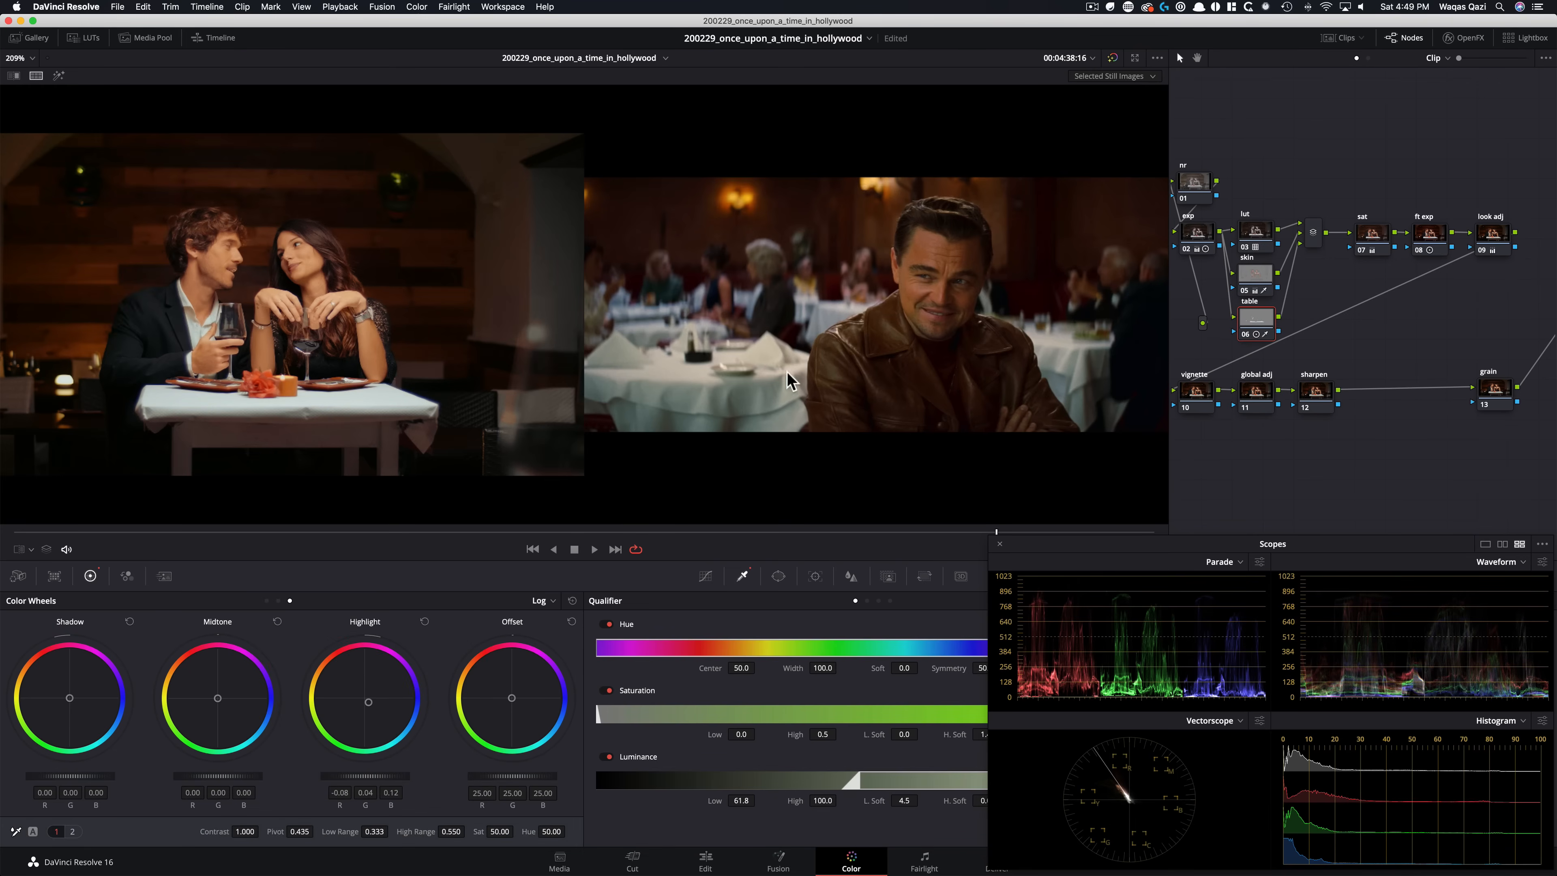
{"action": "key", "text": "shift+z"}
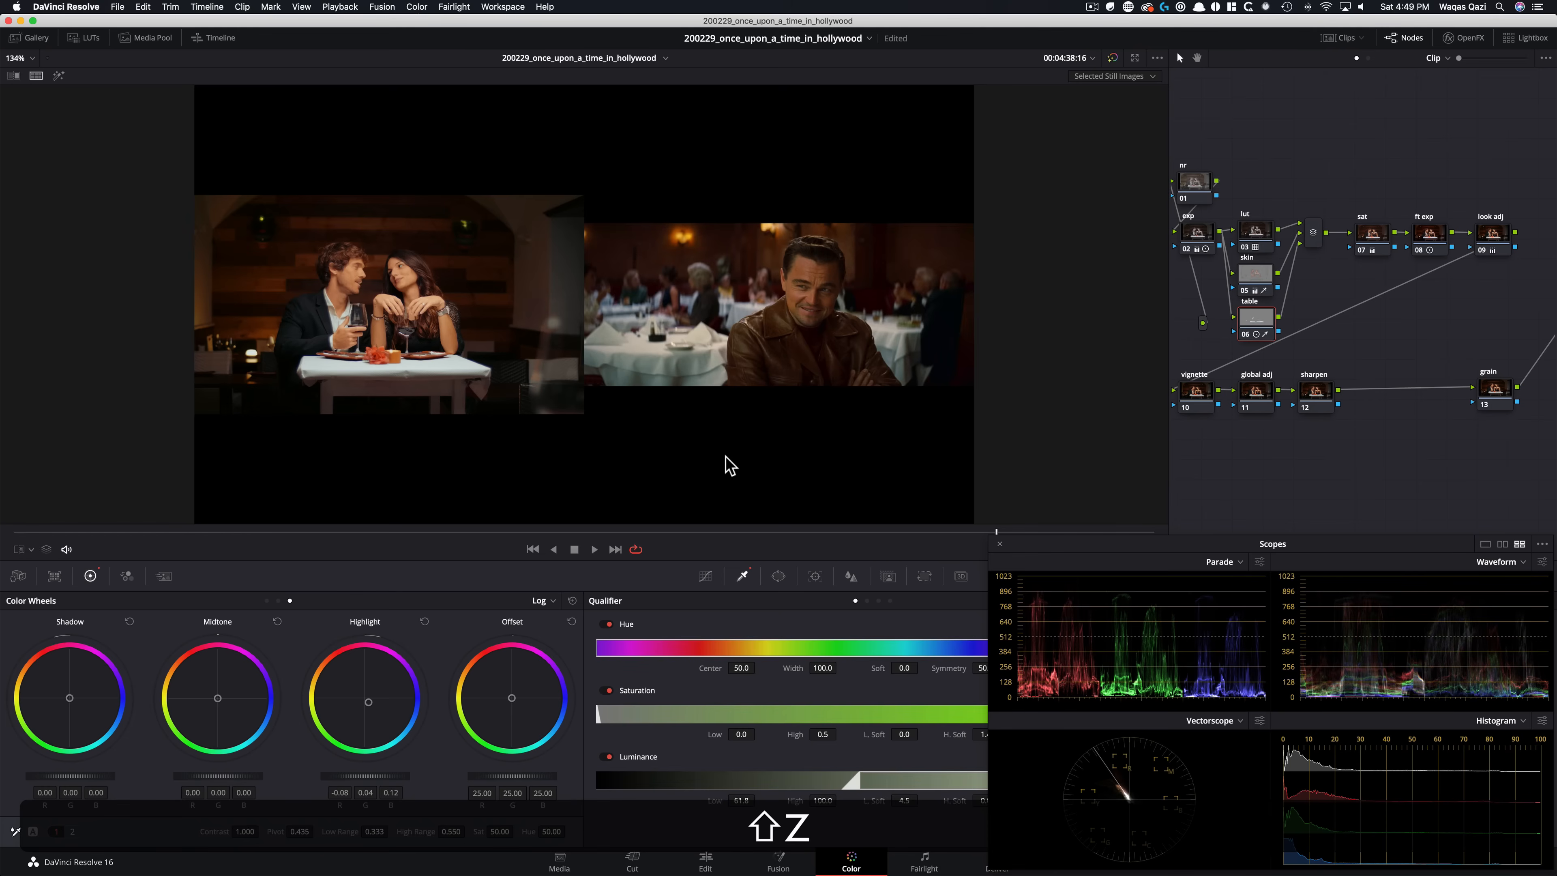
{"action": "key", "text": "super+equal"}
{"action": "key", "text": "super+equal"}
{"action": "key", "text": "super+equal"}
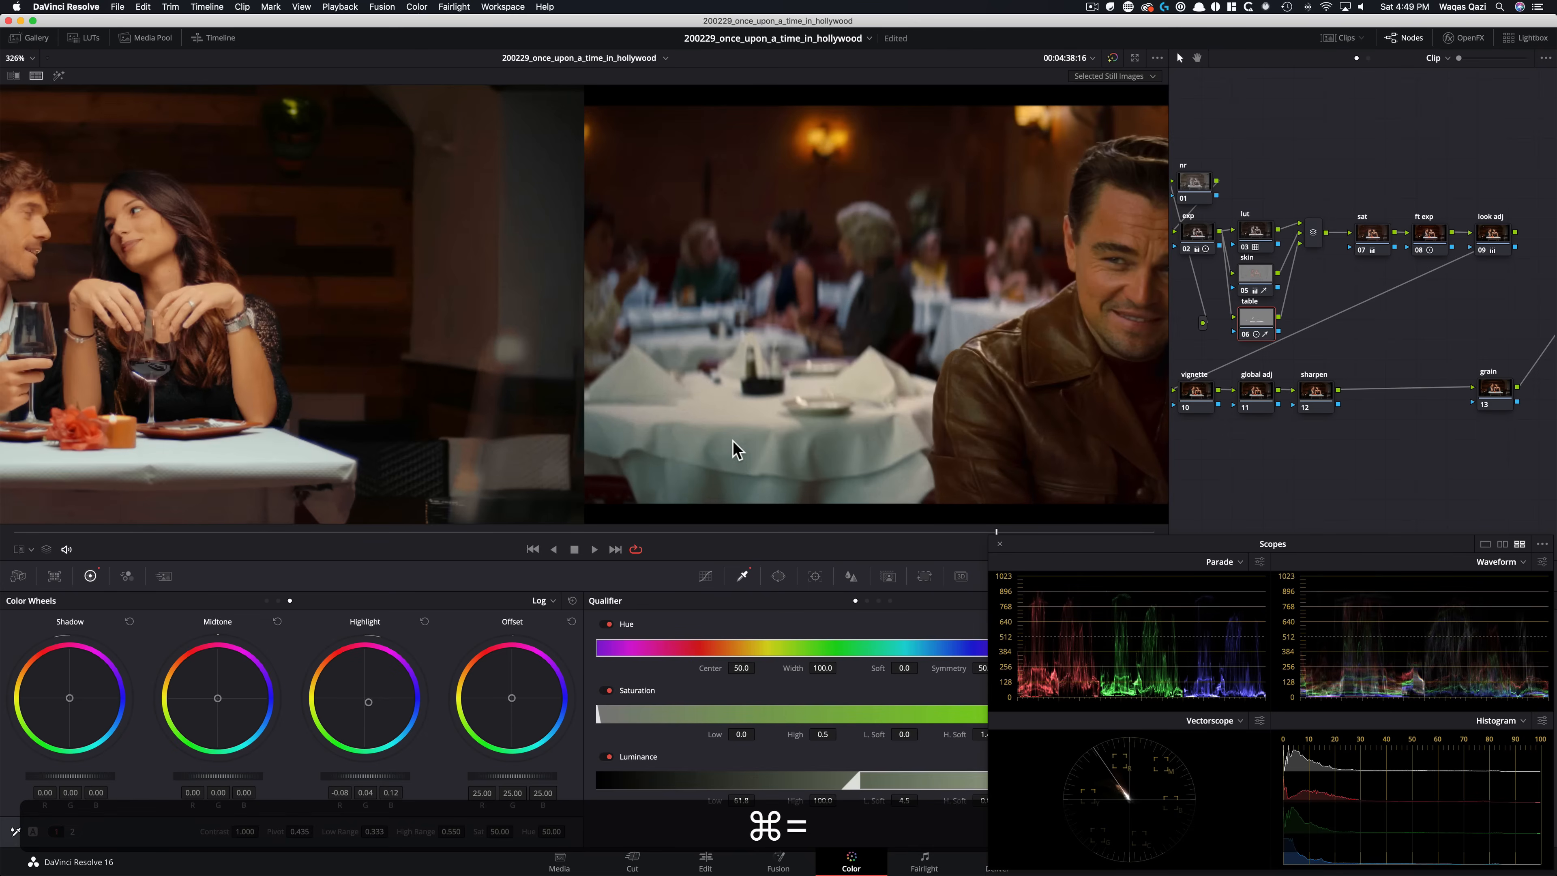
{"action": "key", "text": "super+minus"}
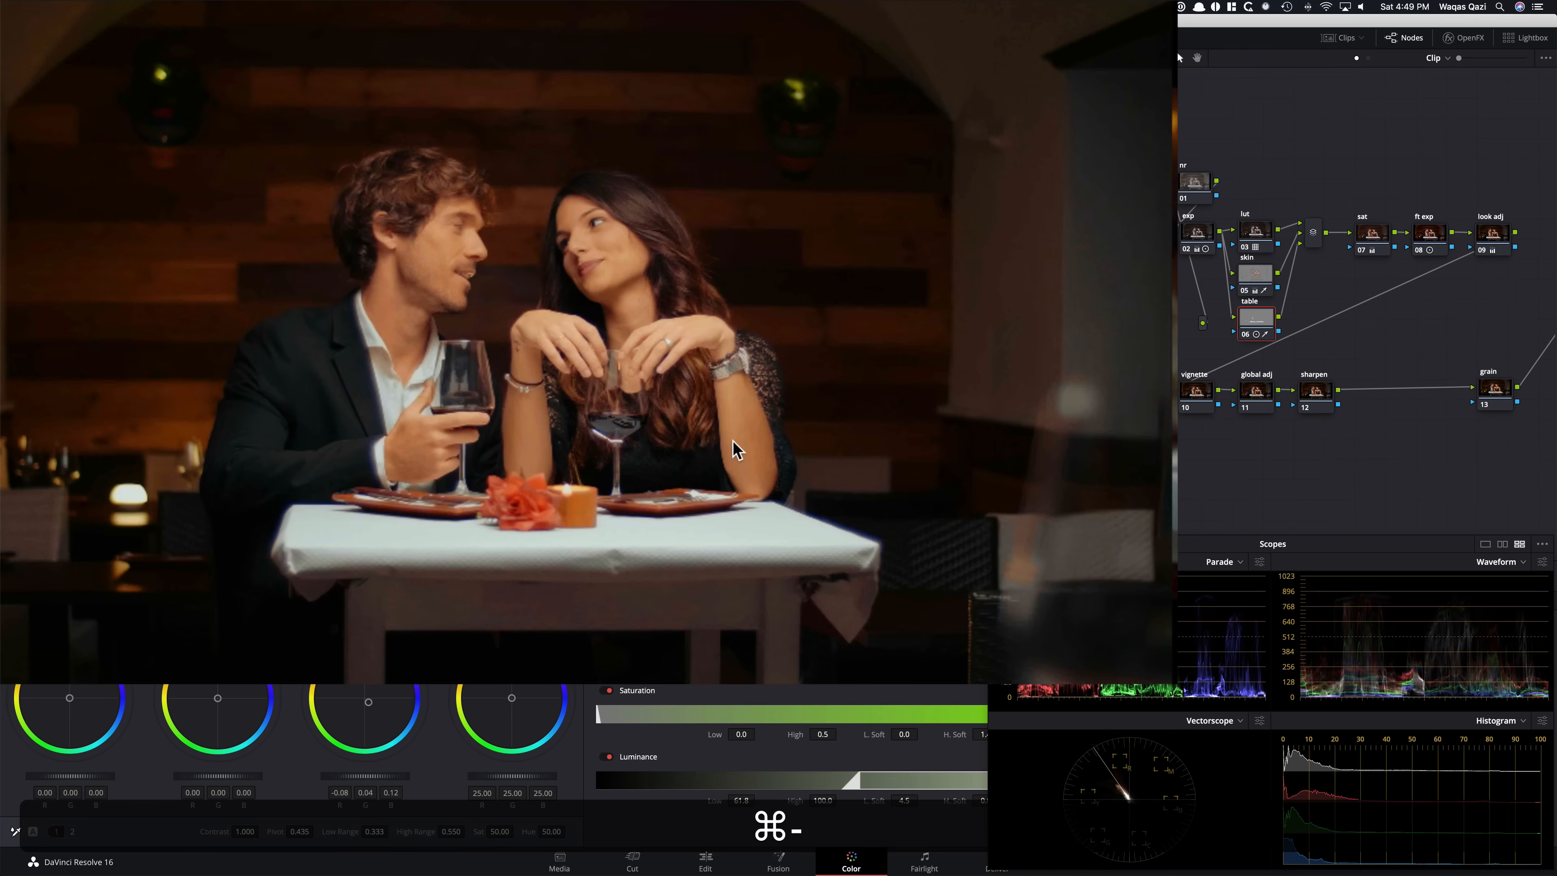
{"action": "key", "text": "super+d"}
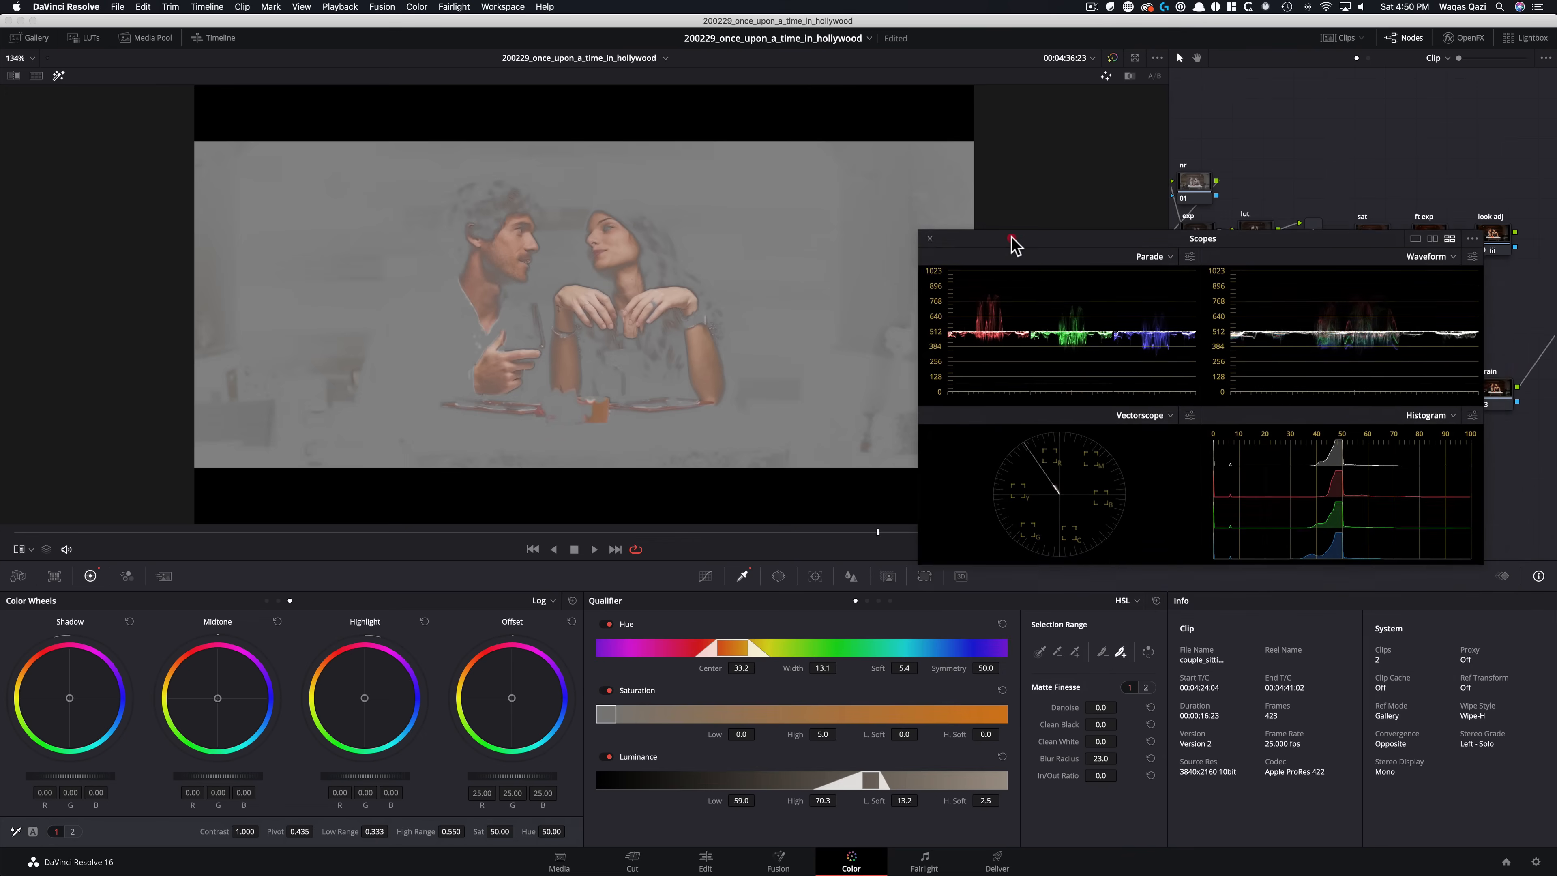
Clean the background out of the highlighted skin key by subtracting softness with viewer samples, down to hue softness 2.8 and luminance low softness 2.4
{"action": "left_click_drag", "start_coordinate": [1014, 244], "coordinate": [1080, 241]}
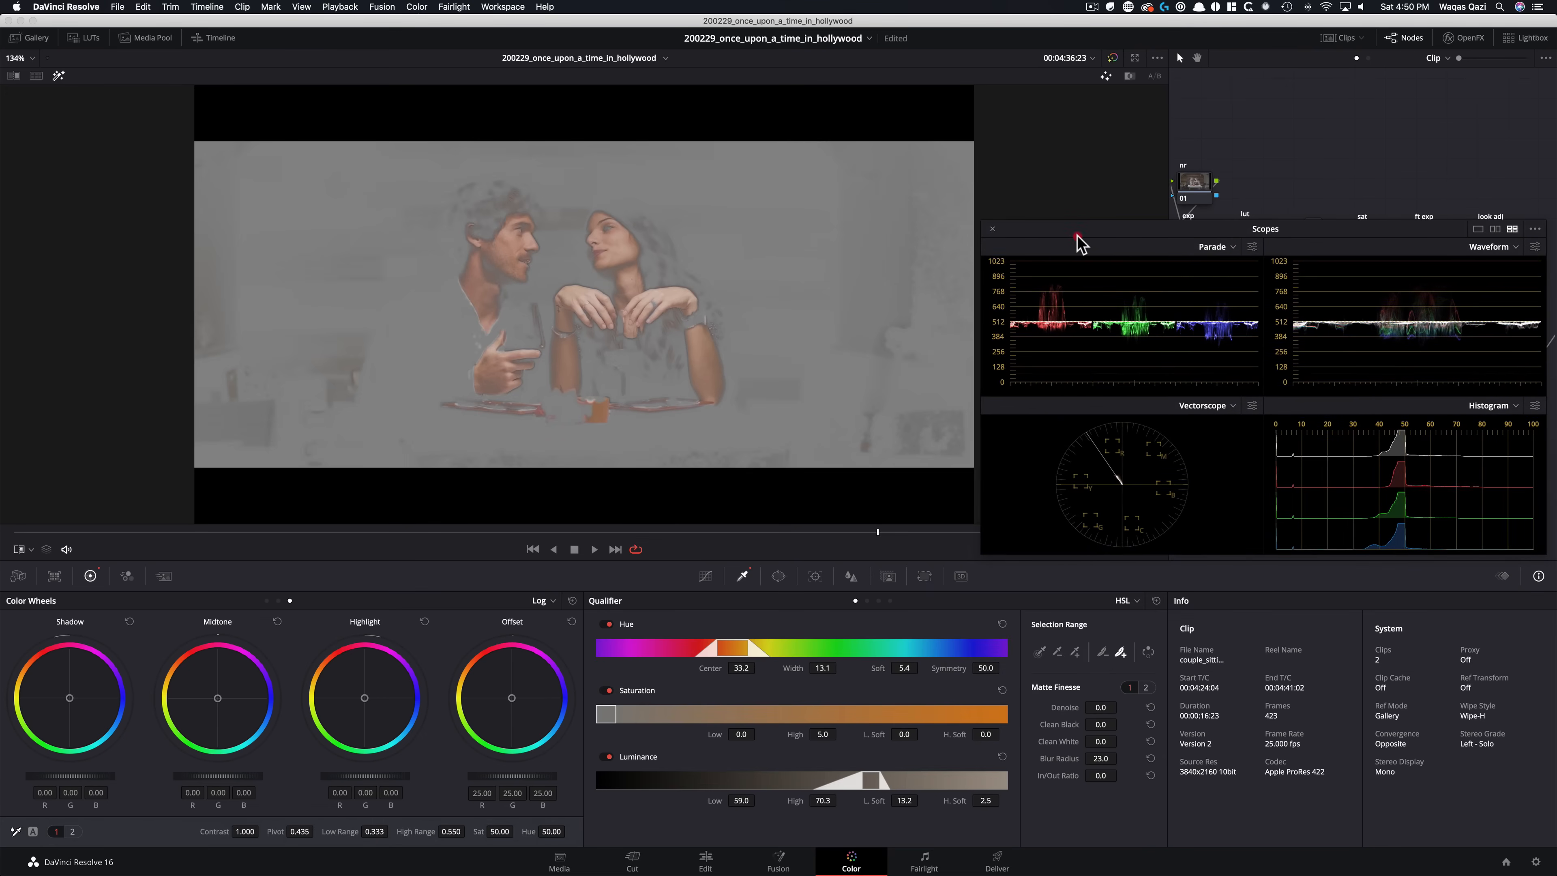
{"action": "left_click", "coordinate": [1102, 651]}
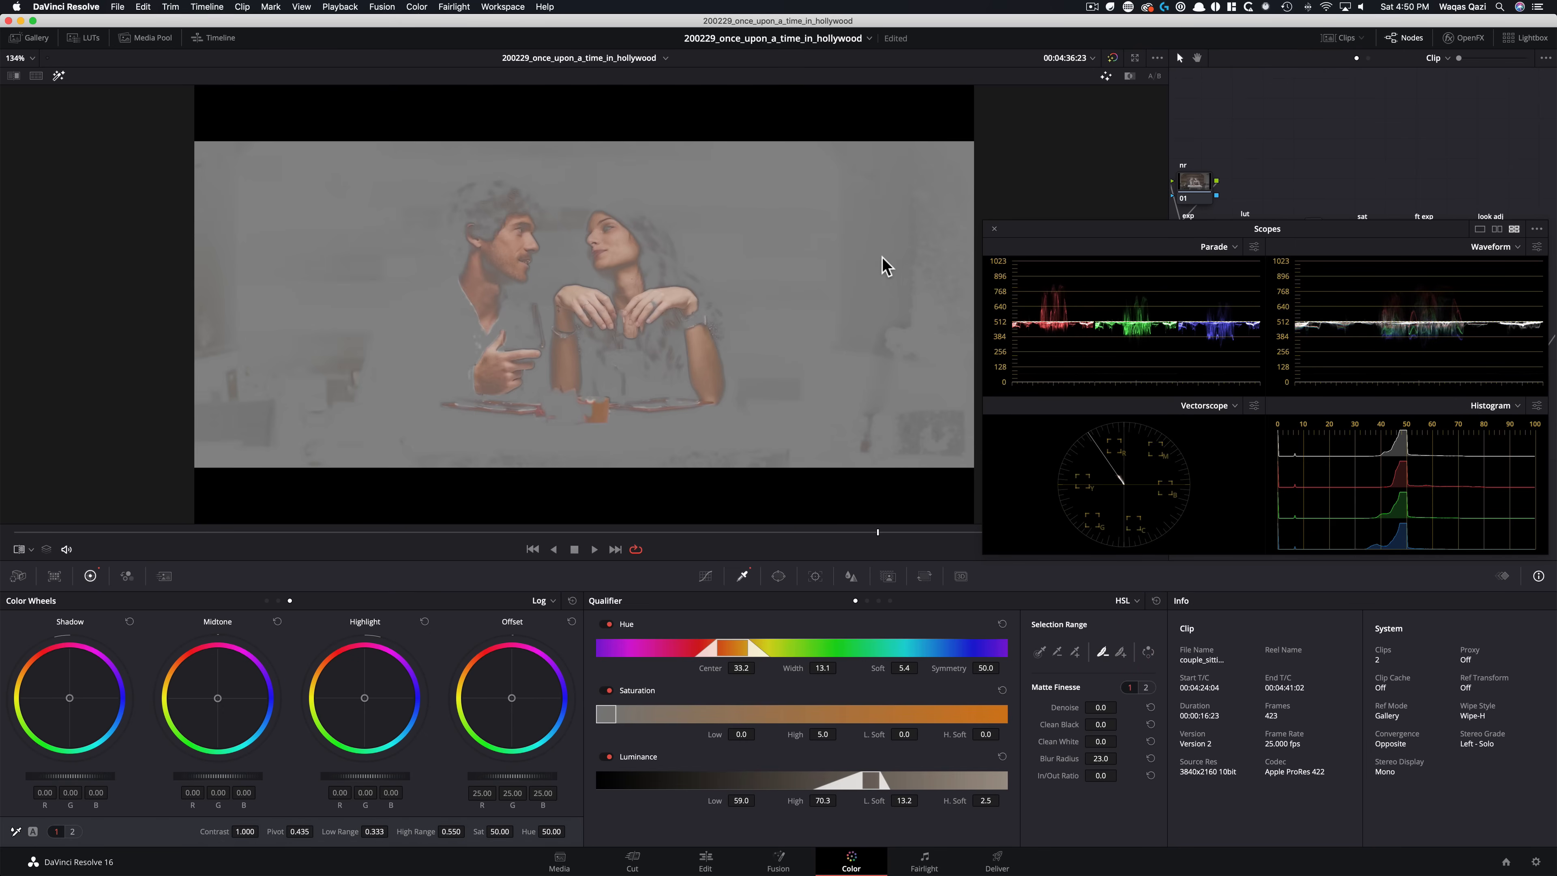
{"action": "left_click", "coordinate": [941, 206]}
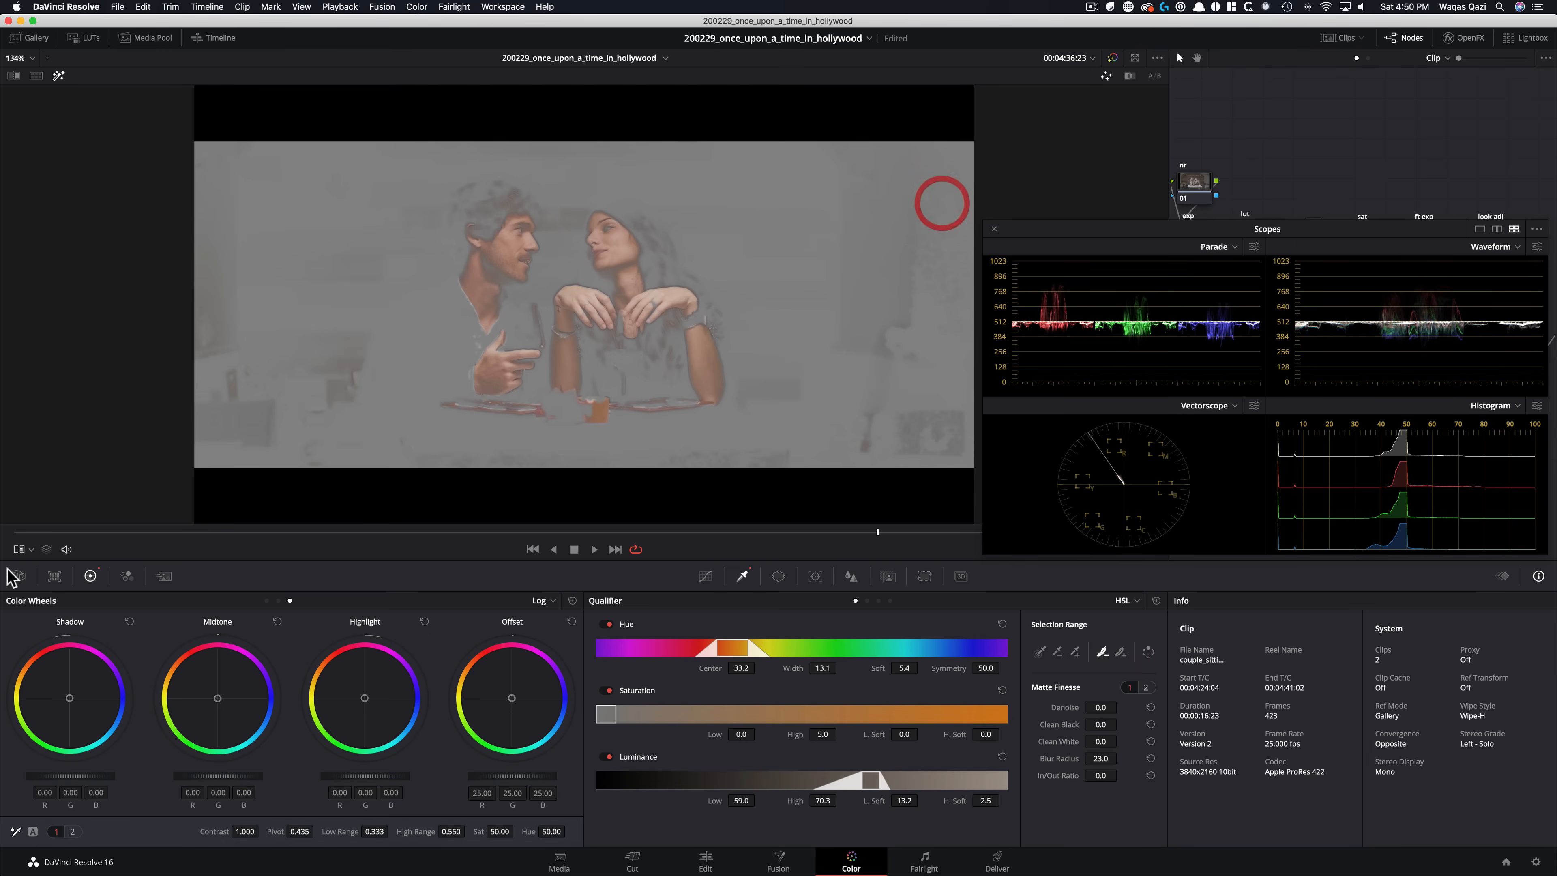
{"action": "left_click", "coordinate": [22, 549]}
{"action": "left_click", "coordinate": [64, 598]}
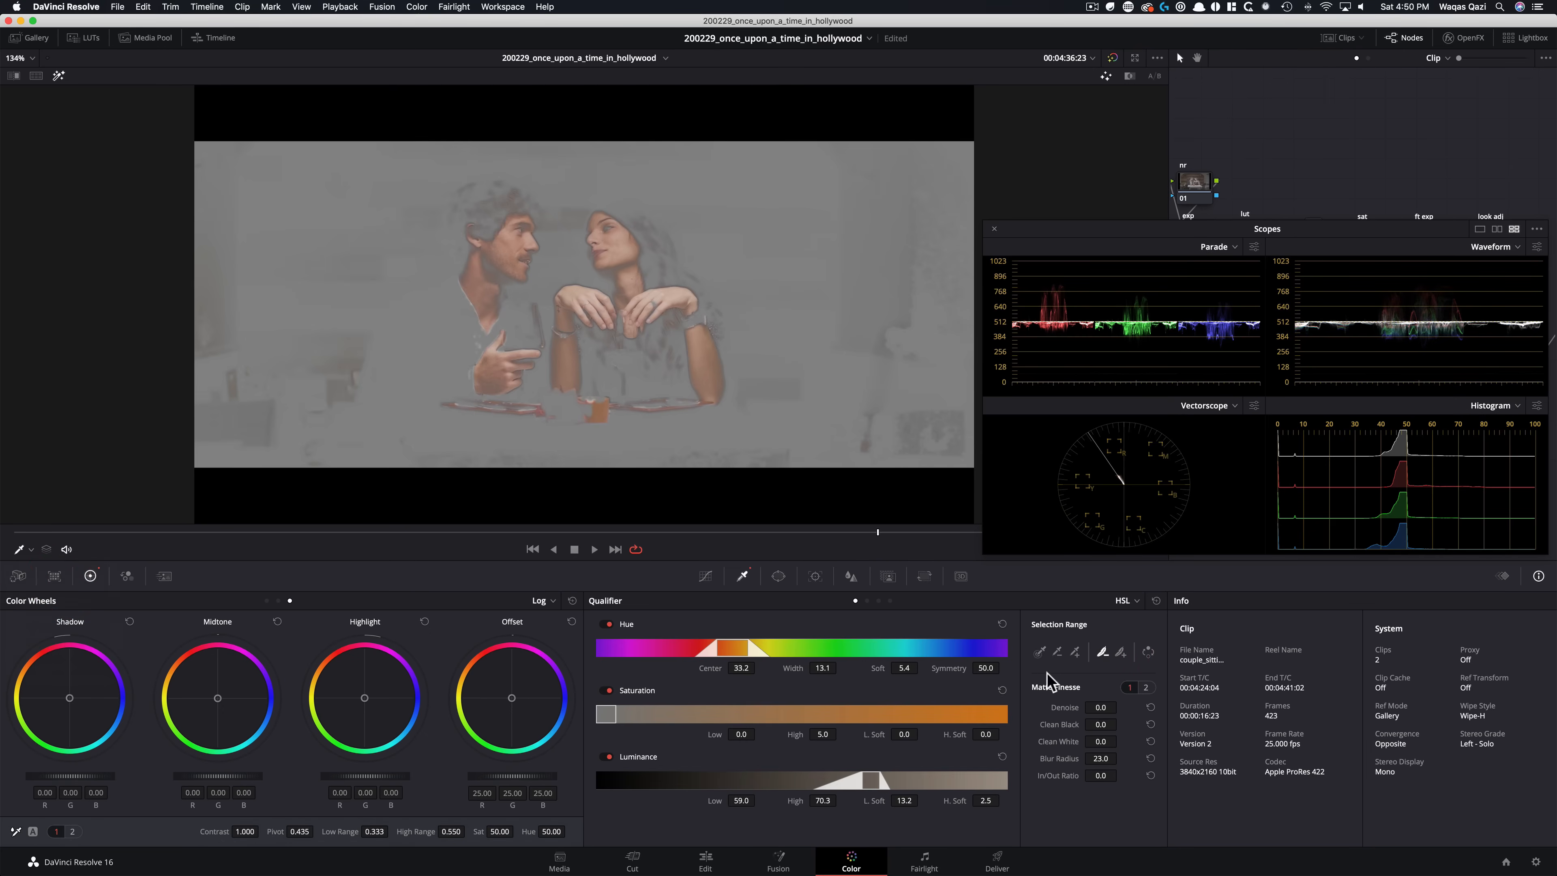
{"action": "left_click", "coordinate": [924, 303]}
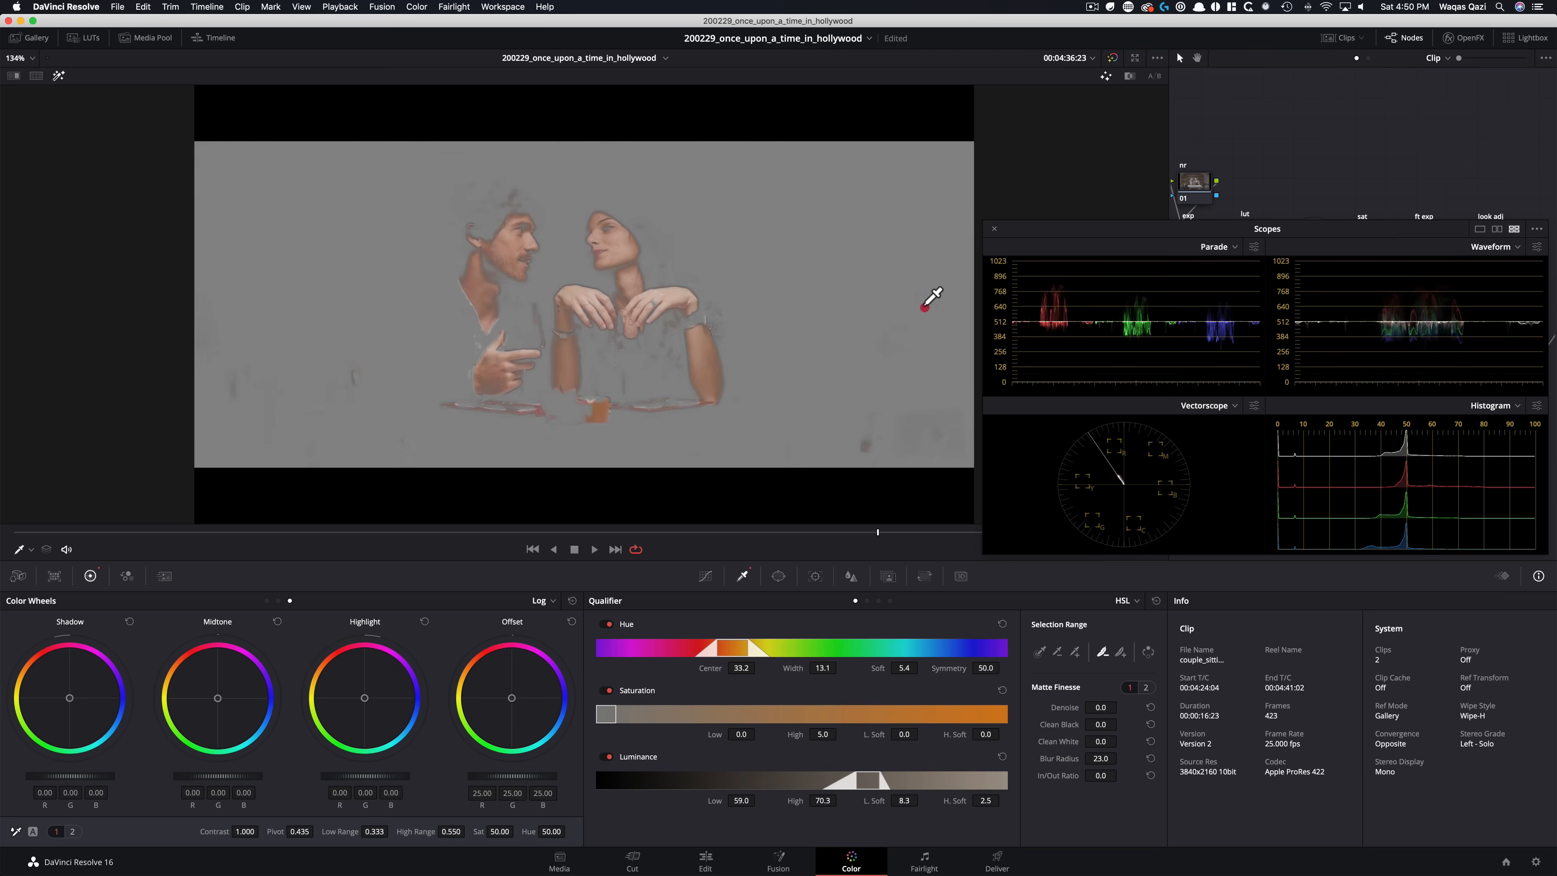
{"action": "key", "text": "space"}
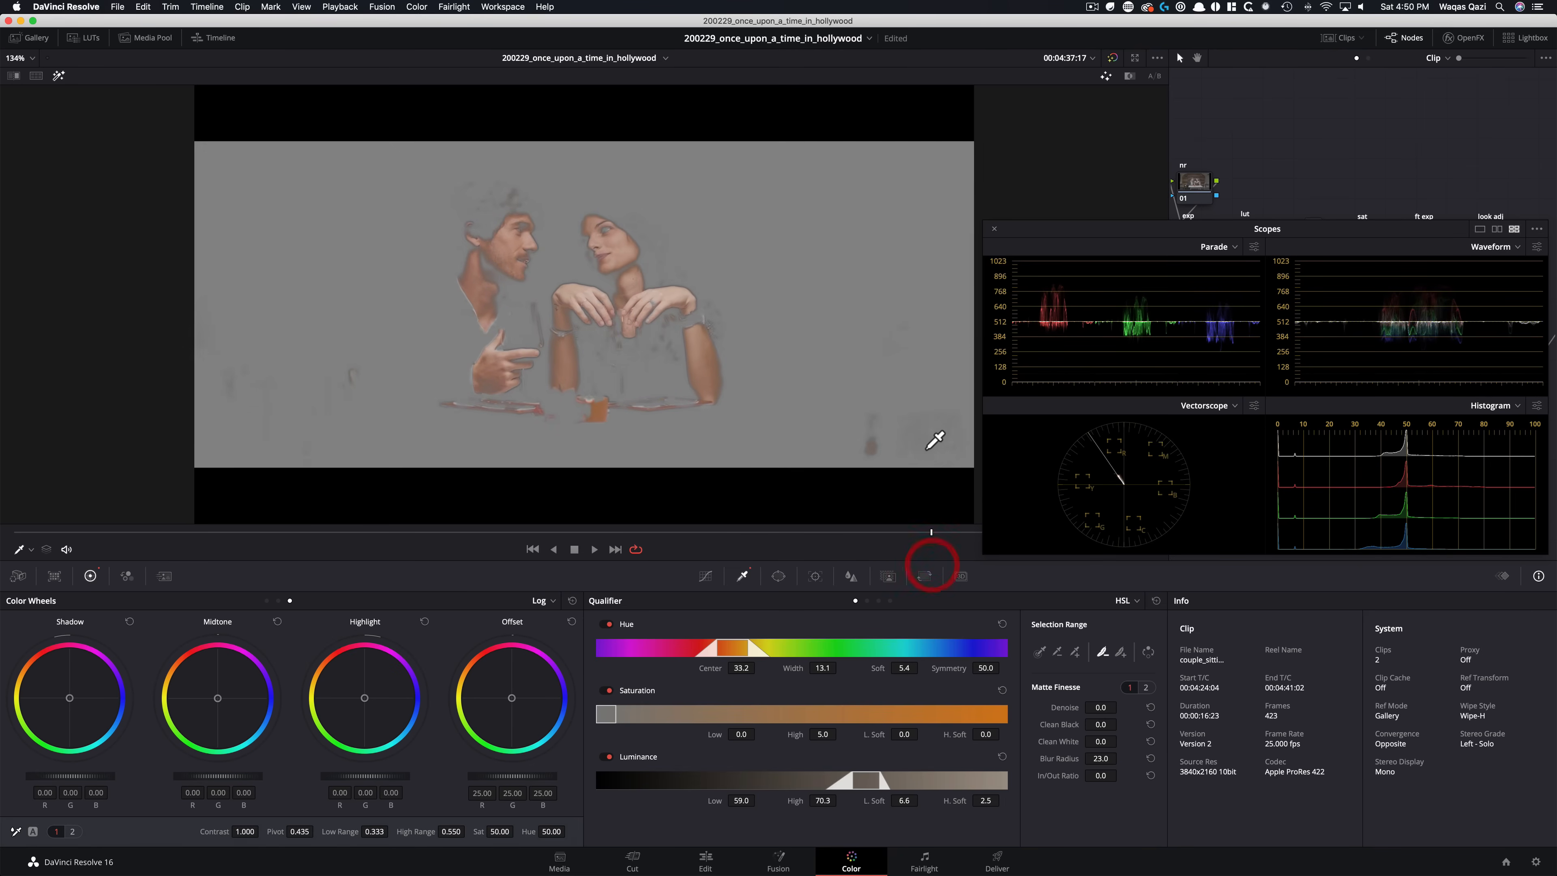
{"action": "left_click", "coordinate": [968, 424]}
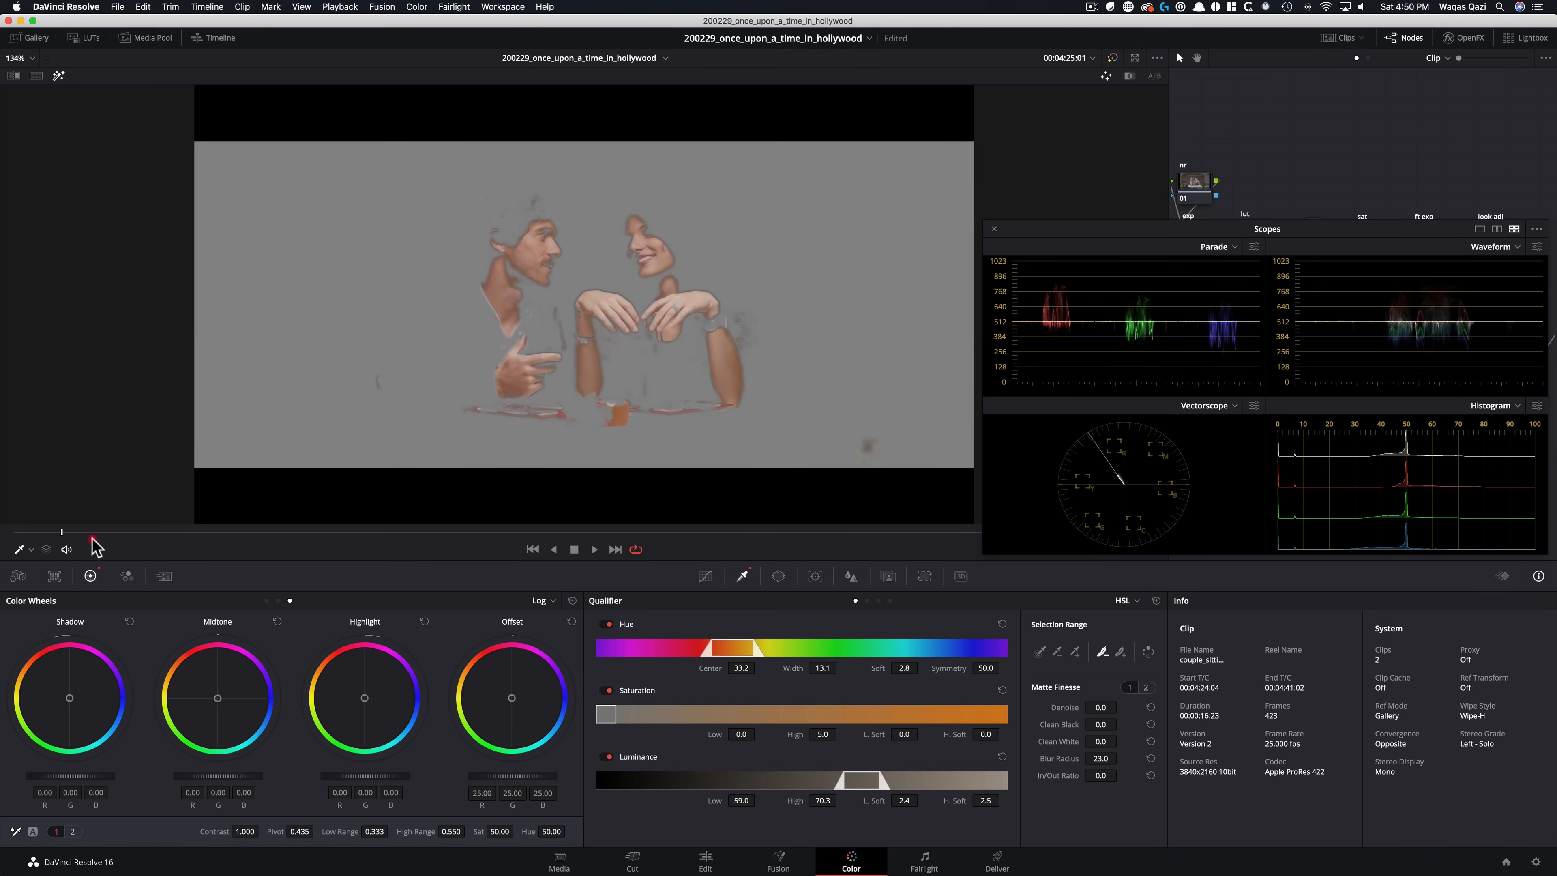
Turn off the key highlight and check the refined skin grade at several frames across the clip
{"action": "left_click", "coordinate": [909, 532]}
{"action": "key", "text": "shift+h"}
{"action": "left_click_drag", "start_coordinate": [914, 533], "coordinate": [363, 540]}
{"action": "left_click_drag", "start_coordinate": [472, 534], "coordinate": [923, 531]}
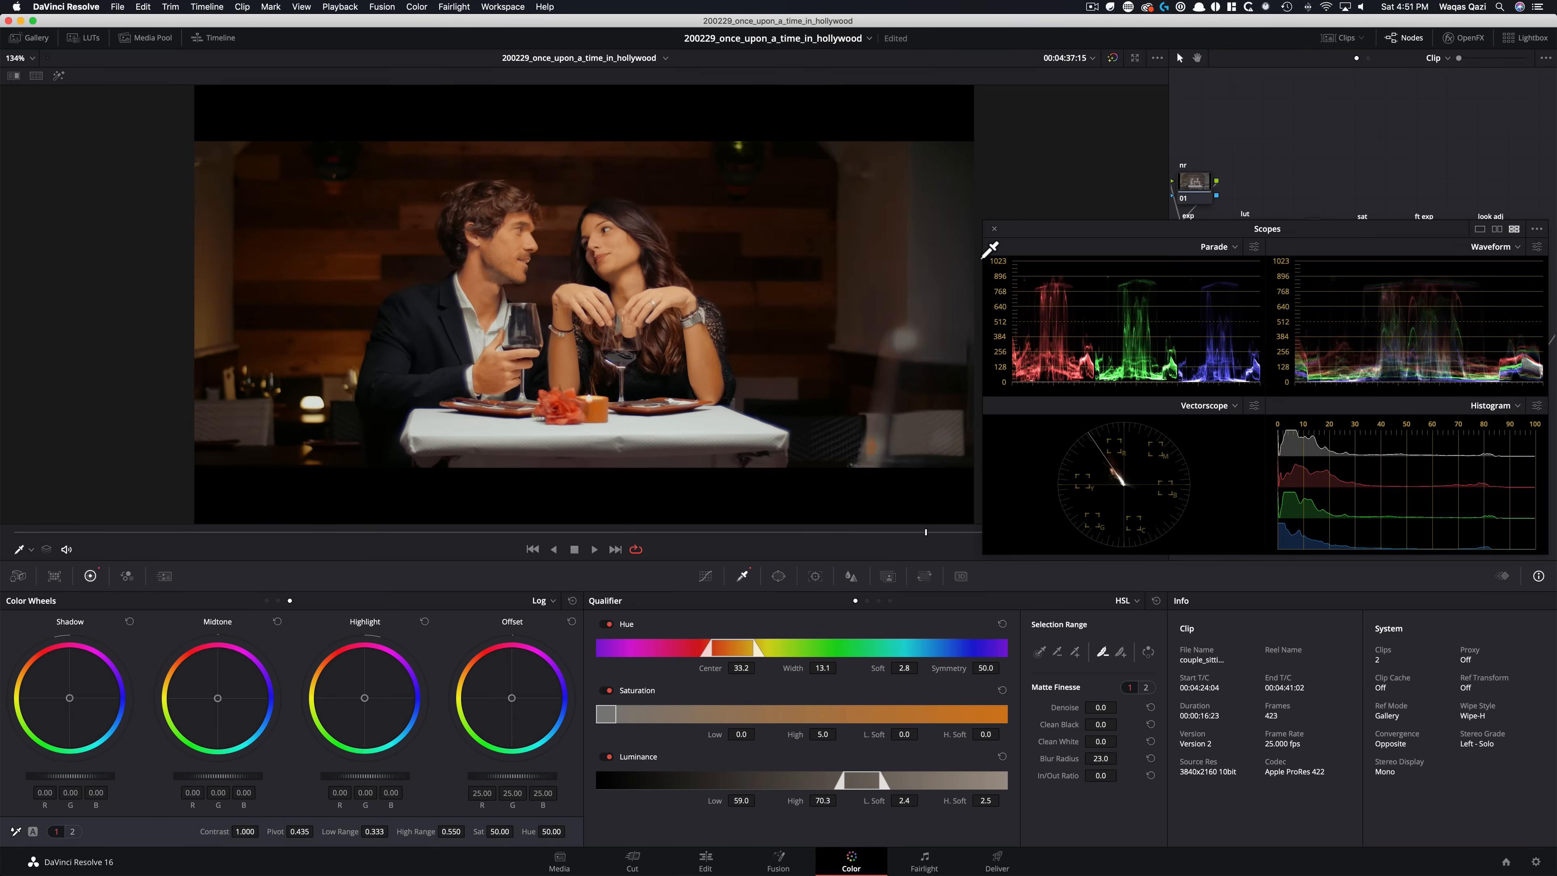
{"action": "key", "text": "shift+h"}
{"action": "key", "text": "shift+h"}
Compare the full-frame clip with the table node bypassed and enabled repeatedly
{"action": "left_click_drag", "start_coordinate": [1130, 234], "coordinate": [1131, 544]}
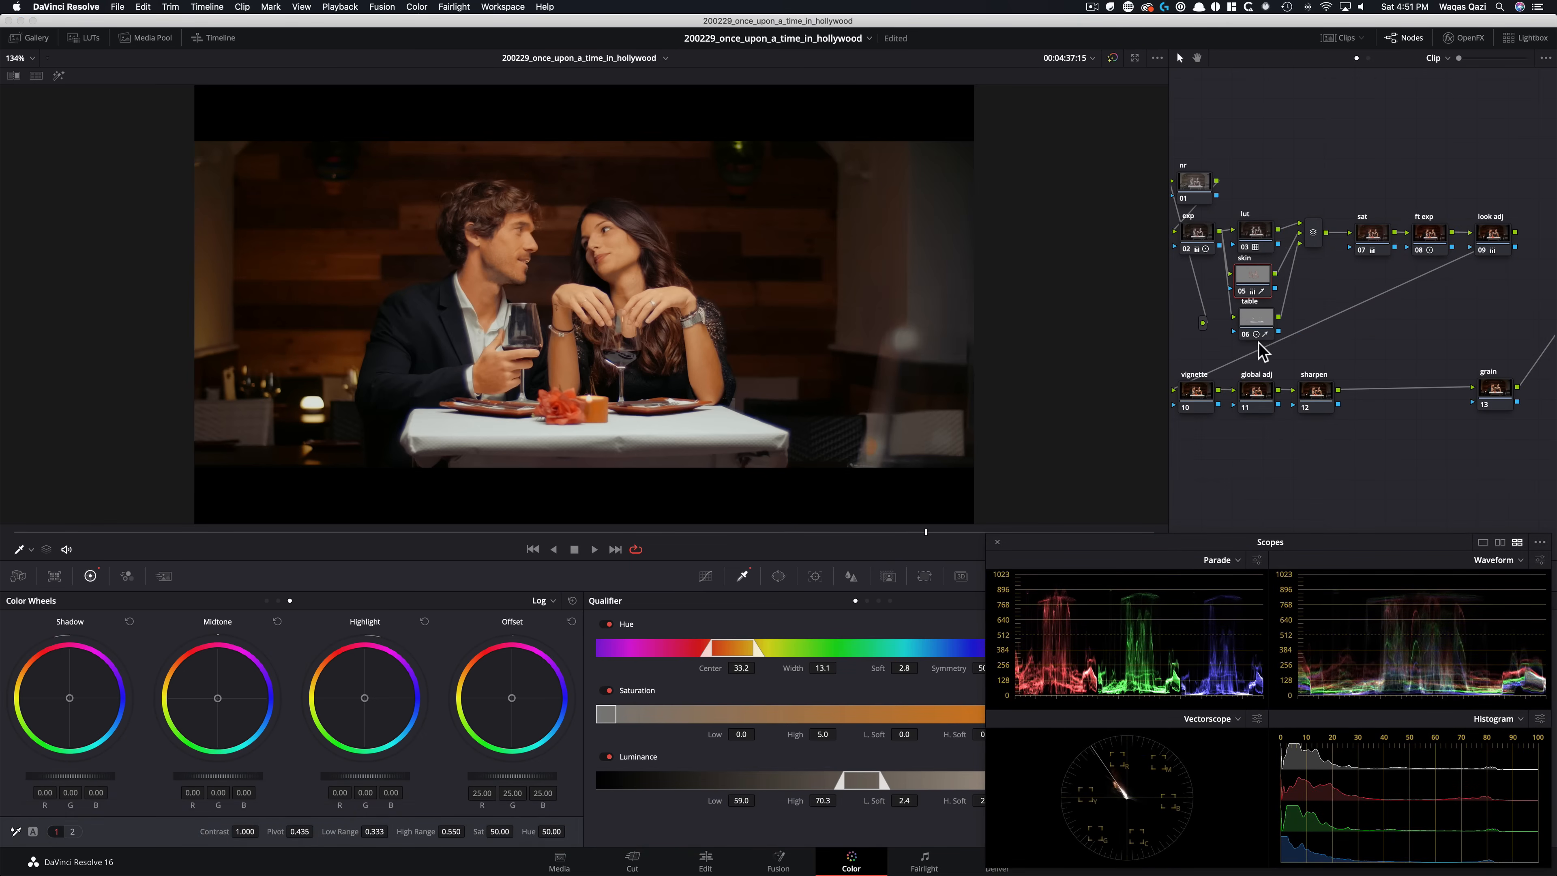
{"action": "left_click", "coordinate": [1250, 325]}
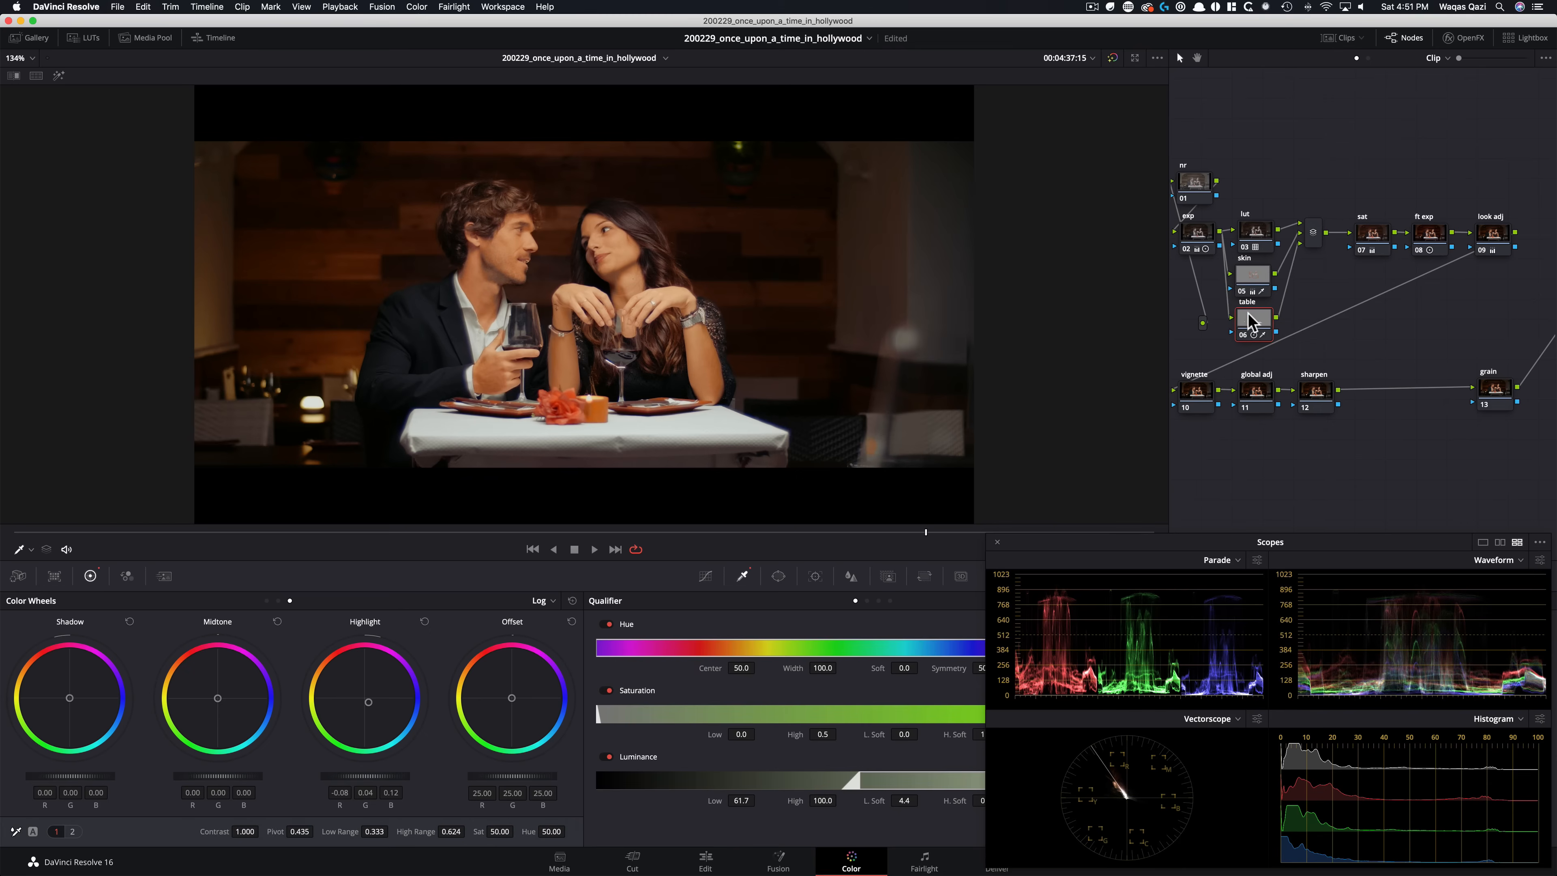
{"action": "key", "text": "super+d"}
{"action": "key", "text": "super+d"}
{"action": "key", "text": "super+d"}
{"action": "key", "text": "super+d"}
{"action": "key", "text": "super+d"}
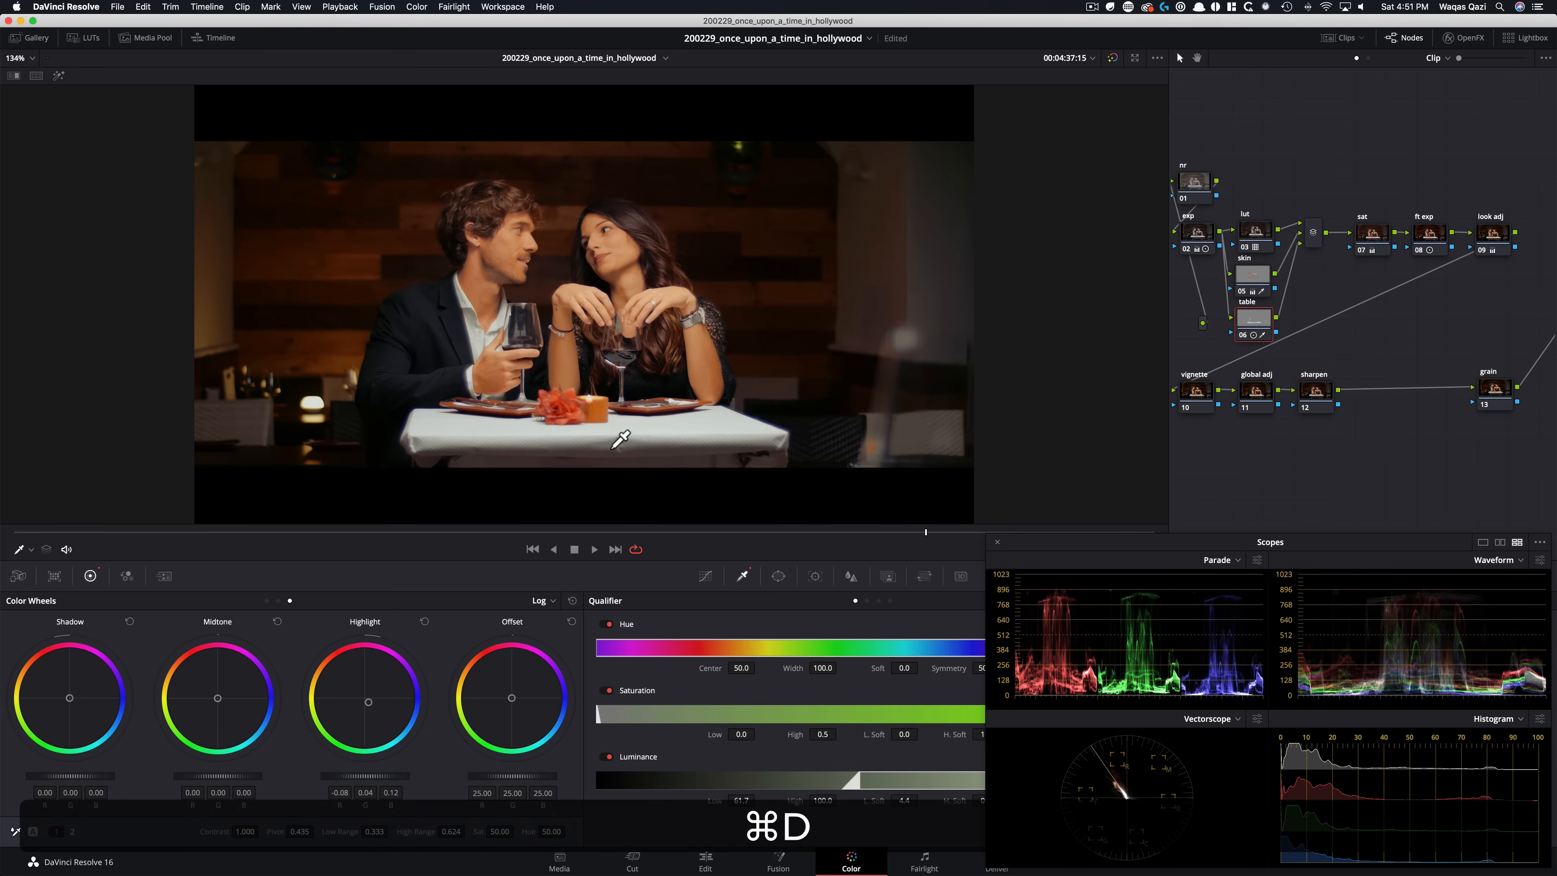
{"action": "key", "text": "super+d"}
{"action": "key", "text": "super+d"}
{"action": "key", "text": "super+d"}
{"action": "key", "text": "super+d"}
{"action": "key", "text": "super+d"}
{"action": "key", "text": "super+d"}
{"action": "key", "text": "super+d"}
{"action": "key", "text": "super+d"}
{"action": "key", "text": "super+d"}
{"action": "key", "text": "super+d"}
{"action": "key", "text": "super+d"}
{"action": "key", "text": "super+d"}
{"action": "key", "text": "super+d"}
{"action": "key", "text": "super+d"}
{"action": "key", "text": "super+d"}
{"action": "key", "text": "super+d"}
{"action": "key", "text": "super+d"}
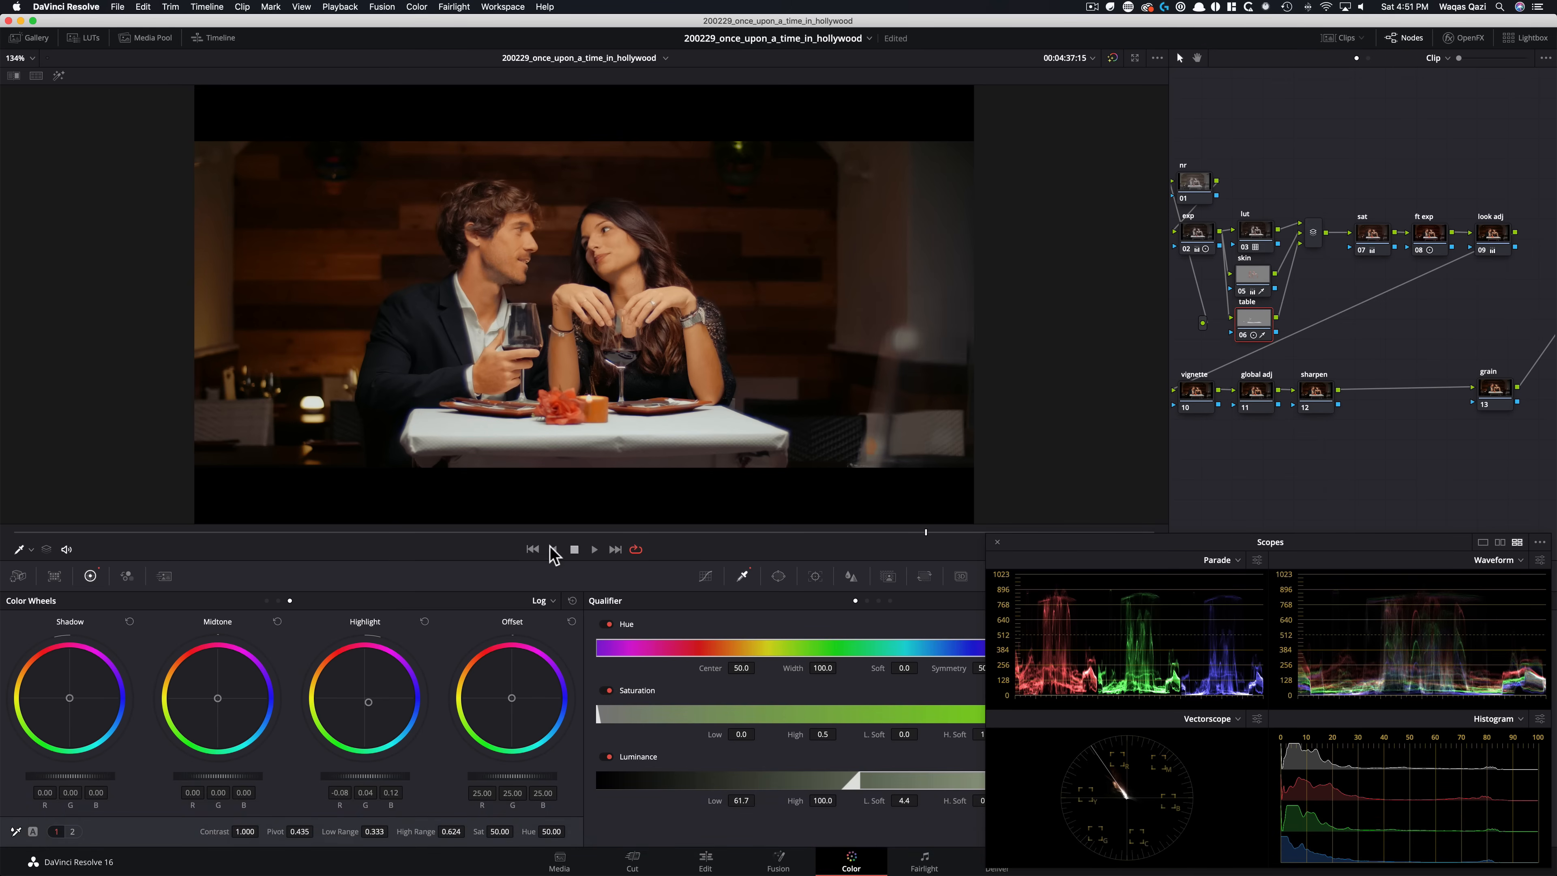
Add a circular window to the table node and stretch it into a wide, flat ellipse around the tablecloth
{"action": "key", "text": "super+minus"}
{"action": "key", "text": "super+equal"}
{"action": "left_click", "coordinate": [779, 577]}
{"action": "left_click", "coordinate": [610, 692]}
{"action": "left_click_drag", "start_coordinate": [611, 343], "coordinate": [606, 486]}
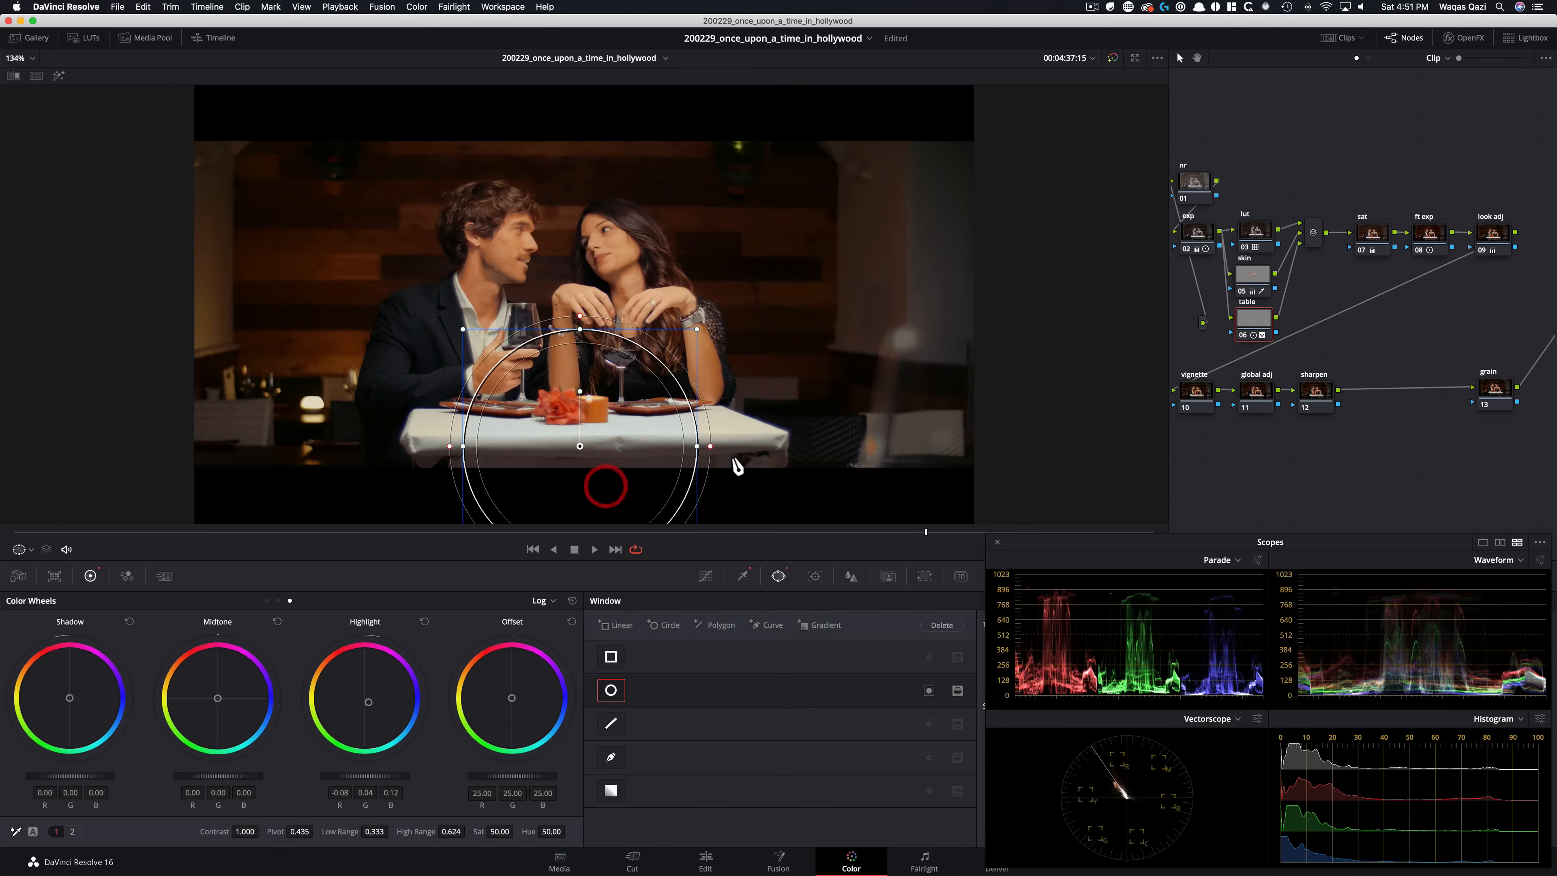
{"action": "left_click_drag", "start_coordinate": [698, 446], "coordinate": [948, 446]}
{"action": "left_click_drag", "start_coordinate": [580, 329], "coordinate": [576, 377]}
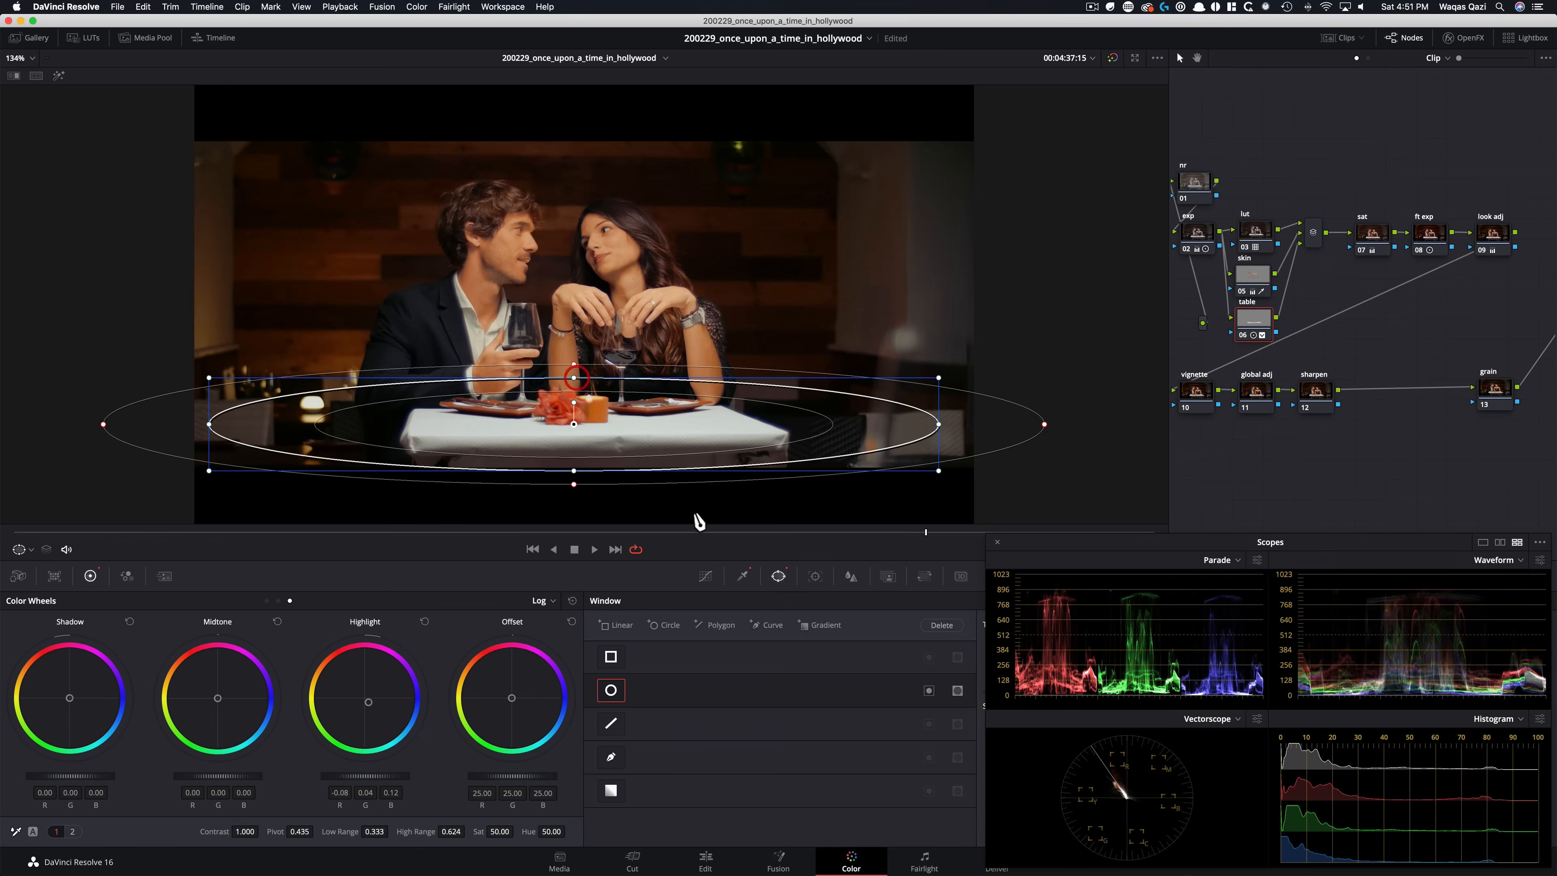
Track the table window forward to the end of the clip and backward to its start
{"action": "left_click", "coordinate": [816, 577]}
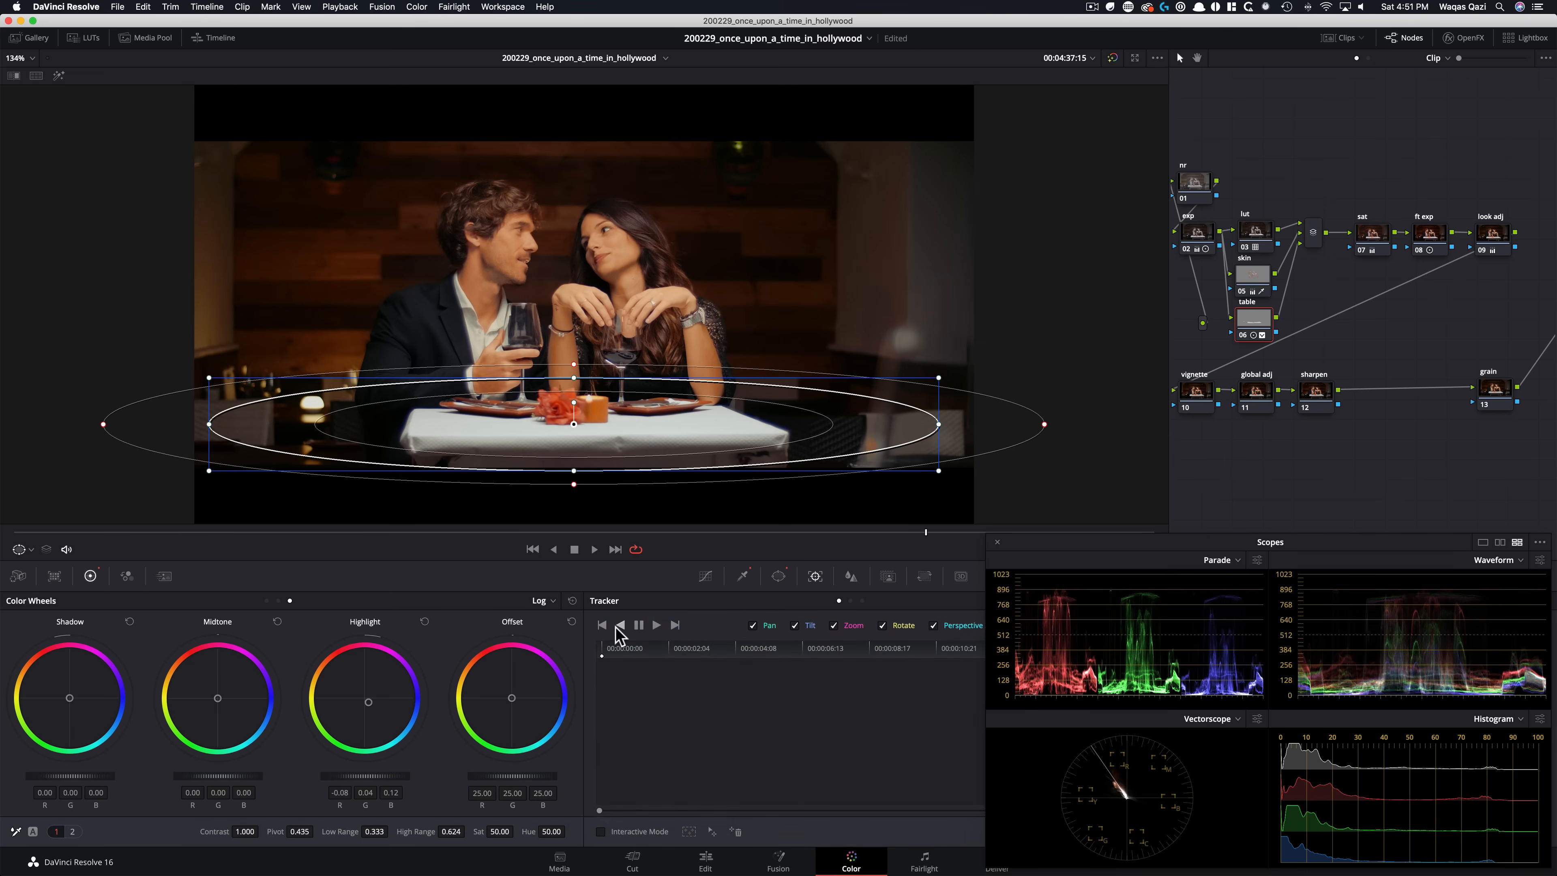
{"action": "left_click", "coordinate": [656, 624]}
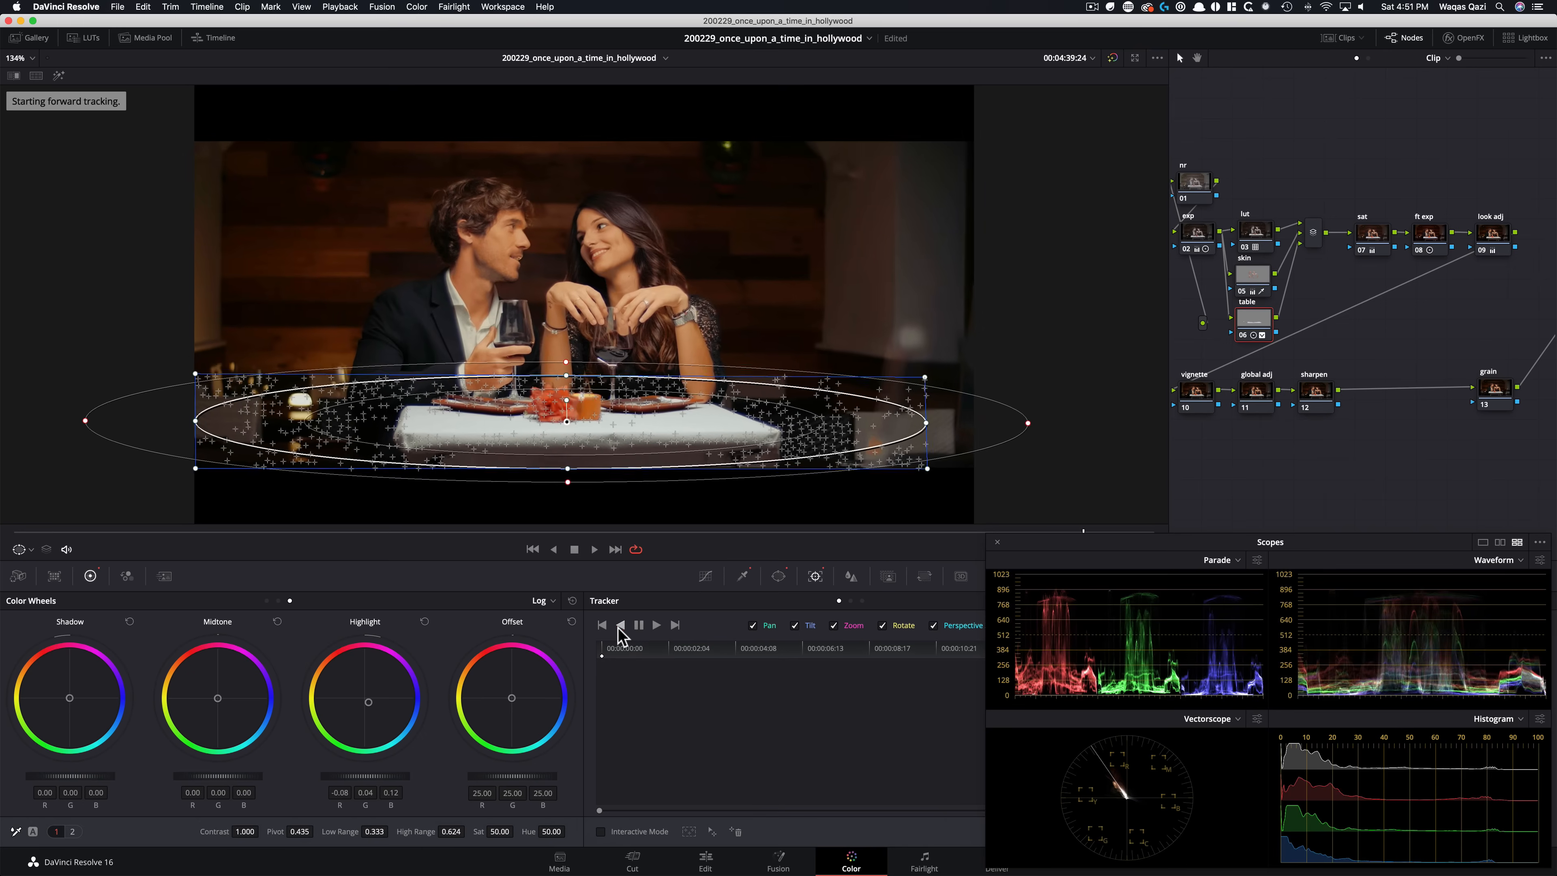
{"action": "left_click", "coordinate": [620, 627]}
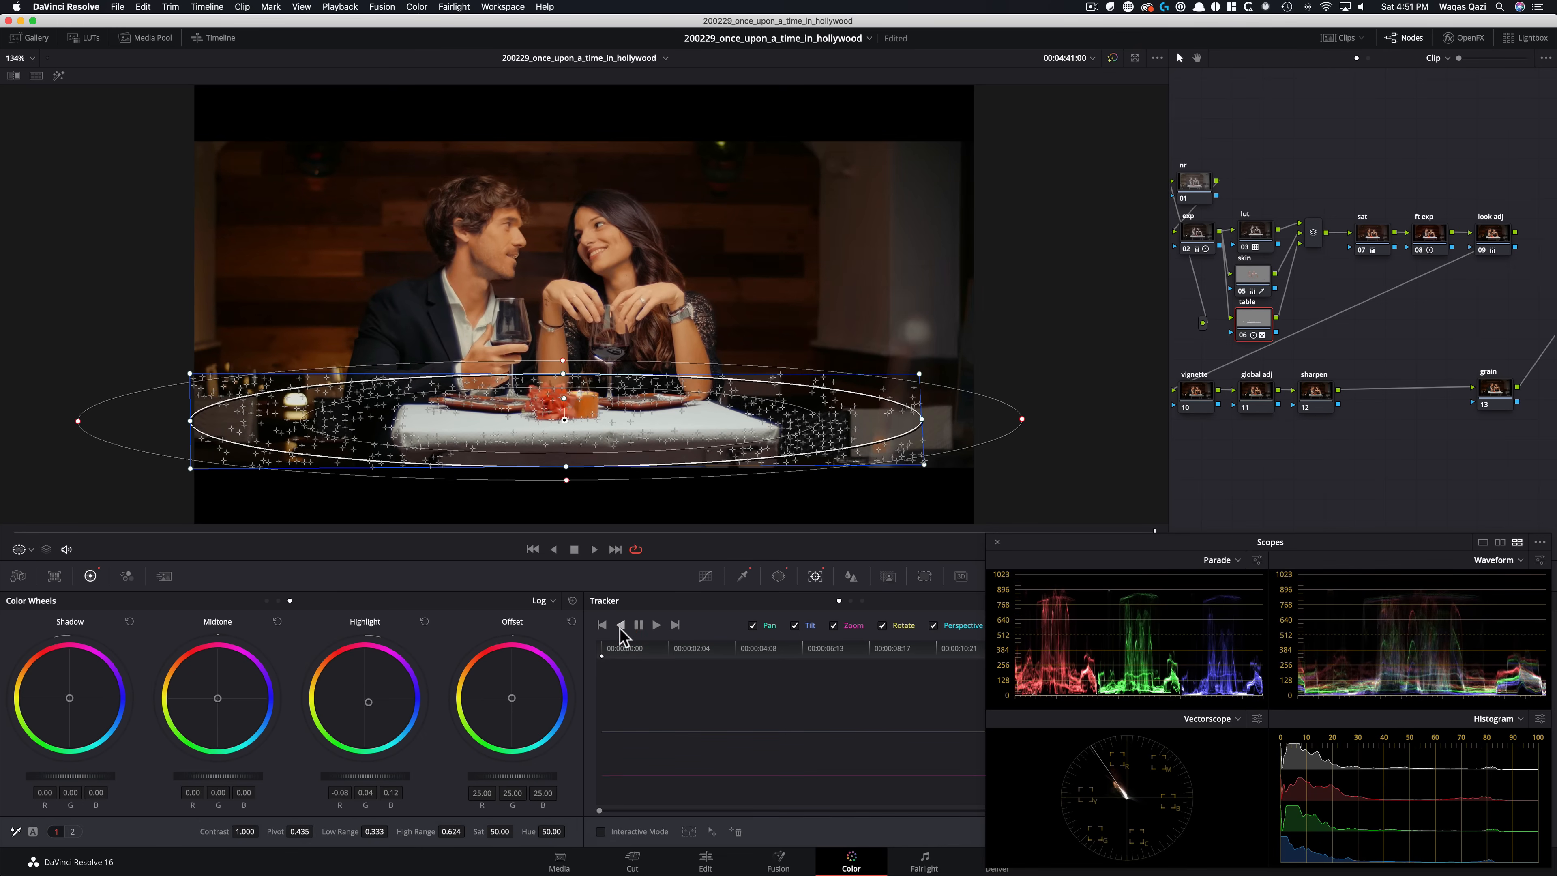
{"action": "left_click", "coordinate": [621, 625]}
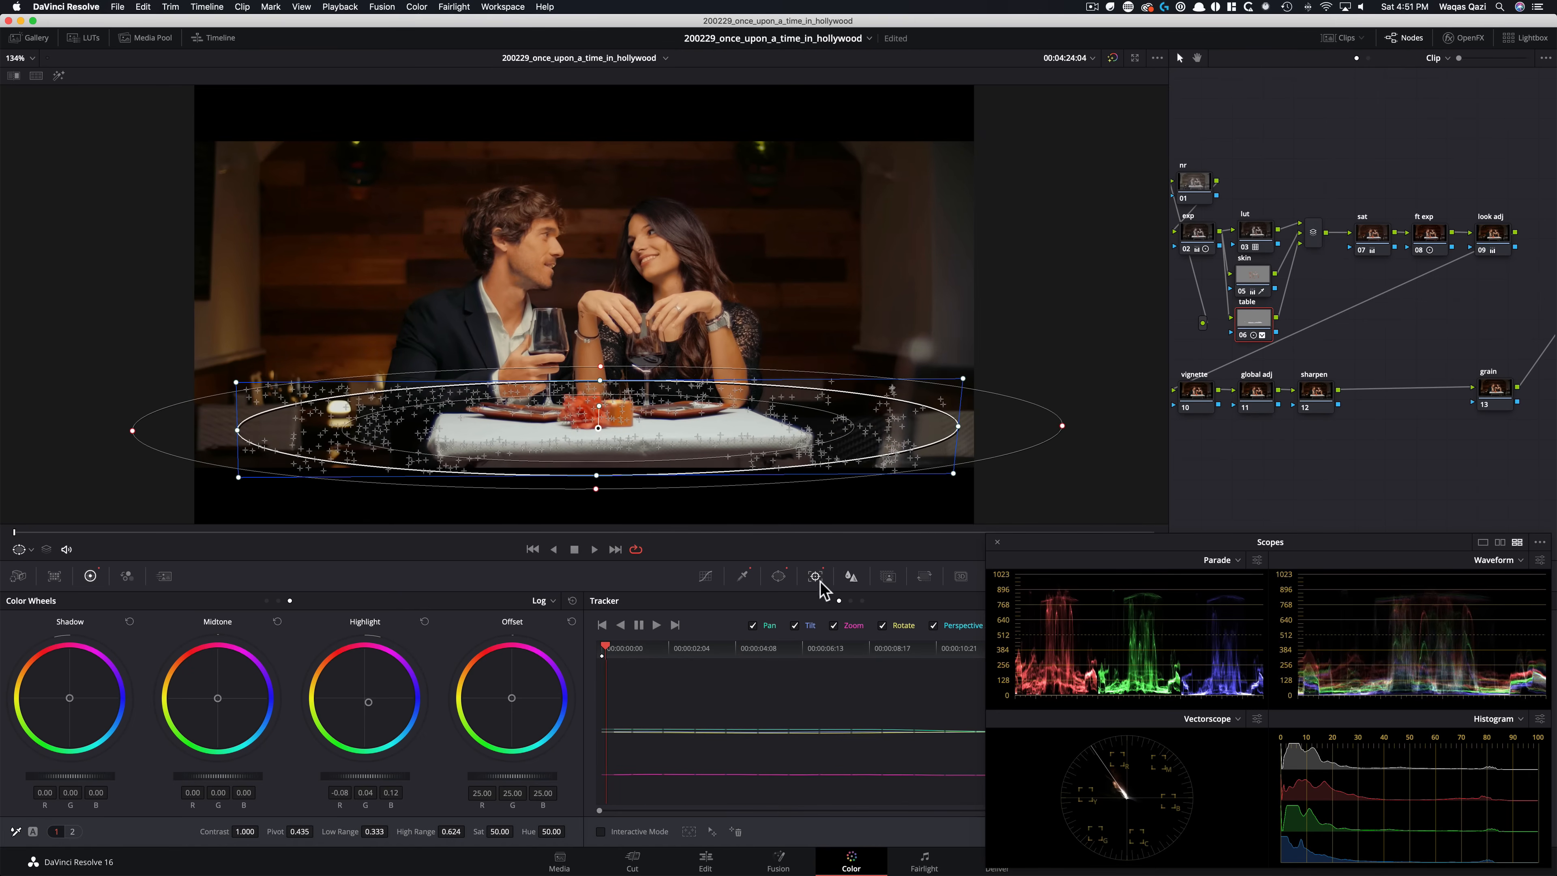
Play the clip and compare the windowed table grade with its node bypassed and enabled
{"action": "key", "text": "super+d"}
{"action": "key", "text": "super+w"}
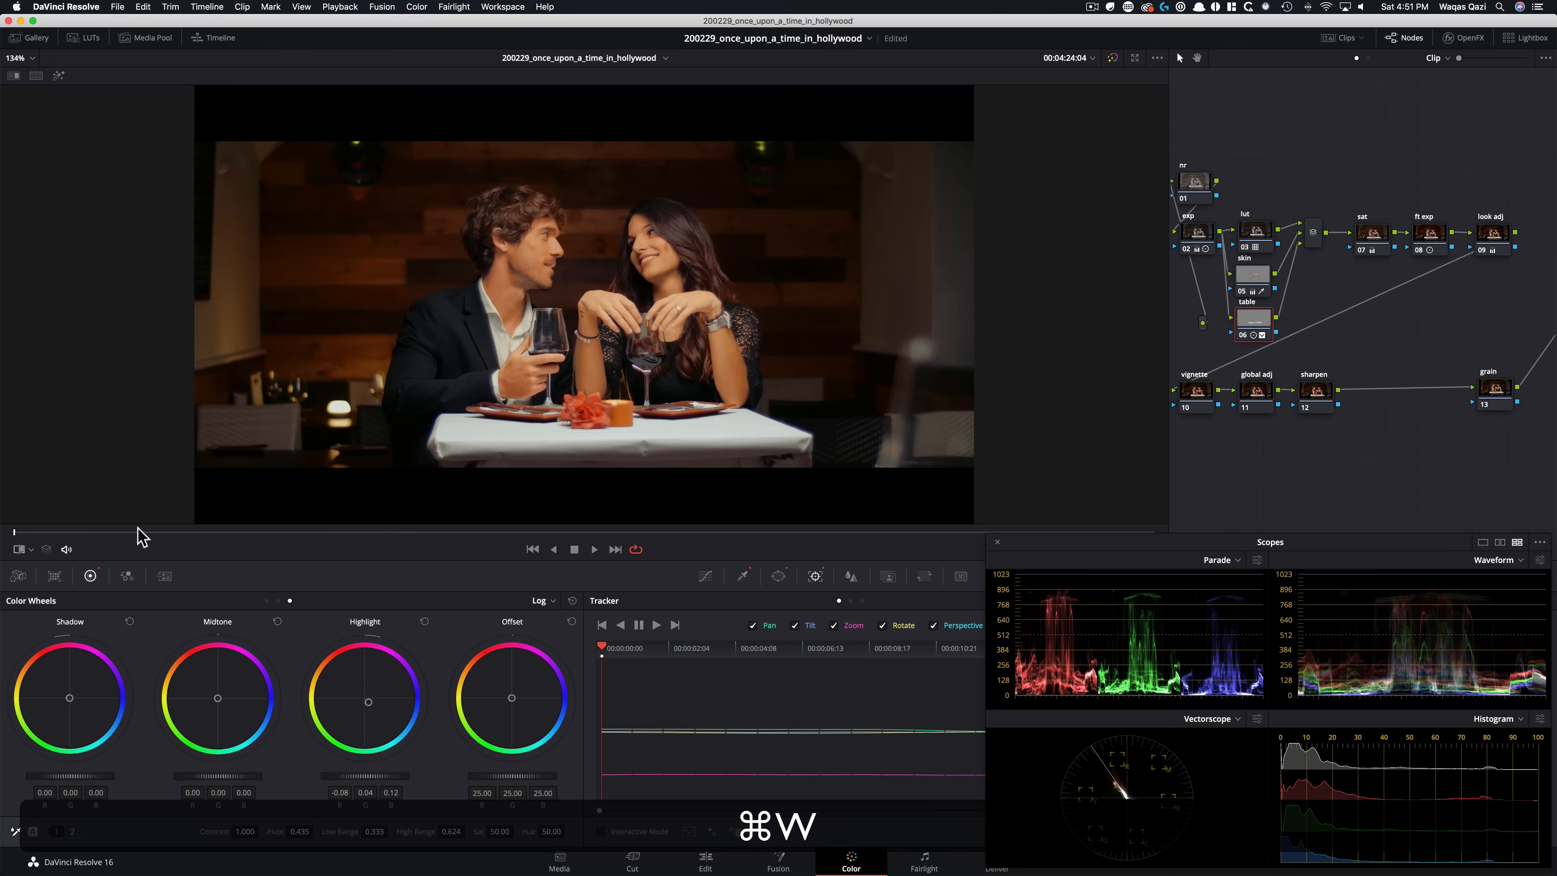
{"action": "key", "text": "space"}
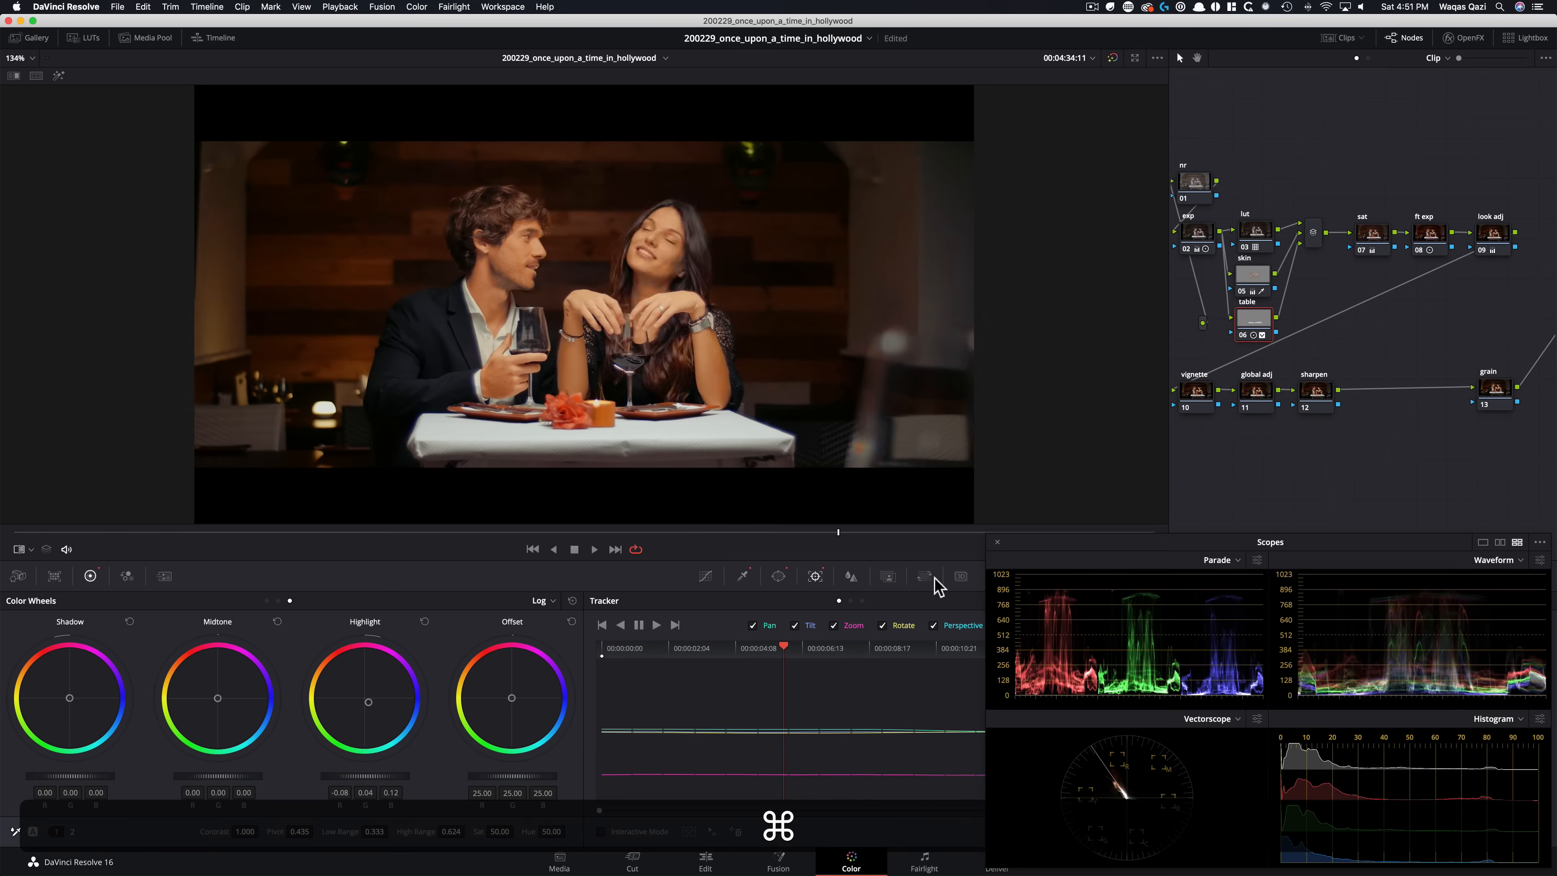
{"action": "key", "text": "super+d"}
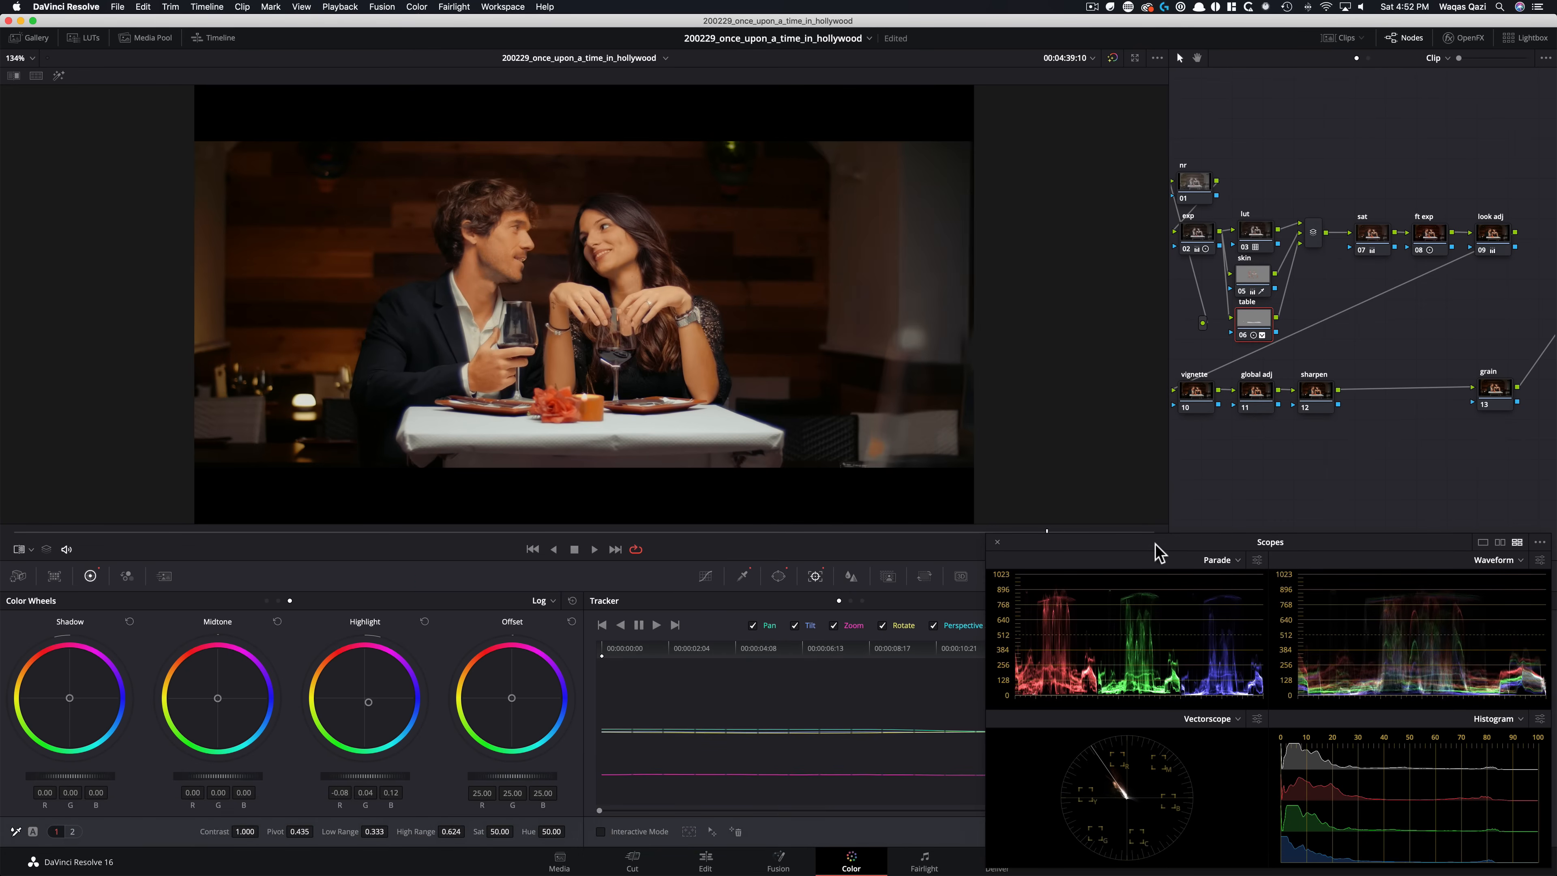
{"action": "key", "text": "super+d"}
Check the couple shot beside the enlarged reference still at several frames, including near the clip's start
{"action": "key", "text": "alt+super+w"}
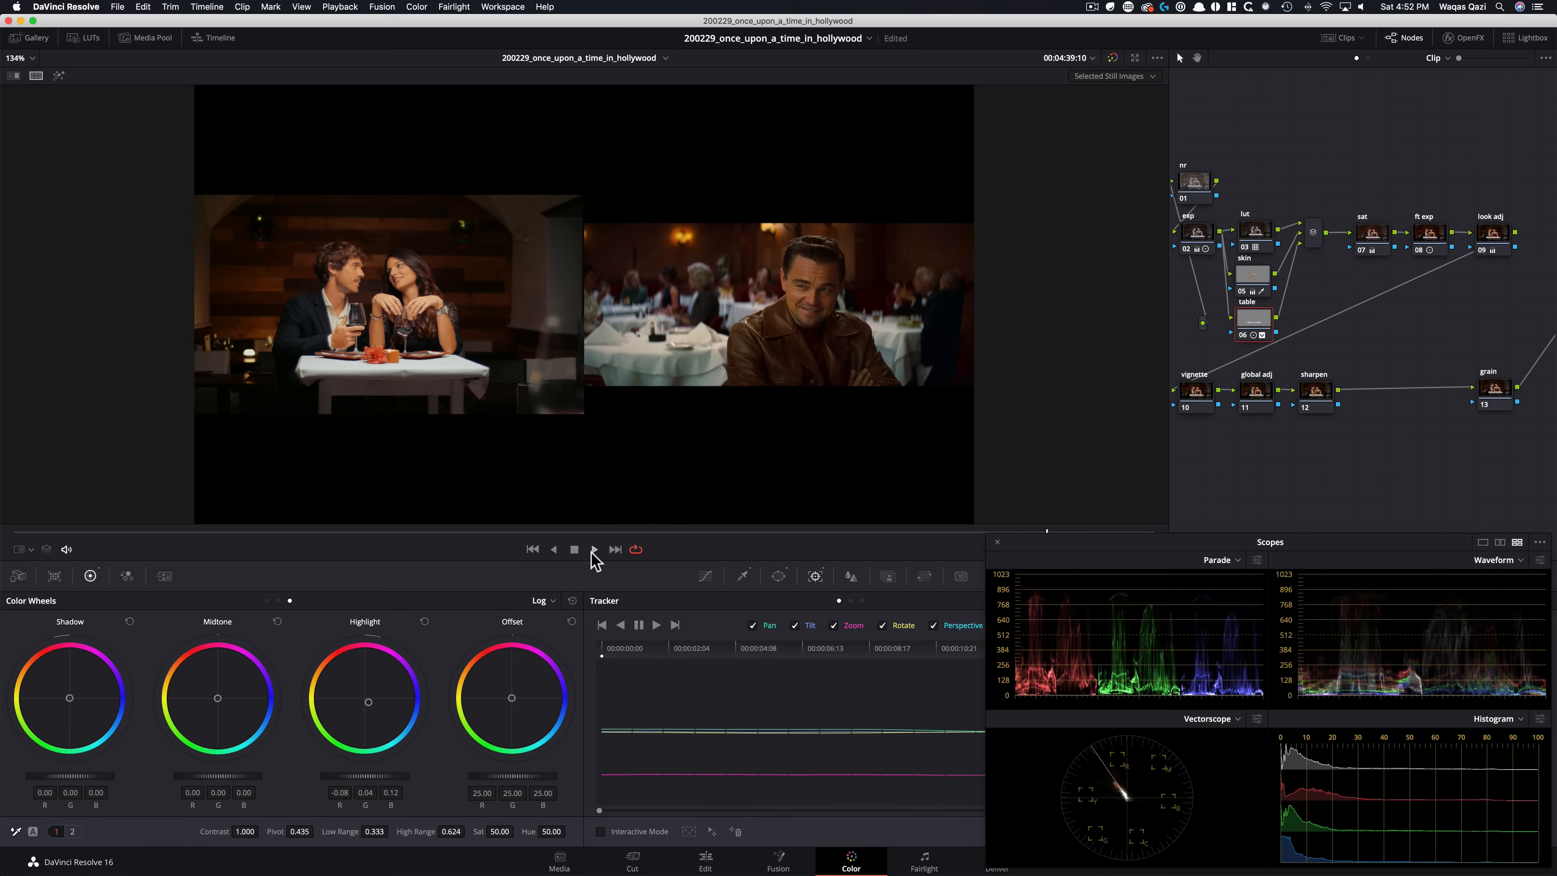
{"action": "key", "text": "super+equal"}
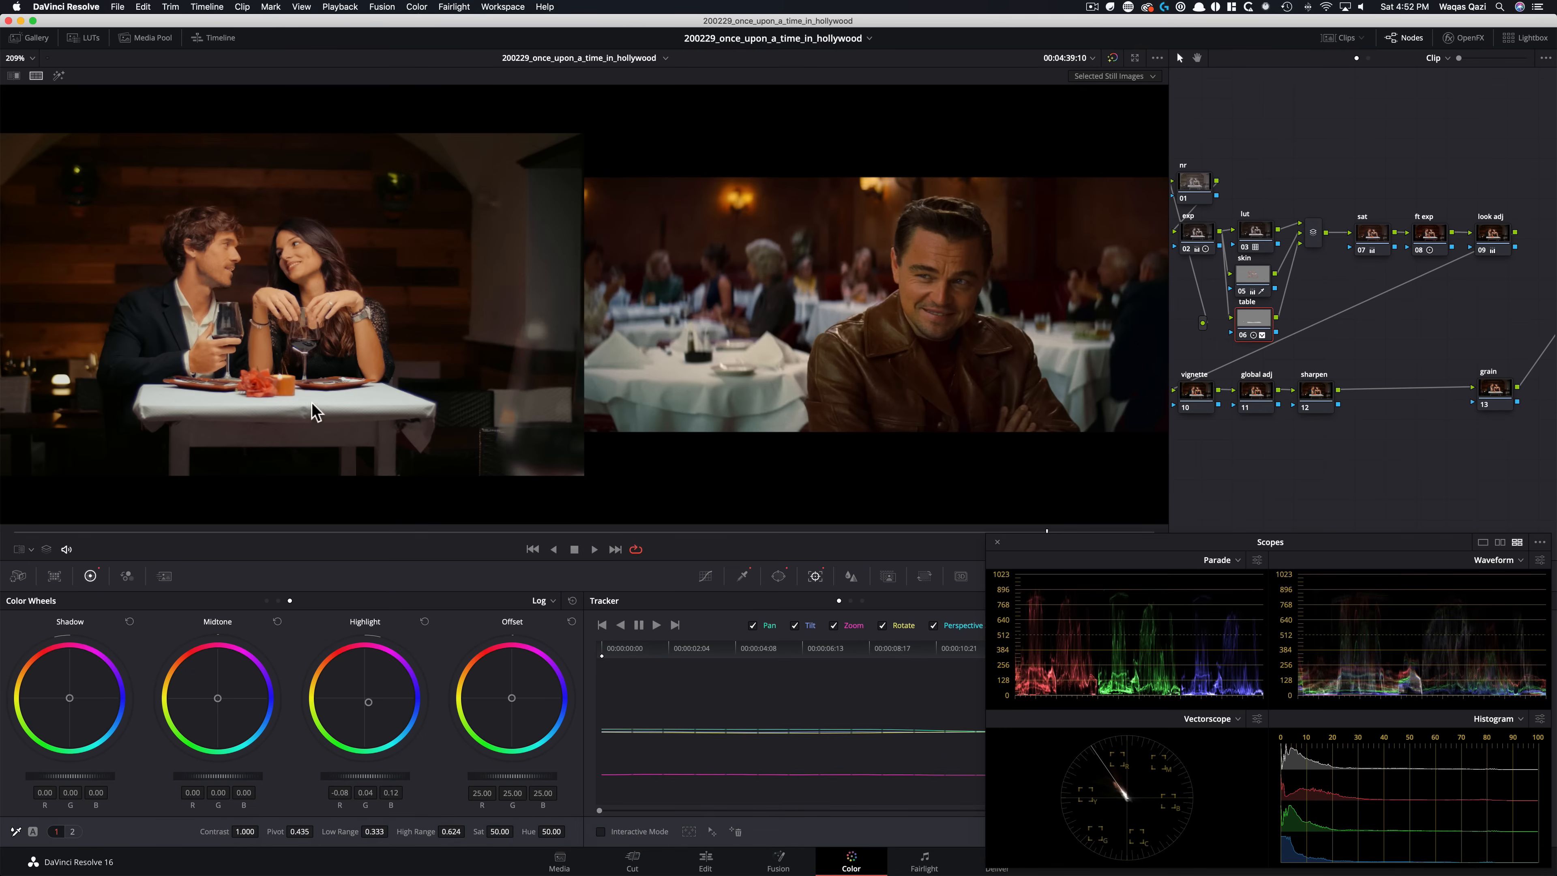
{"action": "key", "text": "super+d"}
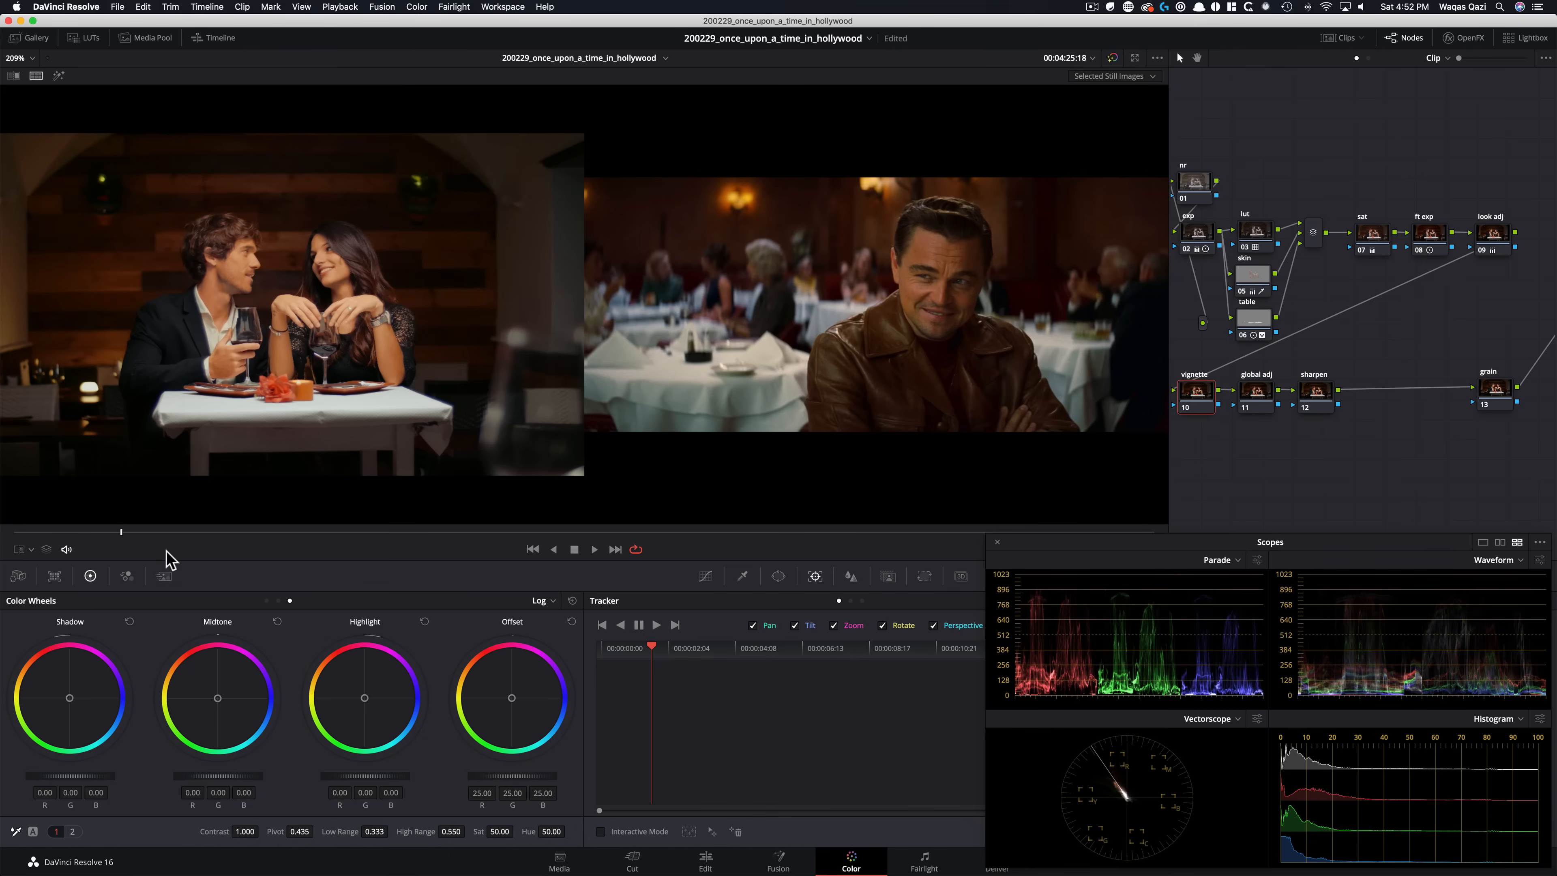
{"action": "left_click_drag", "start_coordinate": [92, 532], "coordinate": [783, 554]}
{"action": "left_click_drag", "start_coordinate": [83, 533], "coordinate": [23, 535]}
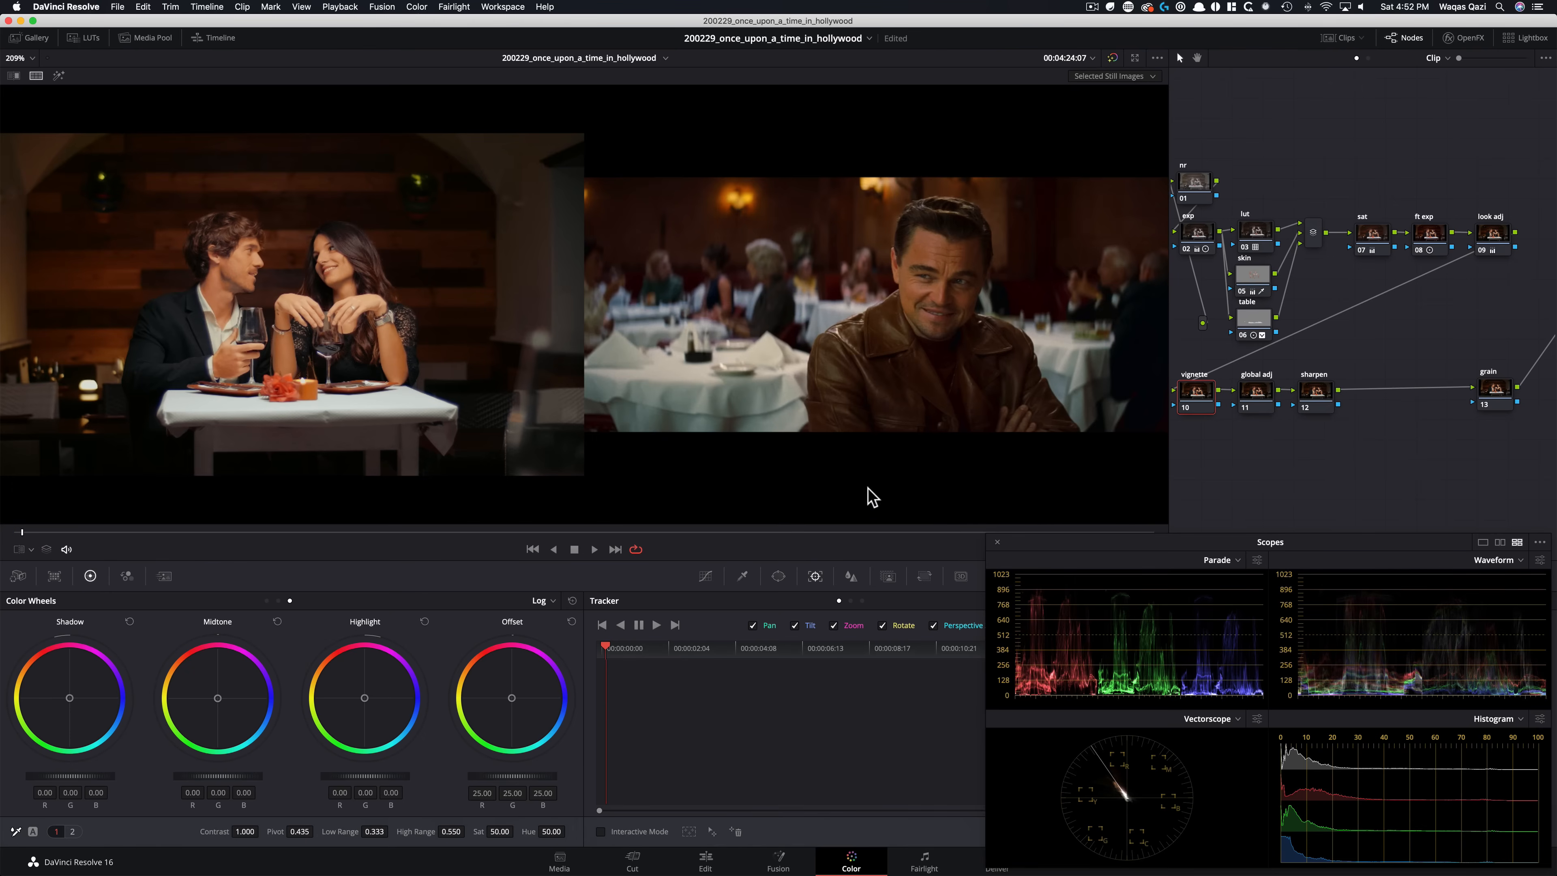
Lower the primaries gain to 0.93 on the global adj node and compare with all grades bypassed
{"action": "left_click", "coordinate": [1254, 399]}
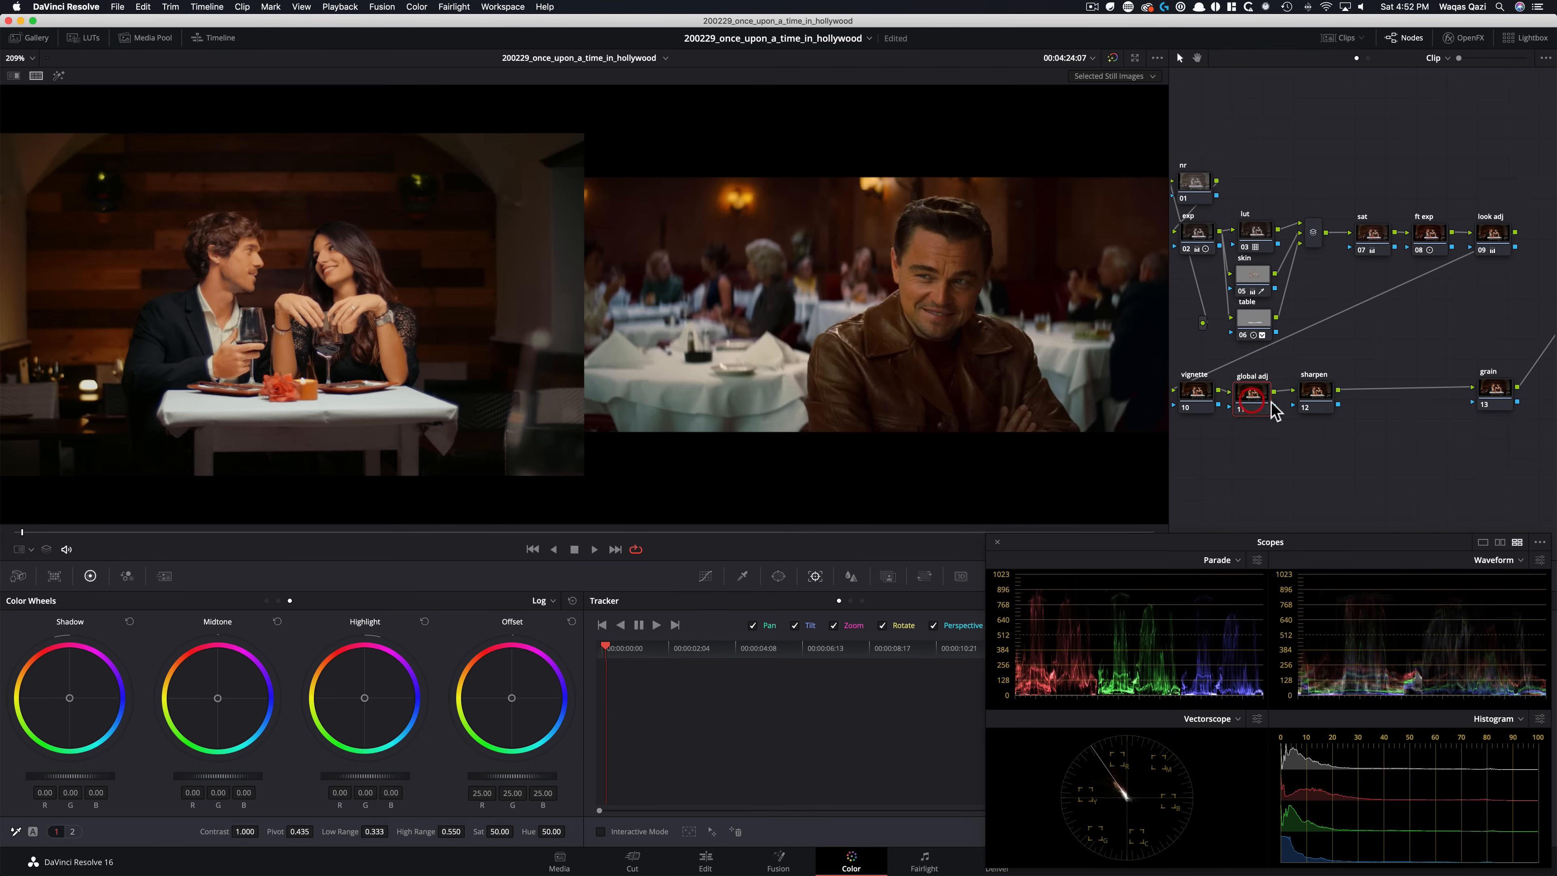
{"action": "left_click_drag", "start_coordinate": [1259, 396], "coordinate": [1259, 397]}
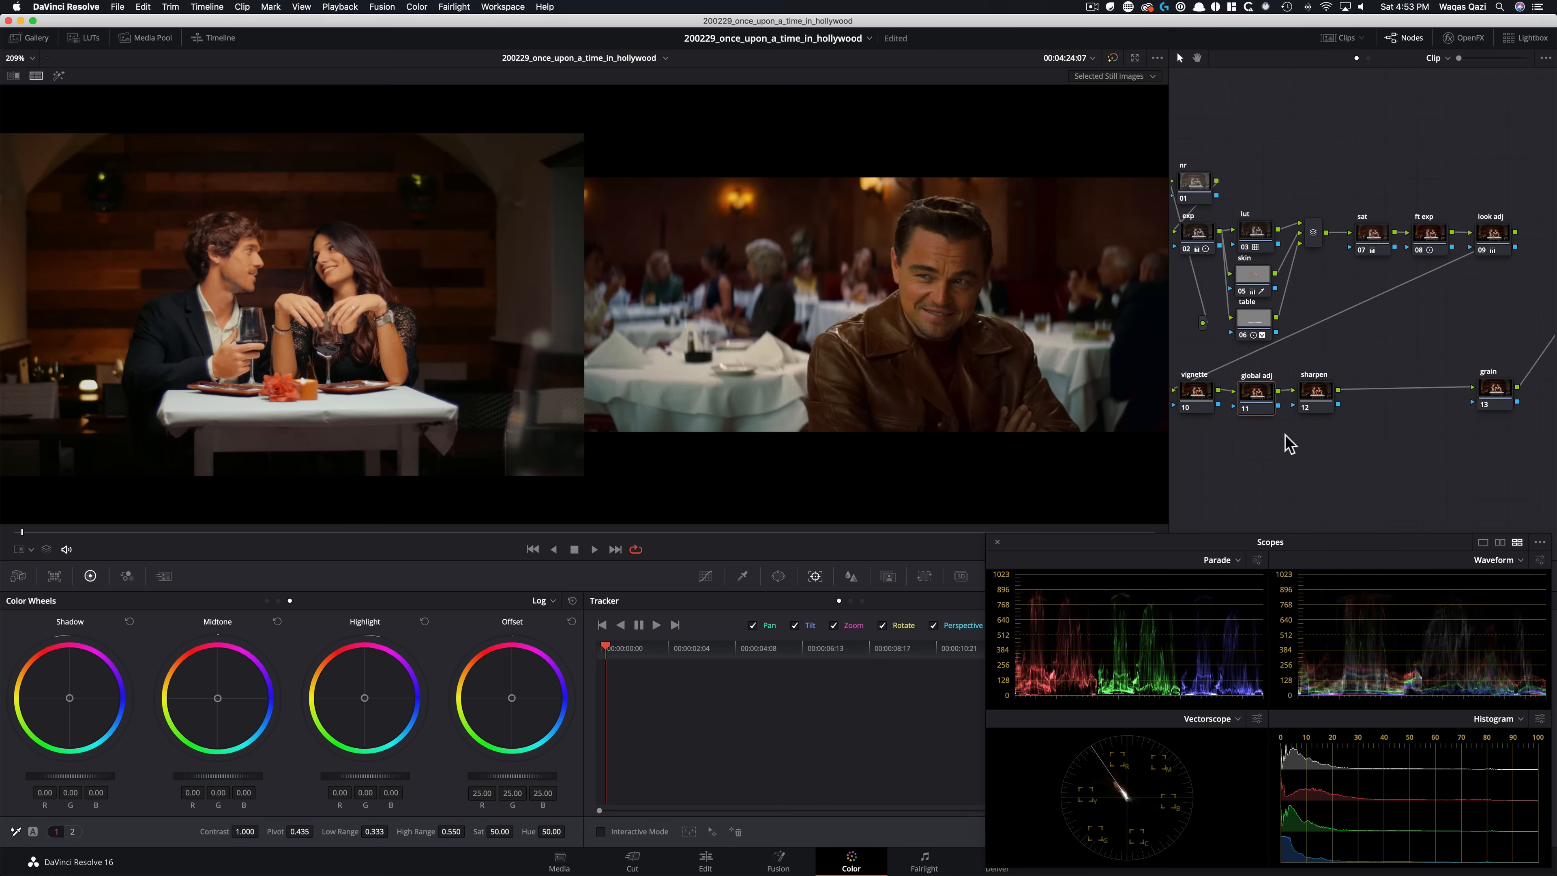
{"action": "left_click", "coordinate": [267, 600]}
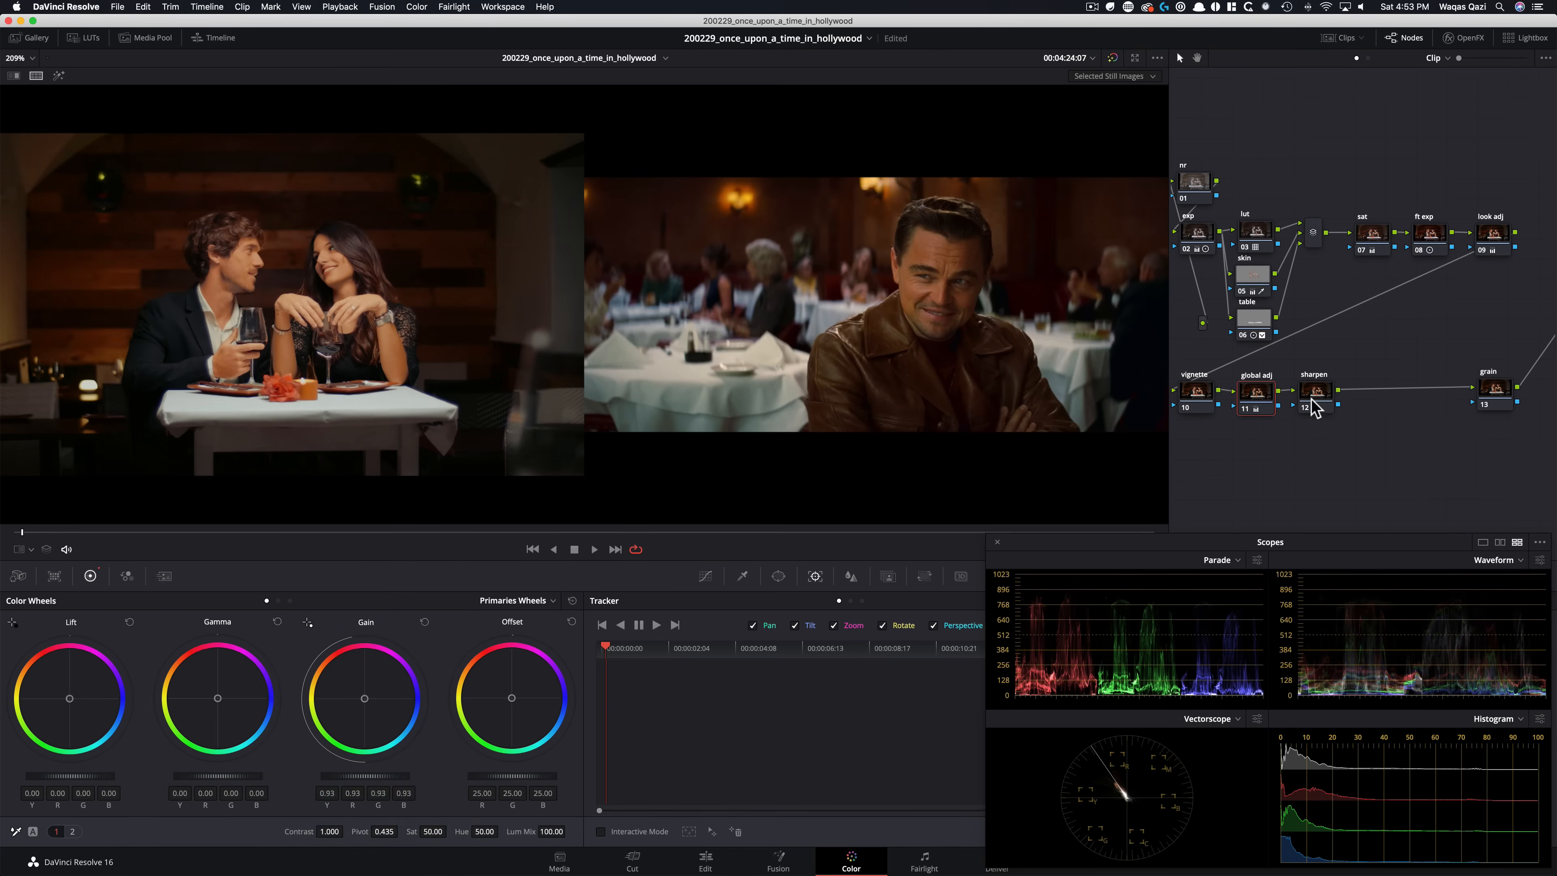
{"action": "key", "text": "shift+d"}
{"action": "key", "text": "shift+d"}
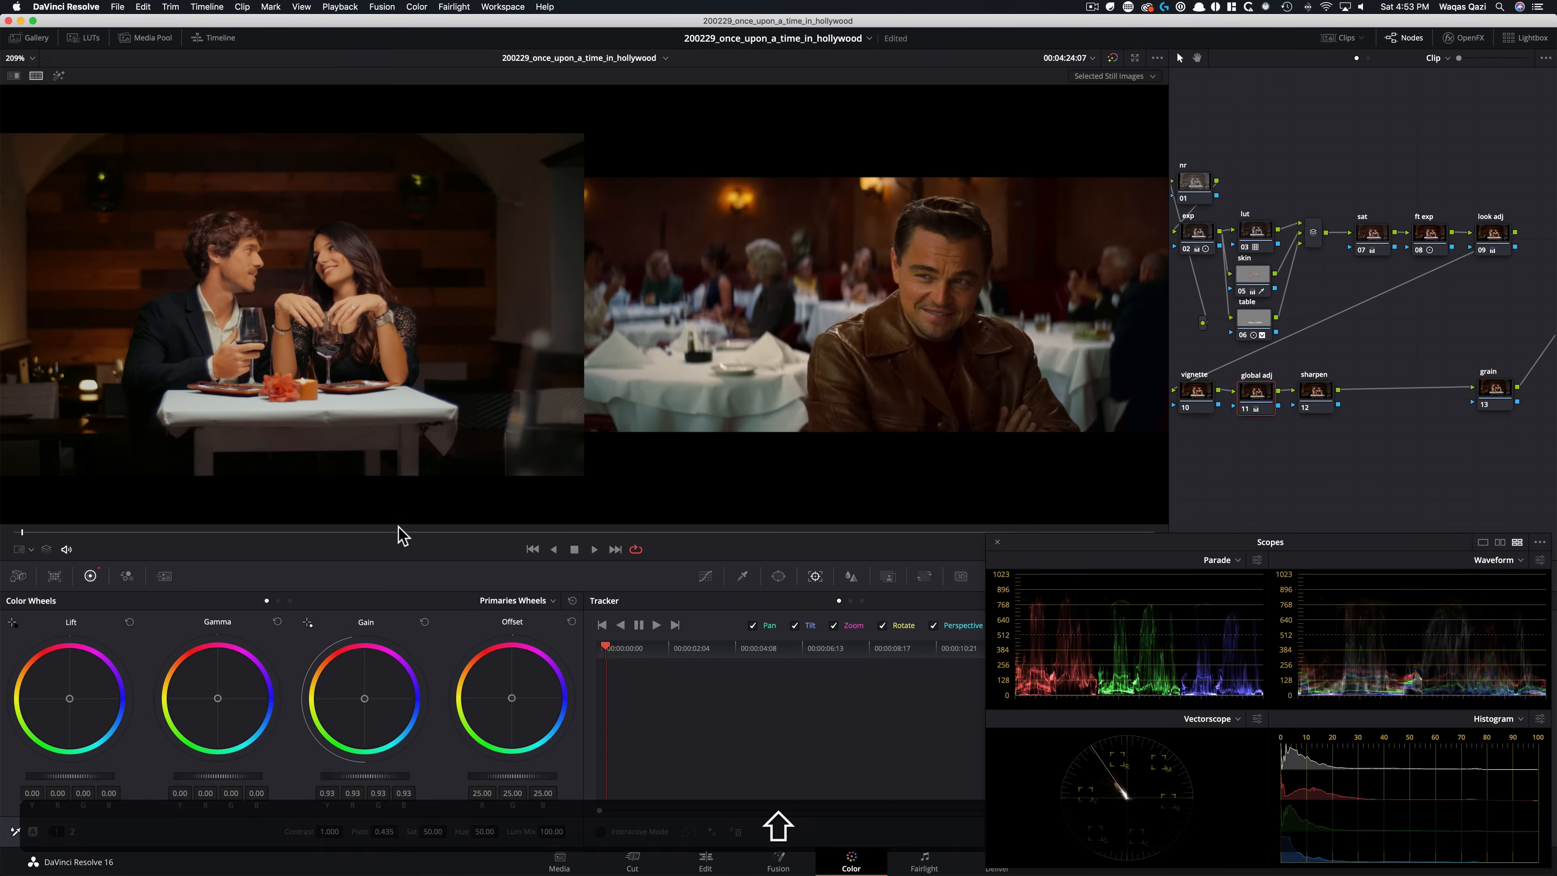
Try a gamma of -0.01 on the global adj node while switching between the full-frame clip and the reference still
{"action": "key", "text": "super+w"}
{"action": "key", "text": "super+w"}
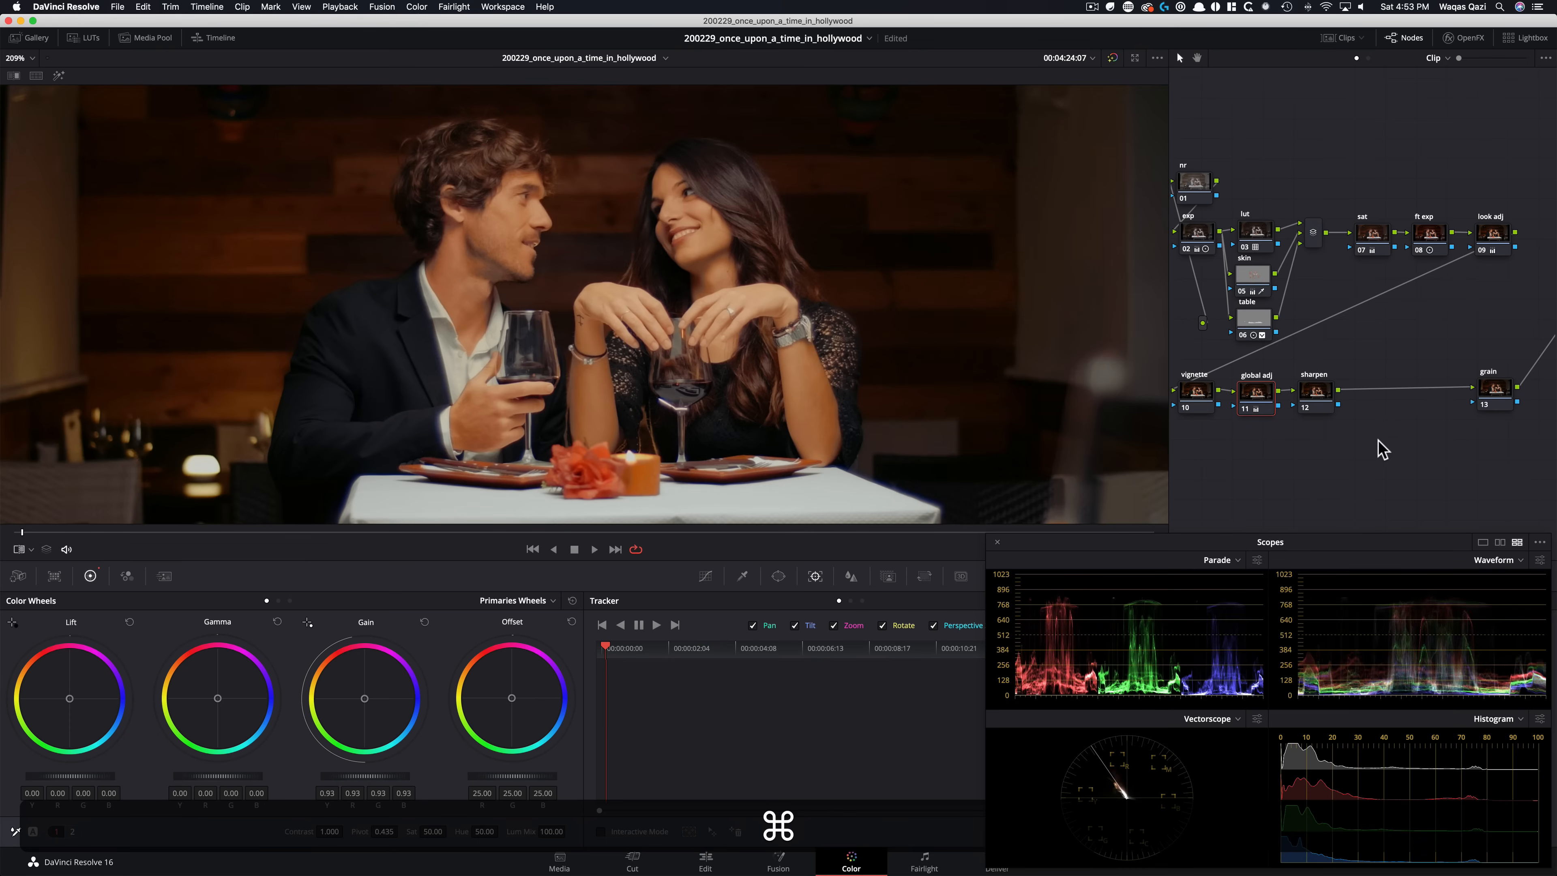
{"action": "key", "text": "super+w"}
{"action": "key", "text": "super+w"}
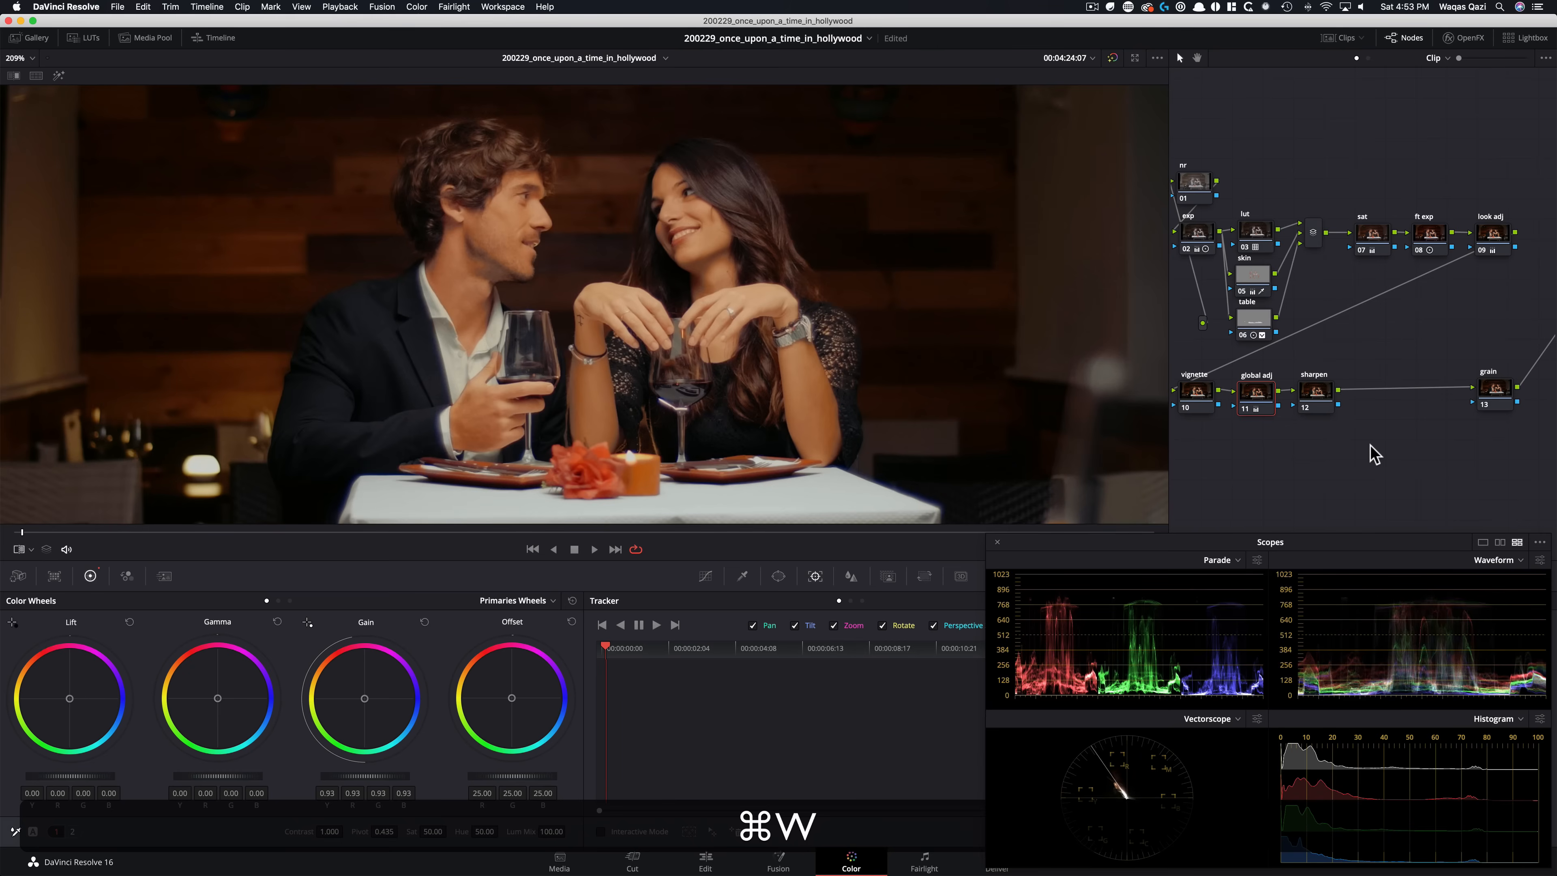
{"action": "key", "text": "super+w"}
{"action": "key", "text": "super+w"}
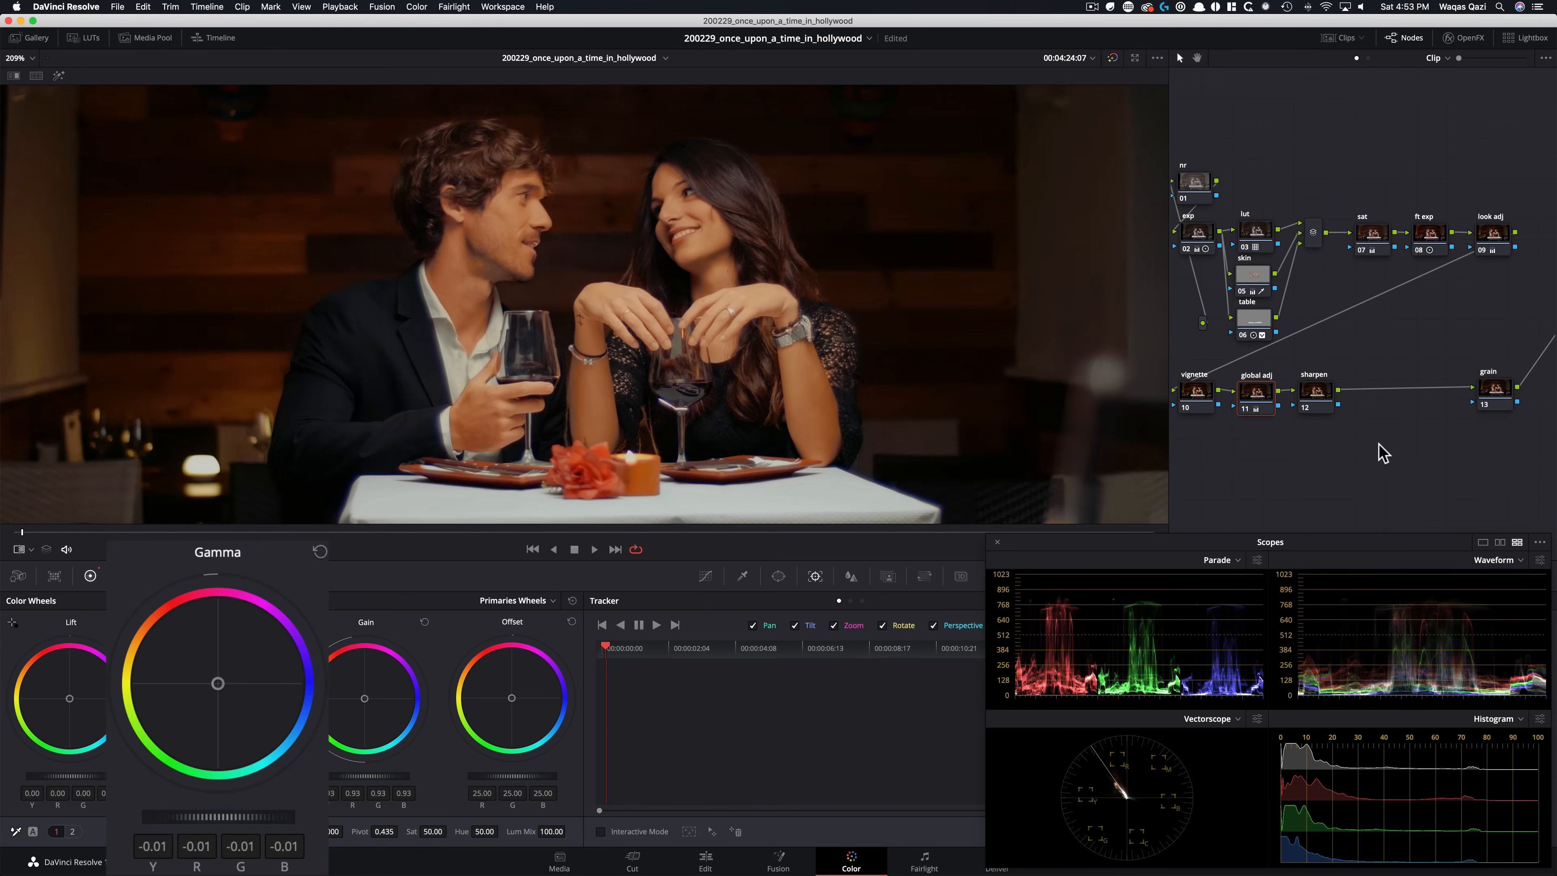
{"action": "key", "text": "super+w"}
{"action": "key", "text": "super+w"}
{"action": "key", "text": "super+w"}
{"action": "key", "text": "super+w"}
{"action": "key", "text": "super+w"}
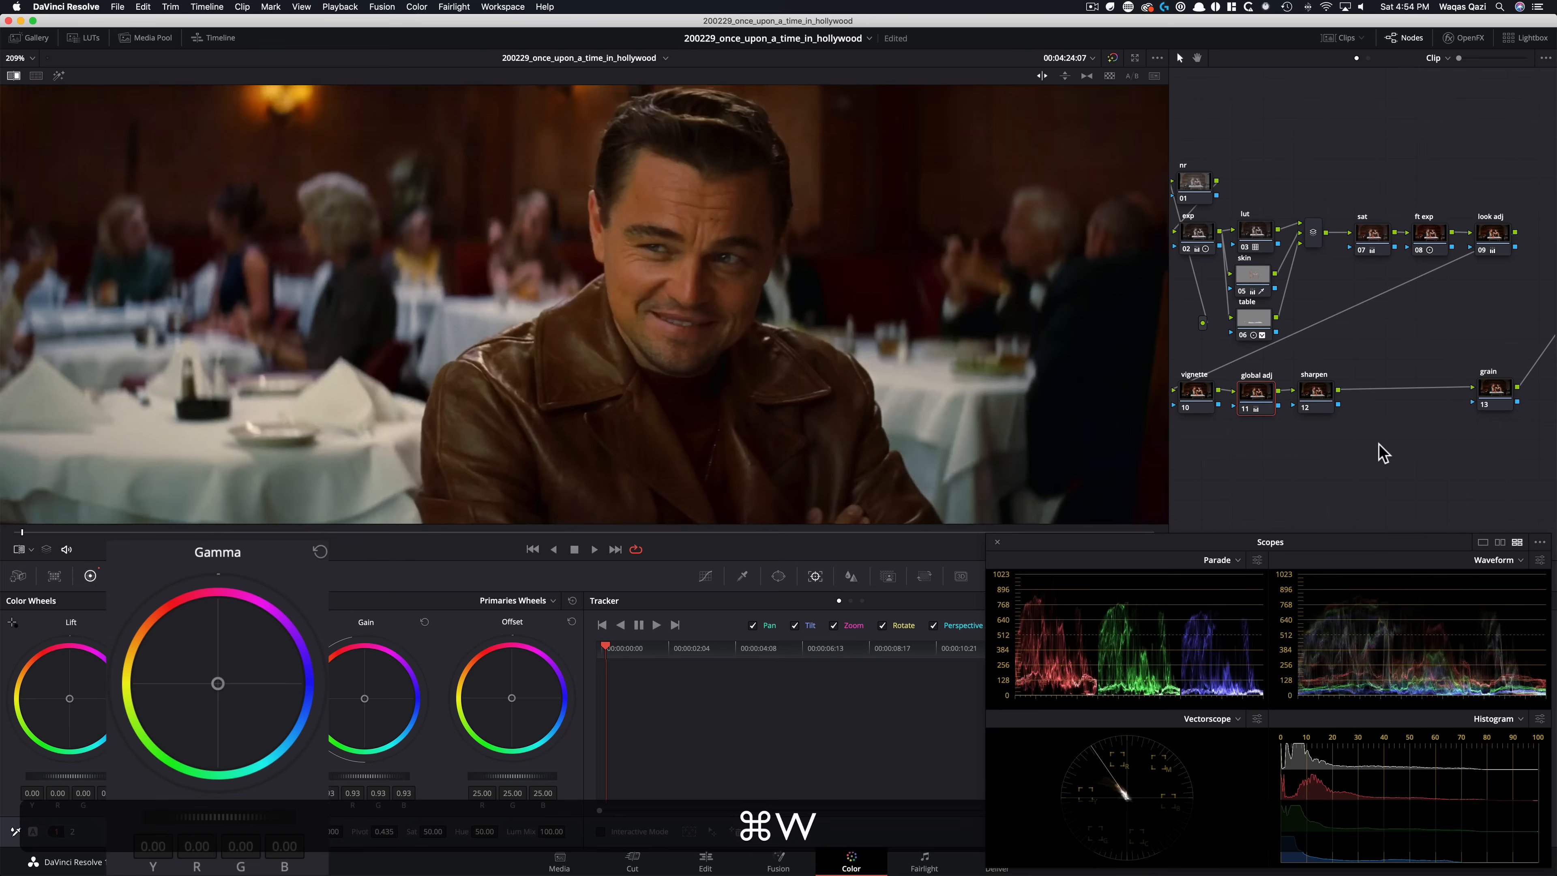
Lower the global adj gain to 0.88 while comparing the clip's image and scopes with the reference still
{"action": "key", "text": "super+w"}
{"action": "key", "text": "super+w"}
{"action": "key", "text": "super+w"}
{"action": "key", "text": "super+w"}
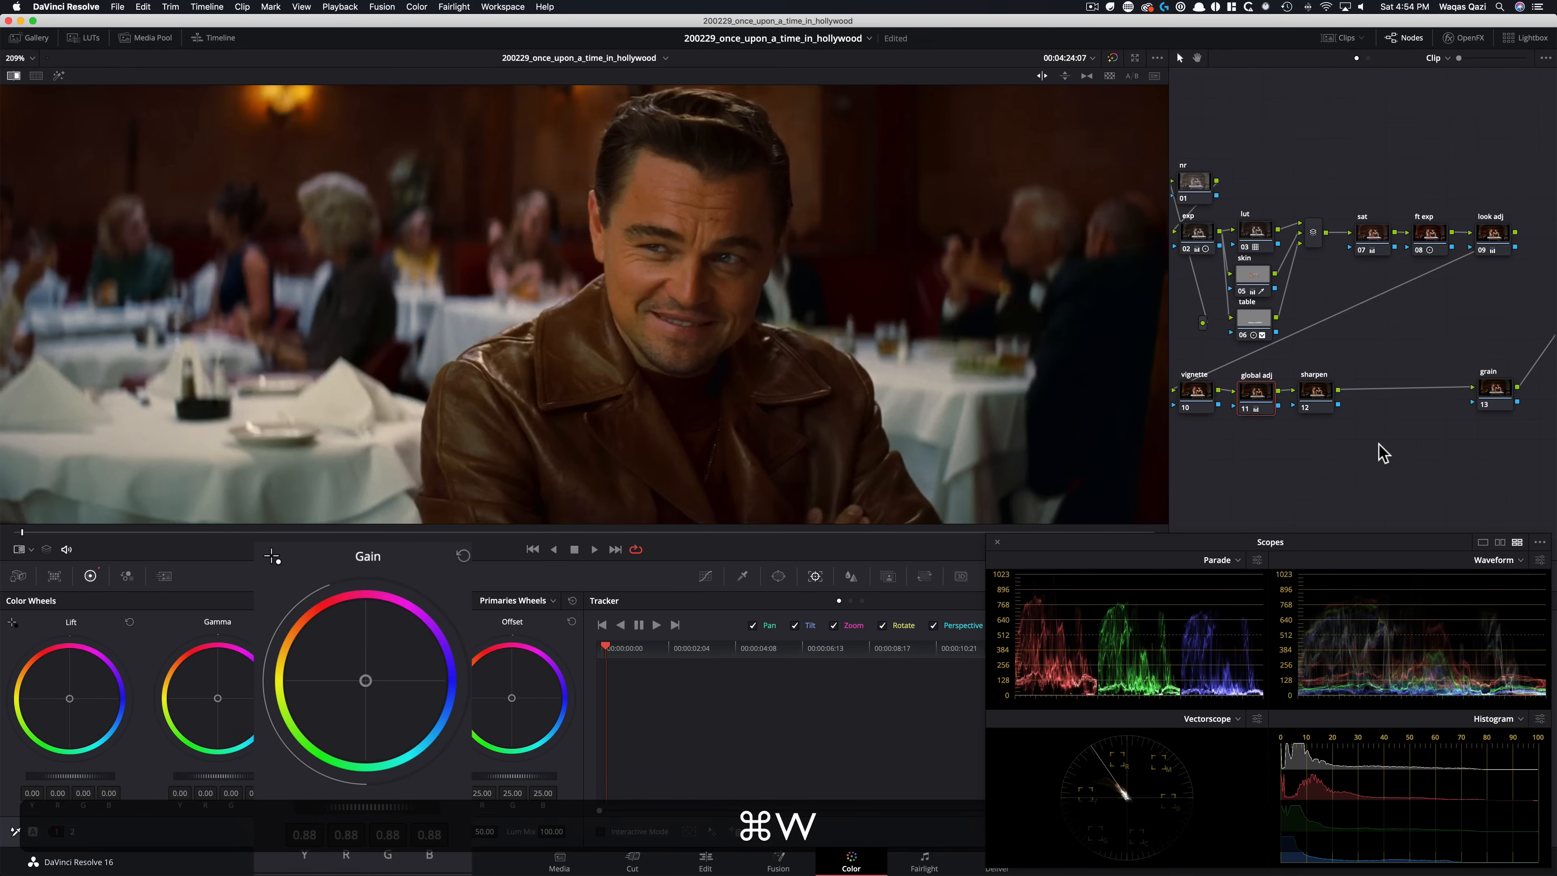
{"action": "key", "text": "super+w"}
{"action": "key", "text": "super+w"}
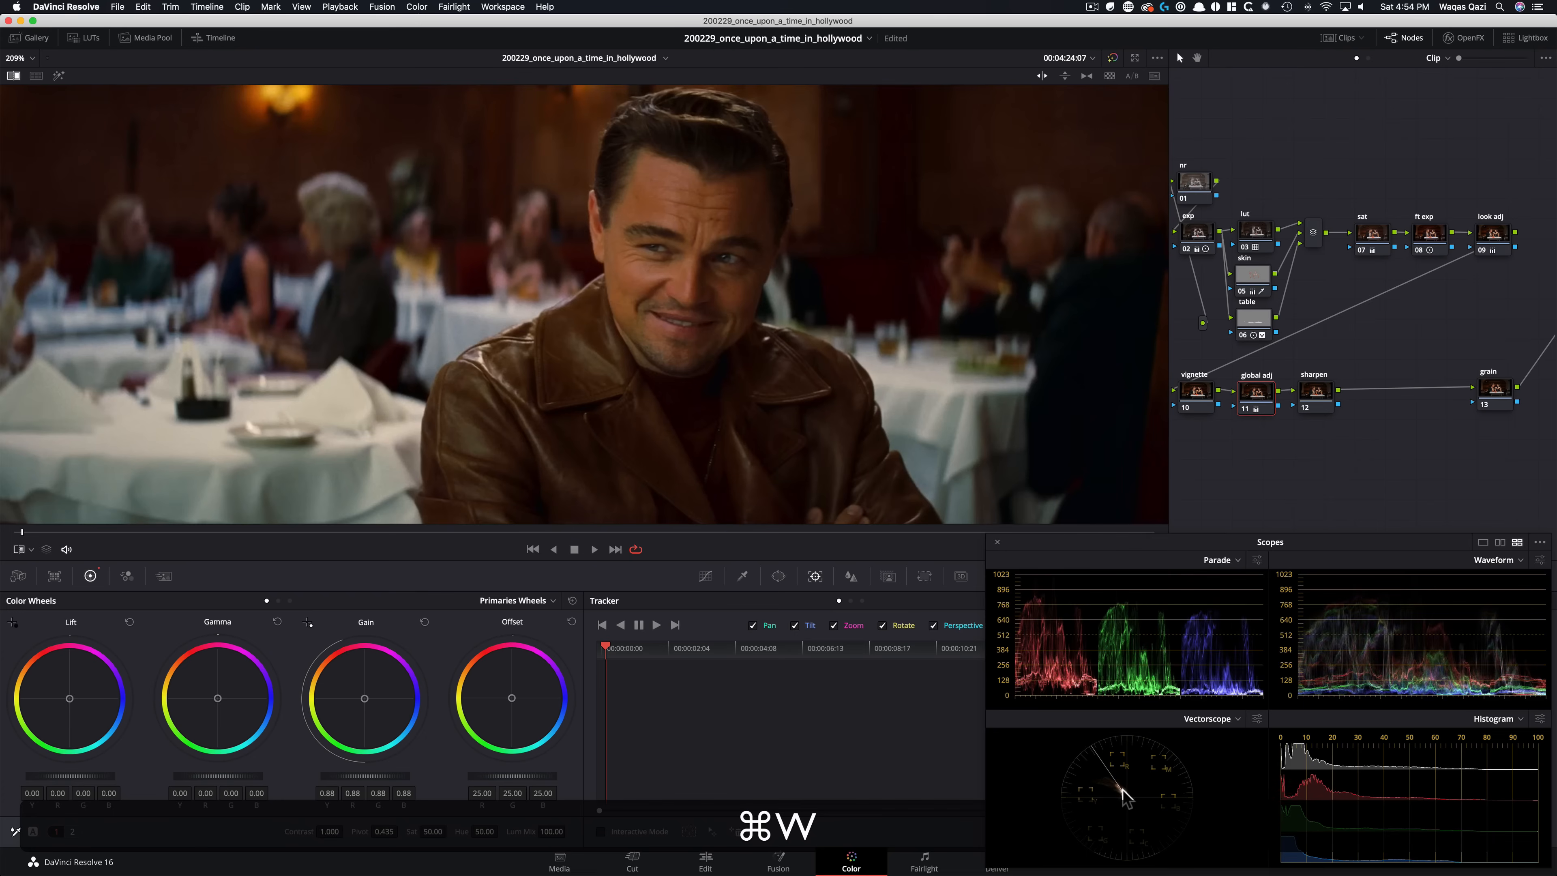
{"action": "key", "text": "super+w"}
{"action": "key", "text": "super+w"}
{"action": "key", "text": "super+w"}
{"action": "key", "text": "super+w"}
{"action": "key", "text": "super+w"}
{"action": "key", "text": "super+w"}
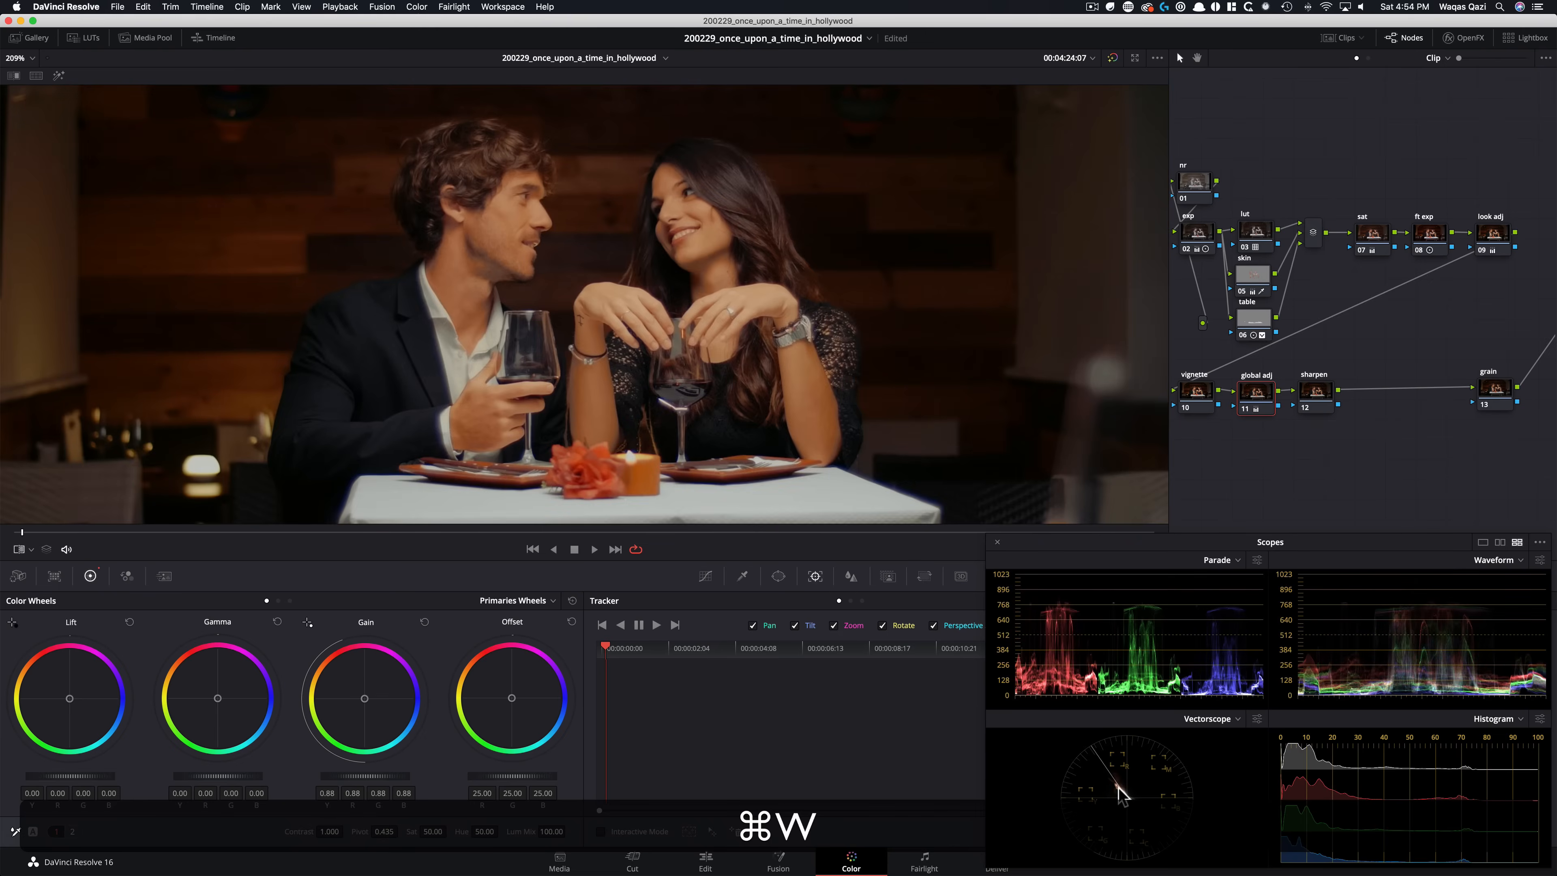
{"action": "key", "text": "super+w"}
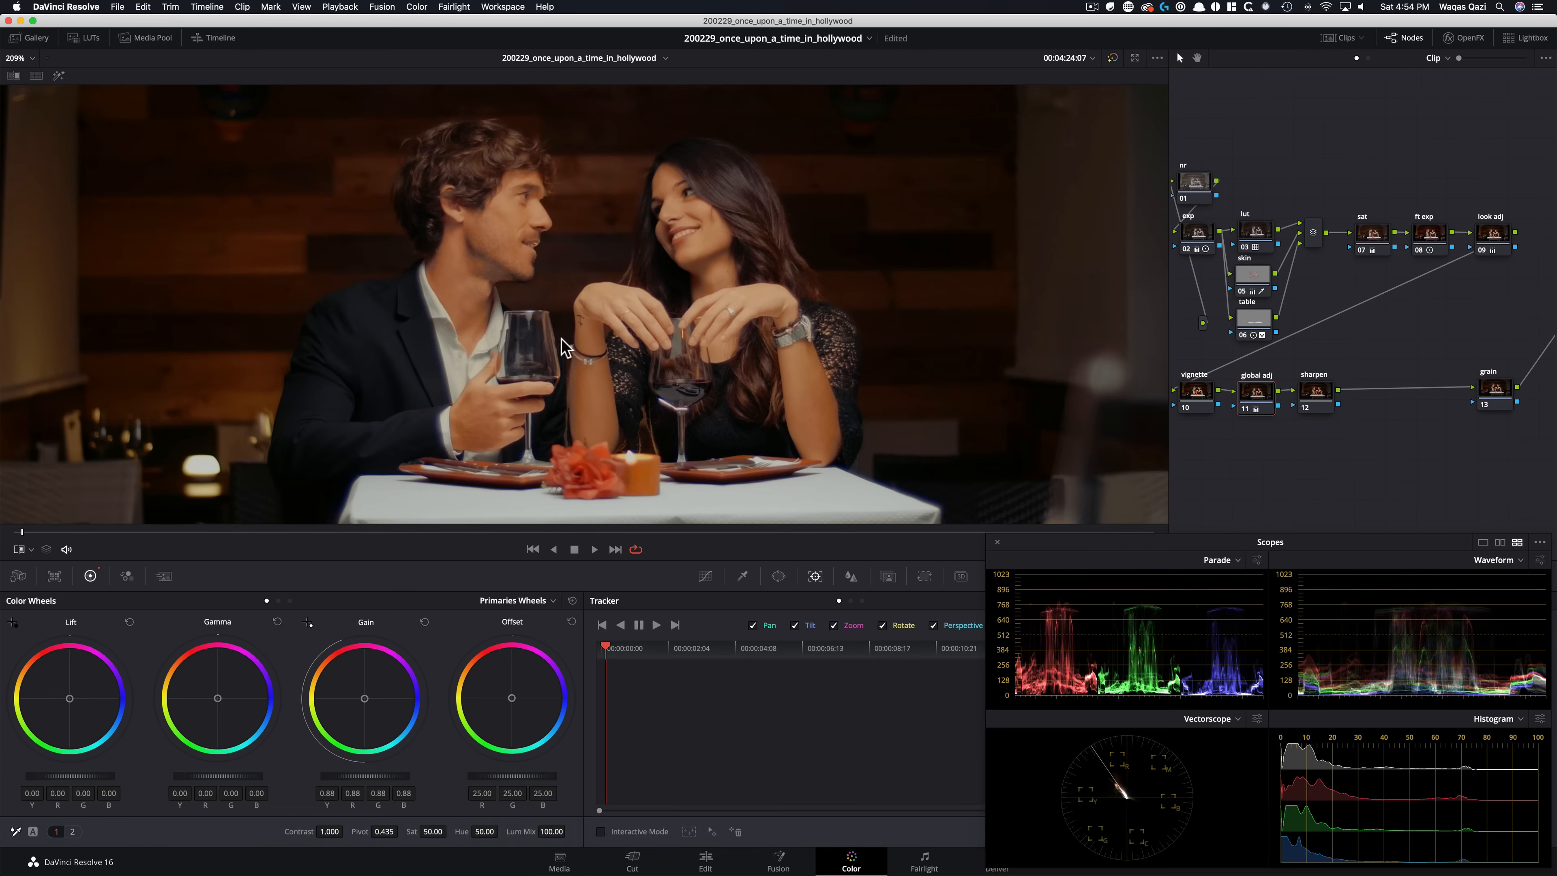
Compare the clip with all grades bypassed, and view the whole frame at the clip's end
{"action": "key", "text": "shift+d"}
{"action": "key", "text": "shift+d"}
{"action": "left_click_drag", "start_coordinate": [455, 532], "coordinate": [1189, 537]}
{"action": "key", "text": "shift+z"}
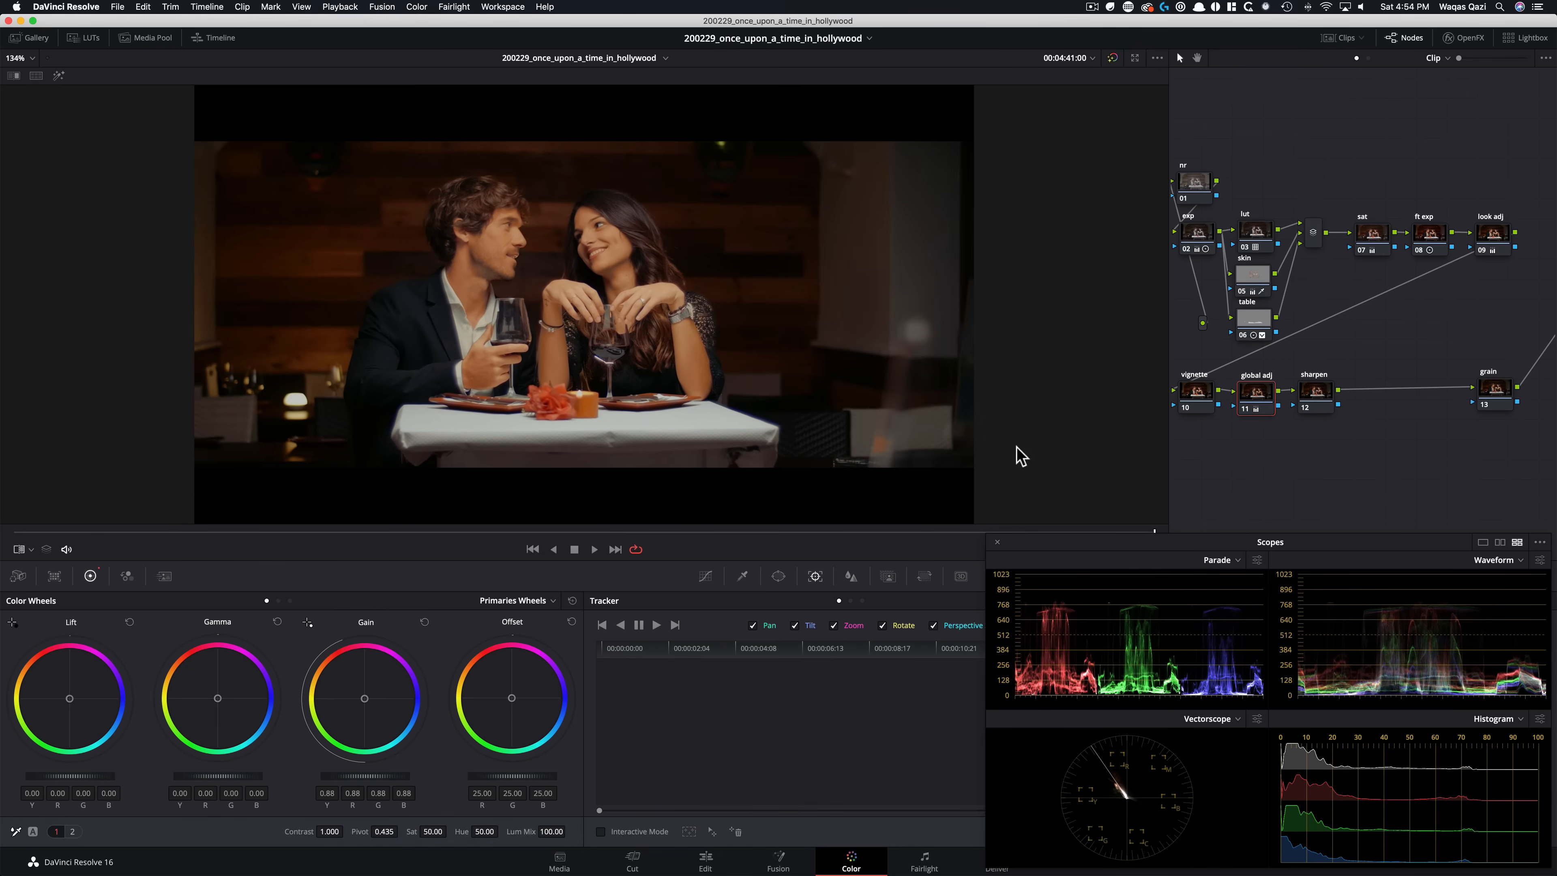
Raise the global adj gamma to 0.02, comparing against the reference still and with the node bypassed
{"action": "key", "text": "super+w"}
{"action": "key", "text": "super+w"}
{"action": "key", "text": "super+w"}
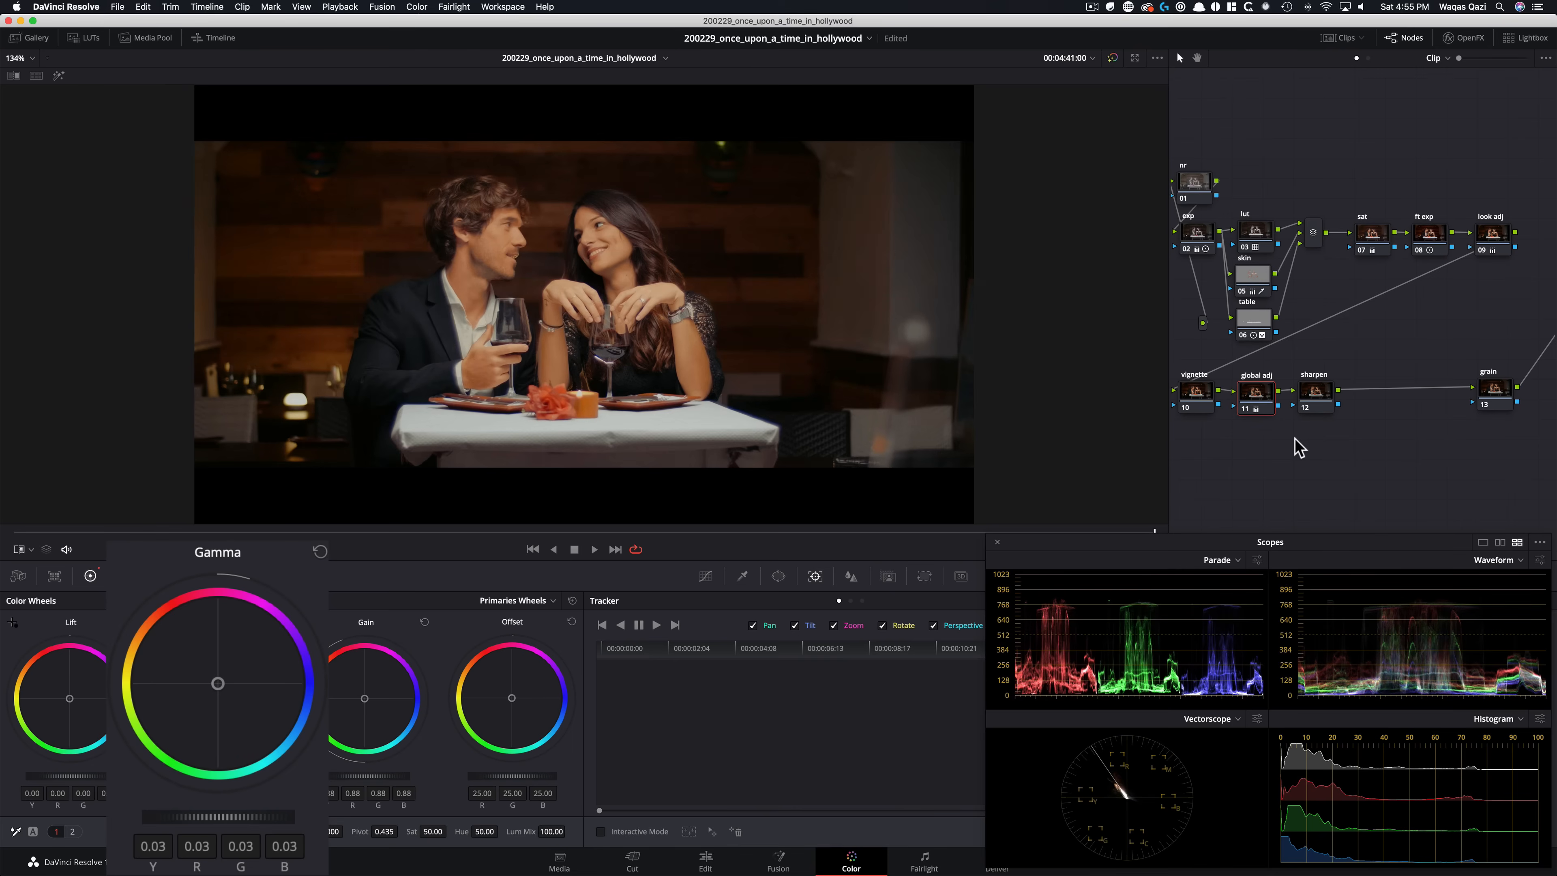
{"action": "key", "text": "super+d"}
{"action": "key", "text": "super+d"}
{"action": "key", "text": "super+d"}
{"action": "key", "text": "super+d"}
Lower the global adj gain to 0.85 against the reference still and compare with all grades bypassed
{"action": "key", "text": "super+w"}
{"action": "key", "text": "super+w"}
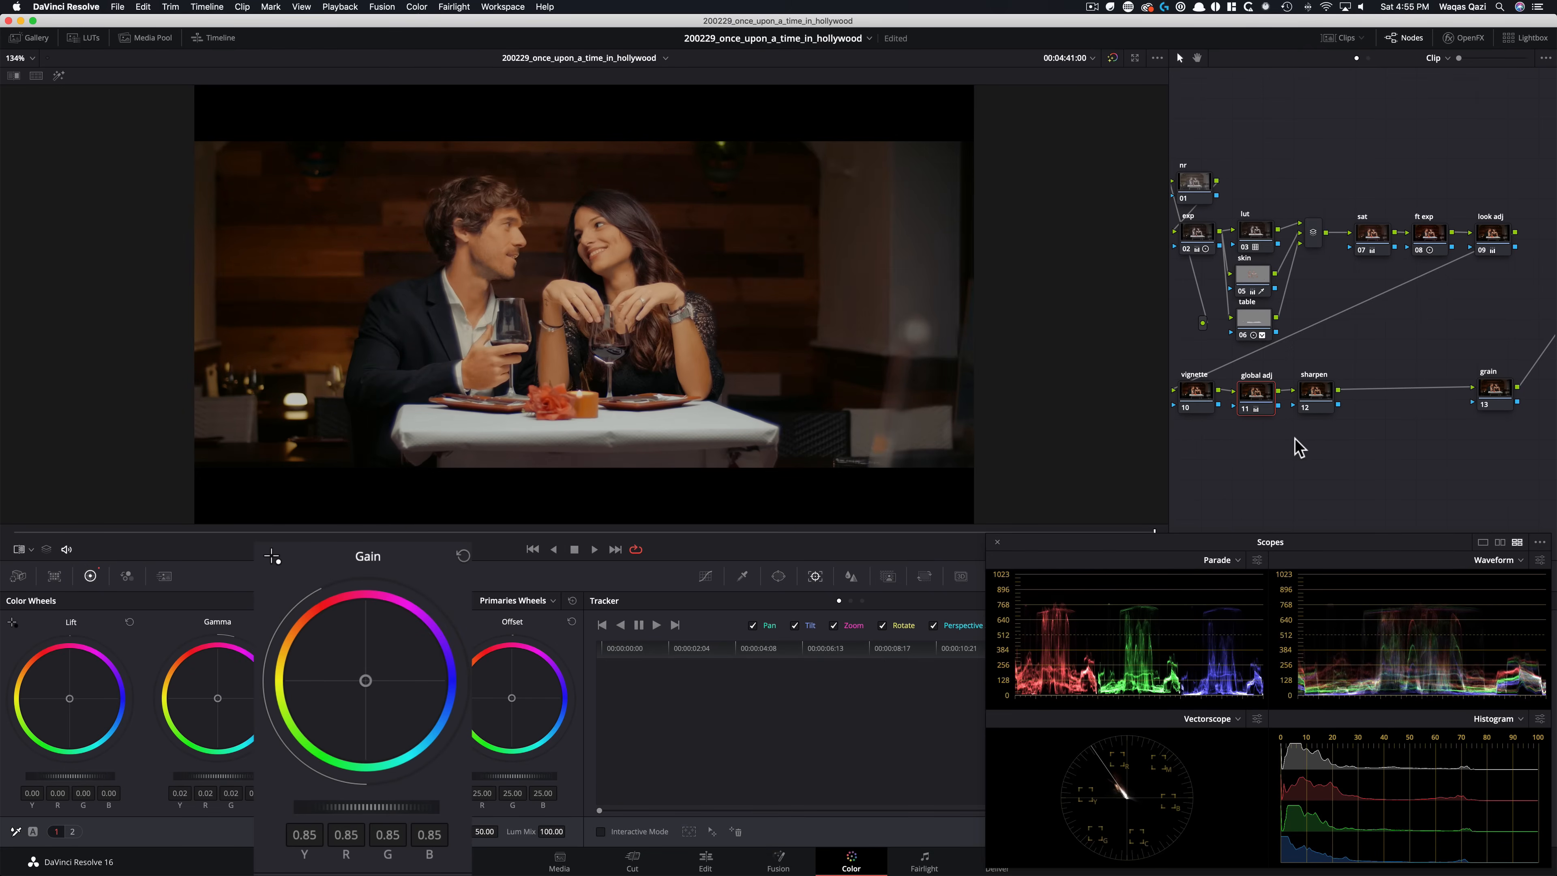
{"action": "key", "text": "super+w"}
{"action": "key", "text": "shift+super+w"}
{"action": "key", "text": "shift+d"}
{"action": "key", "text": "shift+d"}
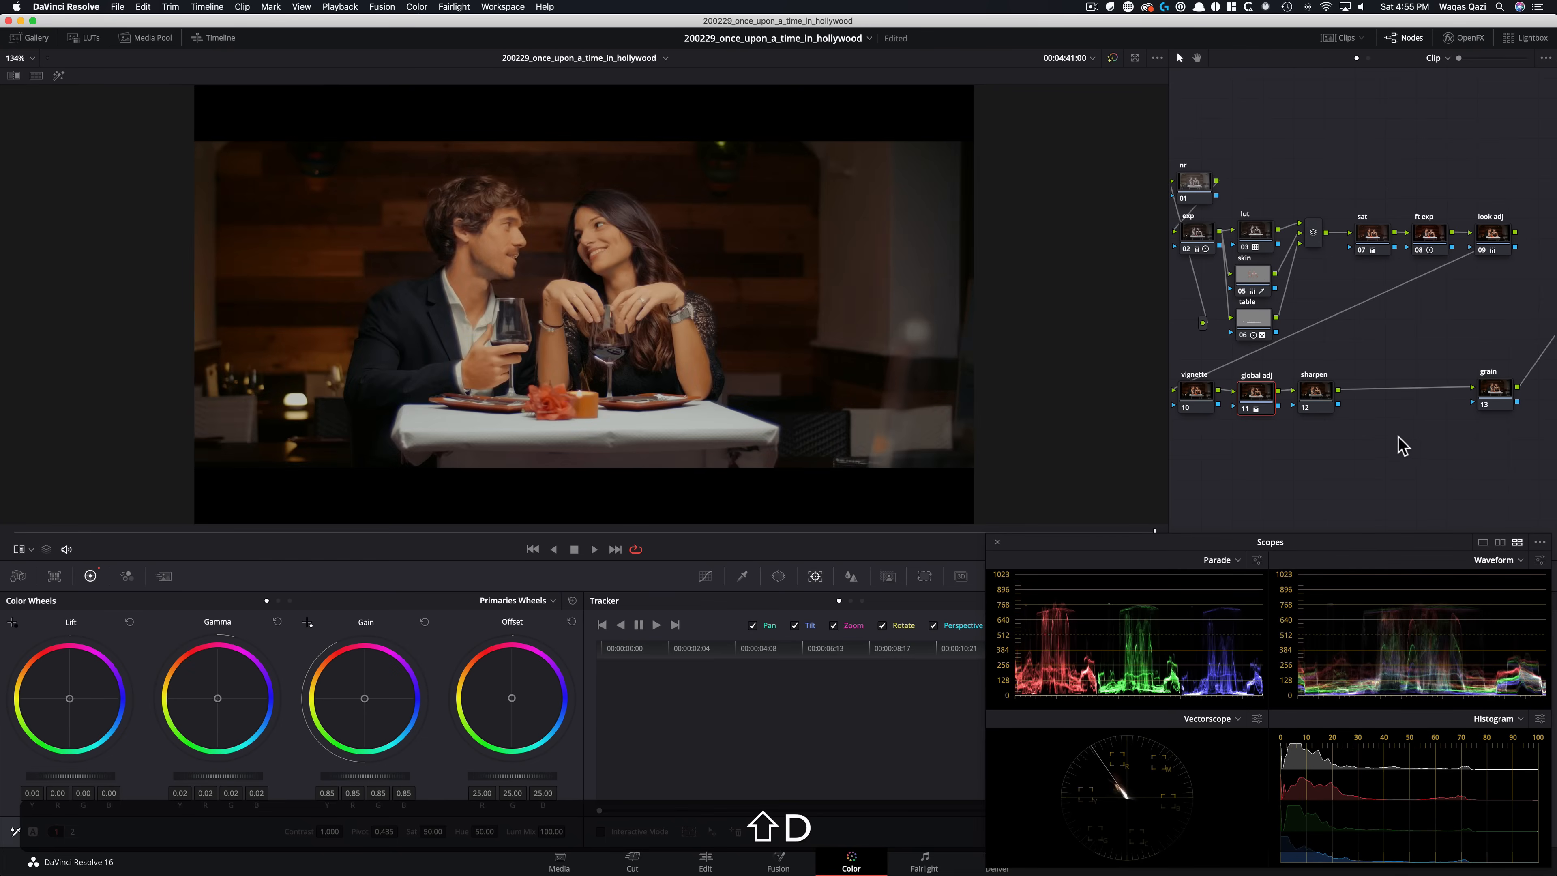
Warm the global adj highlights beside the reference with log highlight red 0.10, green -0.09, blue -0.11, and compare the node bypassed
{"action": "key", "text": "alt+super+w"}
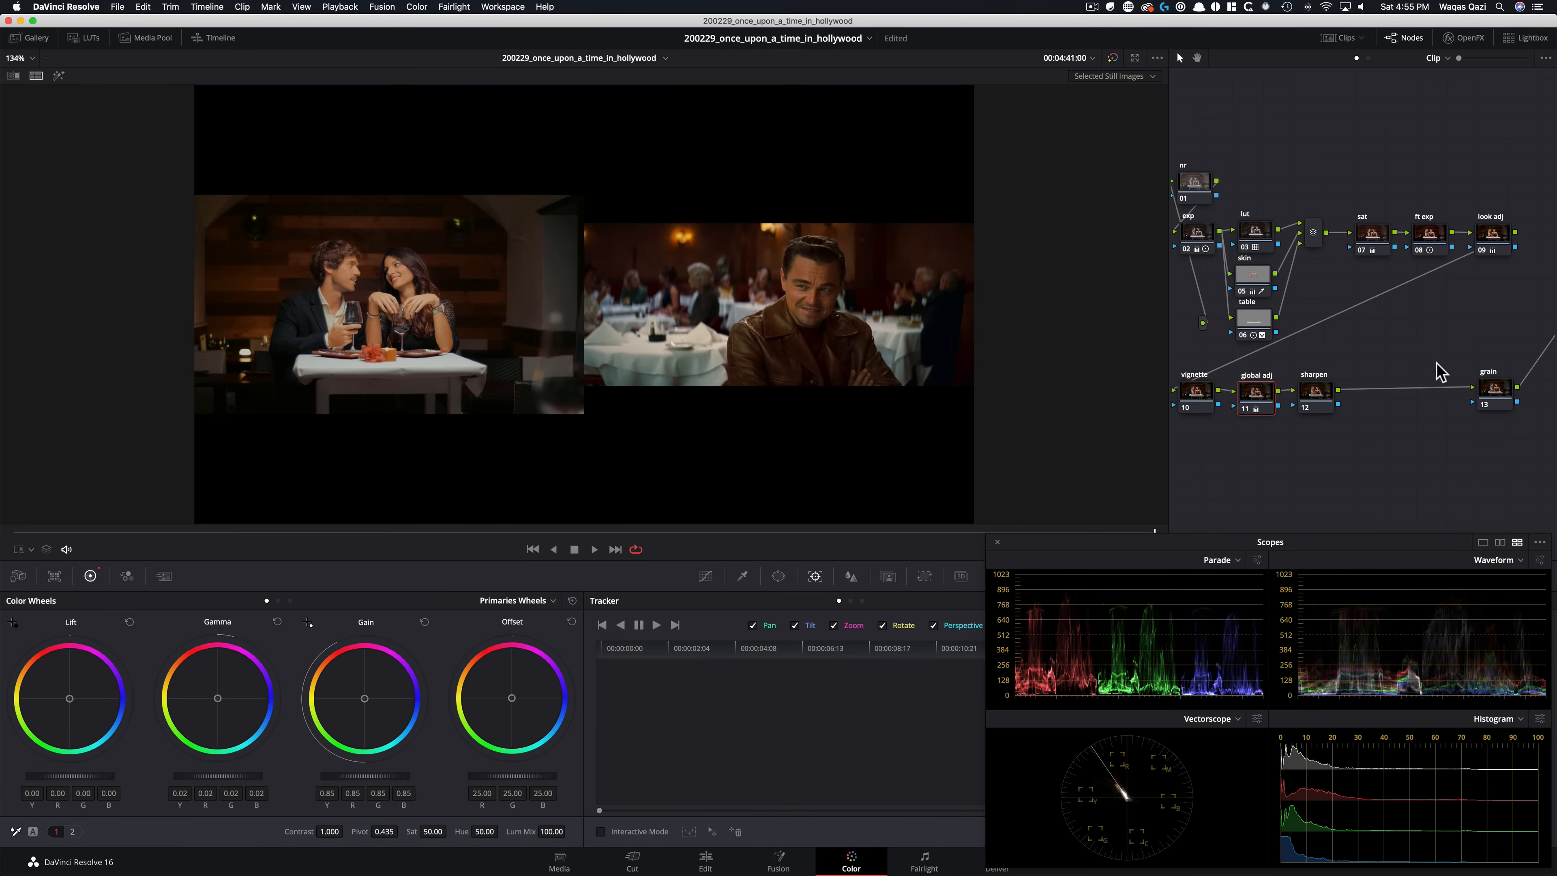
{"action": "key", "text": "alt+z"}
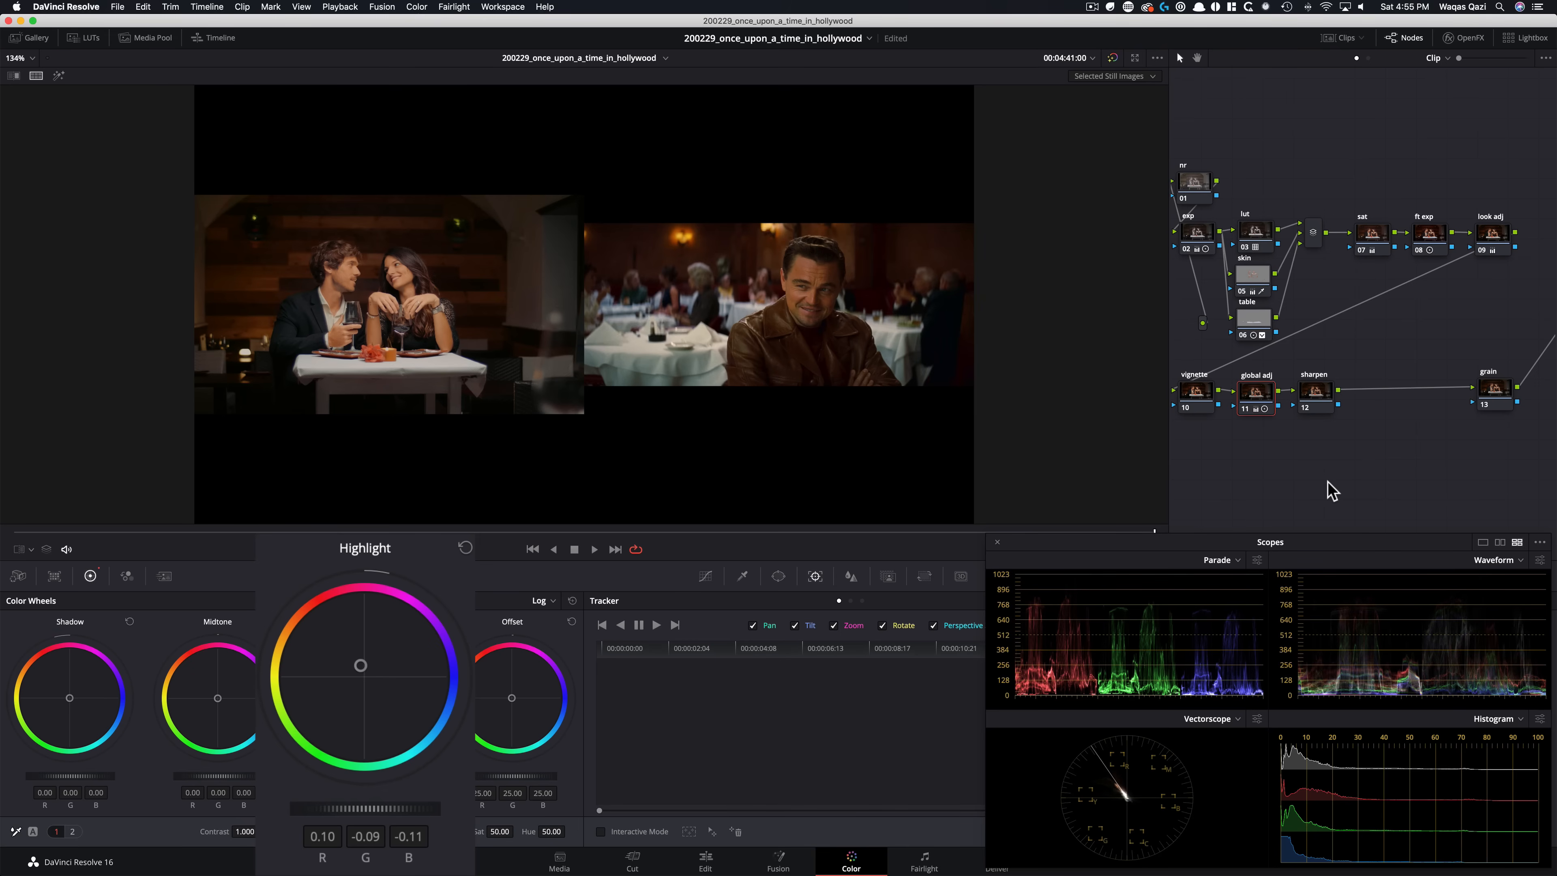
{"action": "key", "text": "super+equal"}
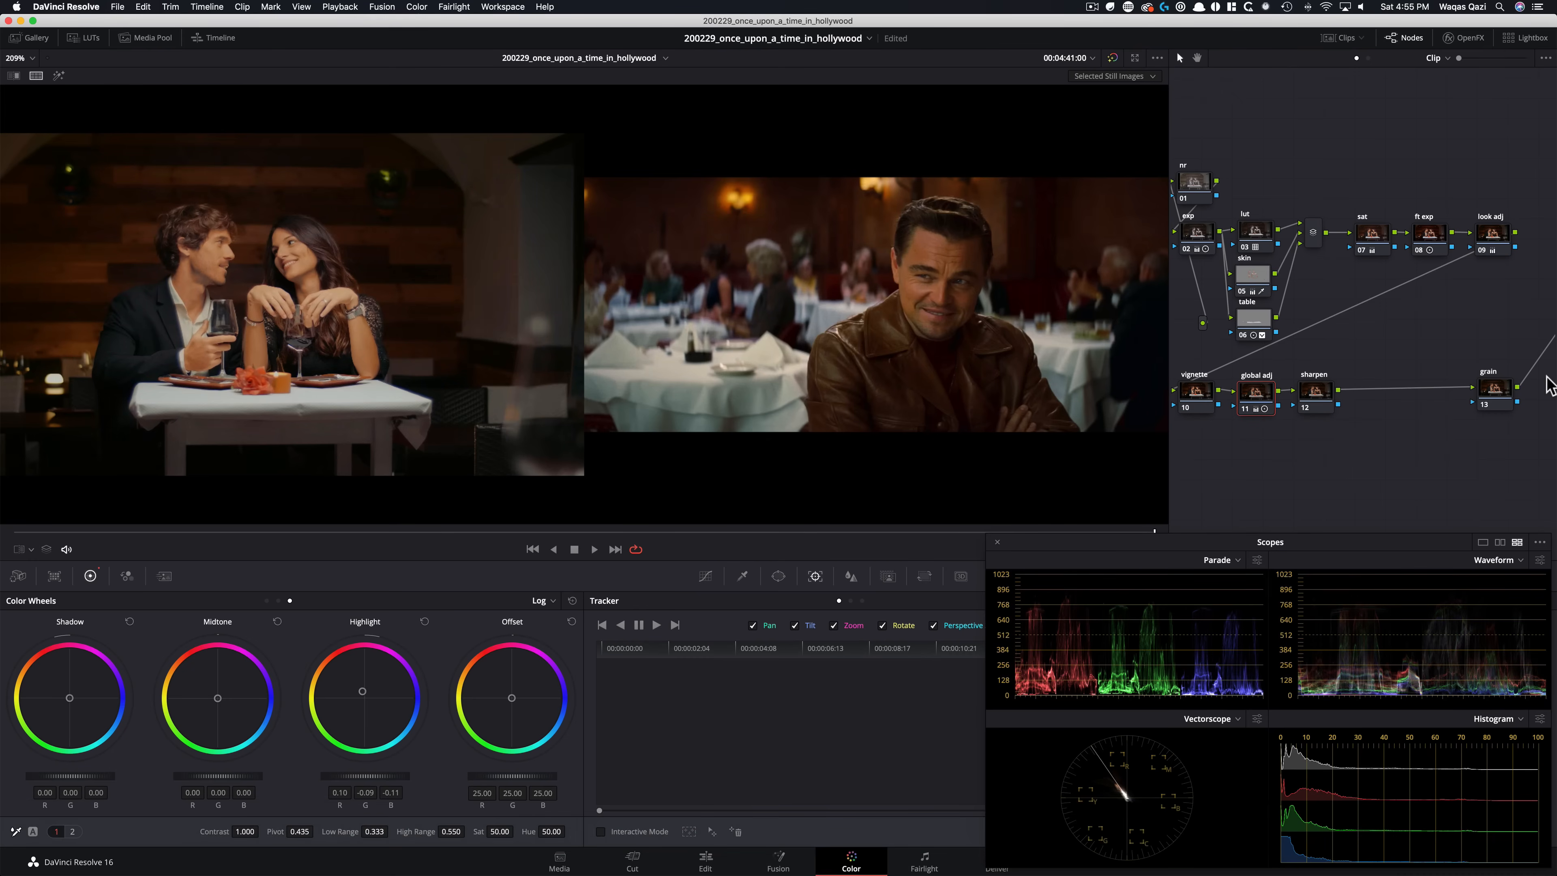
{"action": "key", "text": "super+z"}
{"action": "key", "text": "super+d"}
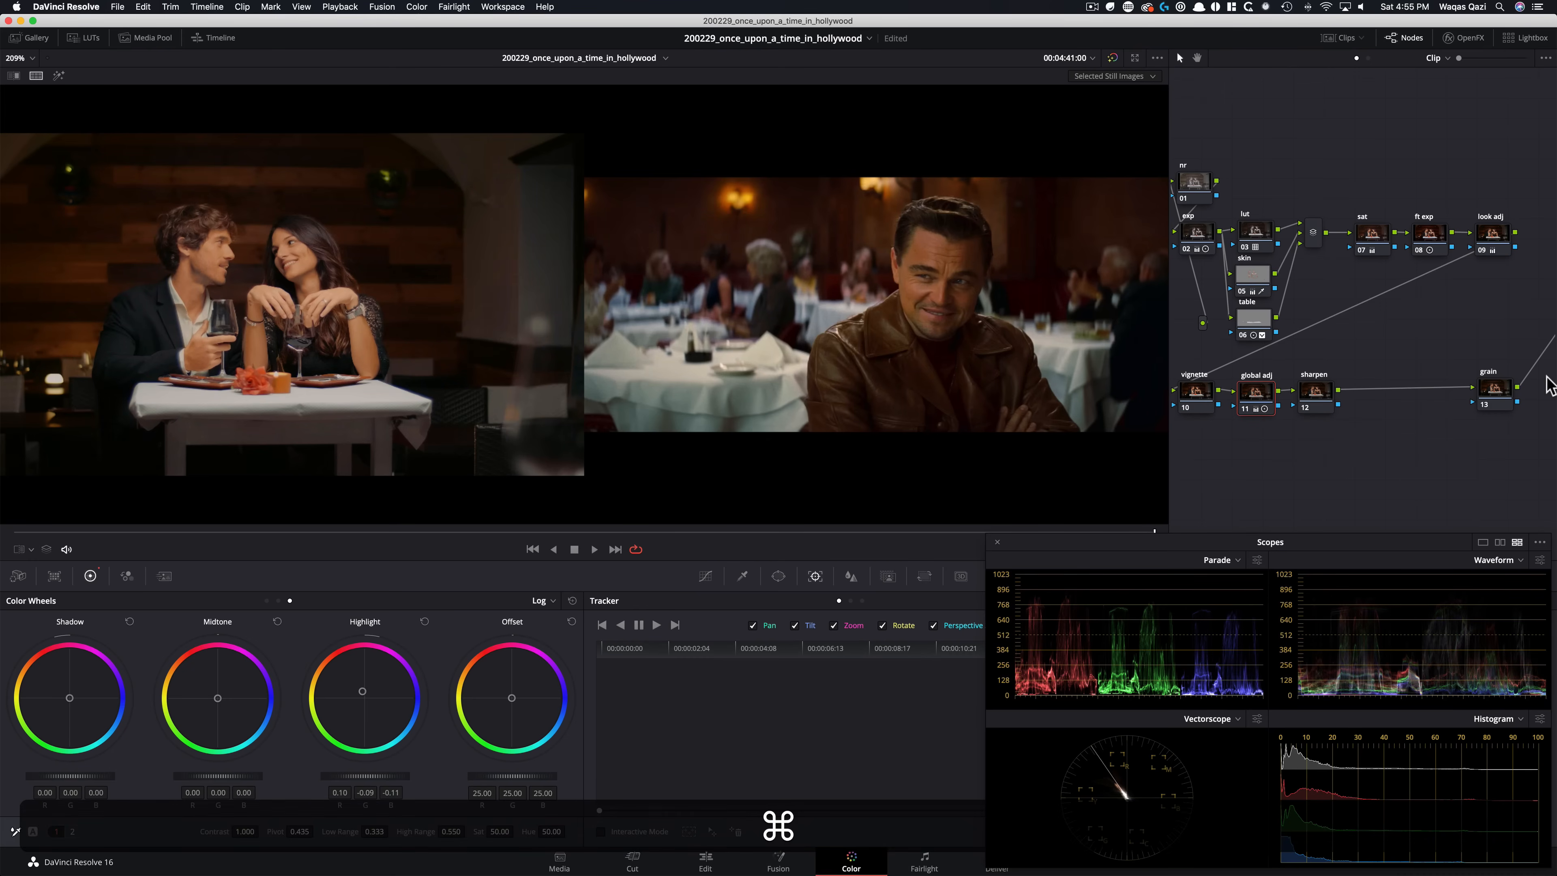
{"action": "key", "text": "super+d"}
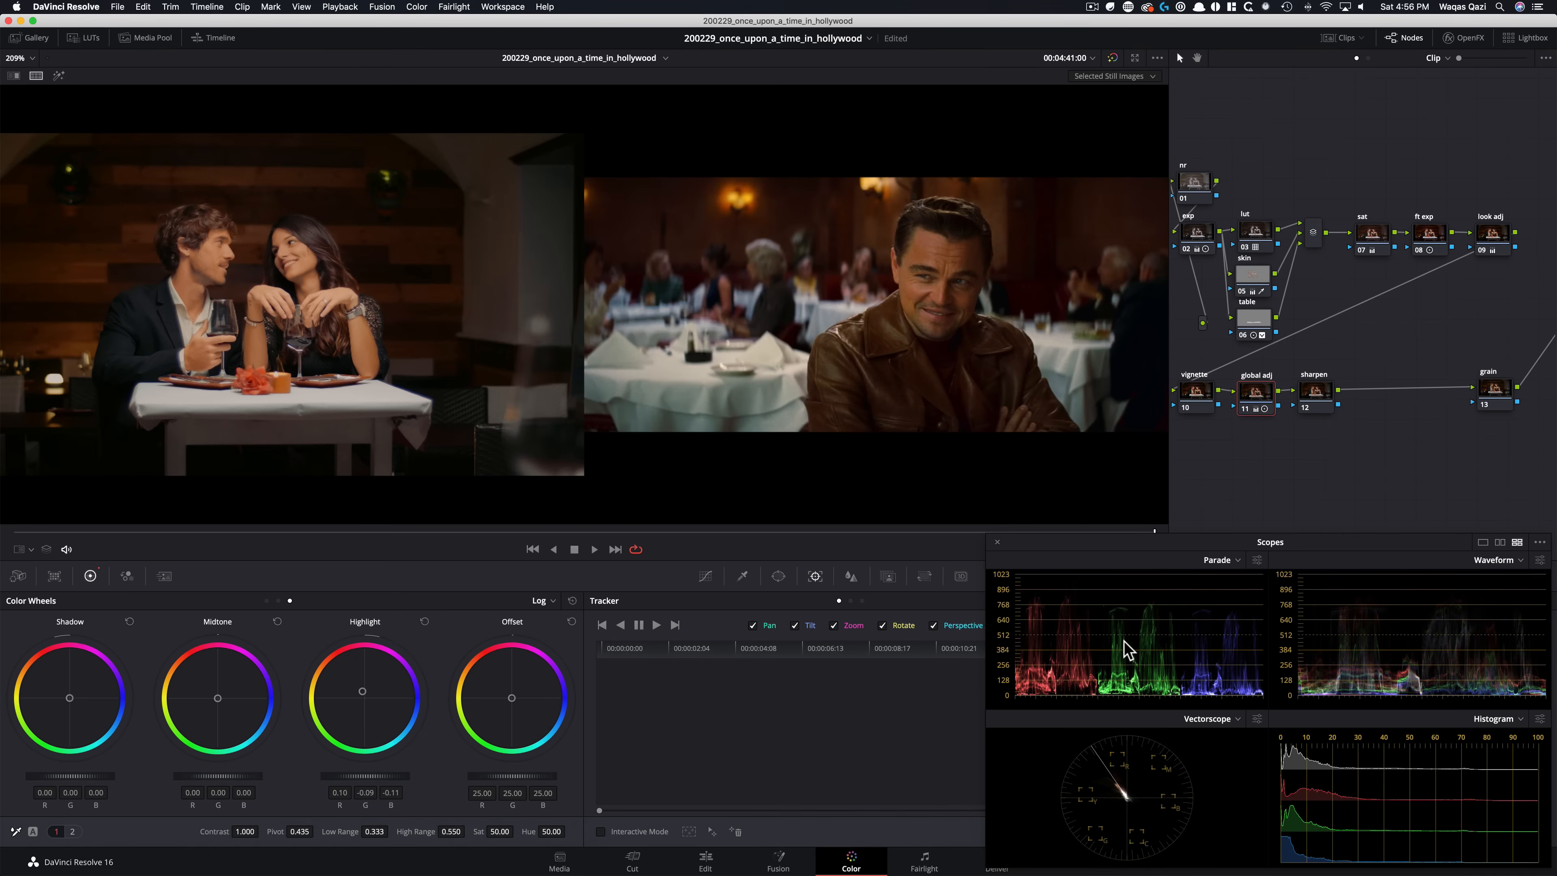
Pull down the midpoint of the linked custom curve on the global adj node to darken the image, and compare with the node bypassed
{"action": "left_click", "coordinate": [1196, 396]}
{"action": "left_click", "coordinate": [706, 576]}
{"action": "left_click", "coordinate": [844, 600]}
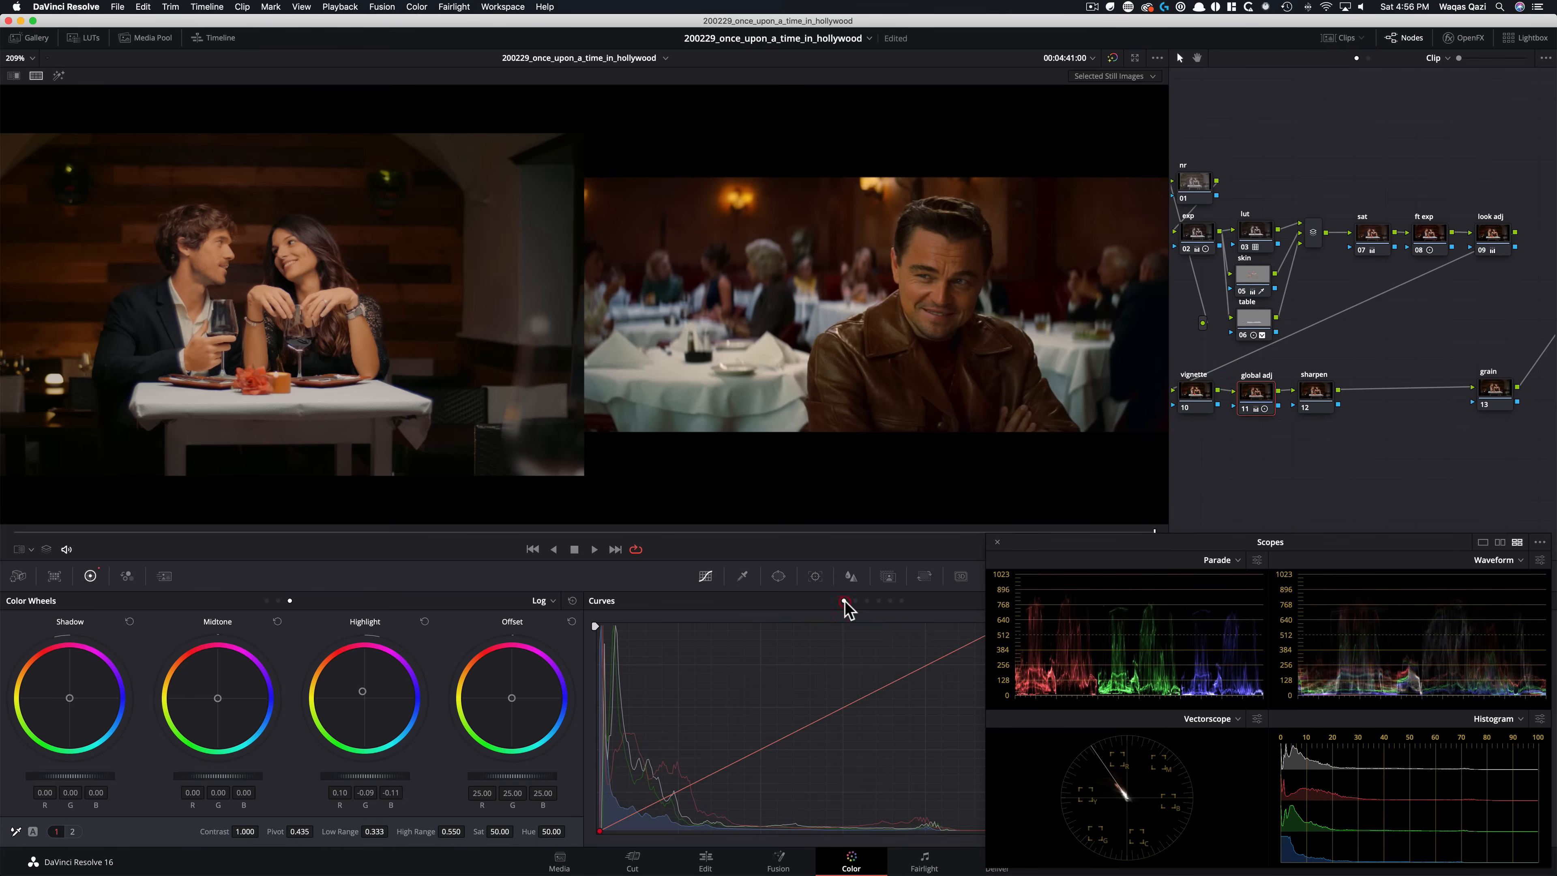
{"action": "left_click_drag", "start_coordinate": [1097, 545], "coordinate": [1080, 251]}
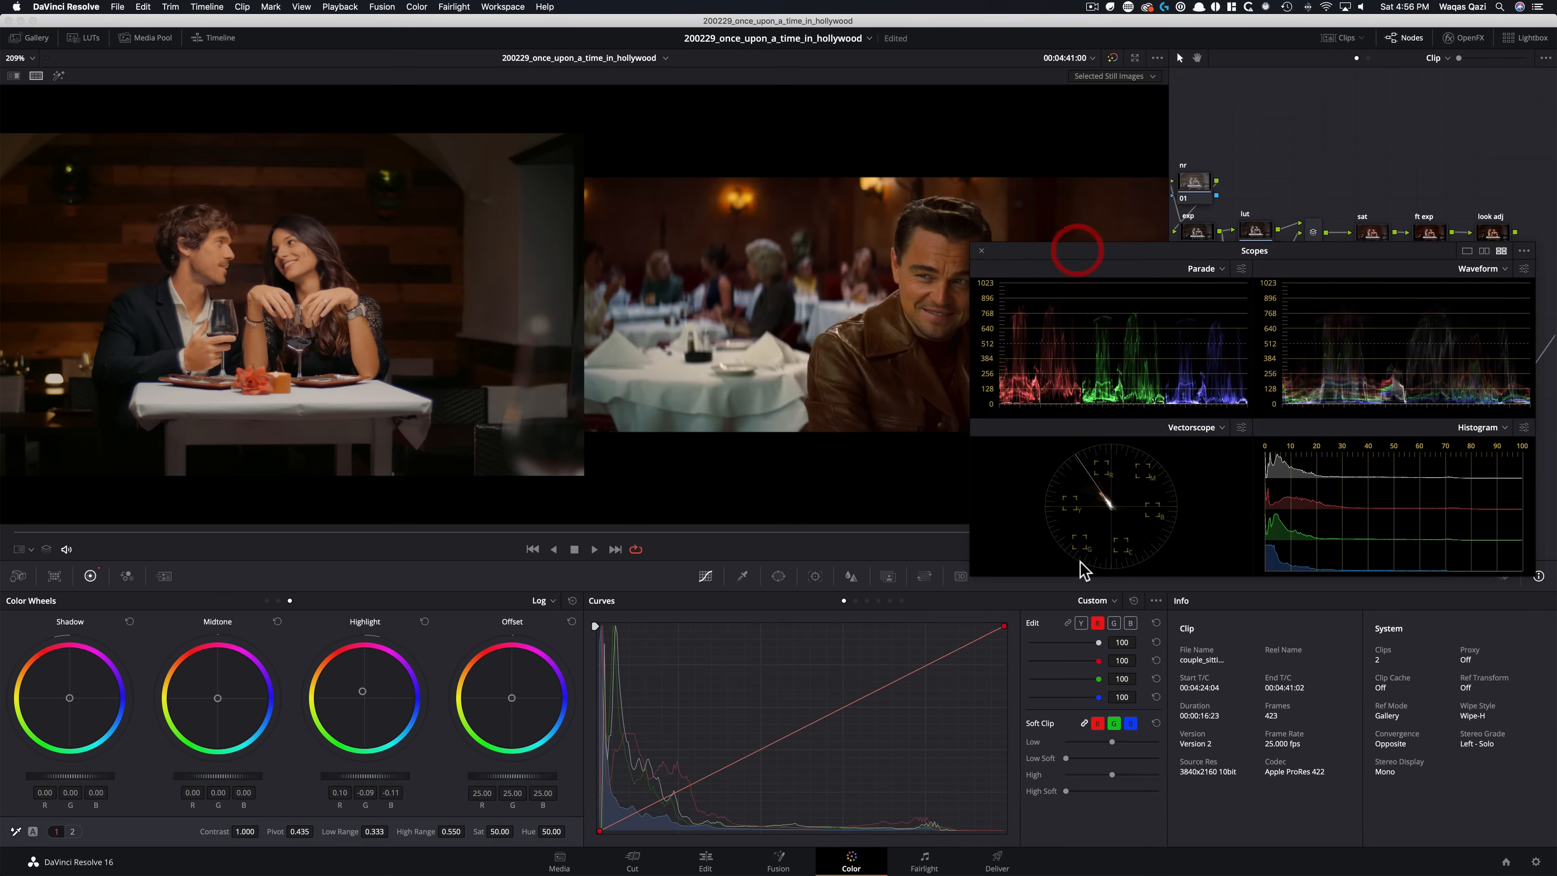
{"action": "left_click", "coordinate": [1068, 623]}
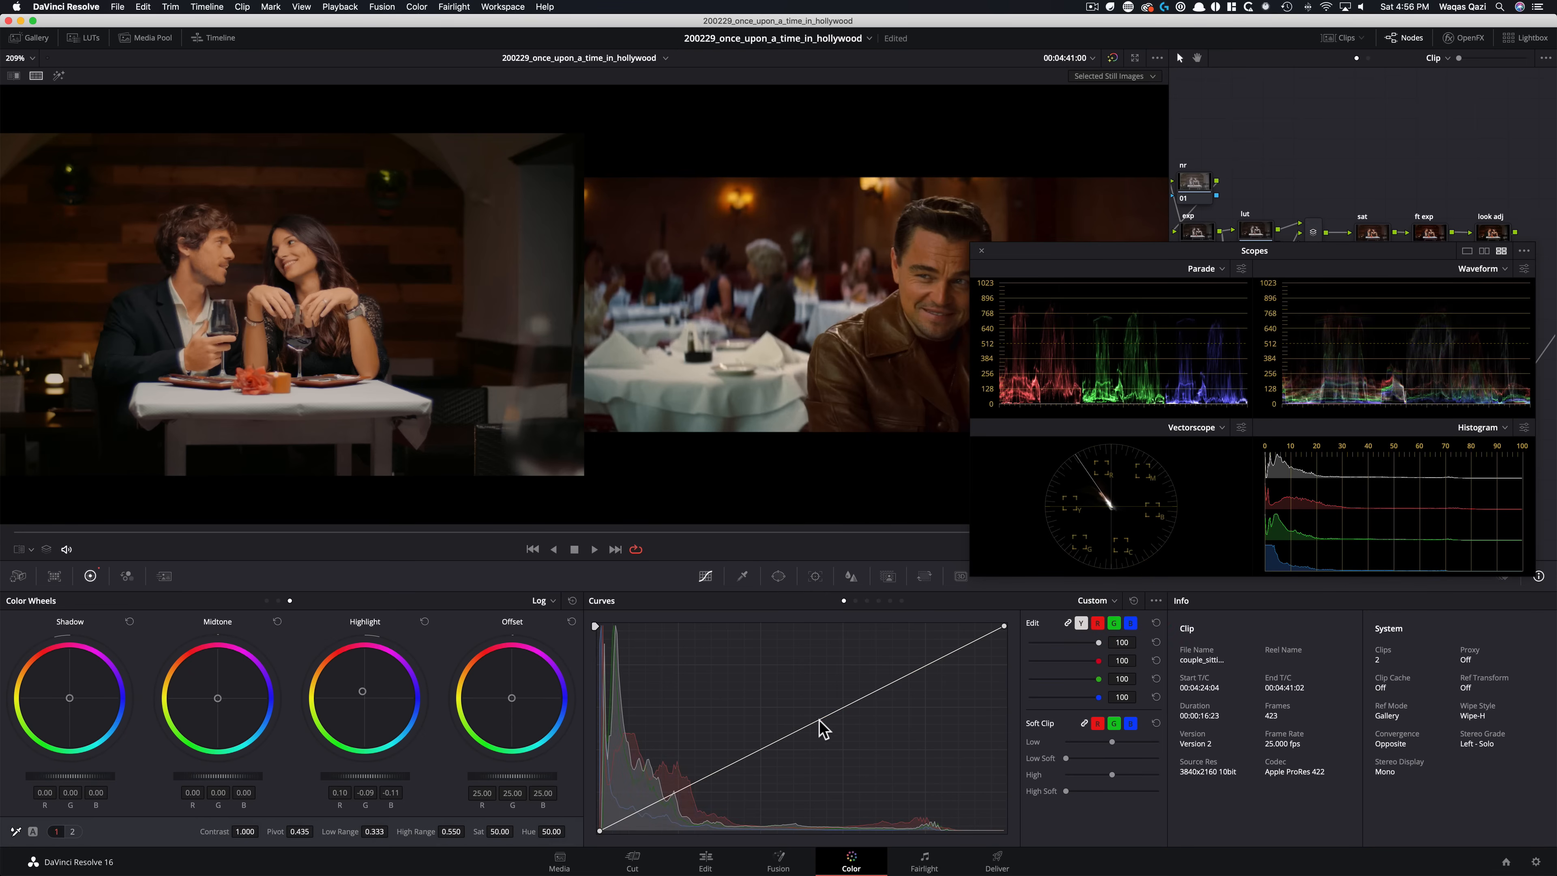
{"action": "left_click_drag", "start_coordinate": [822, 719], "coordinate": [836, 734]}
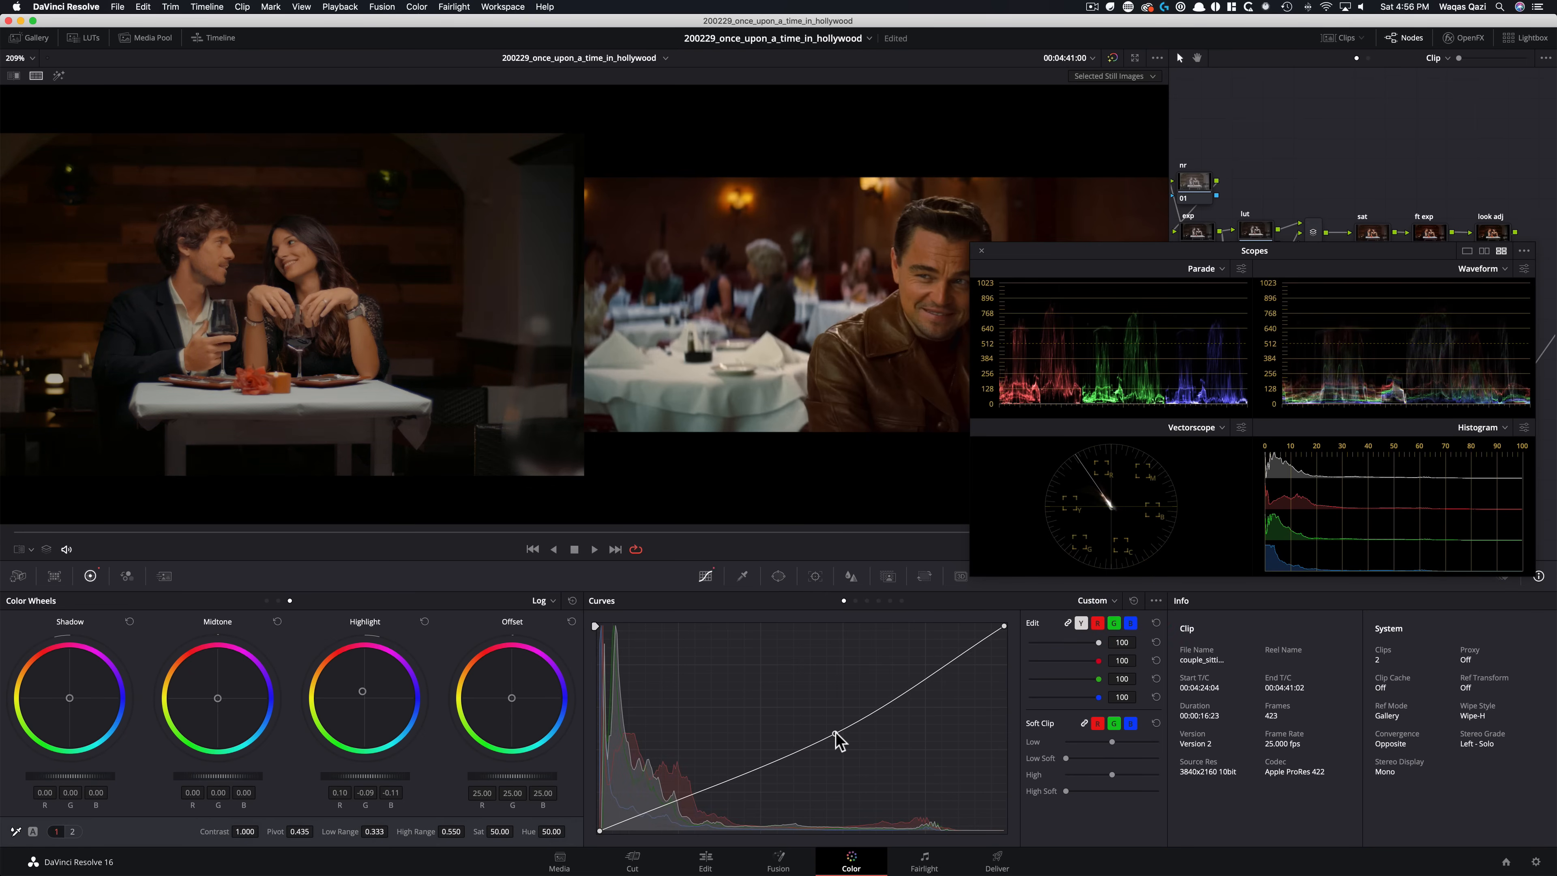
{"action": "key", "text": "super+d"}
{"action": "key", "text": "super+d"}
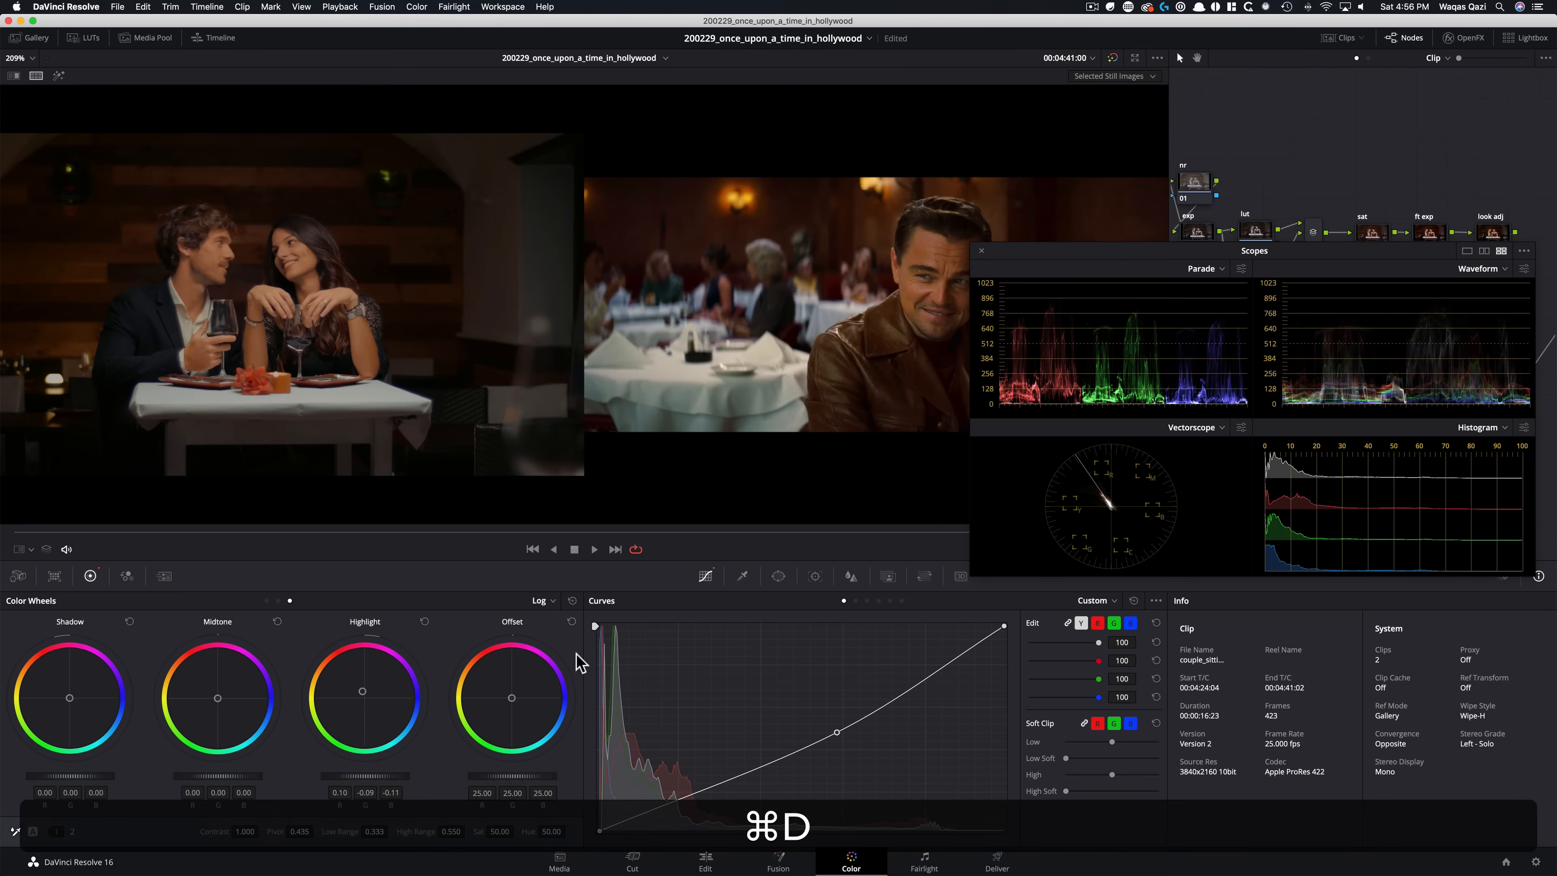
Reset the global adj gain to its default and fine-tune the curve's midpoint against the reference still
{"action": "left_click", "coordinate": [268, 600]}
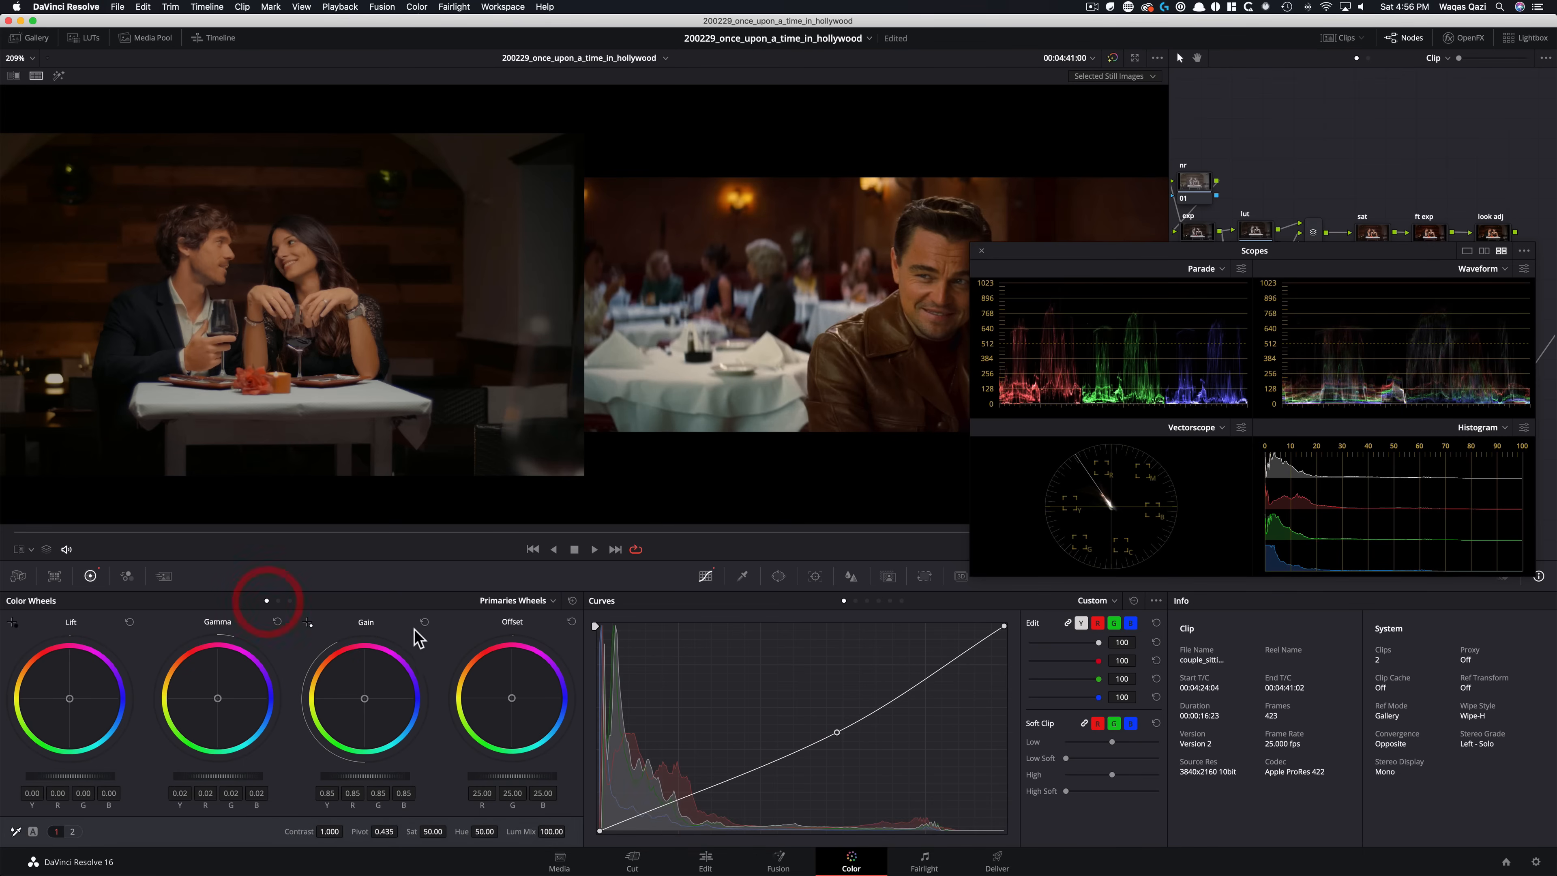
{"action": "left_click", "coordinate": [424, 622]}
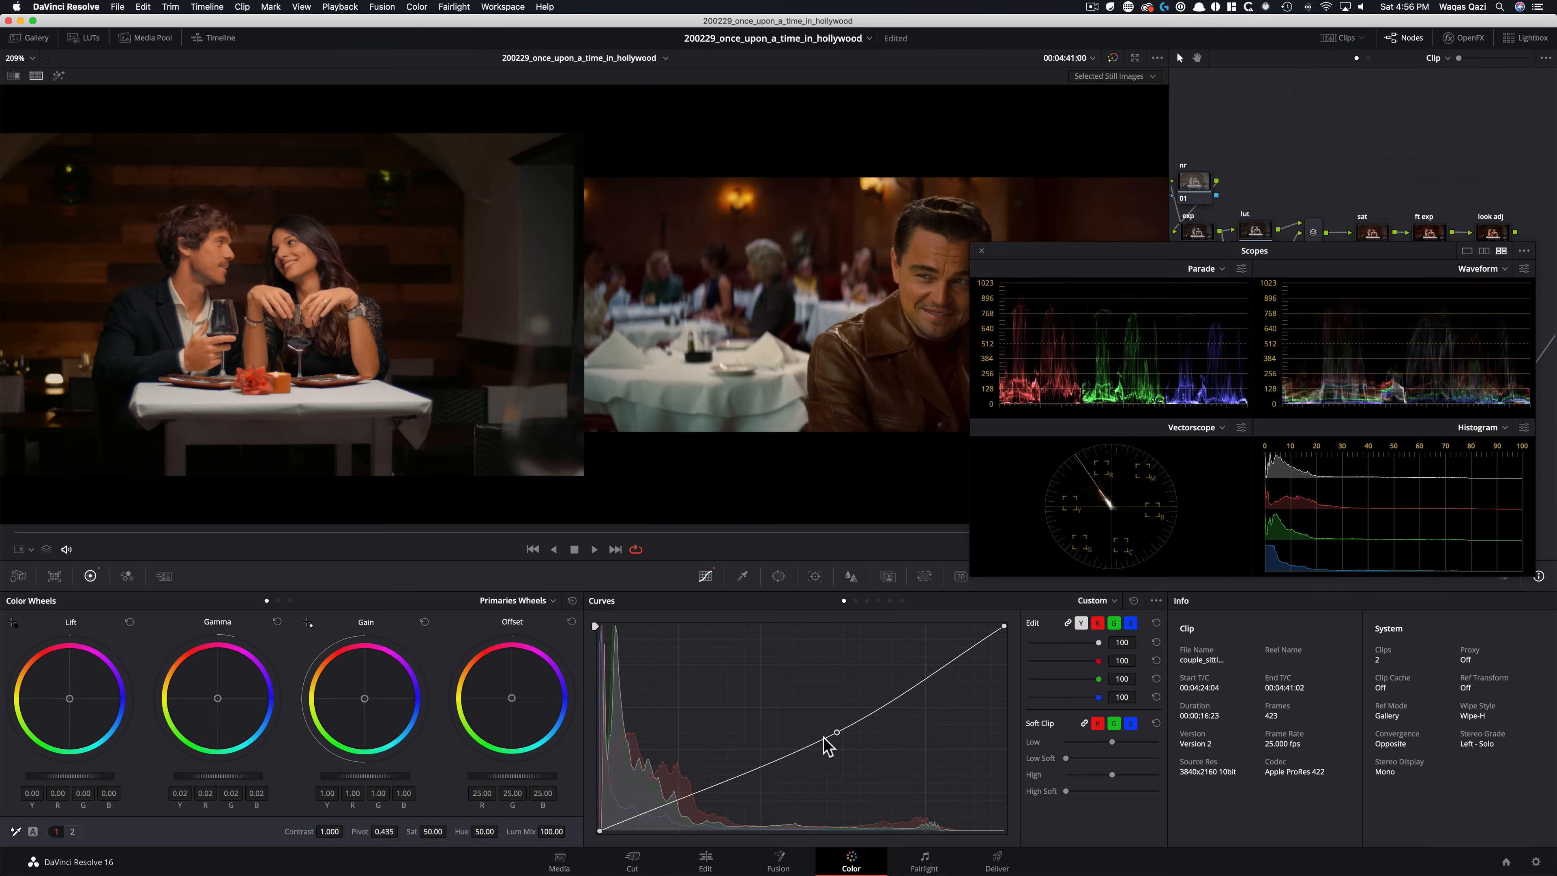
{"action": "left_click_drag", "start_coordinate": [837, 734], "coordinate": [842, 733]}
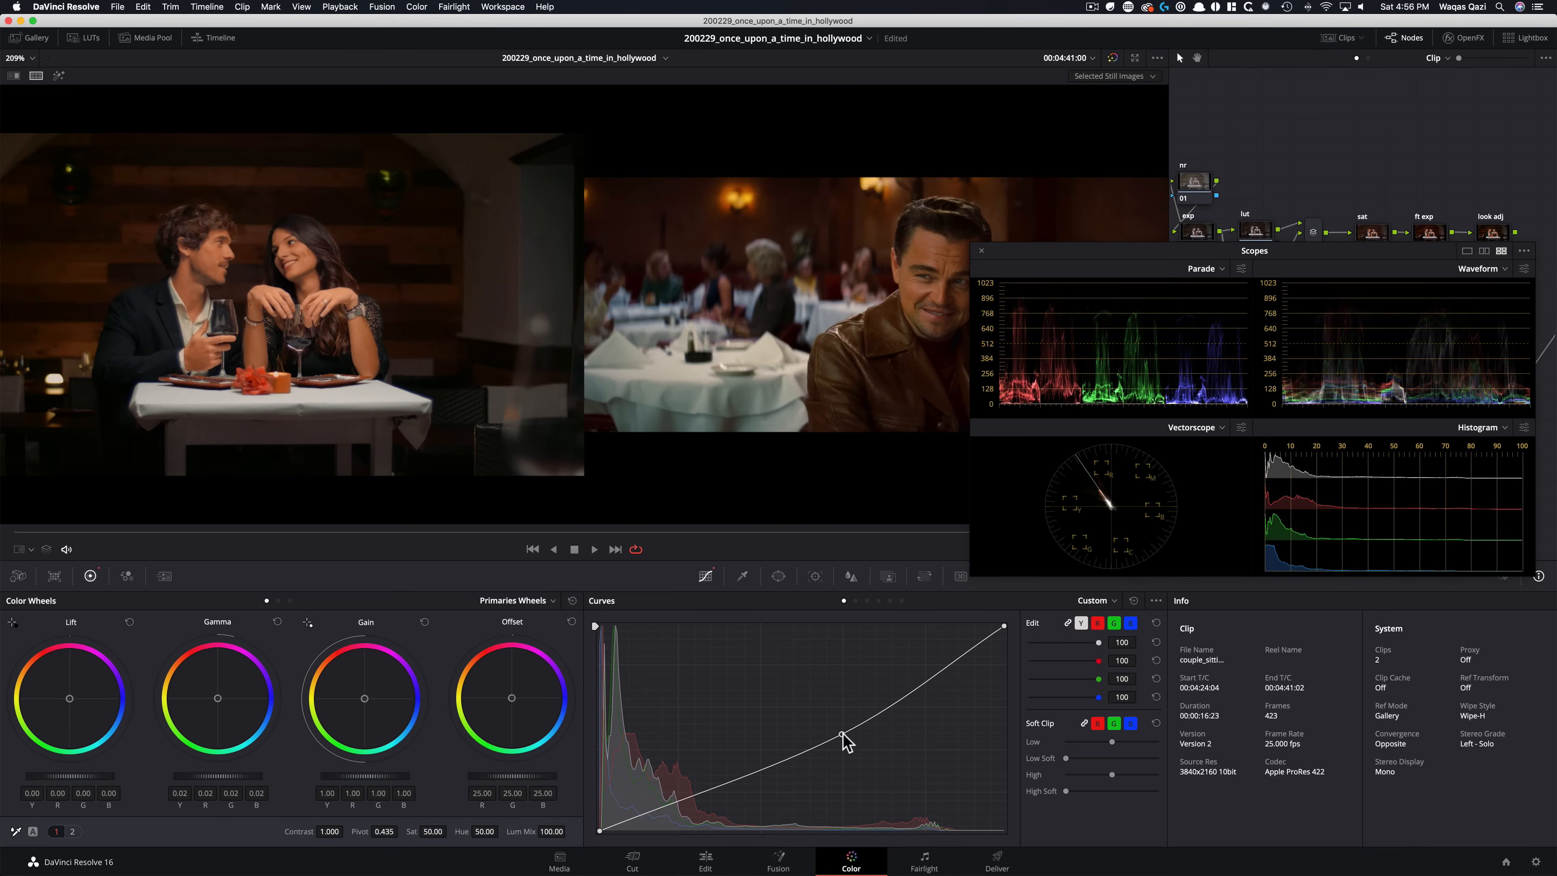
{"action": "left_click_drag", "start_coordinate": [842, 735], "coordinate": [841, 735]}
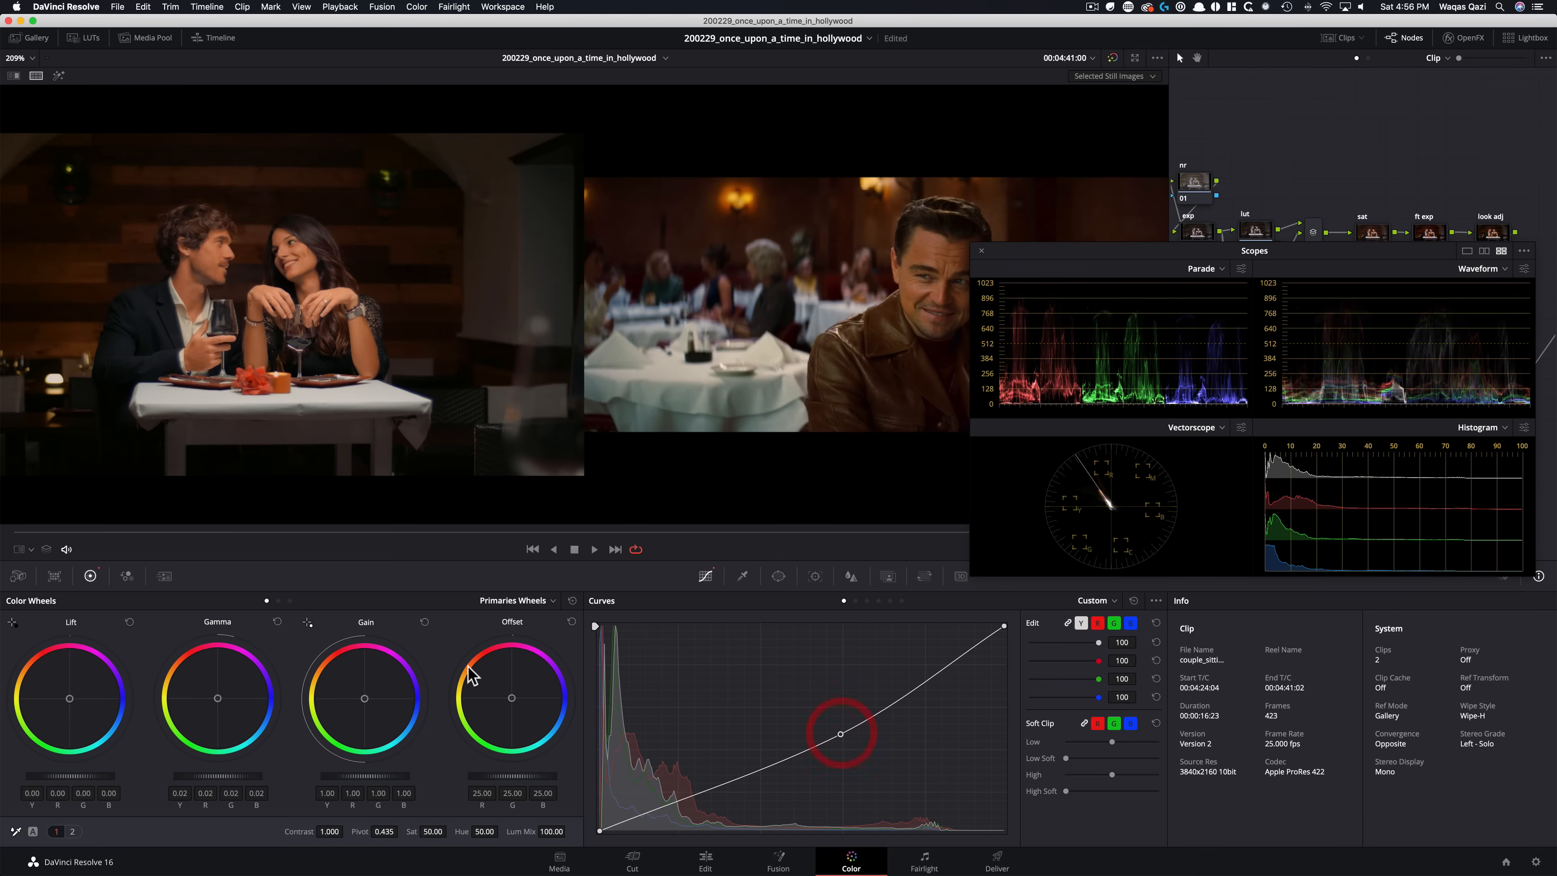
Set the global adj log highlights to red 0.09, green -0.08, blue -0.11, and compare with the node bypassed
{"action": "left_click", "coordinate": [290, 601]}
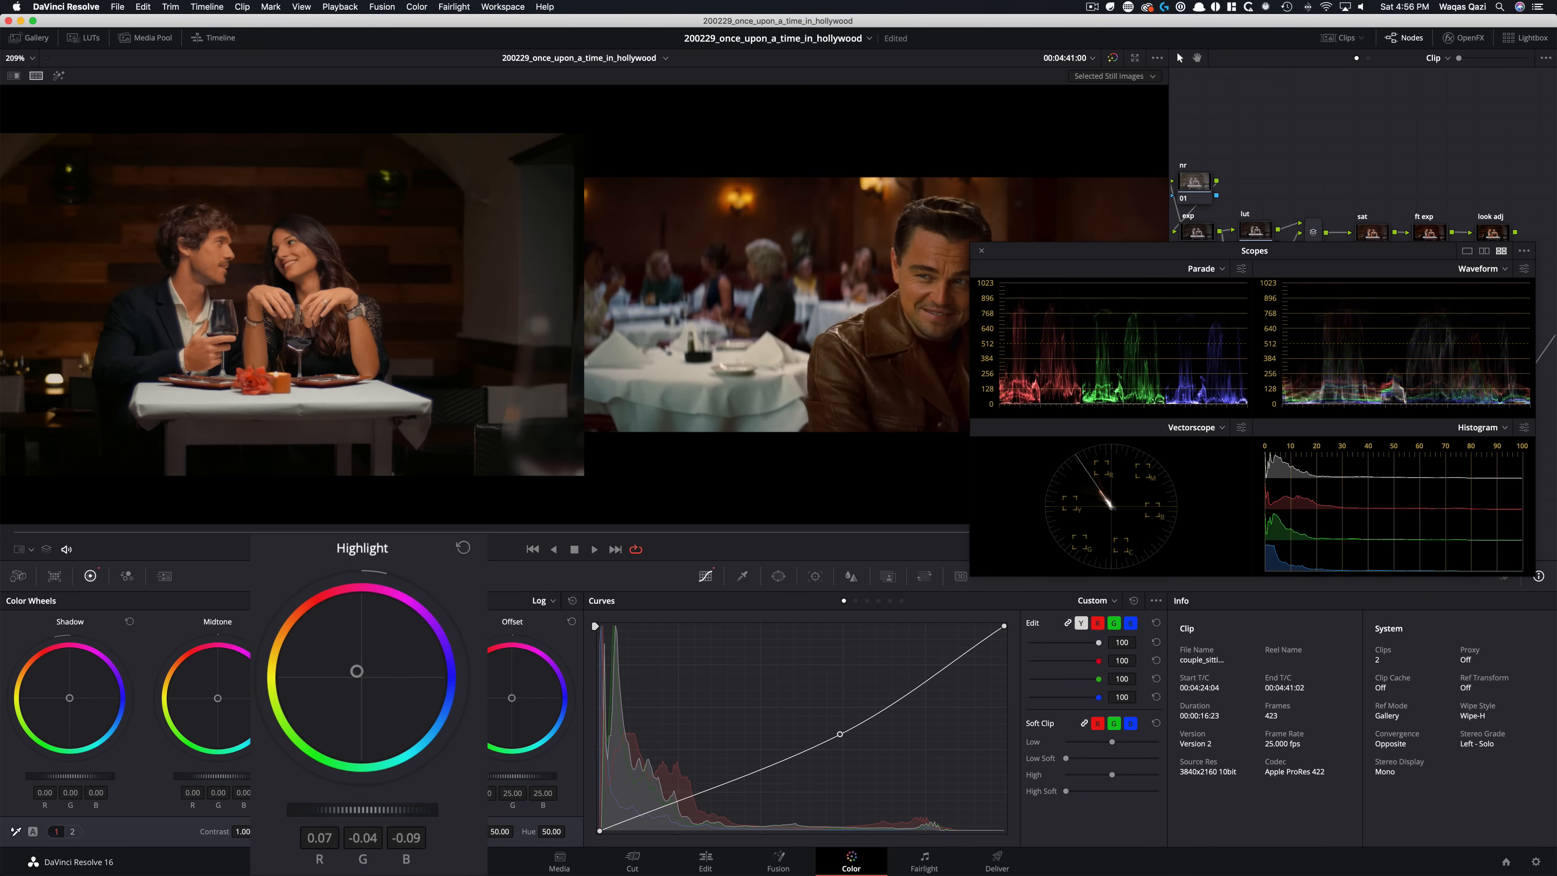
{"action": "left_click_drag", "start_coordinate": [358, 672], "coordinate": [357, 666]}
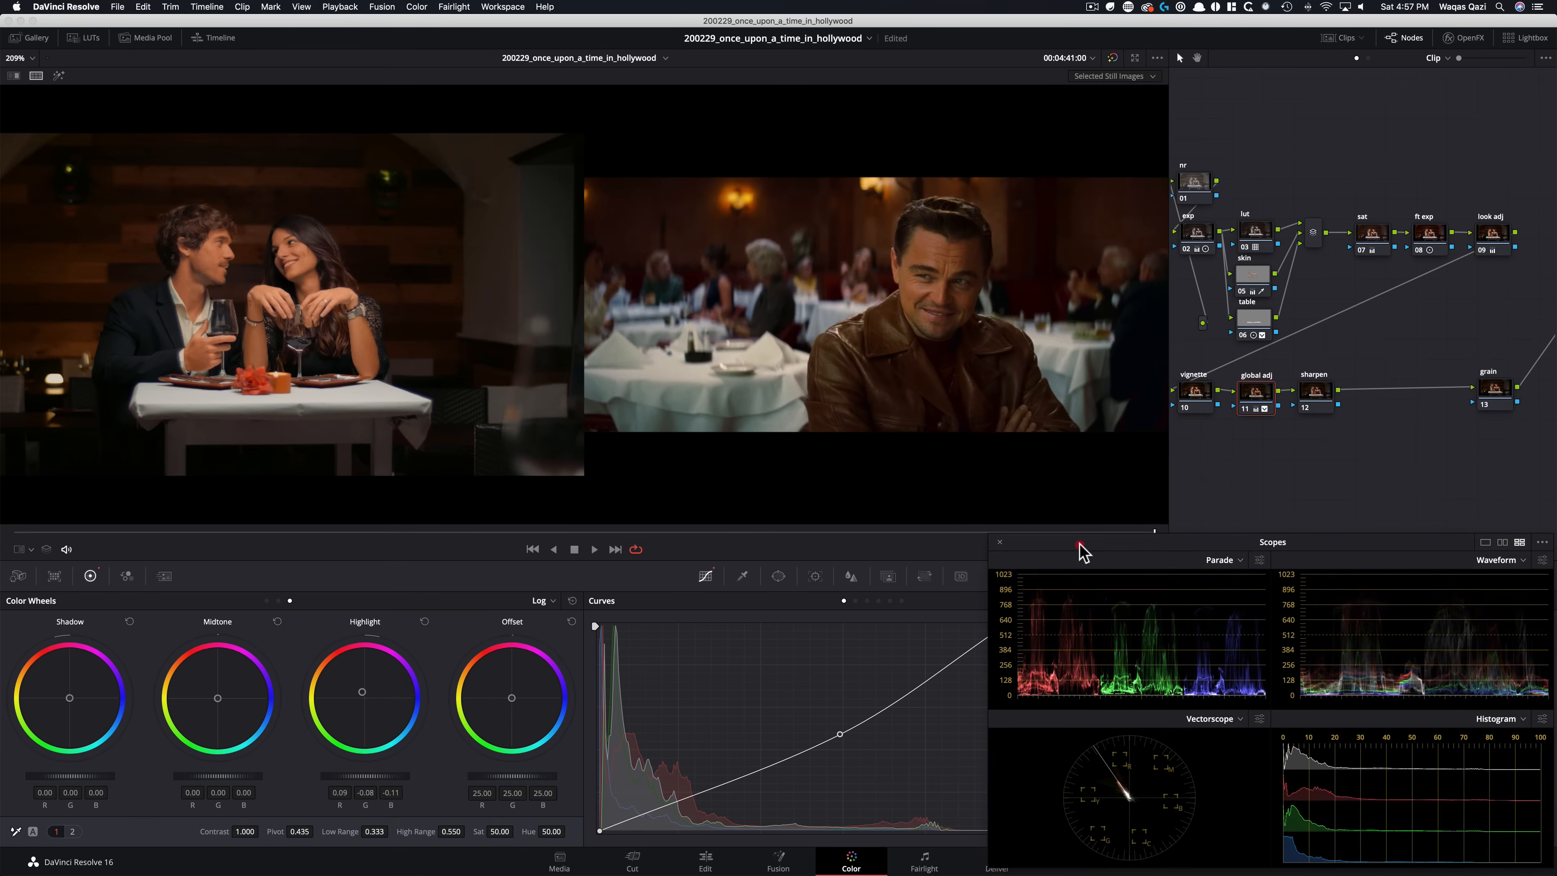
{"action": "left_click", "coordinate": [1079, 546], "text": "super"}
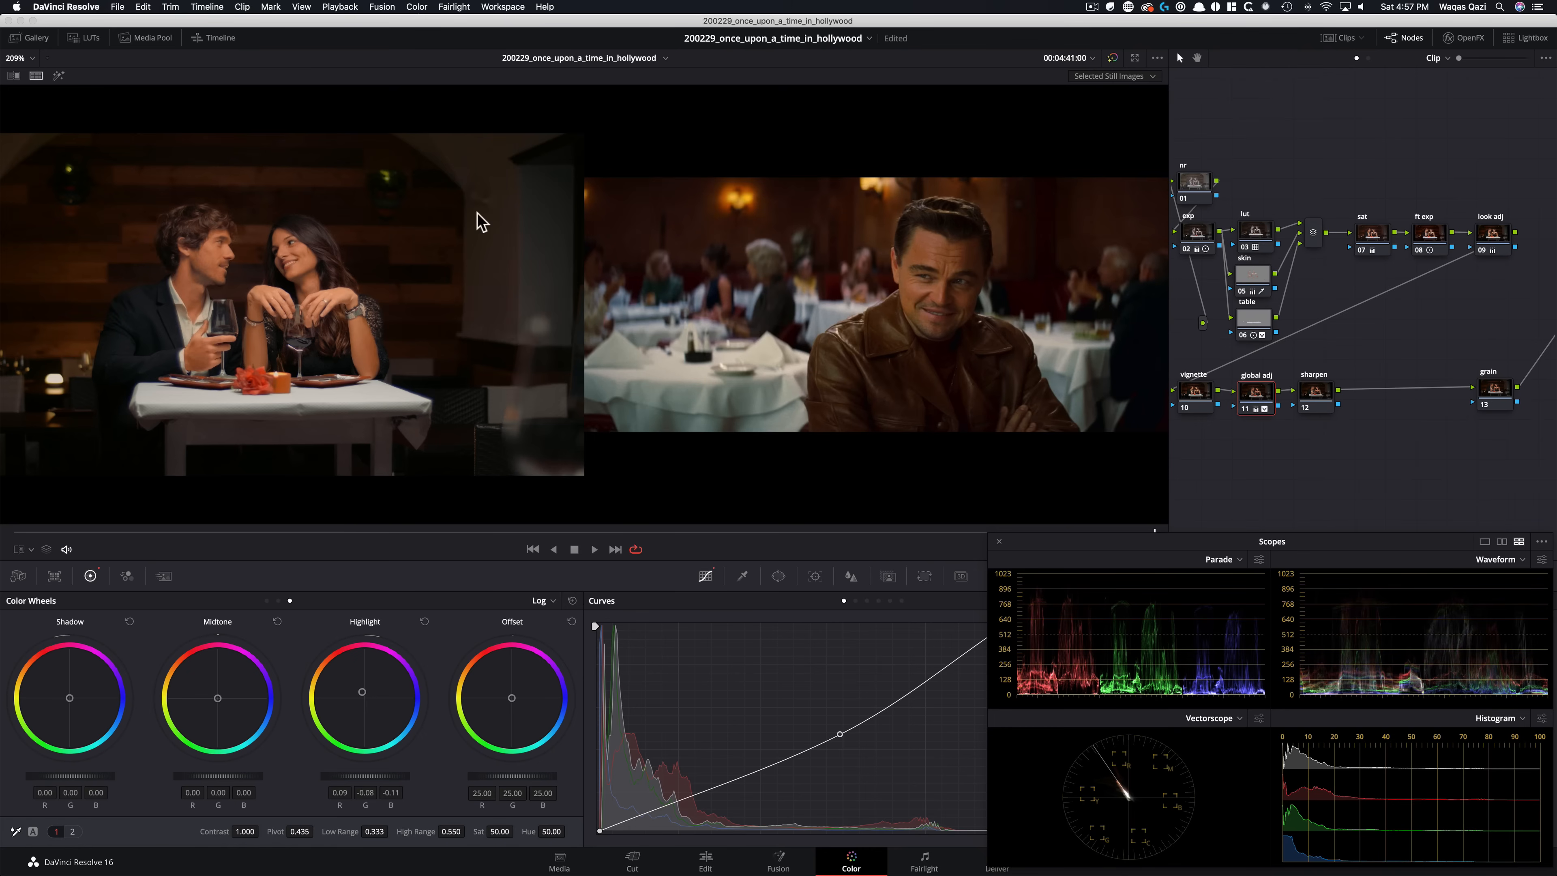
{"action": "key", "text": "super+d"}
{"action": "key", "text": "super+d"}
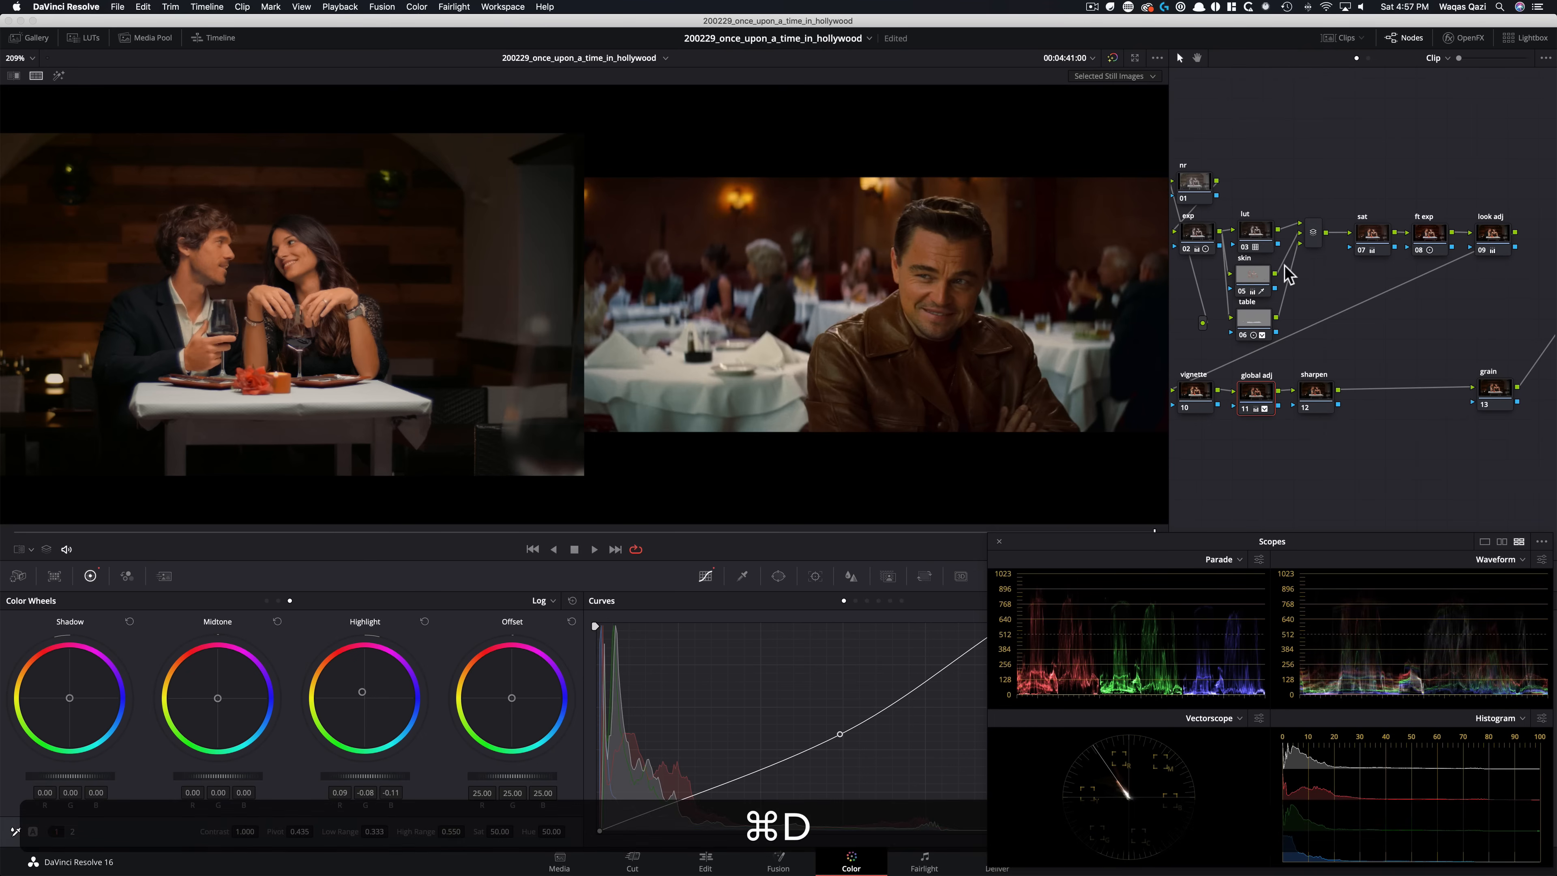
Warm the skin node's gamma to red 0.03, green -0.03, blue -0.07, and compare with all grades bypassed
{"action": "left_click", "coordinate": [1251, 281]}
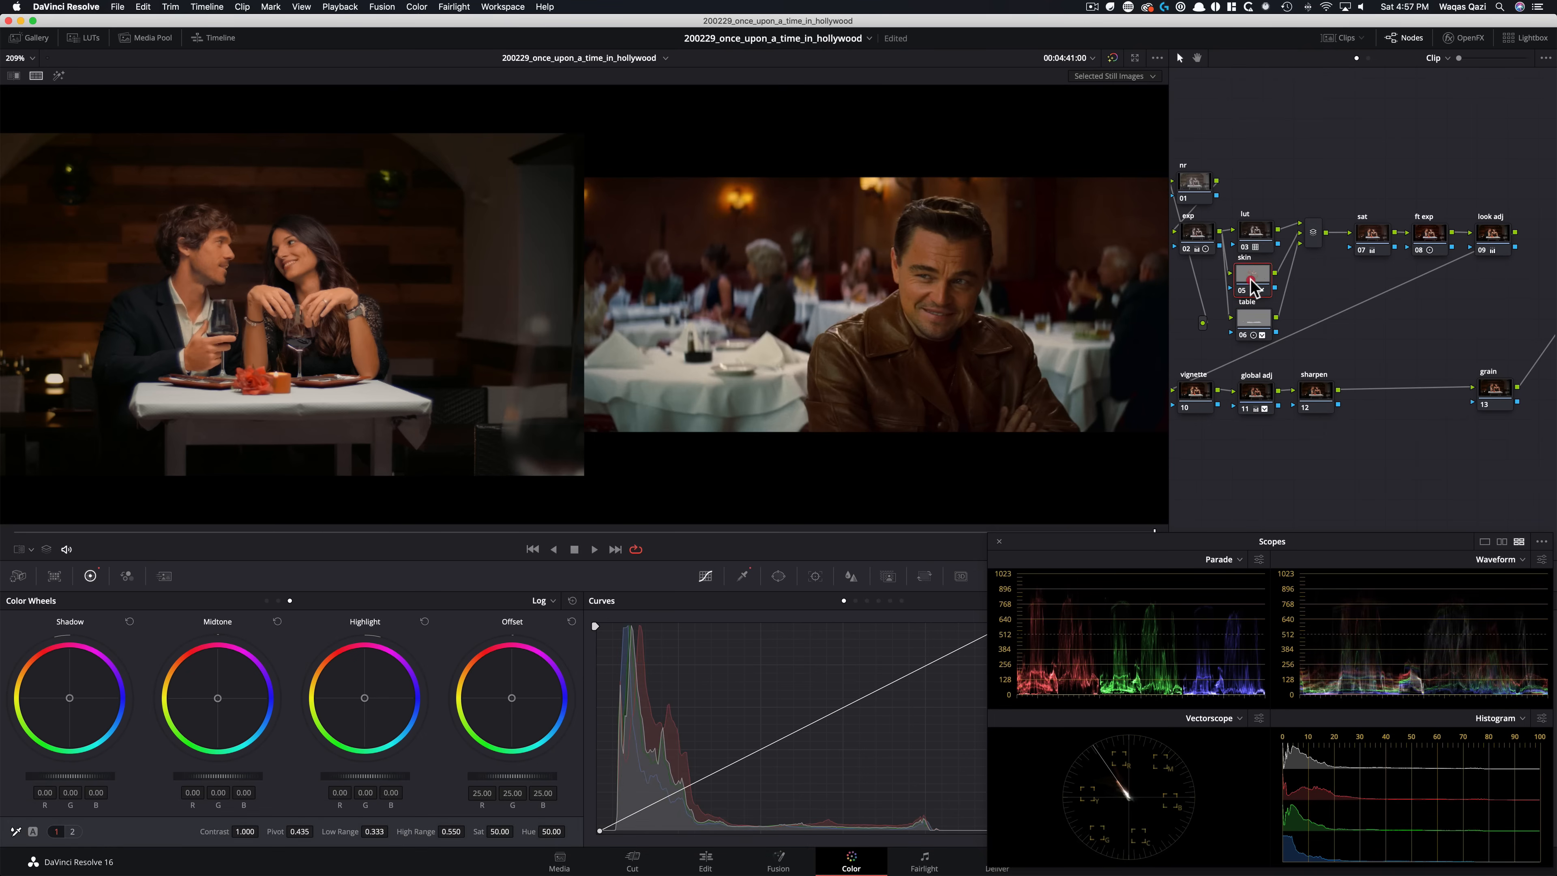
{"action": "left_click", "coordinate": [267, 600]}
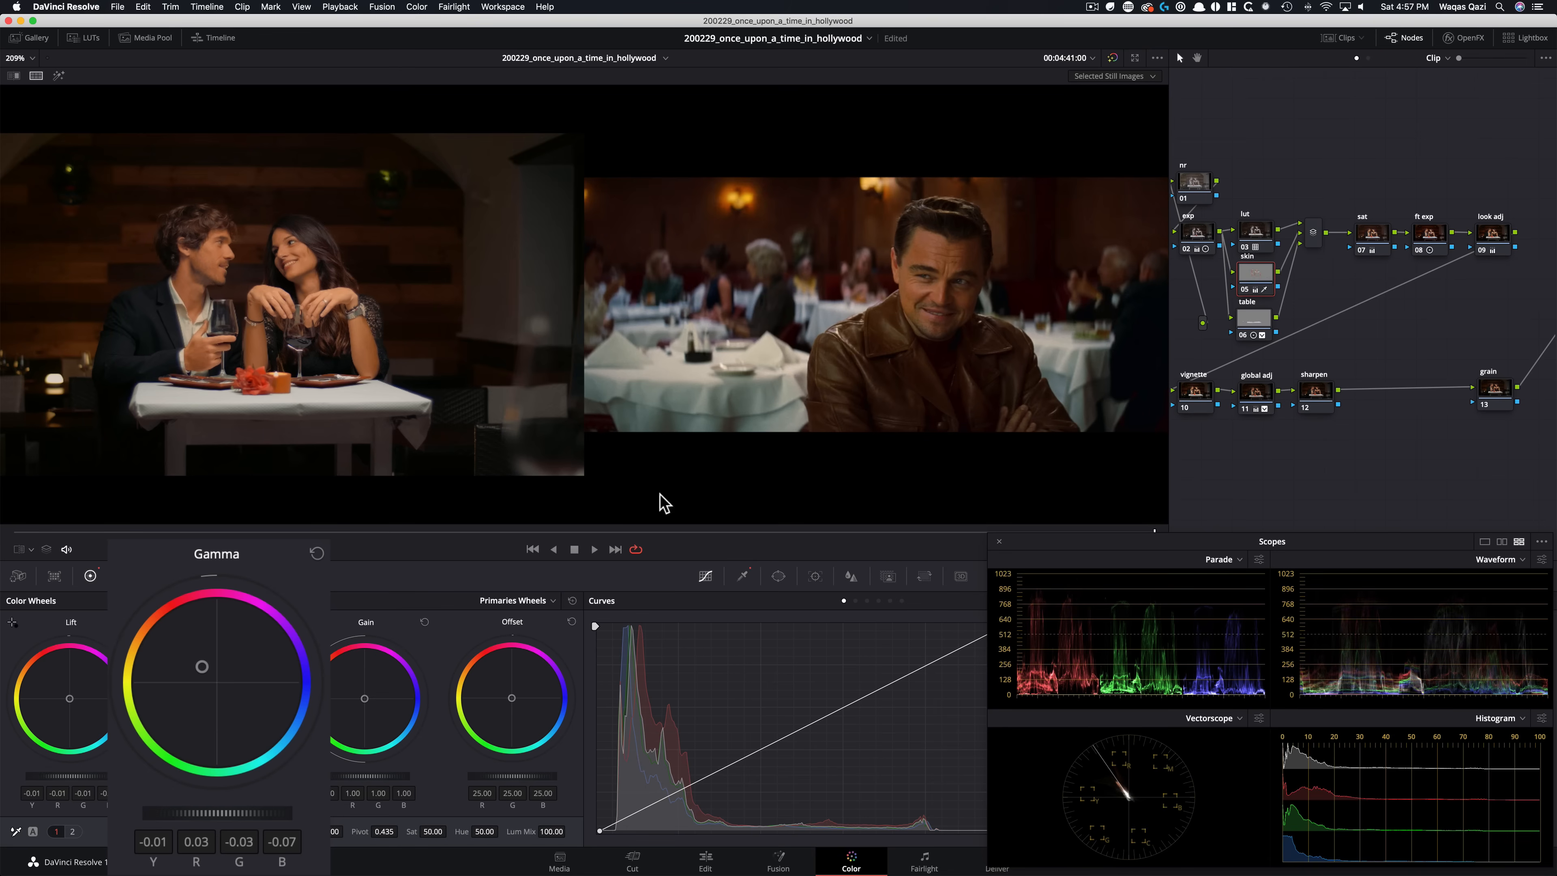
{"action": "key", "text": "shift+d"}
{"action": "key", "text": "shift+d"}
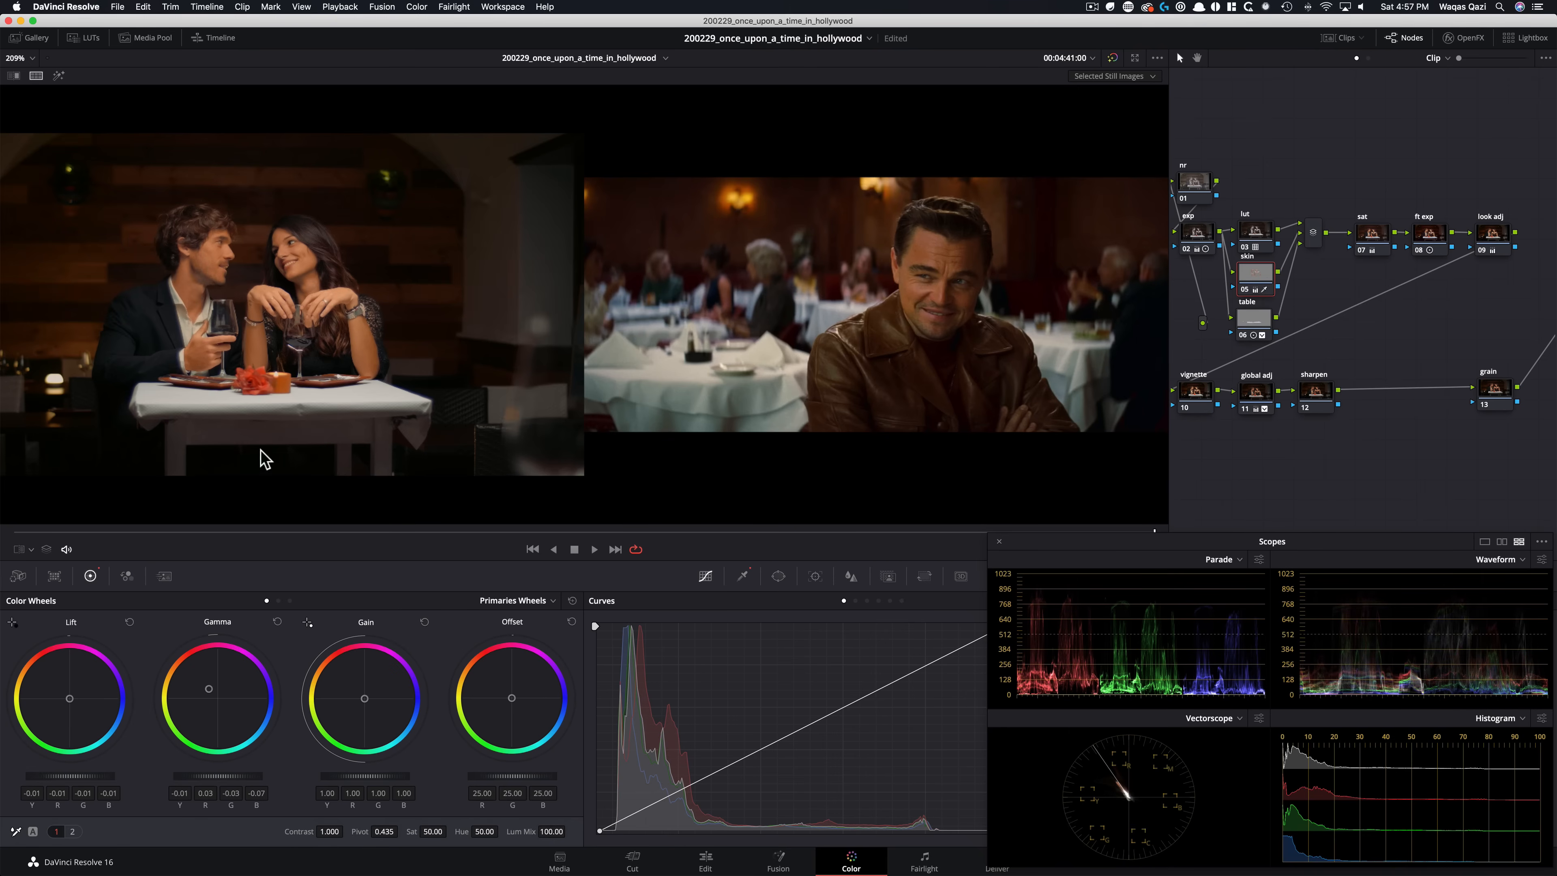
Cool the table node's log highlights to red -0.12, green 0.06, blue 0.18, and compare with the node bypassed
{"action": "left_click", "coordinate": [1275, 318]}
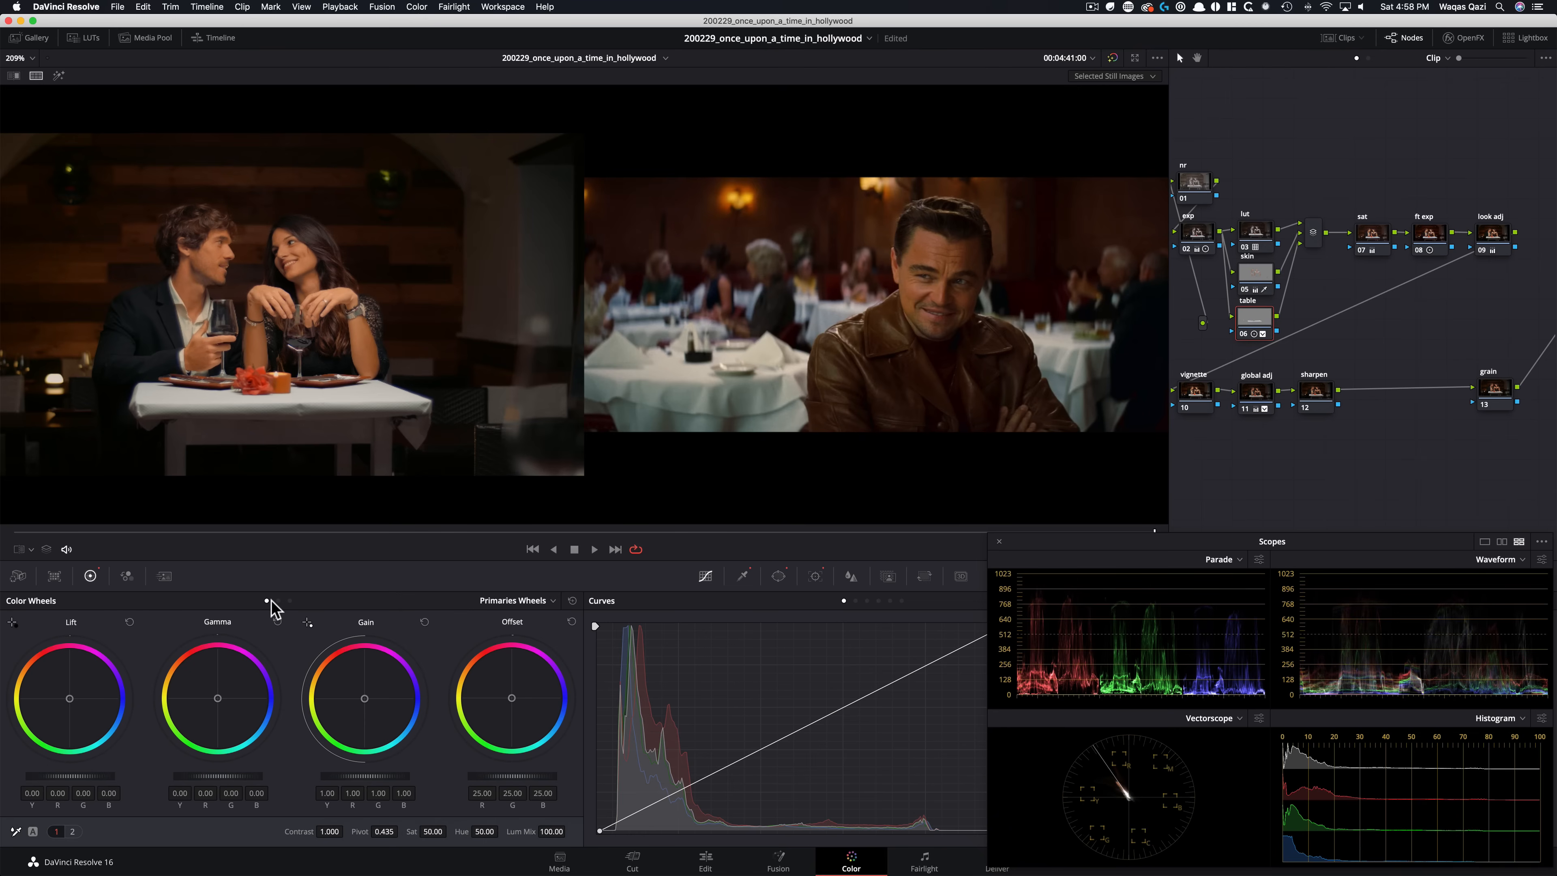
{"action": "key", "text": "alt+z"}
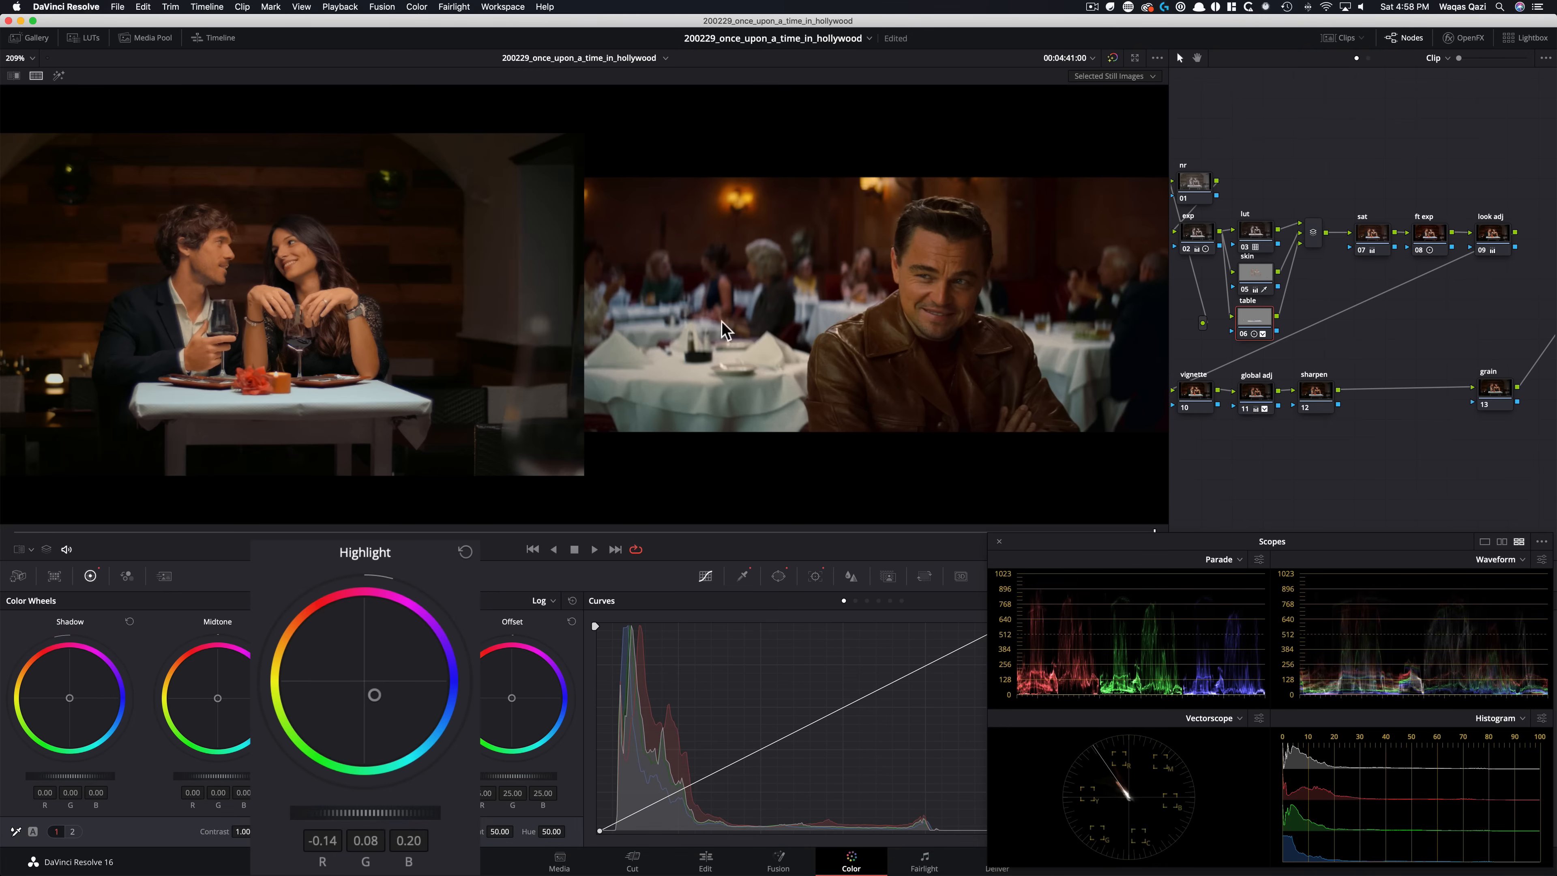
{"action": "key", "text": "super+d"}
{"action": "key", "text": "super+d"}
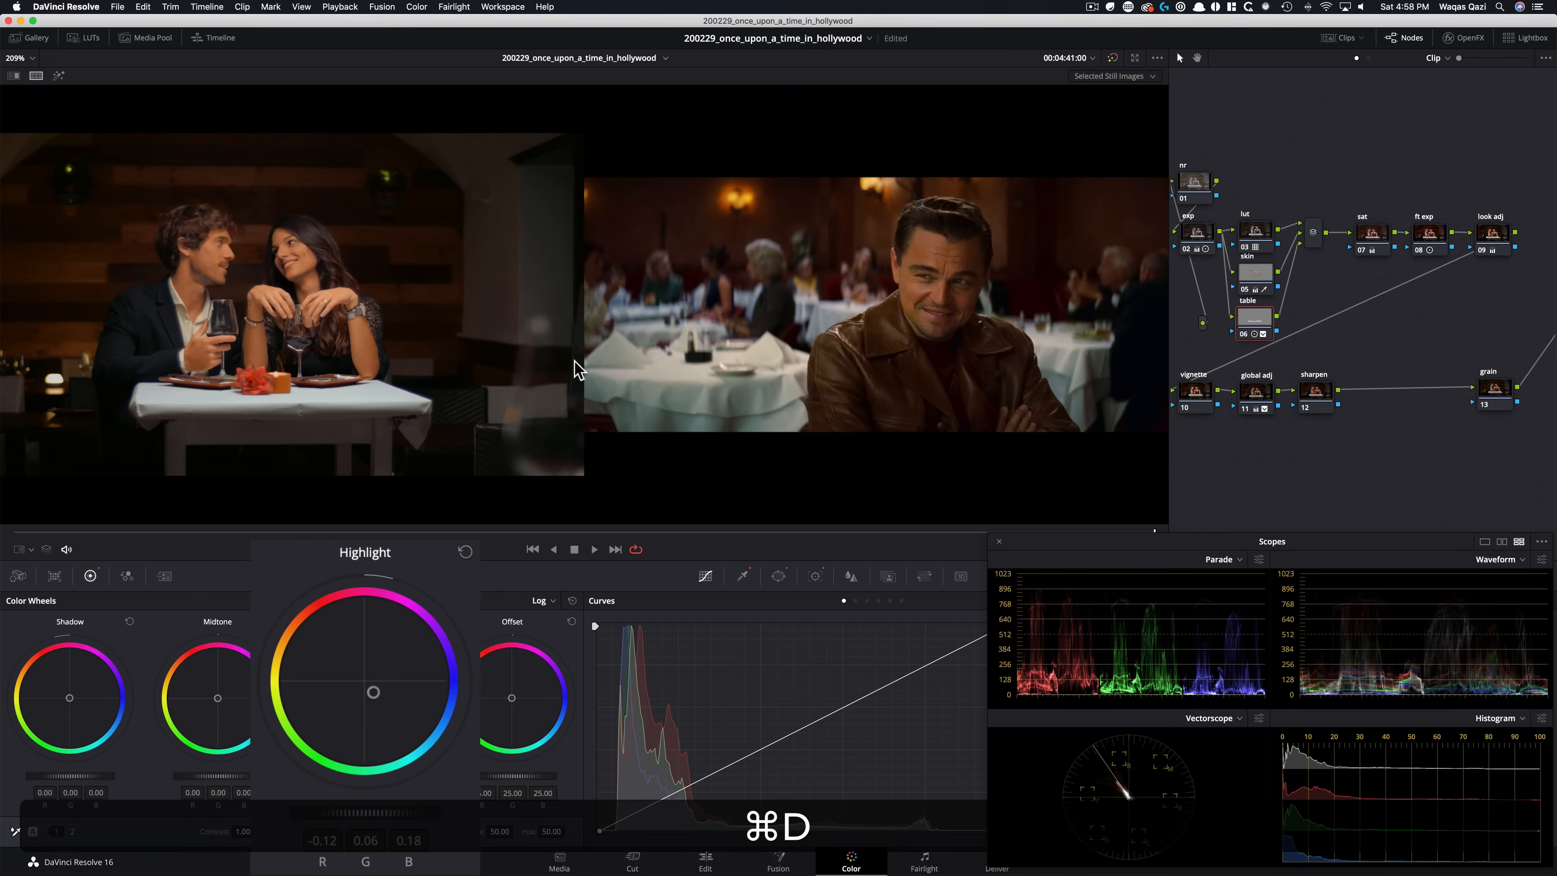
{"action": "key", "text": "super+d"}
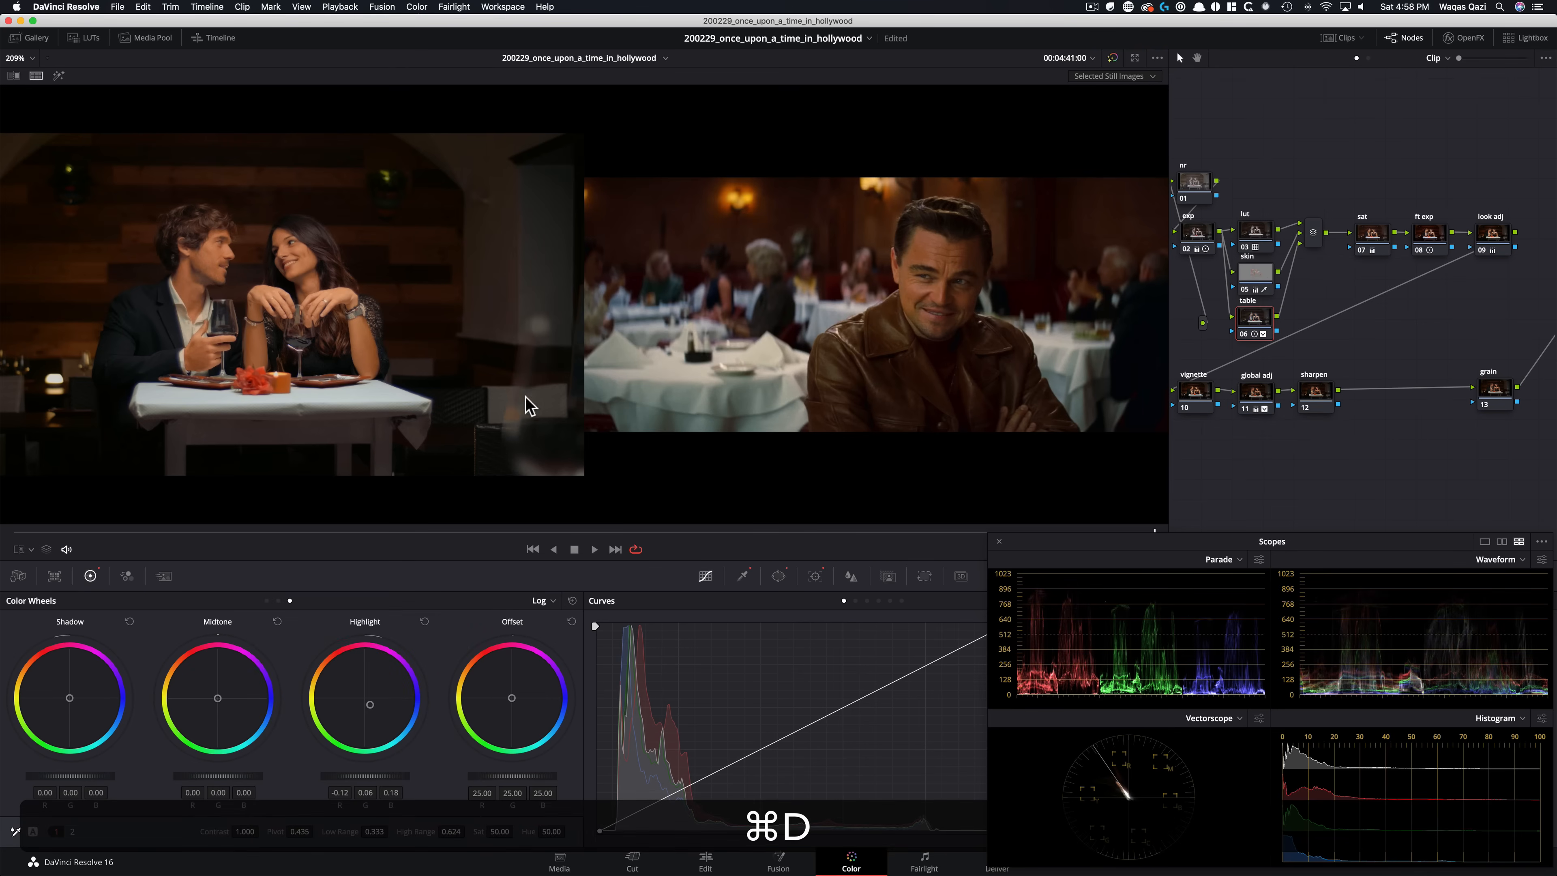
Examine the clip and reference still in the enlarged viewer, and check another frame of the shot at 00:04:36:17
{"action": "key", "text": "shift+super+d"}
{"action": "key", "text": "shift+f"}
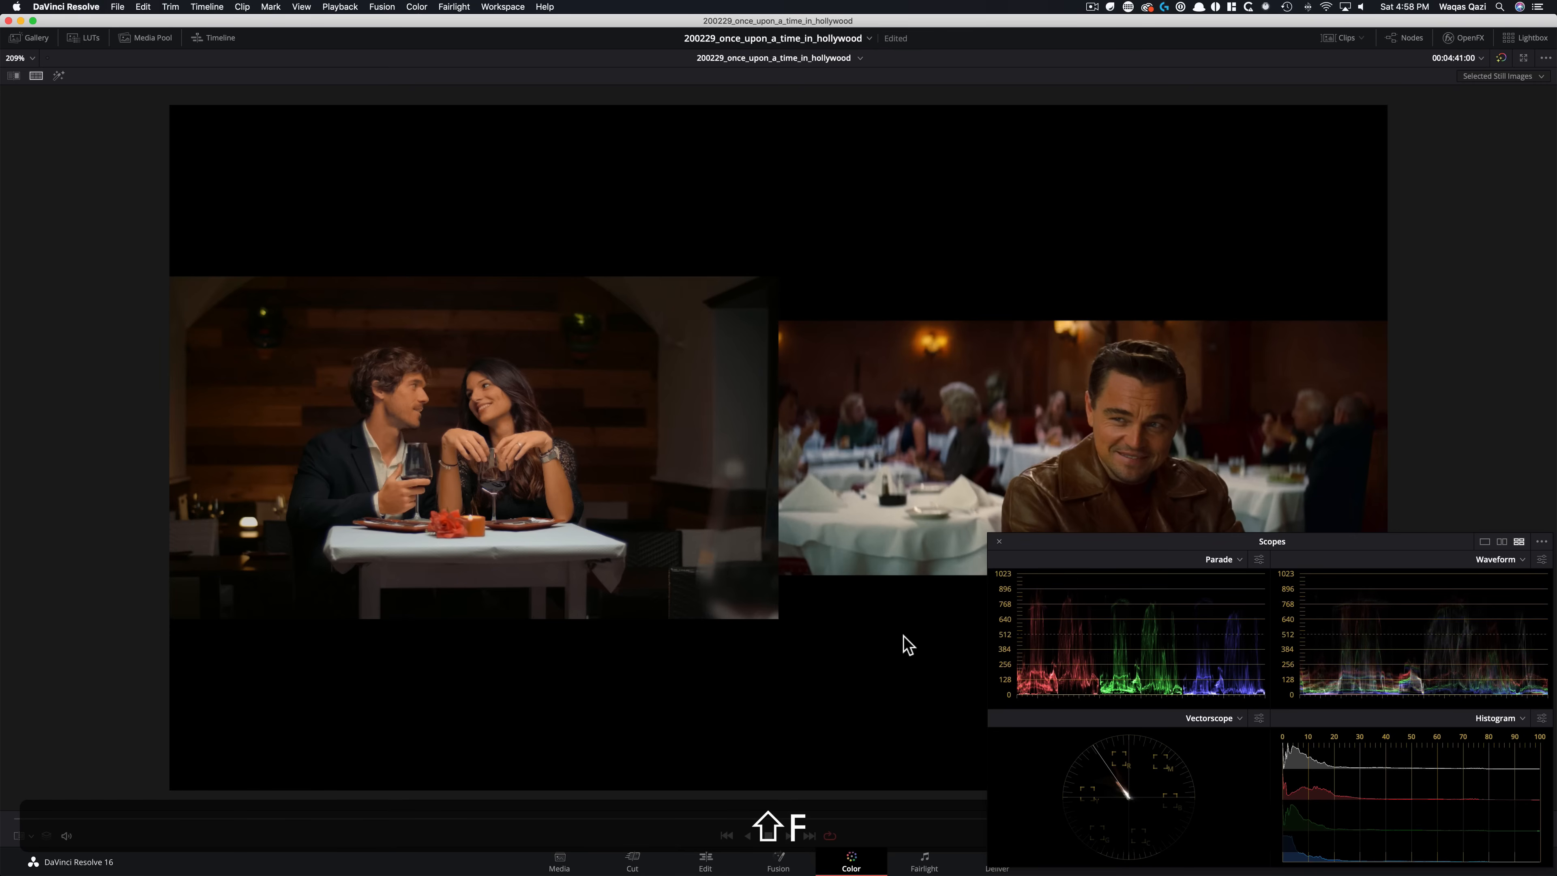
{"action": "mouse_move", "coordinate": [1115, 543]}
{"action": "left_mouse_down"}
{"action": "mouse_move", "coordinate": [1110, 672]}
{"action": "mouse_move", "coordinate": [1165, 728]}
{"action": "mouse_move", "coordinate": [977, 491]}
{"action": "mouse_move", "coordinate": [1081, 490]}
{"action": "mouse_move", "coordinate": [1111, 545]}
{"action": "left_mouse_up"}
{"action": "key", "text": "shift+f"}
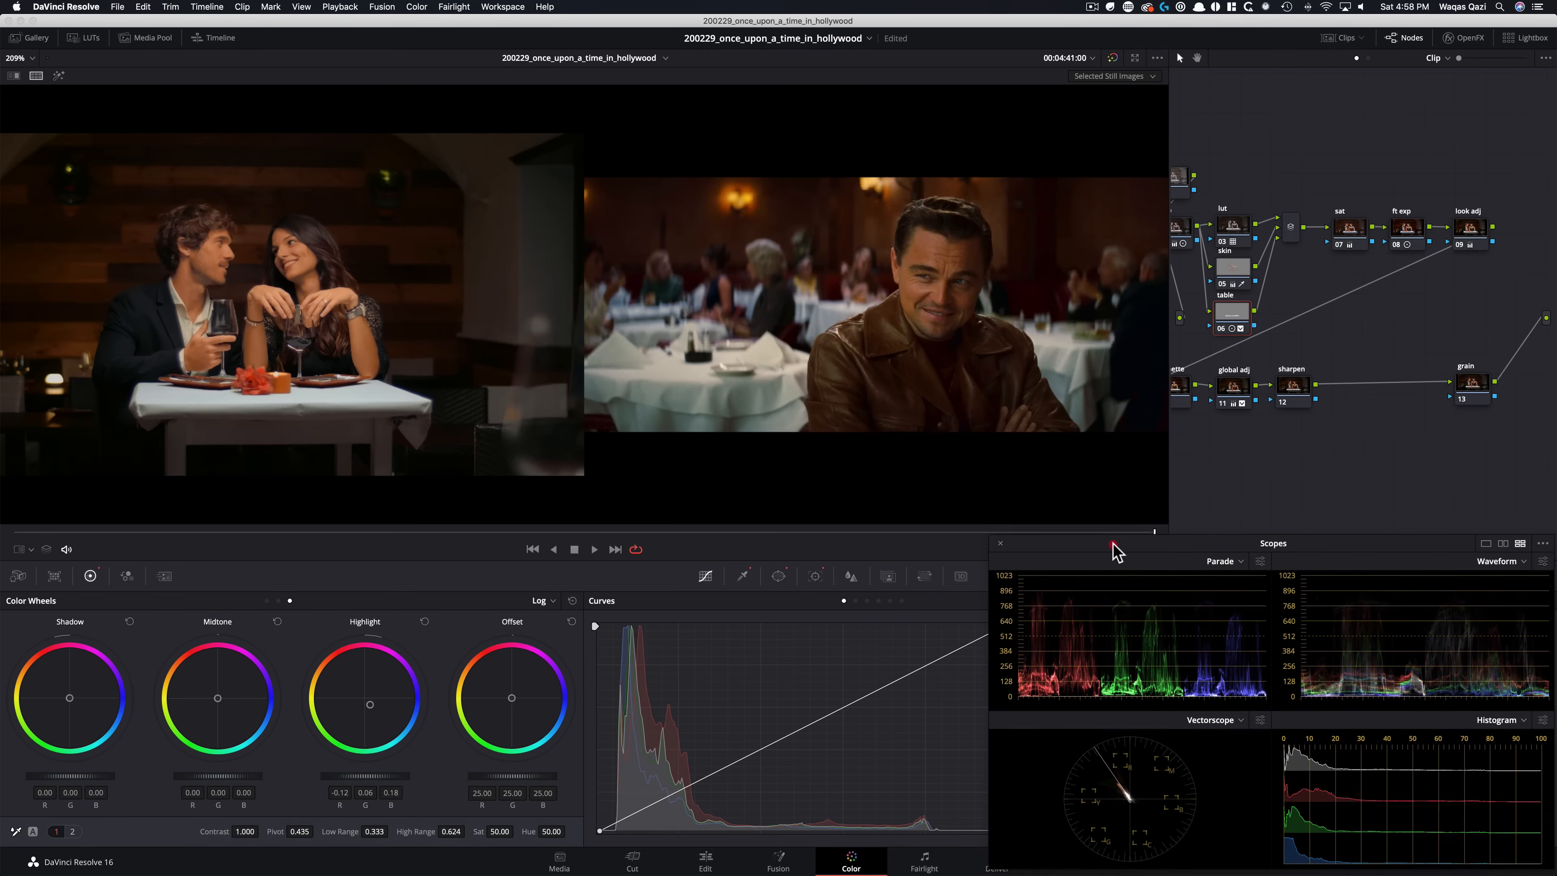
{"action": "left_click_drag", "start_coordinate": [82, 532], "coordinate": [863, 531]}
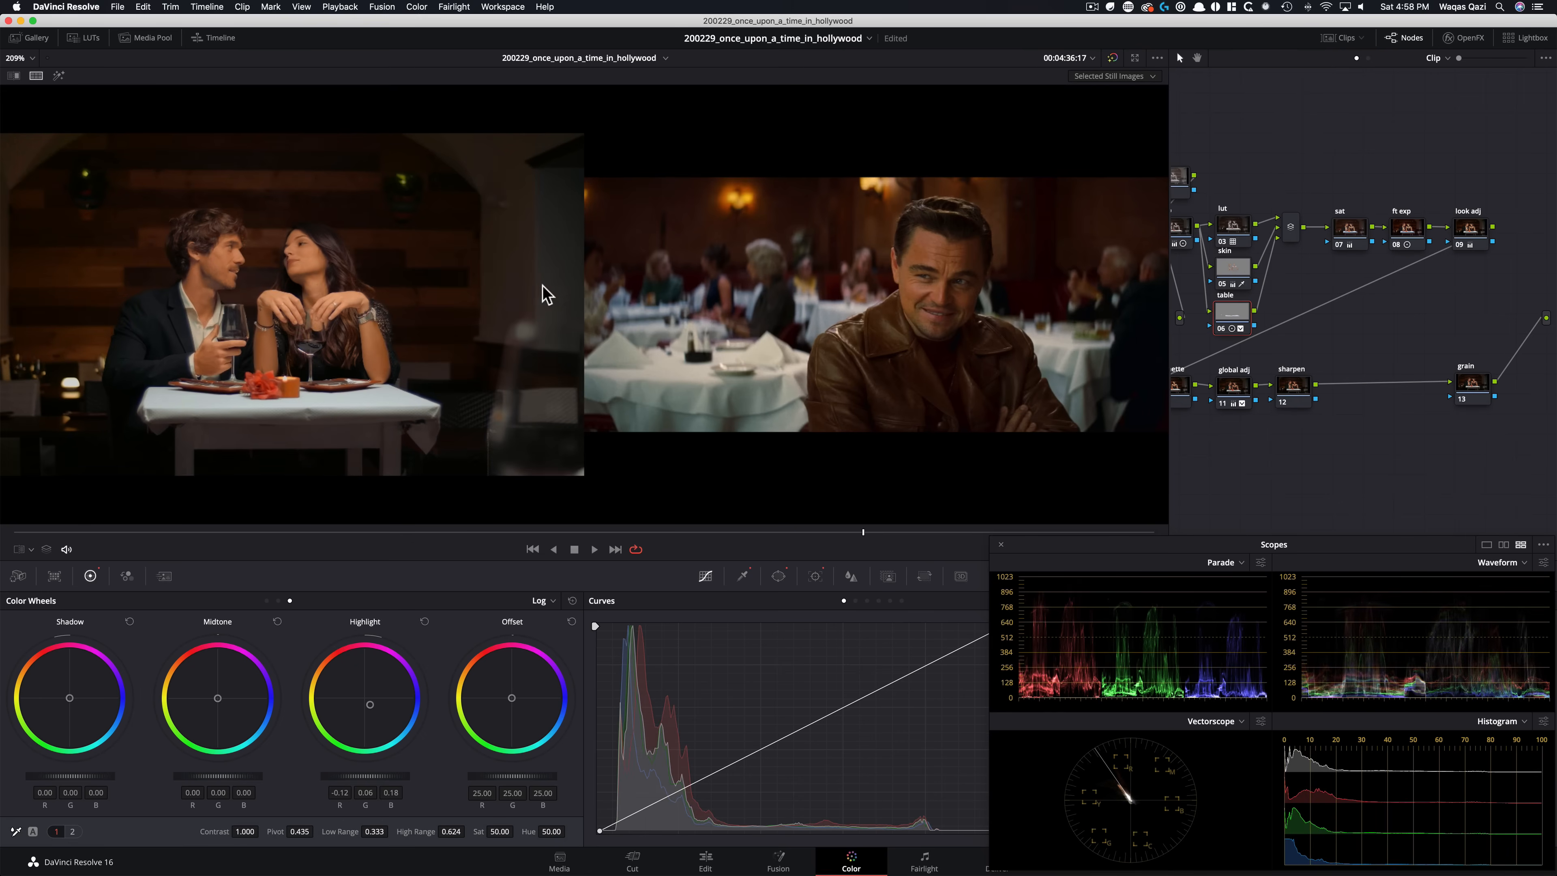
Enable temporal noise reduction on the nr node with 3 frames and luma and chroma thresholds of 4.8
{"action": "left_click_drag", "start_coordinate": [1291, 161], "coordinate": [1315, 159]}
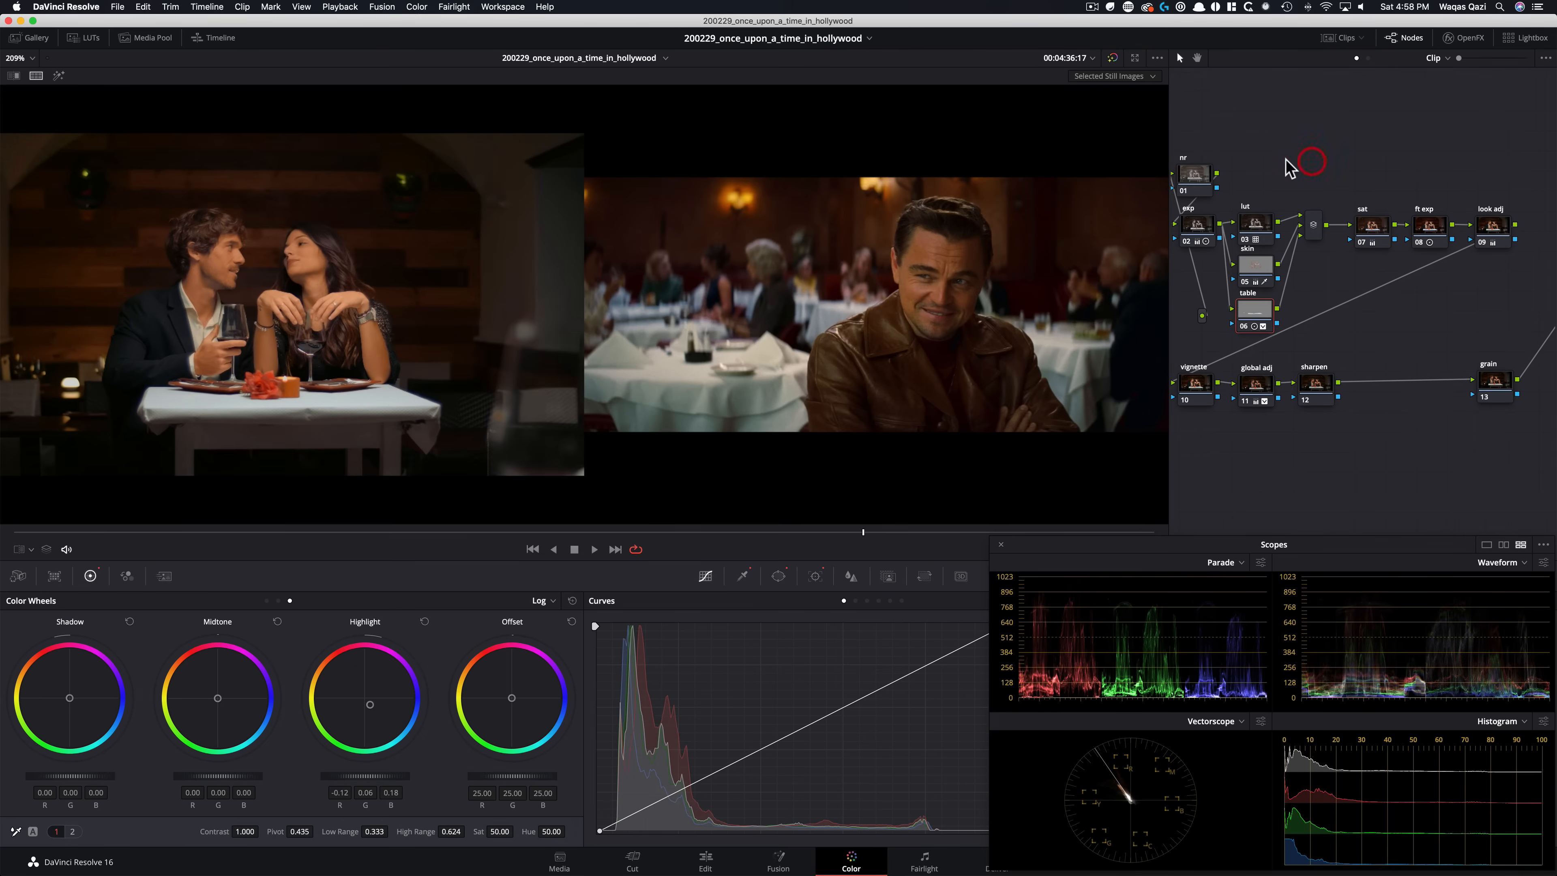
{"action": "left_click", "coordinate": [1204, 178]}
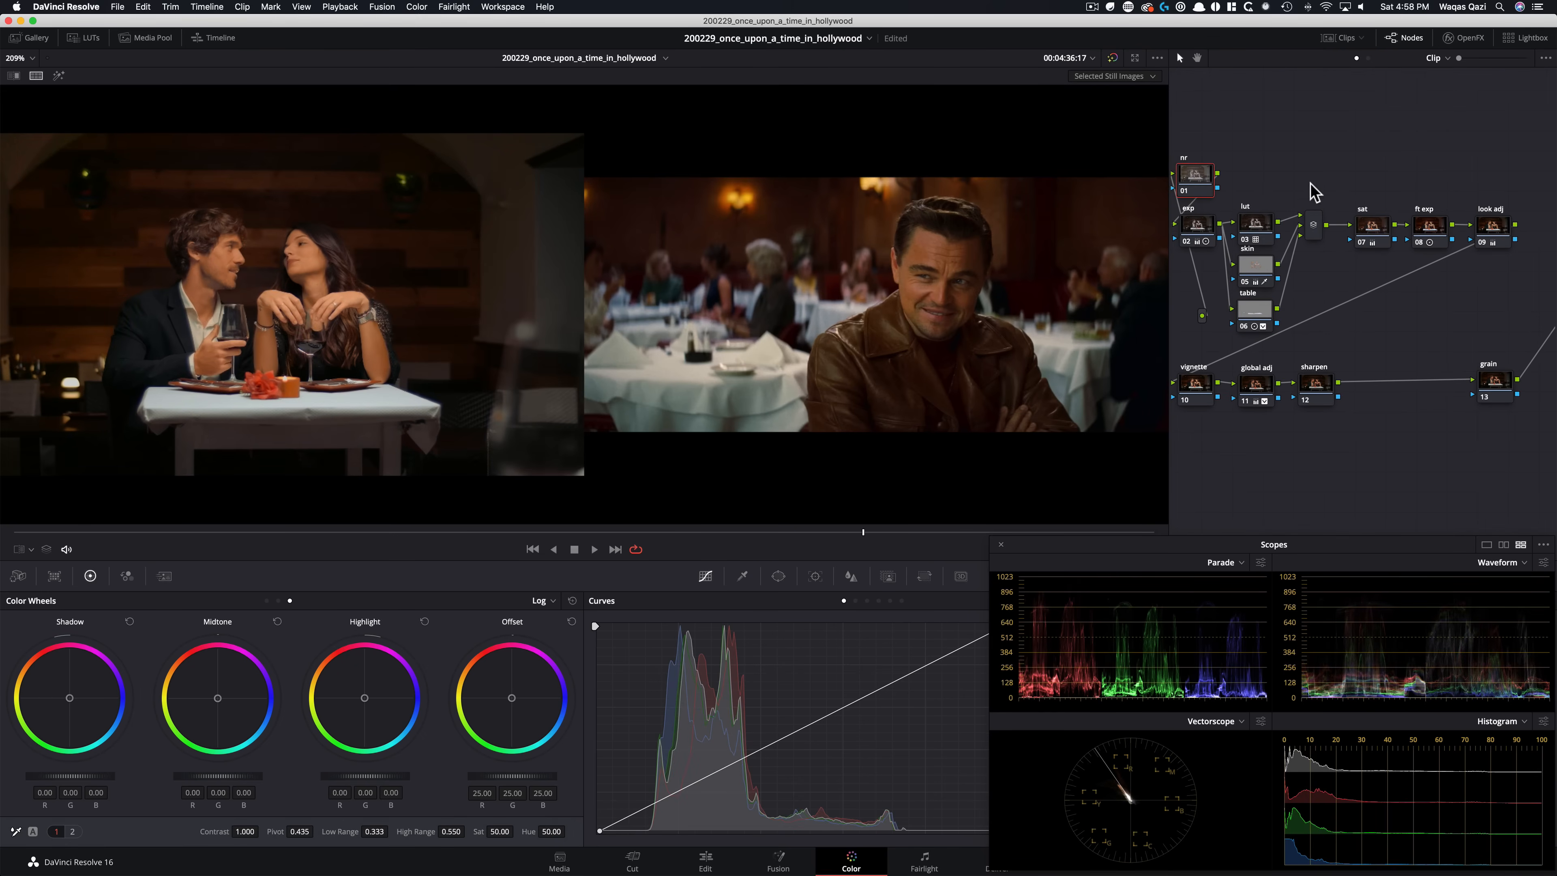
{"action": "left_click", "coordinate": [156, 580]}
{"action": "left_click", "coordinate": [92, 651]}
{"action": "left_click", "coordinate": [87, 710]}
{"action": "left_click_drag", "start_coordinate": [176, 746], "coordinate": [184, 745]}
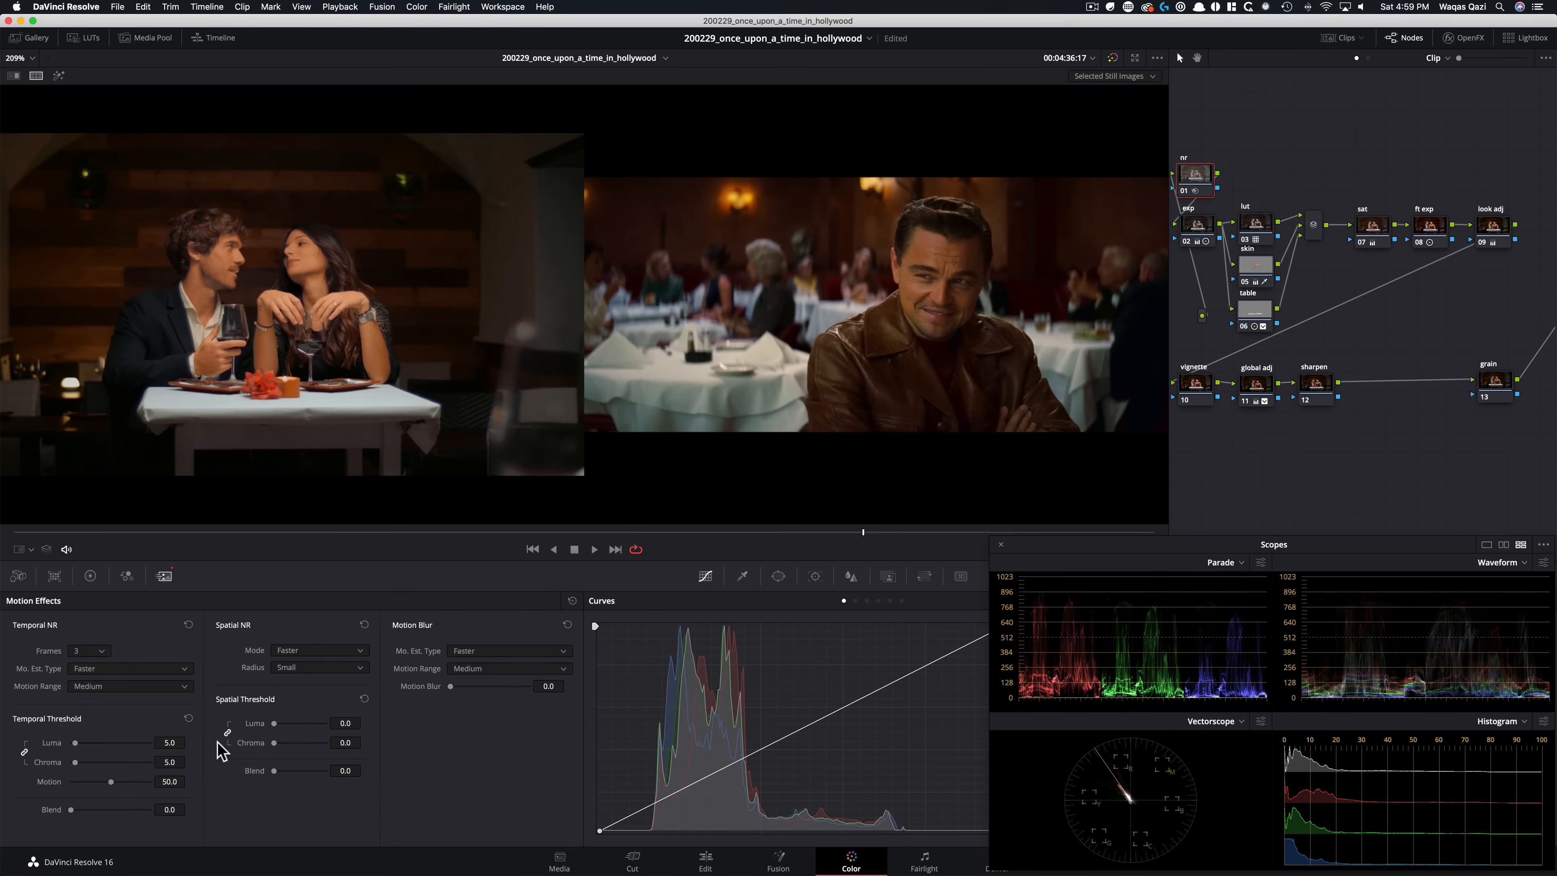
{"action": "left_click", "coordinate": [165, 743]}
{"action": "type", "text": "4.8"}
{"action": "key", "text": "Return"}
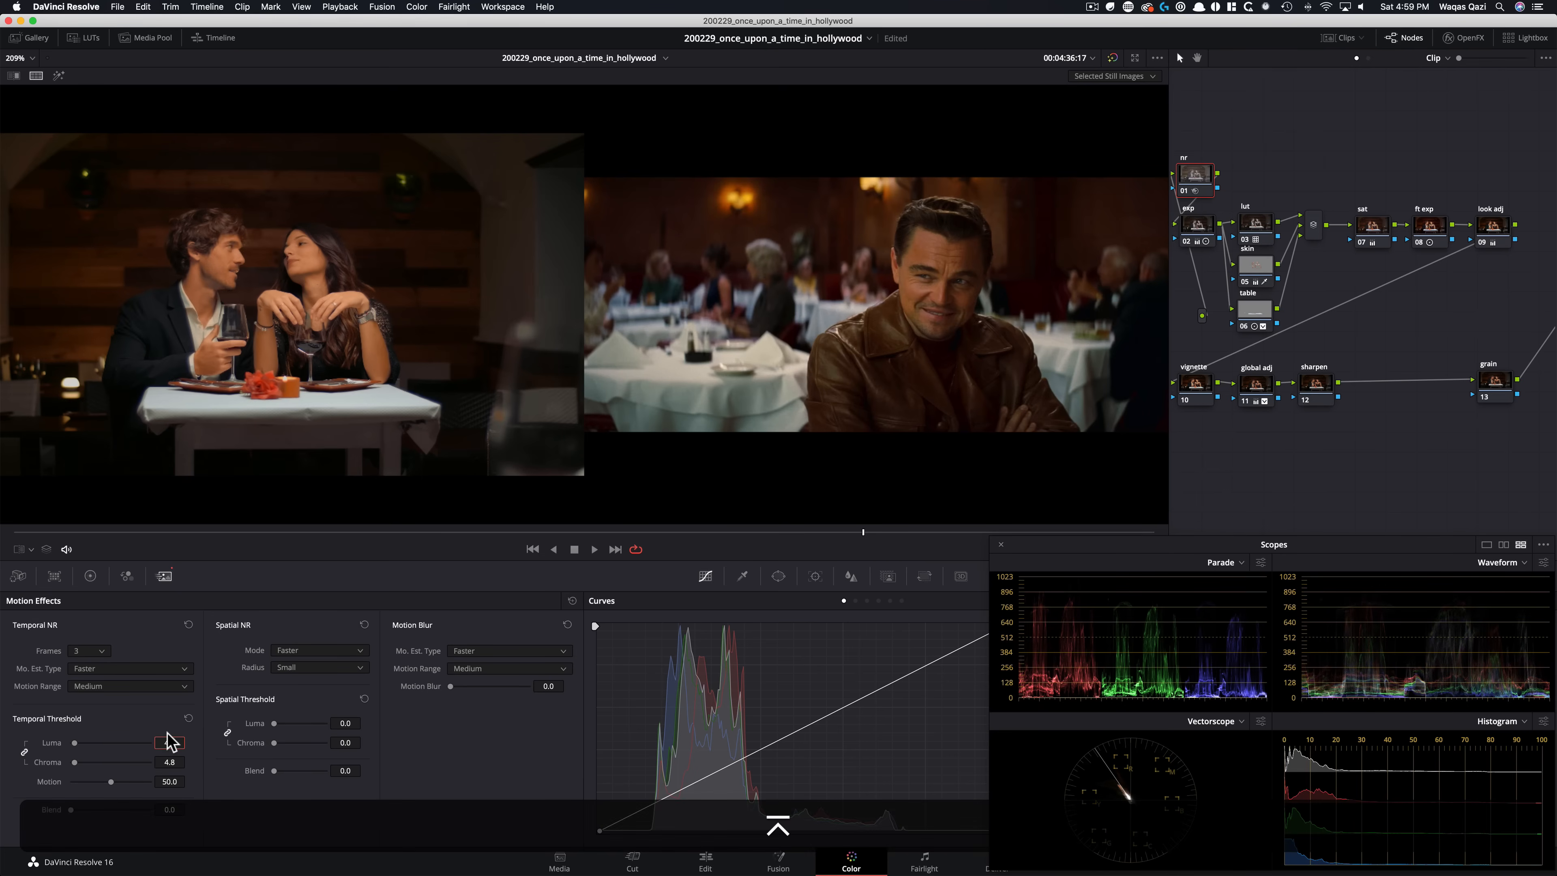
Unlink the nr node's spatial thresholds, set spatial chroma to 6.8, and compare the image with the node bypassed
{"action": "left_click", "coordinate": [228, 733]}
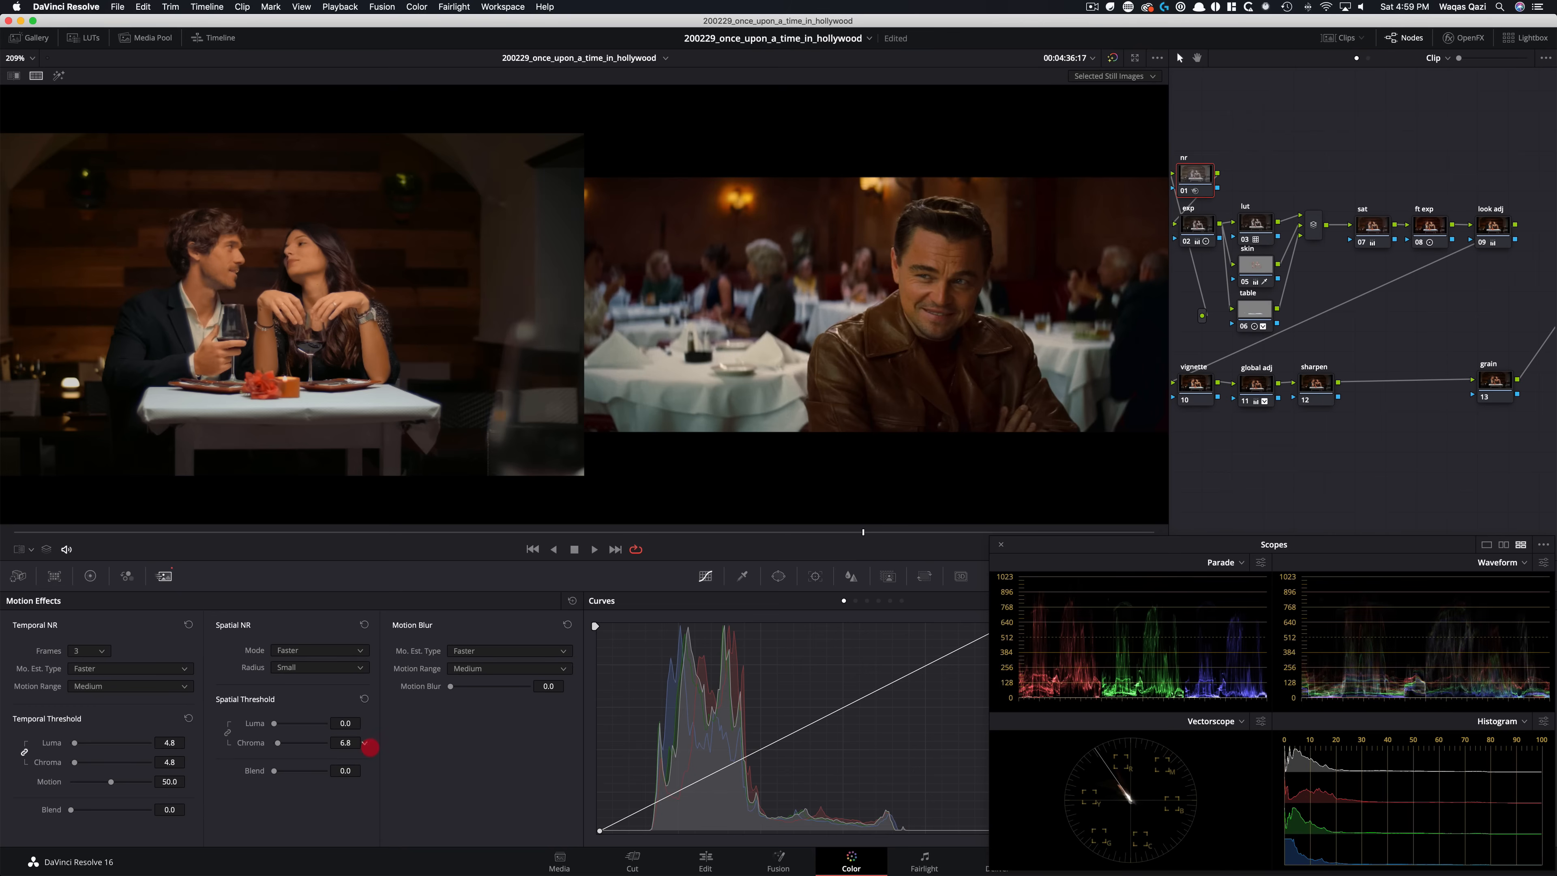
{"action": "key", "text": "super+d"}
{"action": "key", "text": "super+d"}
{"action": "key", "text": "super+d"}
{"action": "key", "text": "super+d"}
{"action": "key", "text": "super+d"}
{"action": "key", "text": "super+d"}
Sharpen the image on the sharpen node with a blur radius of 0.47, and compare an enlarged frame at 00:04:28:02 with the node bypassed
{"action": "left_click_drag", "start_coordinate": [54, 531], "coordinate": [801, 538]}
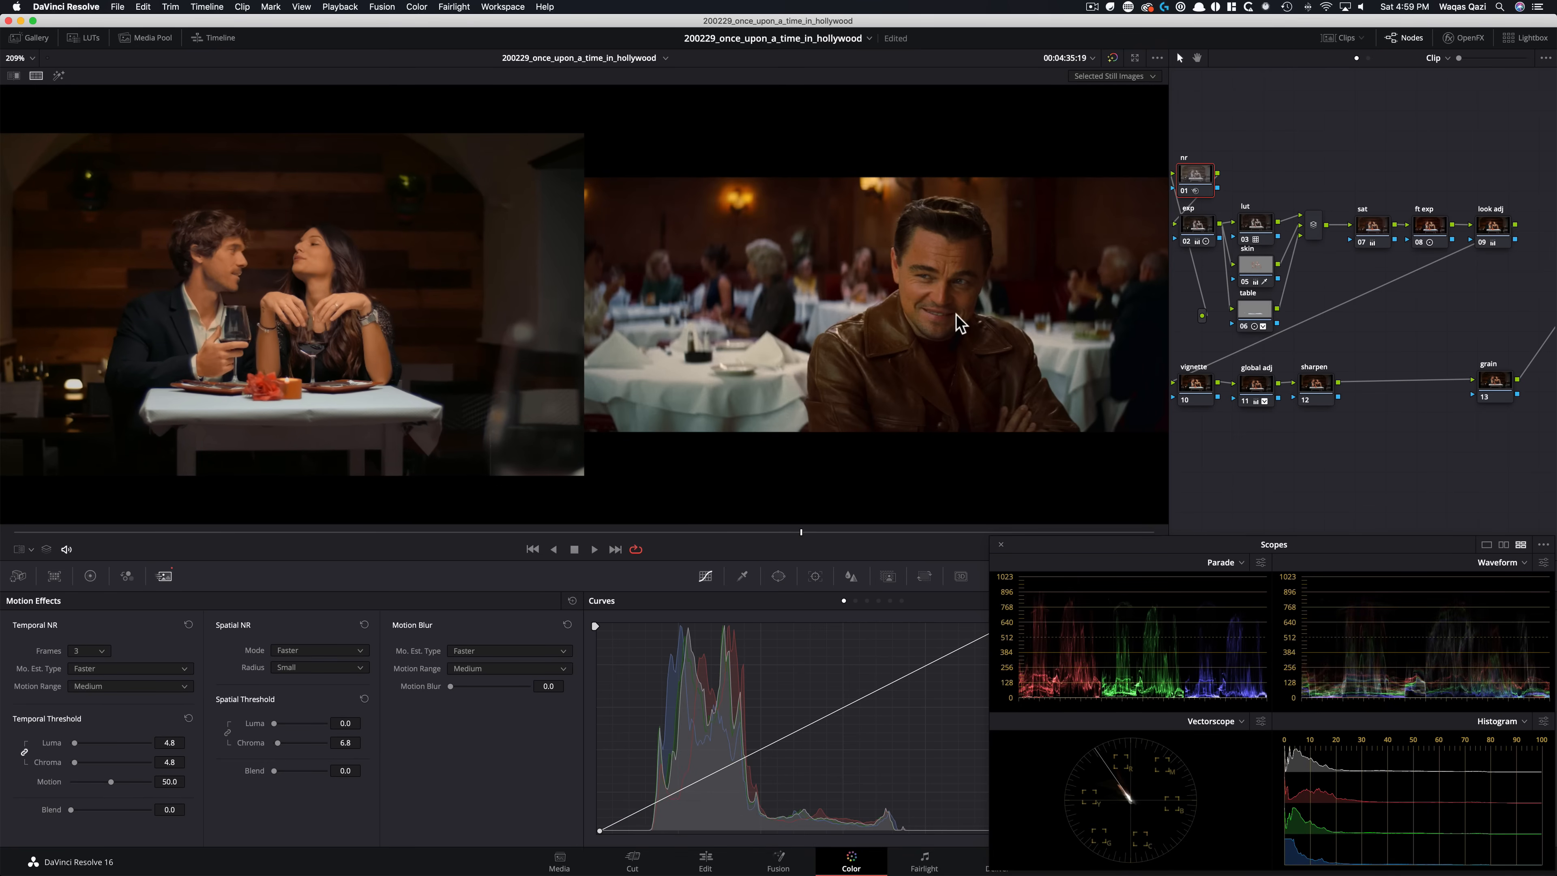
{"action": "key", "text": "super+equal"}
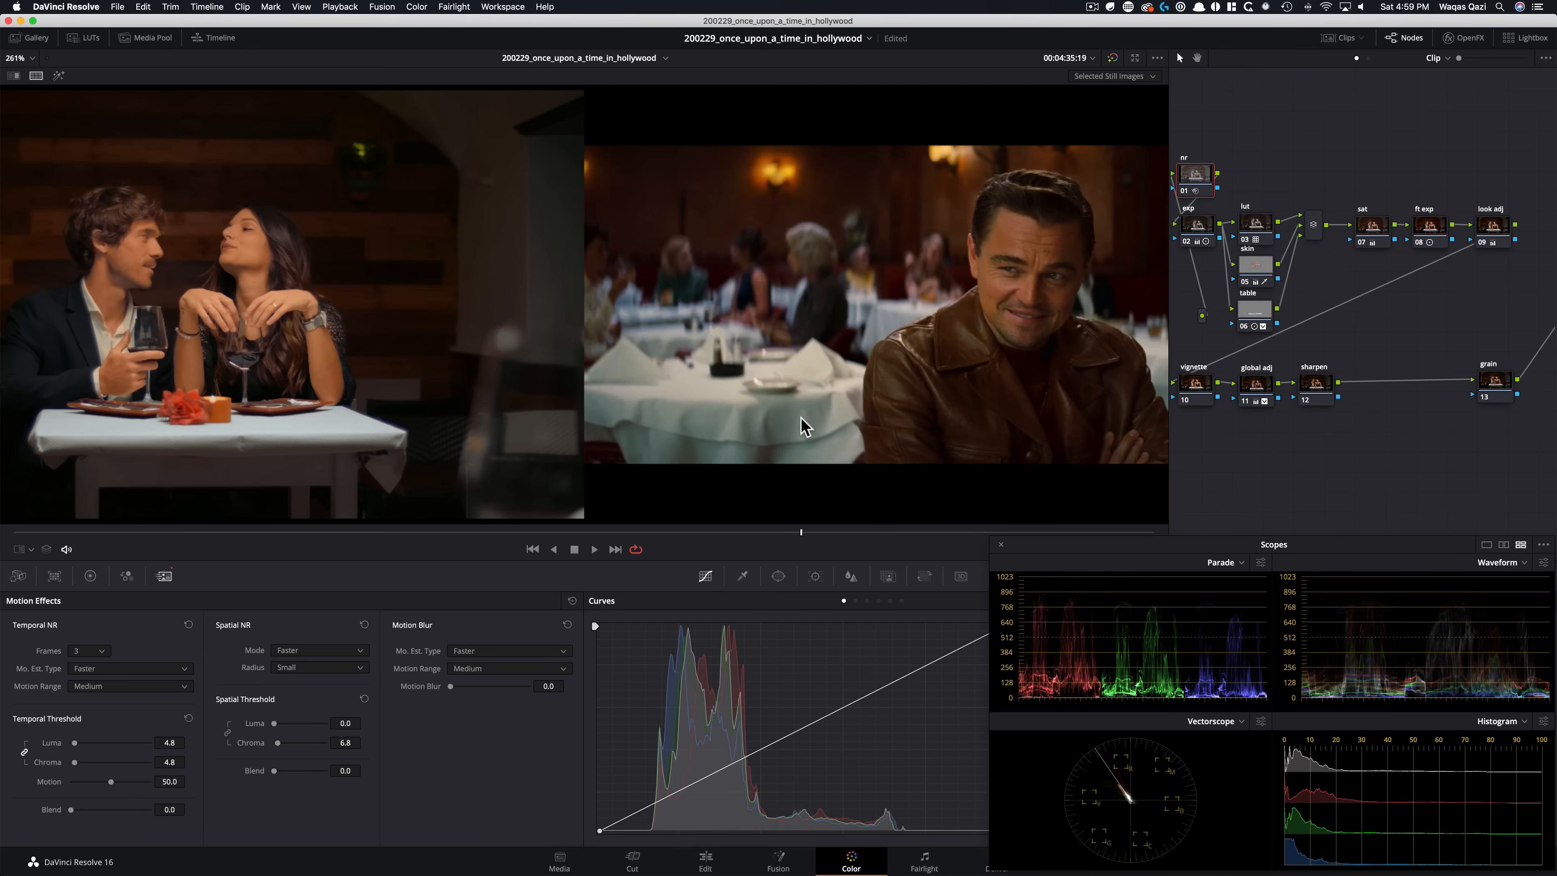
{"action": "mouse_move", "coordinate": [264, 538]}
{"action": "left_mouse_down"}
{"action": "mouse_move", "coordinate": [219, 540]}
{"action": "mouse_move", "coordinate": [279, 535]}
{"action": "left_mouse_up"}
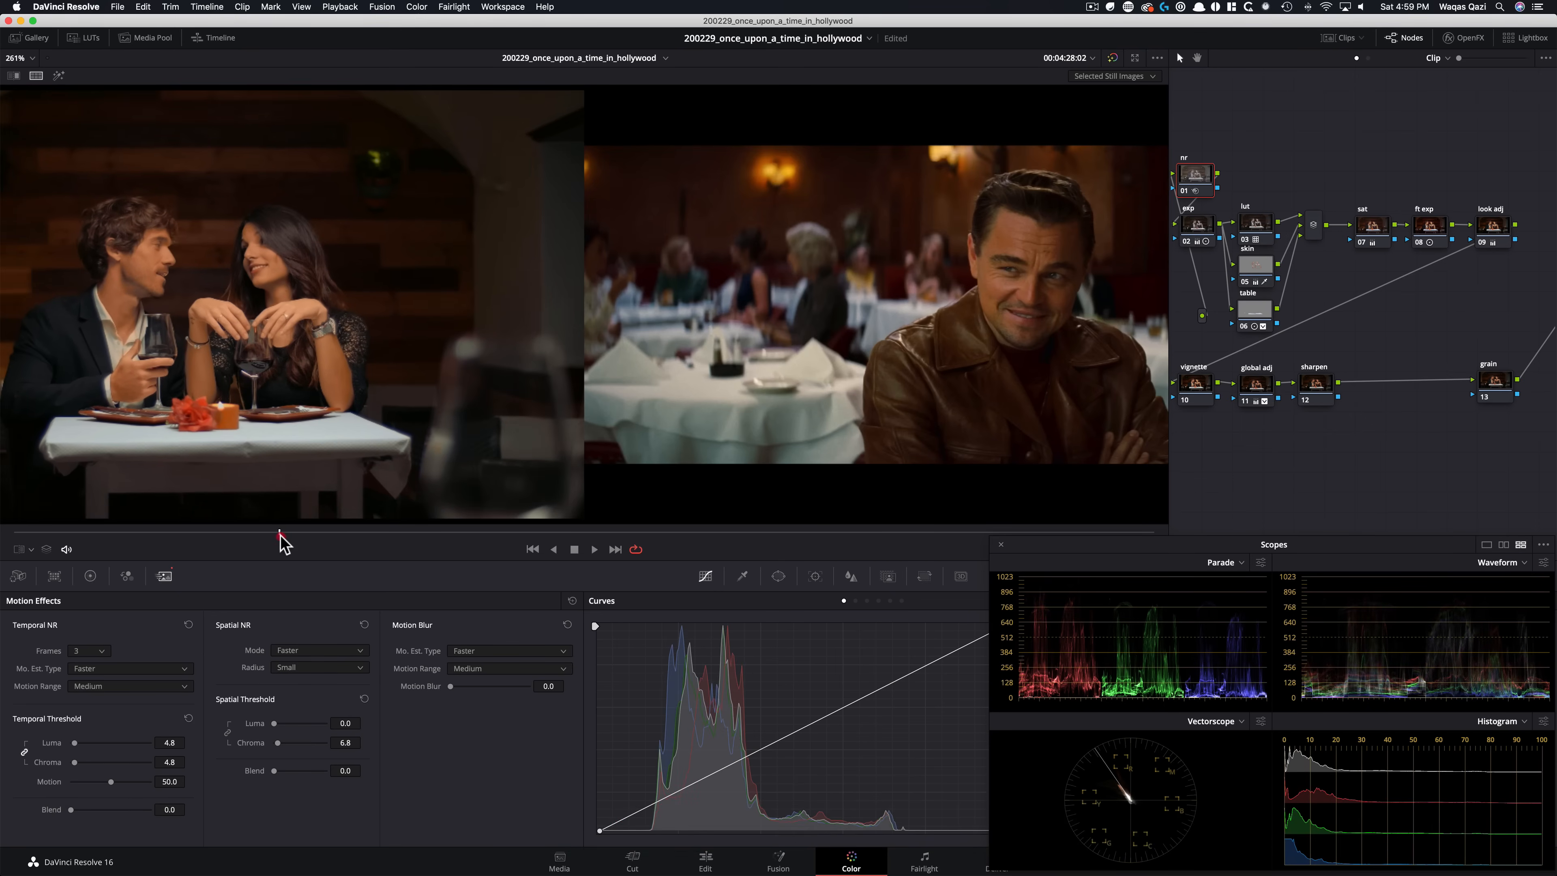
{"action": "left_click", "coordinate": [1315, 384]}
{"action": "left_click", "coordinate": [885, 586]}
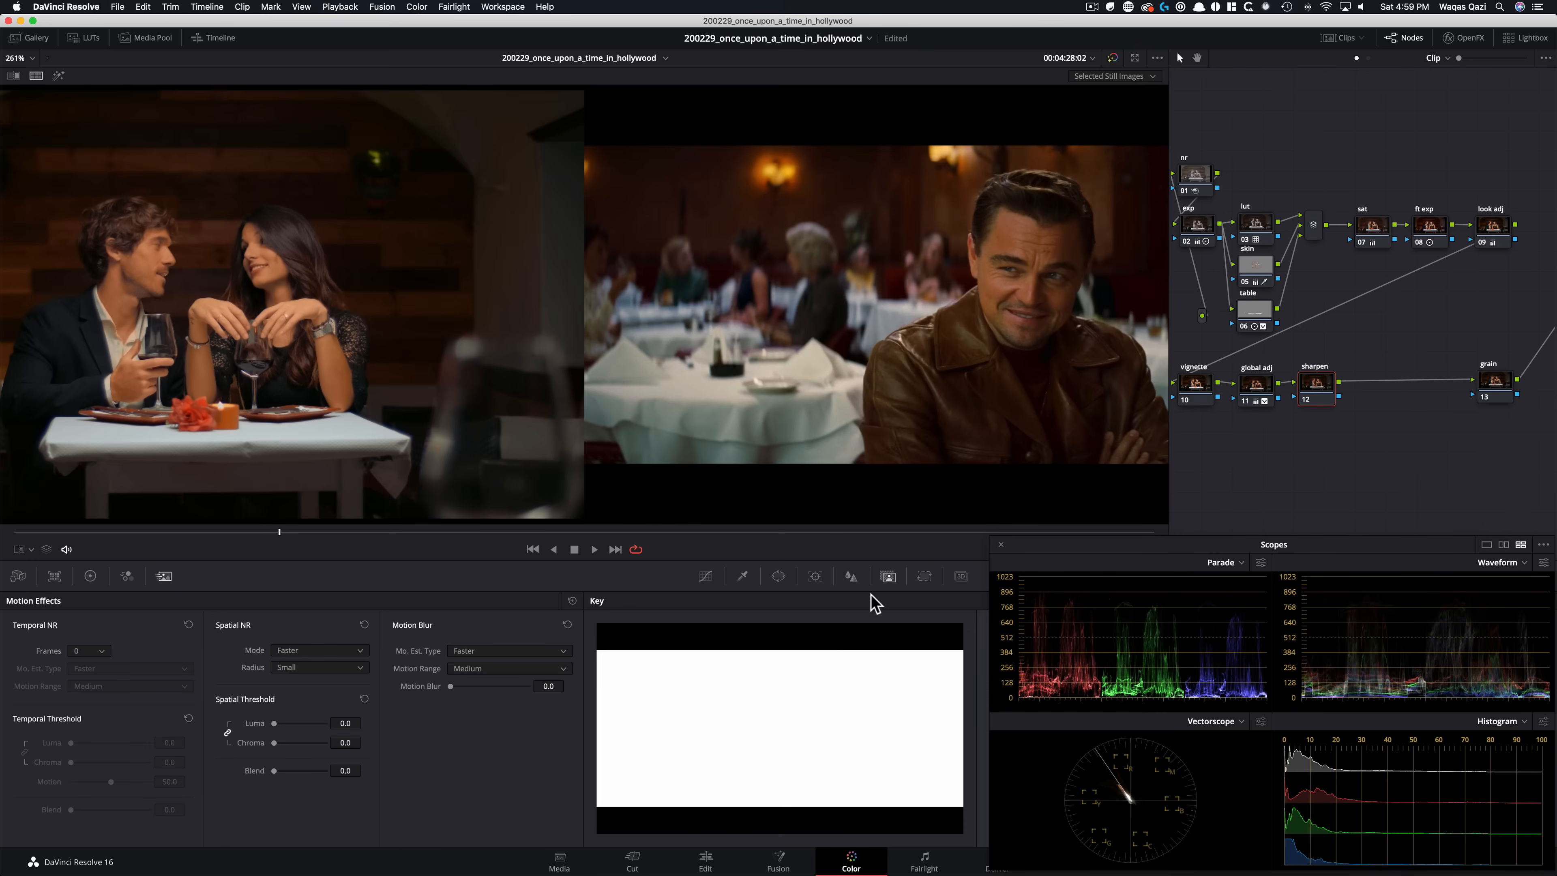
{"action": "left_click_drag", "start_coordinate": [1070, 548], "coordinate": [1005, 212]}
{"action": "left_click", "coordinate": [850, 576]}
{"action": "left_click_drag", "start_coordinate": [647, 710], "coordinate": [654, 716]}
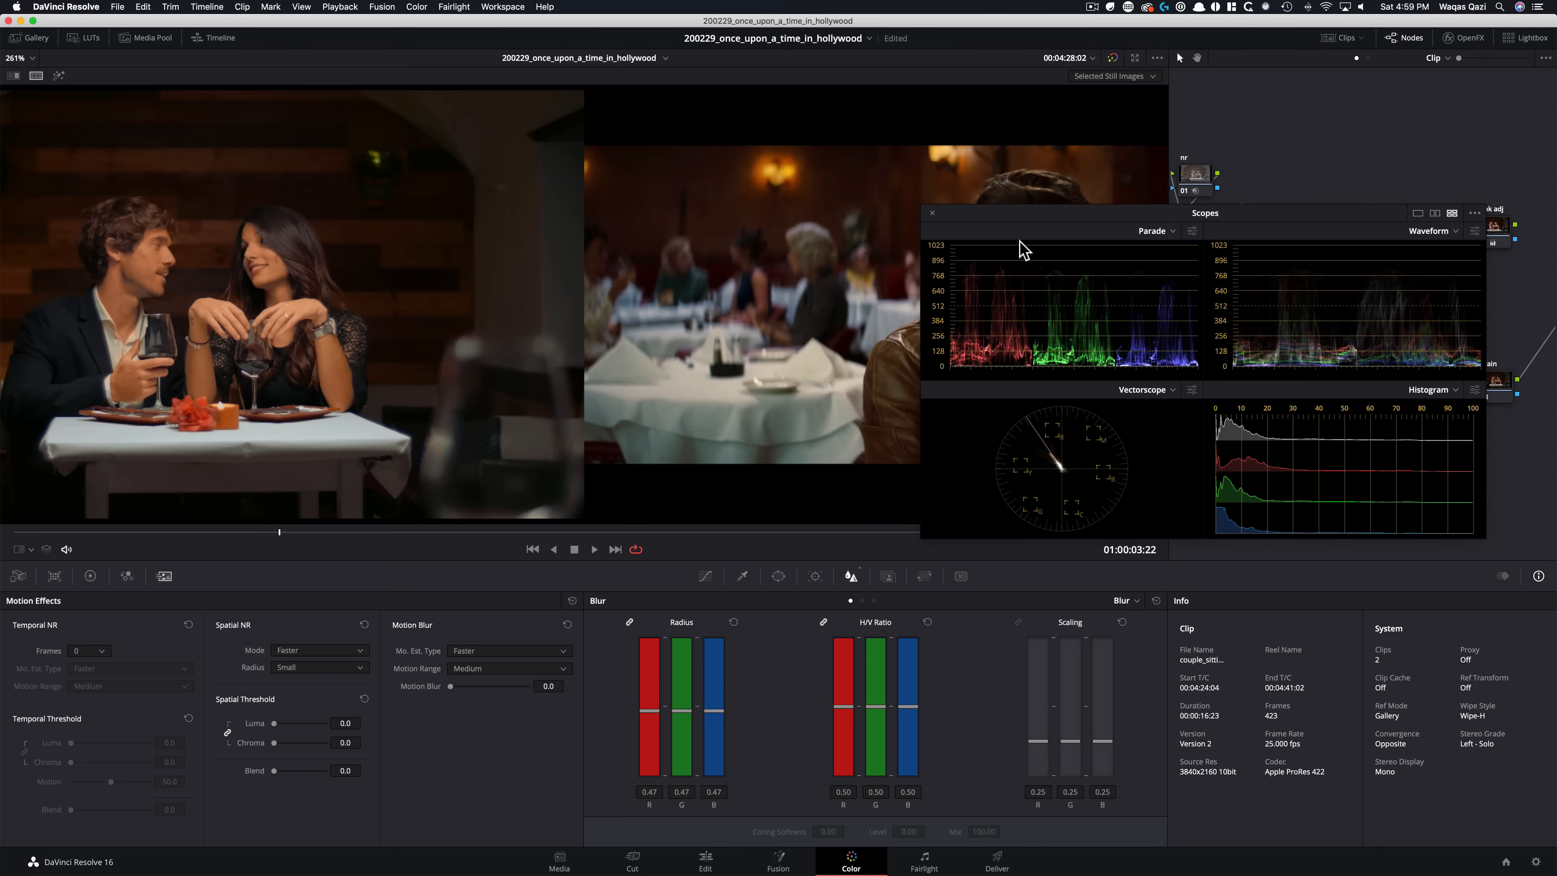
{"action": "left_click_drag", "start_coordinate": [1046, 223], "coordinate": [1111, 546]}
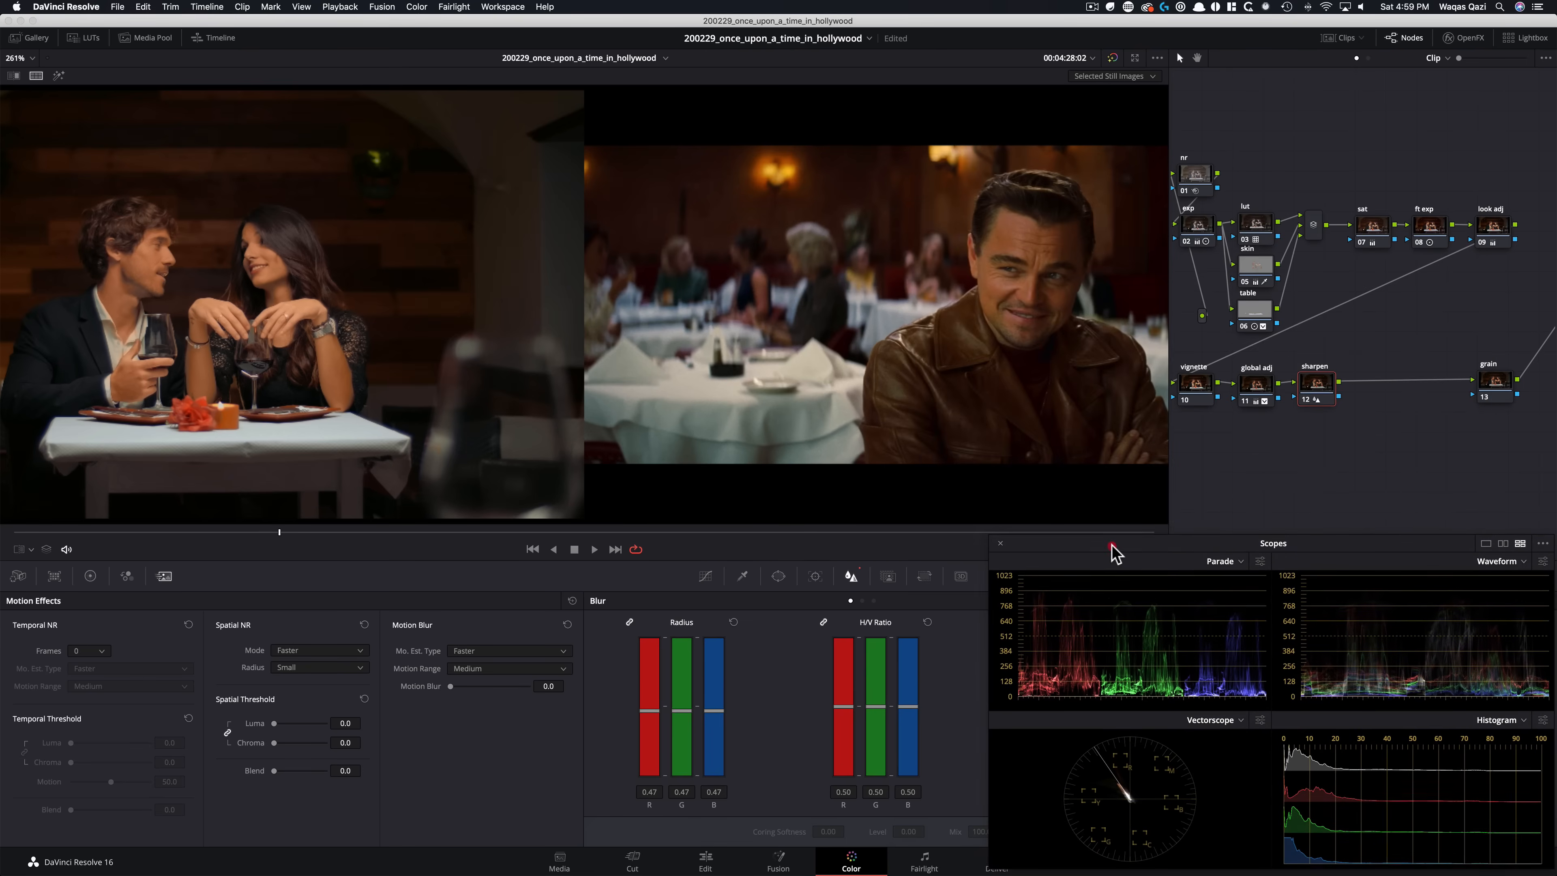
{"action": "key", "text": "super+d"}
{"action": "key", "text": "super+d"}
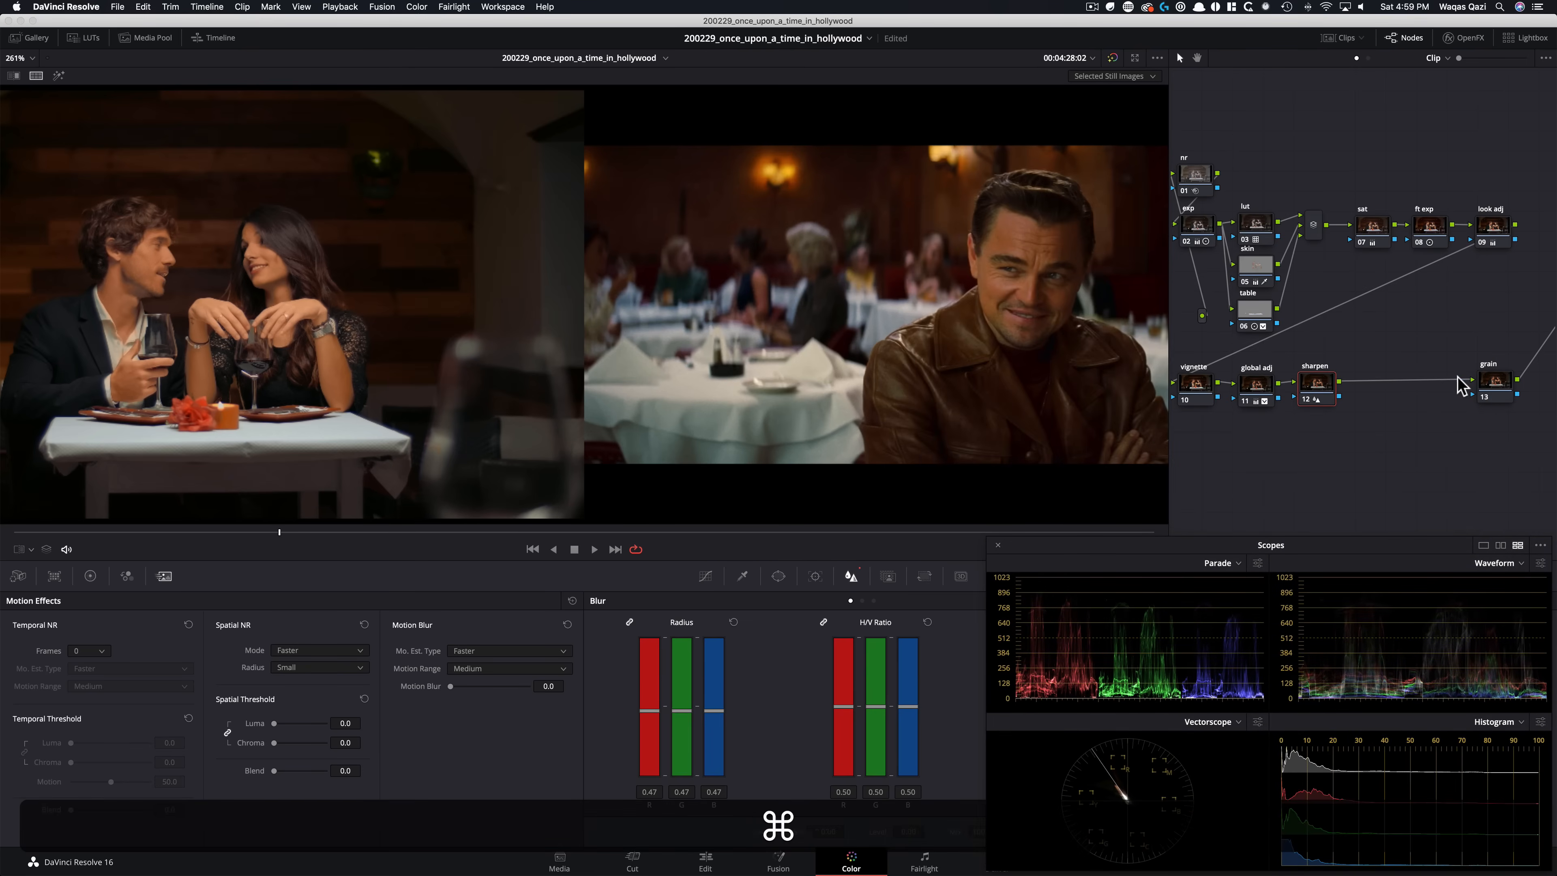
Find the Film Grain effect in the OpenFX library and apply it to the grain node
{"action": "left_click", "coordinate": [1488, 381]}
{"action": "key", "text": "super+minus"}
{"action": "key", "text": "super+minus"}
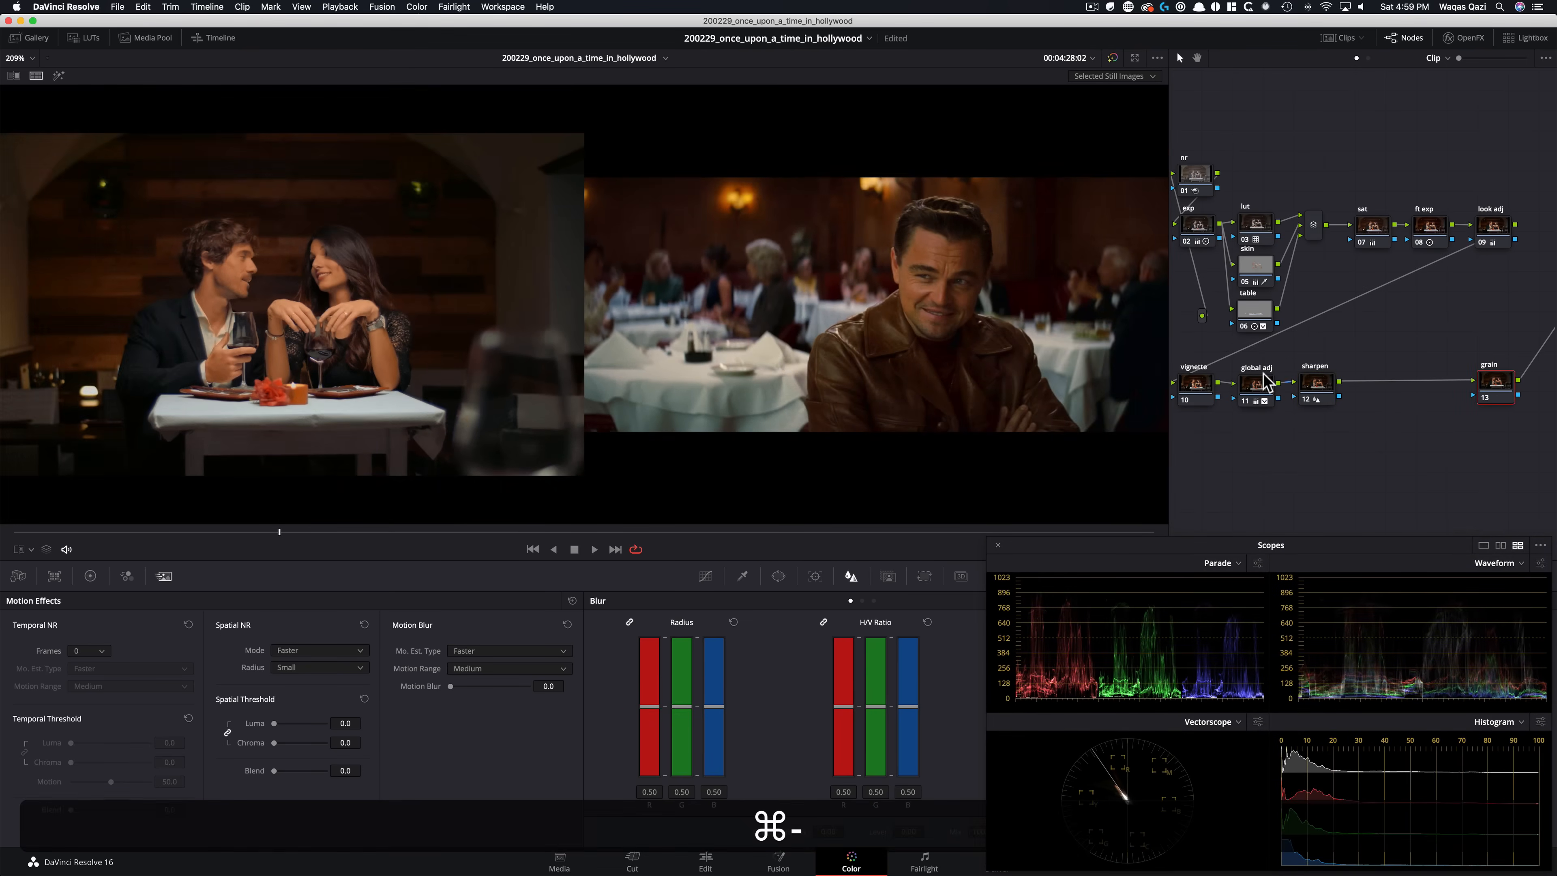
{"action": "left_click", "coordinate": [1464, 38]}
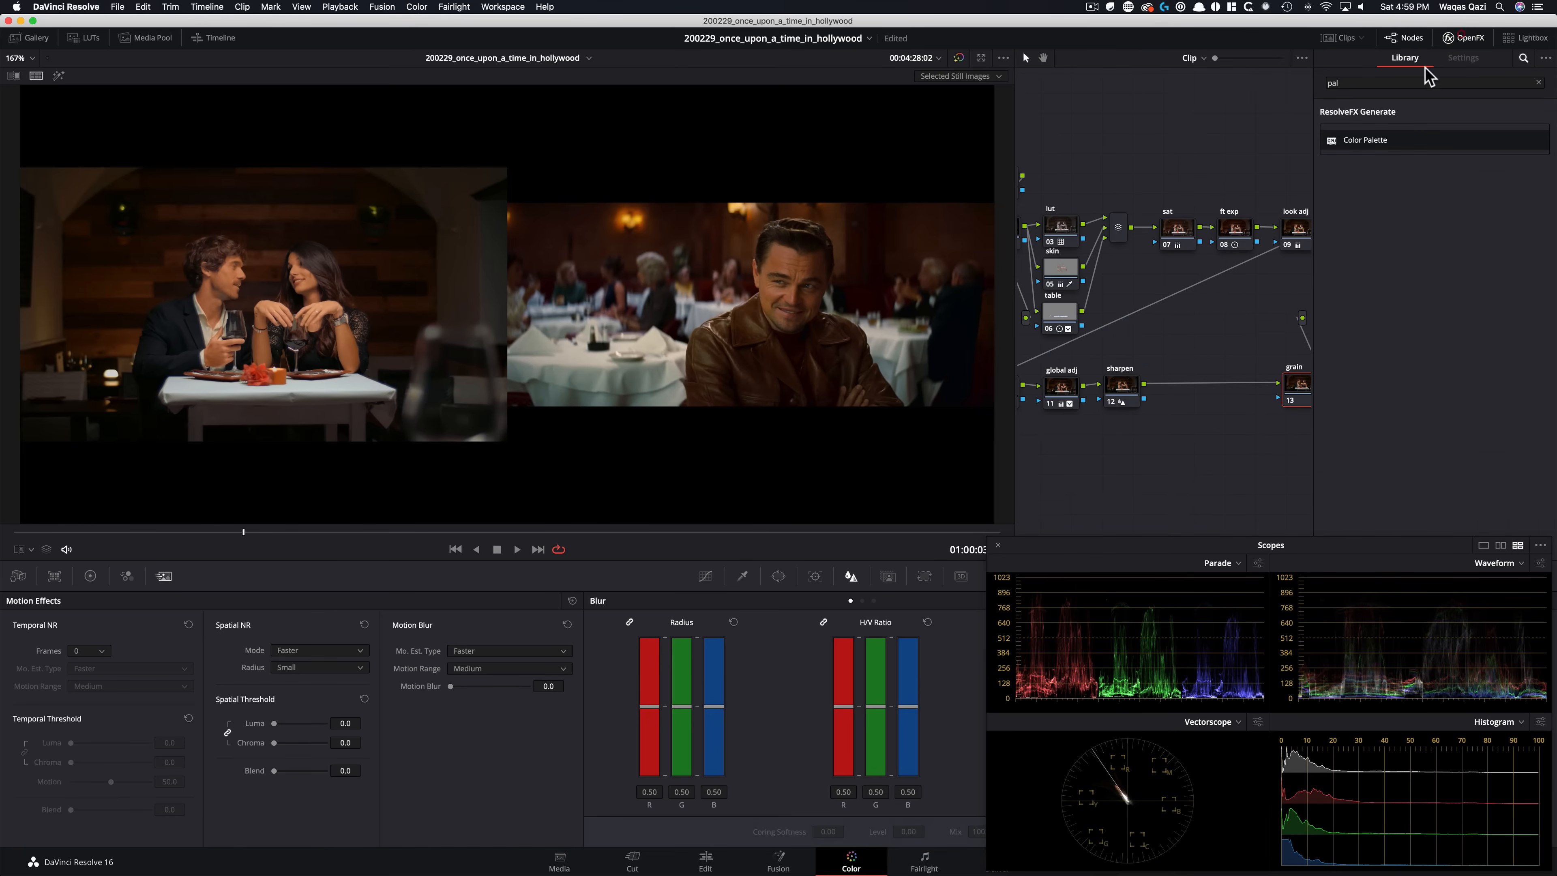
{"action": "key", "text": "super+a"}
{"action": "type", "text": "gra"}
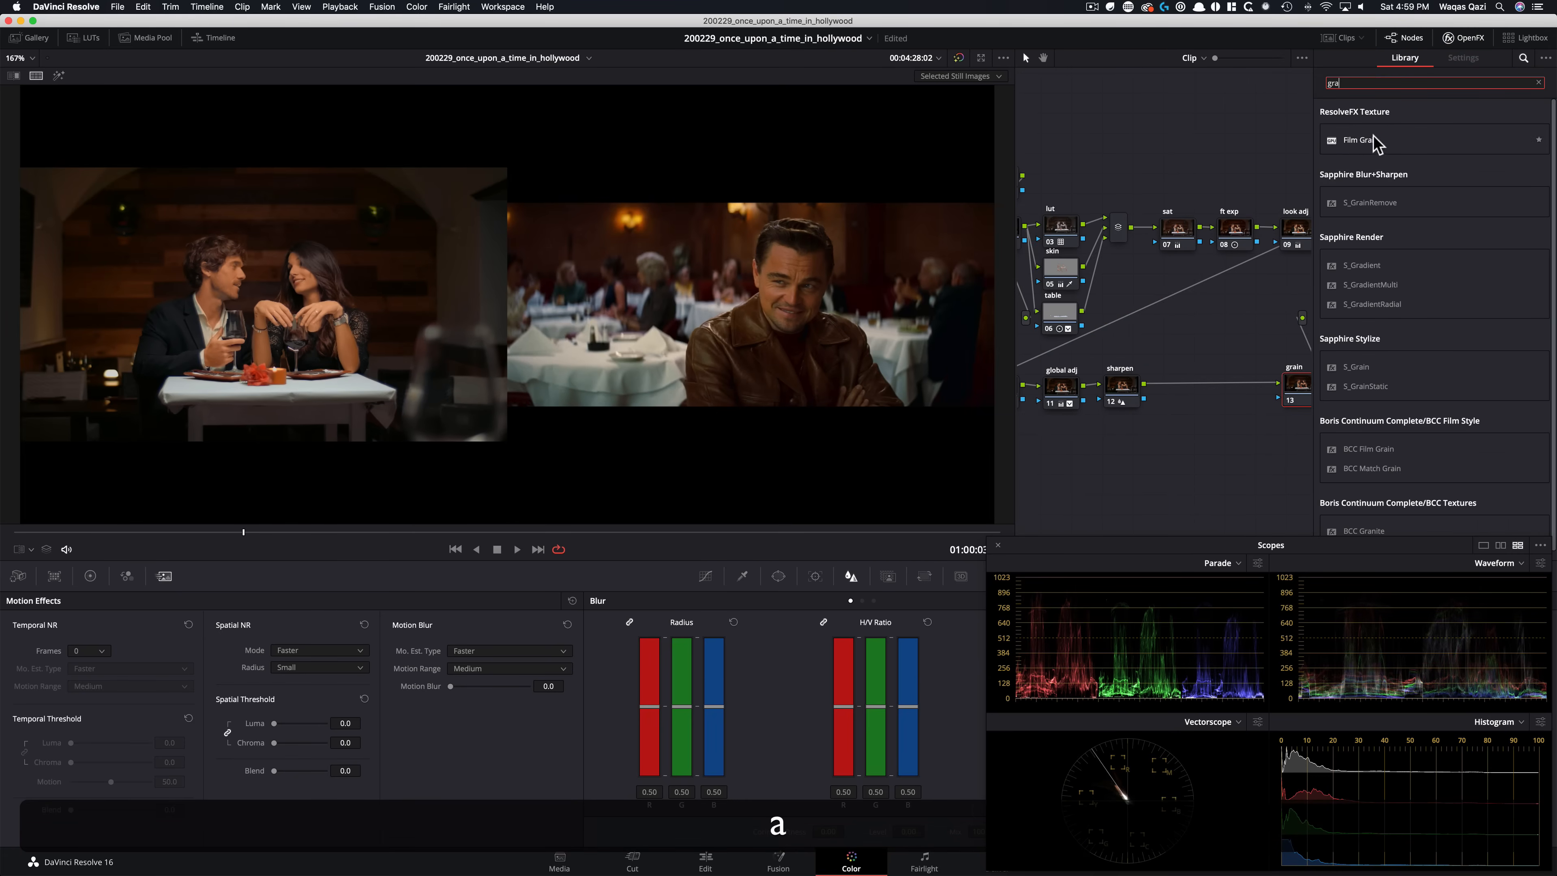
{"action": "left_click_drag", "start_coordinate": [1376, 142], "coordinate": [1318, 258]}
{"action": "left_click_drag", "start_coordinate": [1304, 400], "coordinate": [1299, 391]}
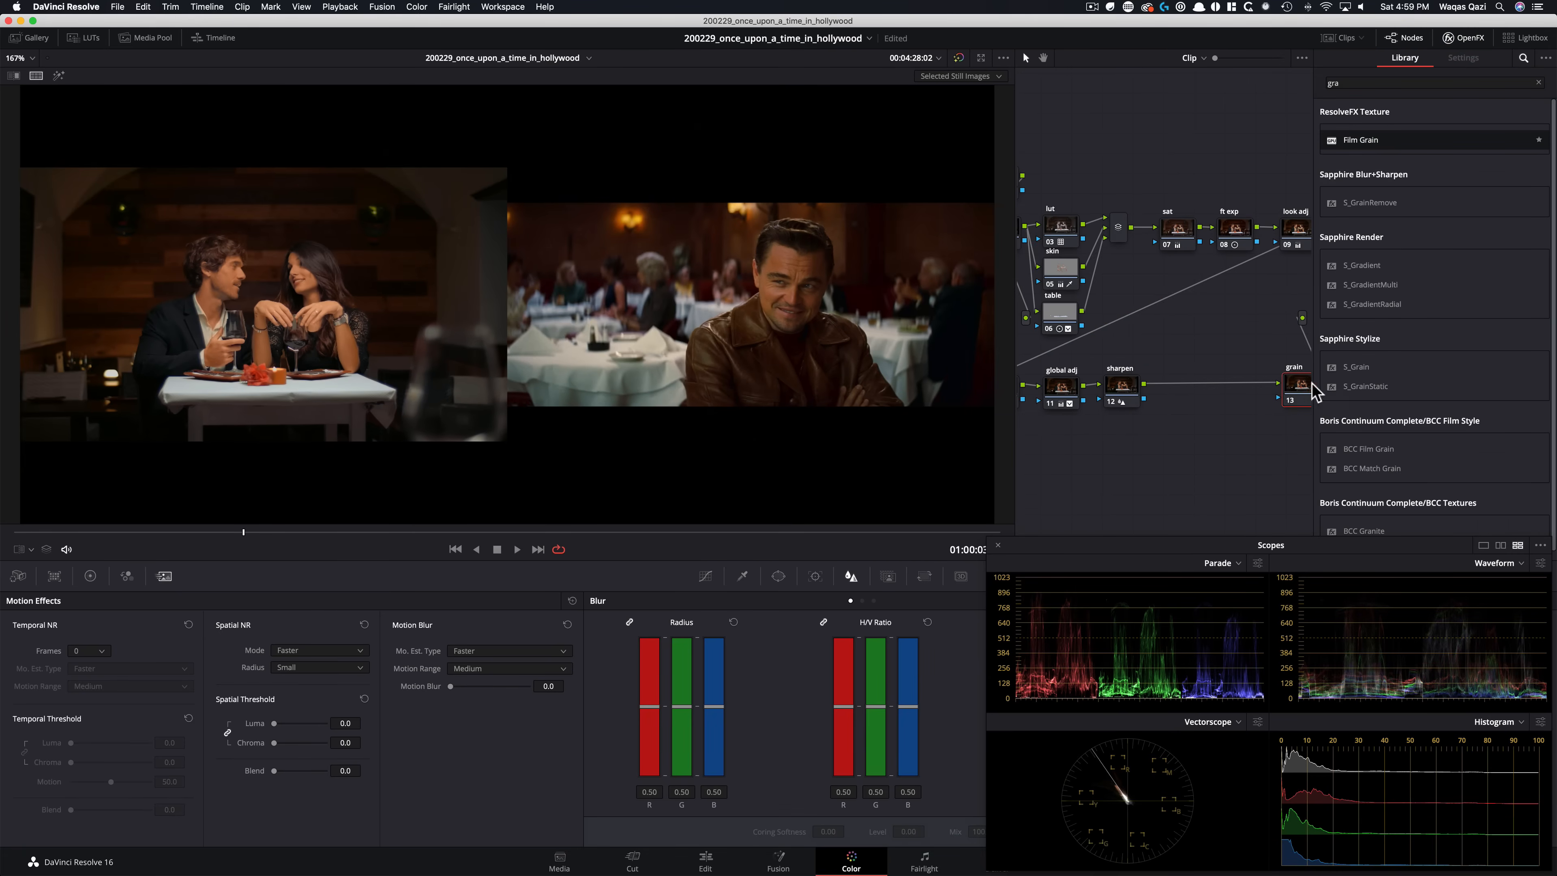
Choose the 35mm 400T film grain preset, and set grain strength to 0.572 and texture to 0.694
{"action": "left_click", "coordinate": [1454, 134]}
{"action": "scroll", "coordinate": [1457, 263], "scroll_direction": "down", "scroll_amount": 3}
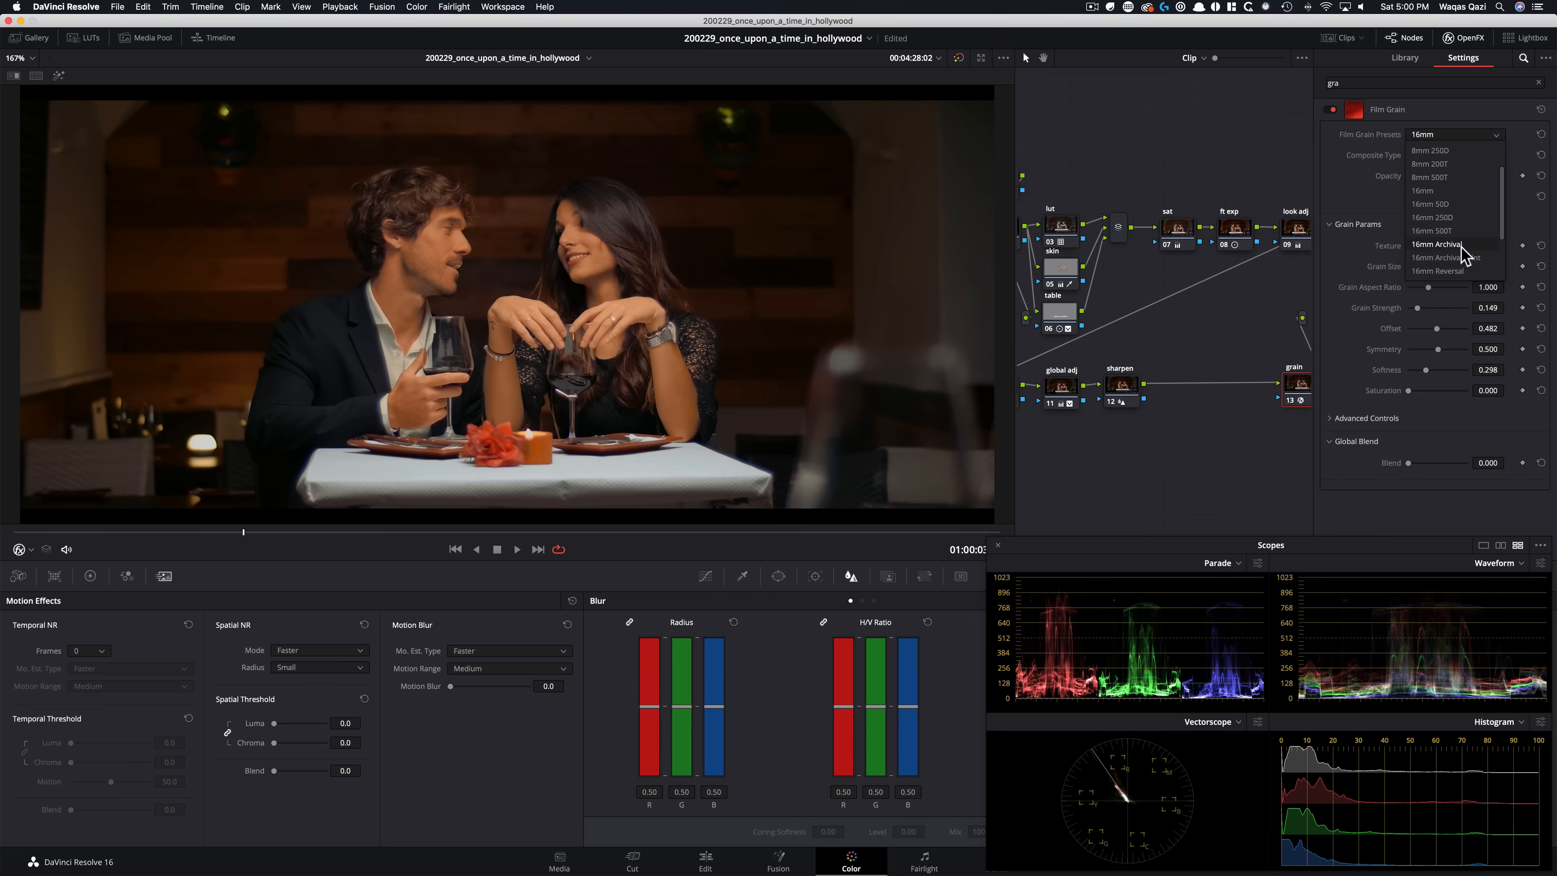
{"action": "left_click", "coordinate": [1458, 271]}
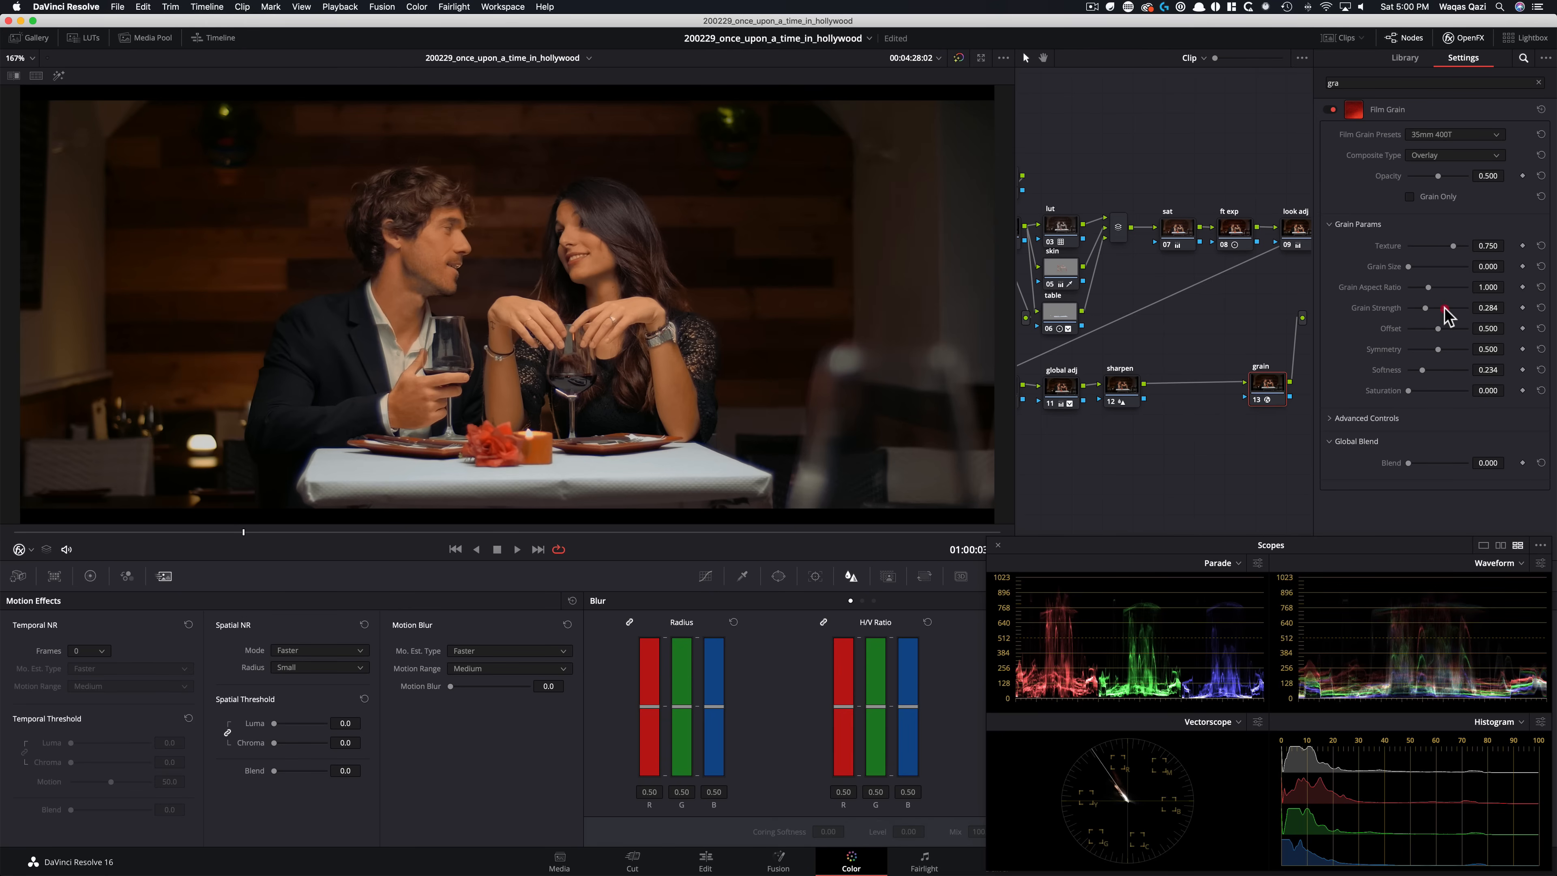
{"action": "left_click_drag", "start_coordinate": [1445, 308], "coordinate": [1450, 309]}
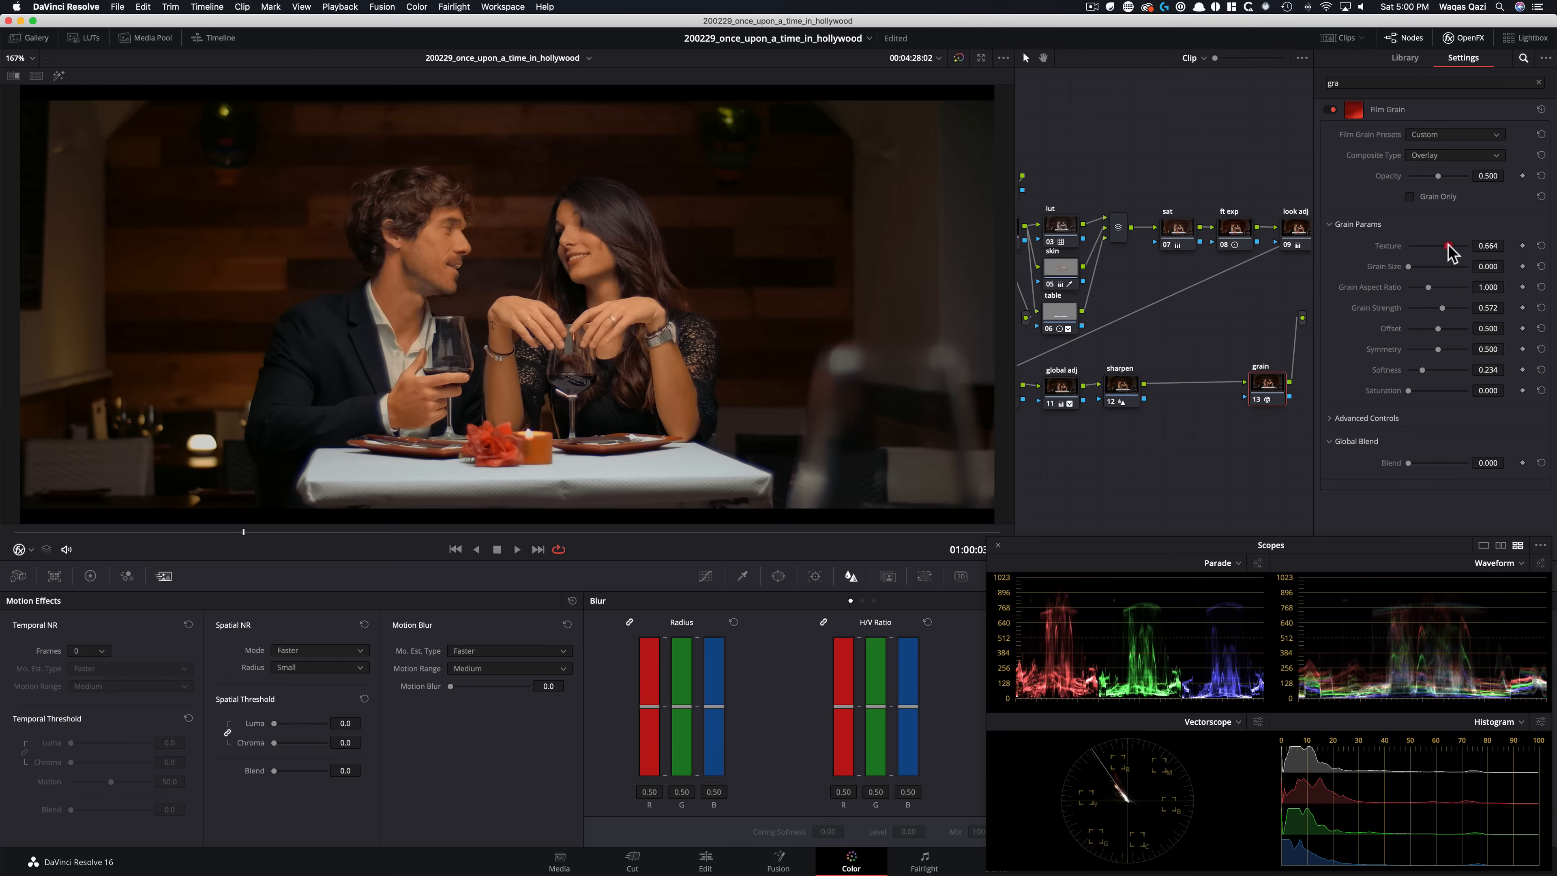
Compare the image with the grain node bypassed, and check the grade at 00:04:39:13 against the original and the reference still
{"action": "key", "text": "super+d"}
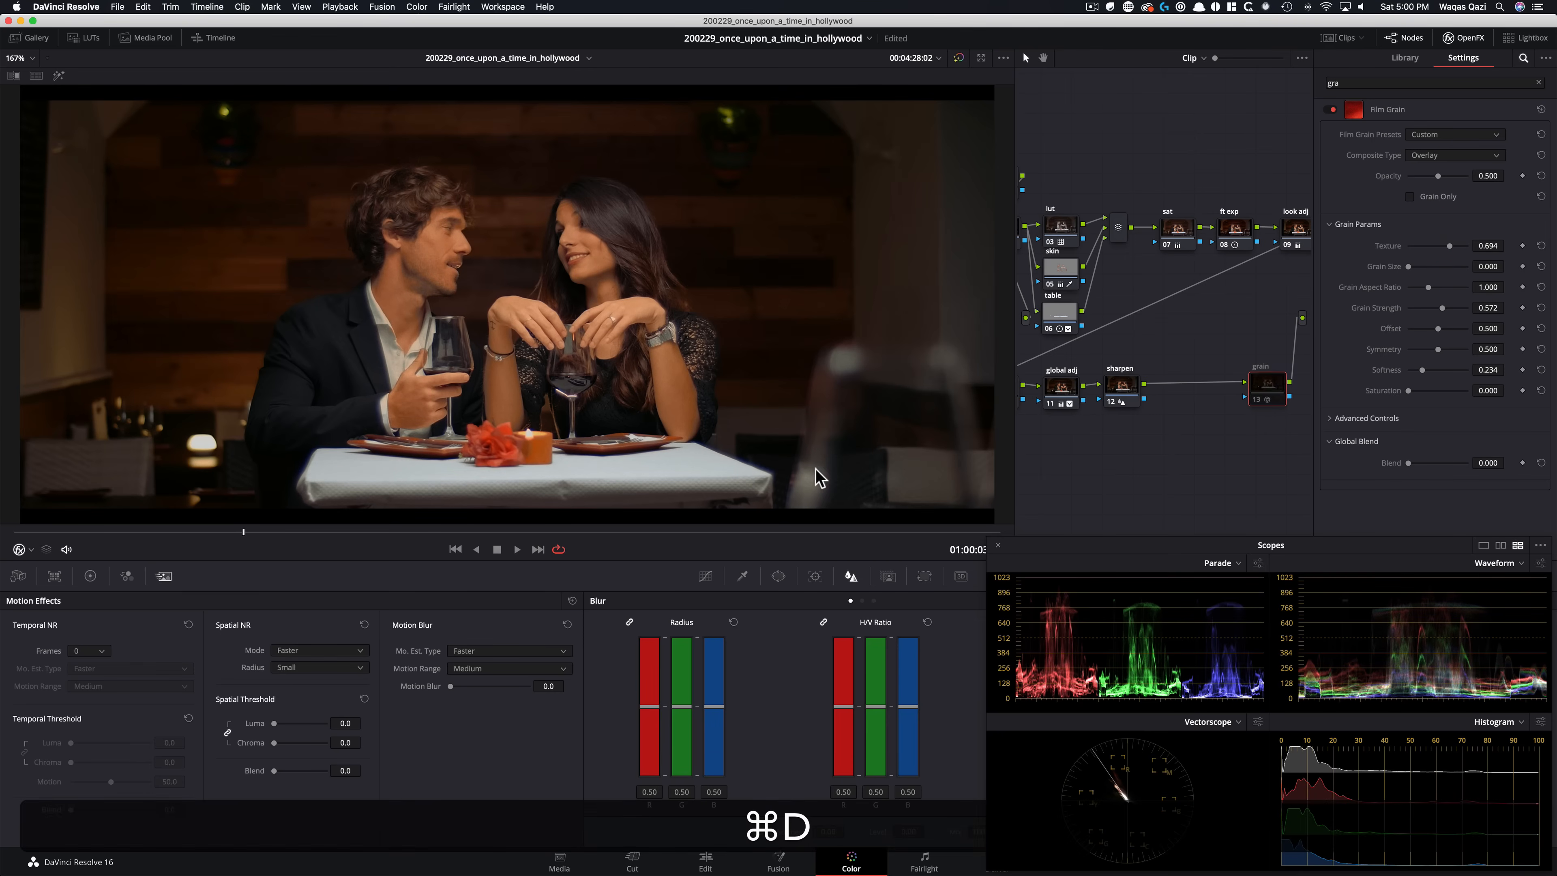
{"action": "key", "text": "super+w"}
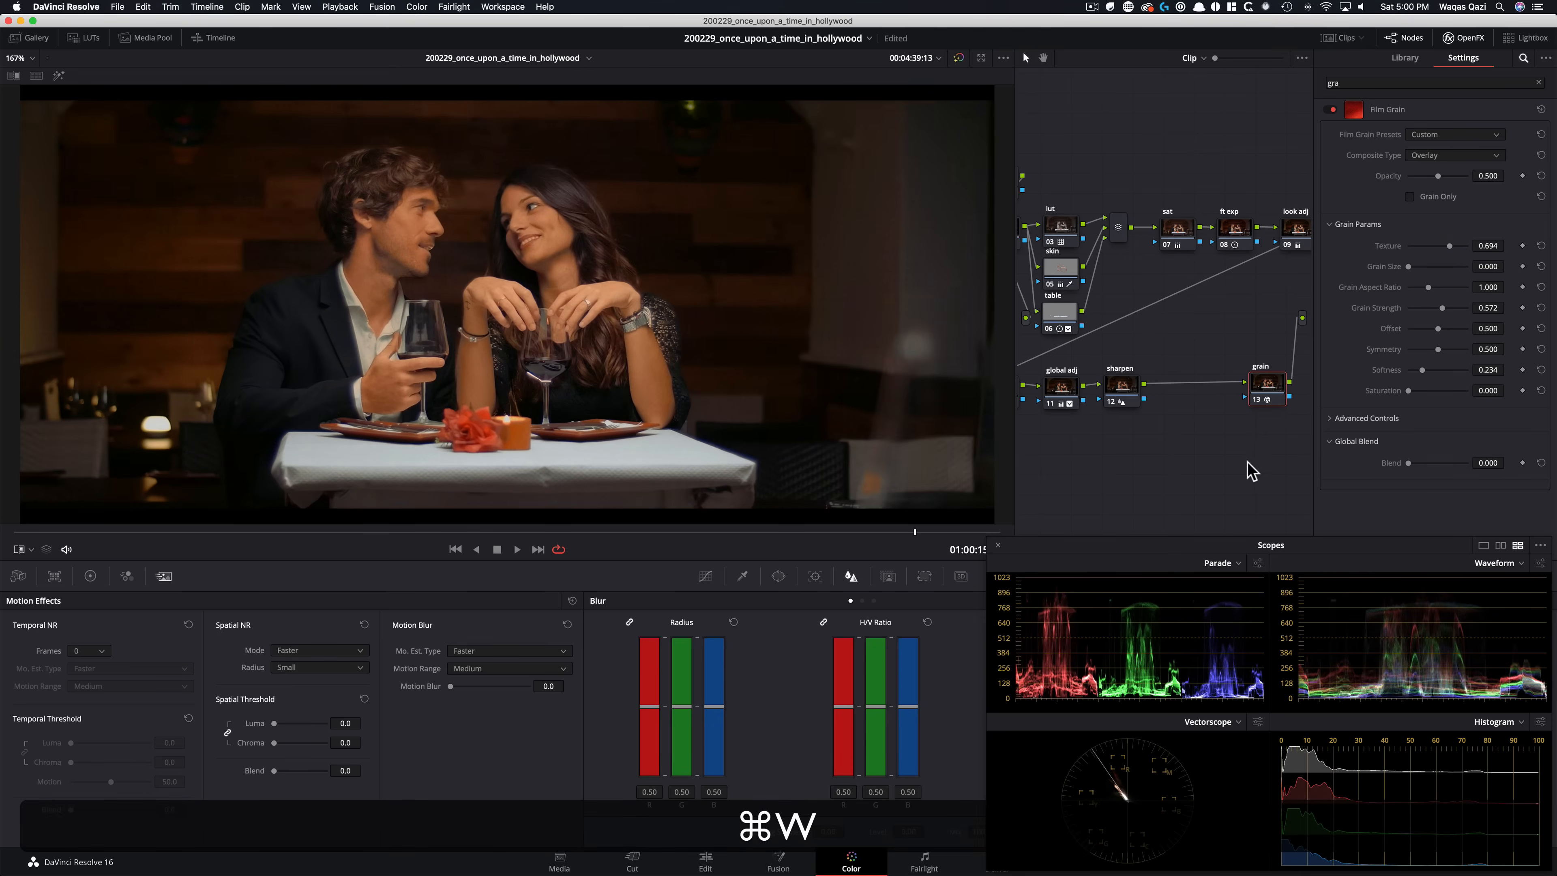
{"action": "key", "text": "super+w"}
{"action": "key", "text": "super+w"}
{"action": "key", "text": "super+w"}
{"action": "key", "text": "super+w"}
{"action": "key", "text": "shift+d"}
{"action": "key", "text": "shift+d"}
{"action": "key", "text": "alt+super+w"}
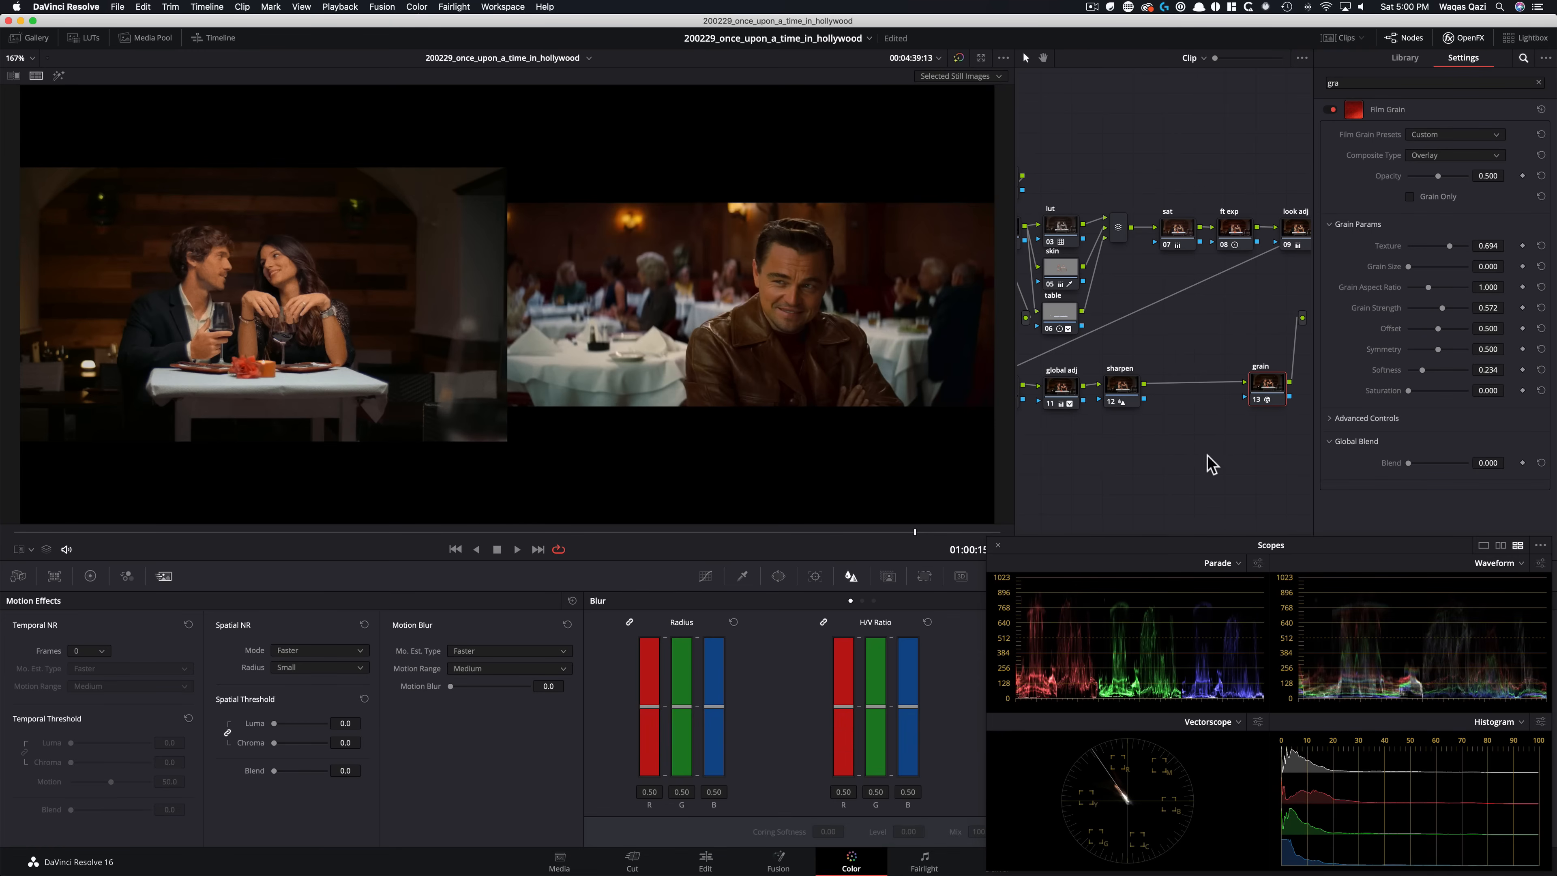
{"action": "key", "text": "shift+super+d"}
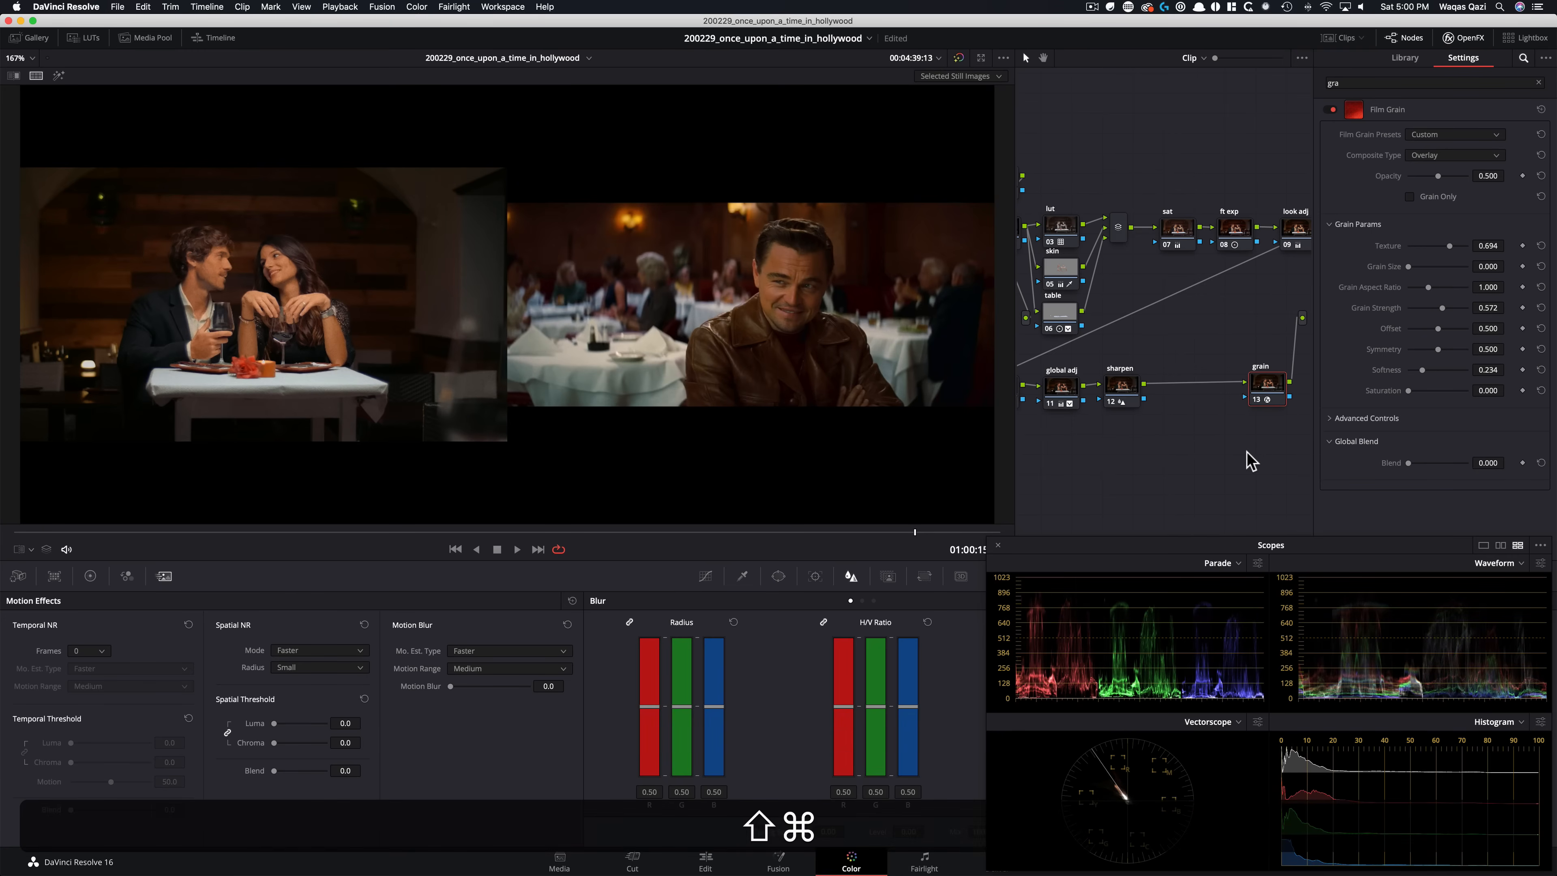
{"action": "key", "text": "shift+d"}
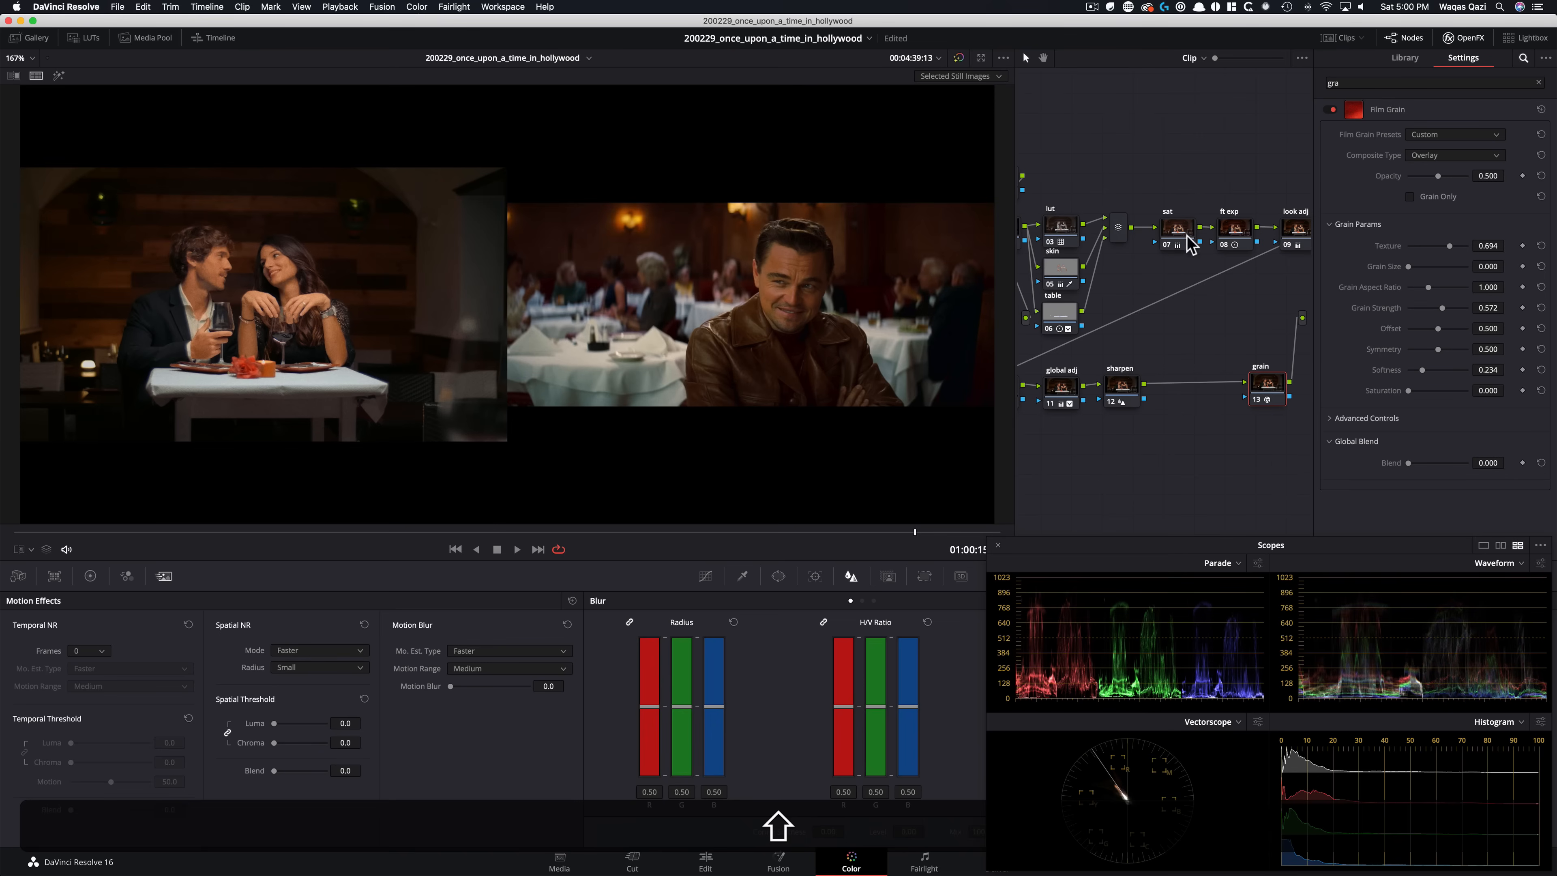
Disable every node in the graph to view the ungraded clip beside the reference still in an enlarged viewer
{"action": "left_click", "coordinate": [1463, 37]}
{"action": "left_click_drag", "start_coordinate": [1036, 138], "coordinate": [1410, 423]}
{"action": "key", "text": "super+d"}
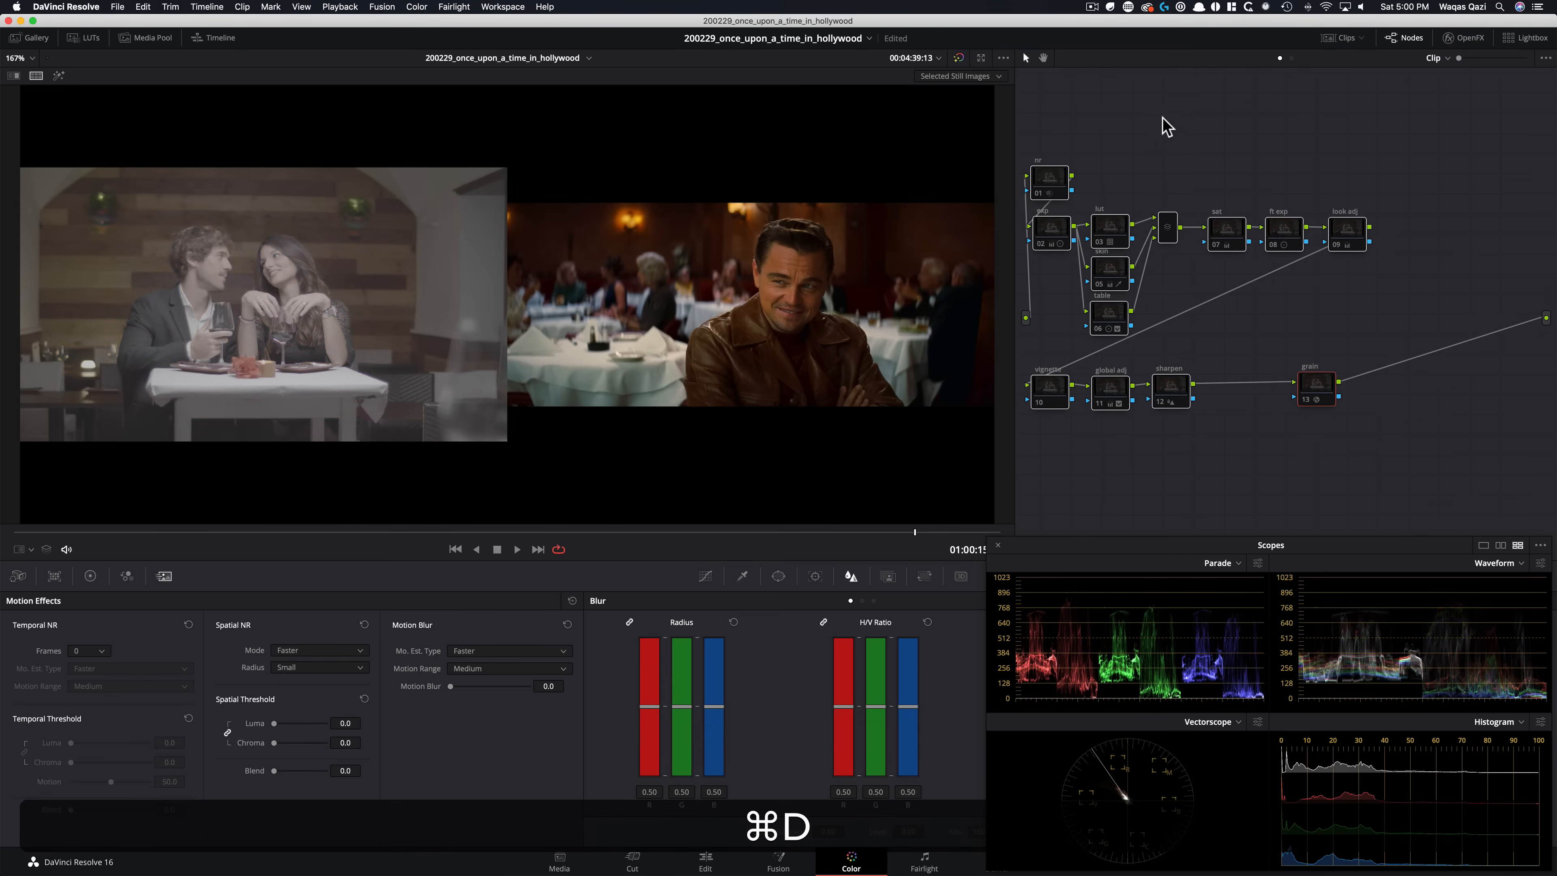
{"action": "left_click", "coordinate": [1163, 118]}
{"action": "left_click", "coordinate": [1011, 199]}
{"action": "left_click_drag", "start_coordinate": [1010, 199], "coordinate": [1320, 216]}
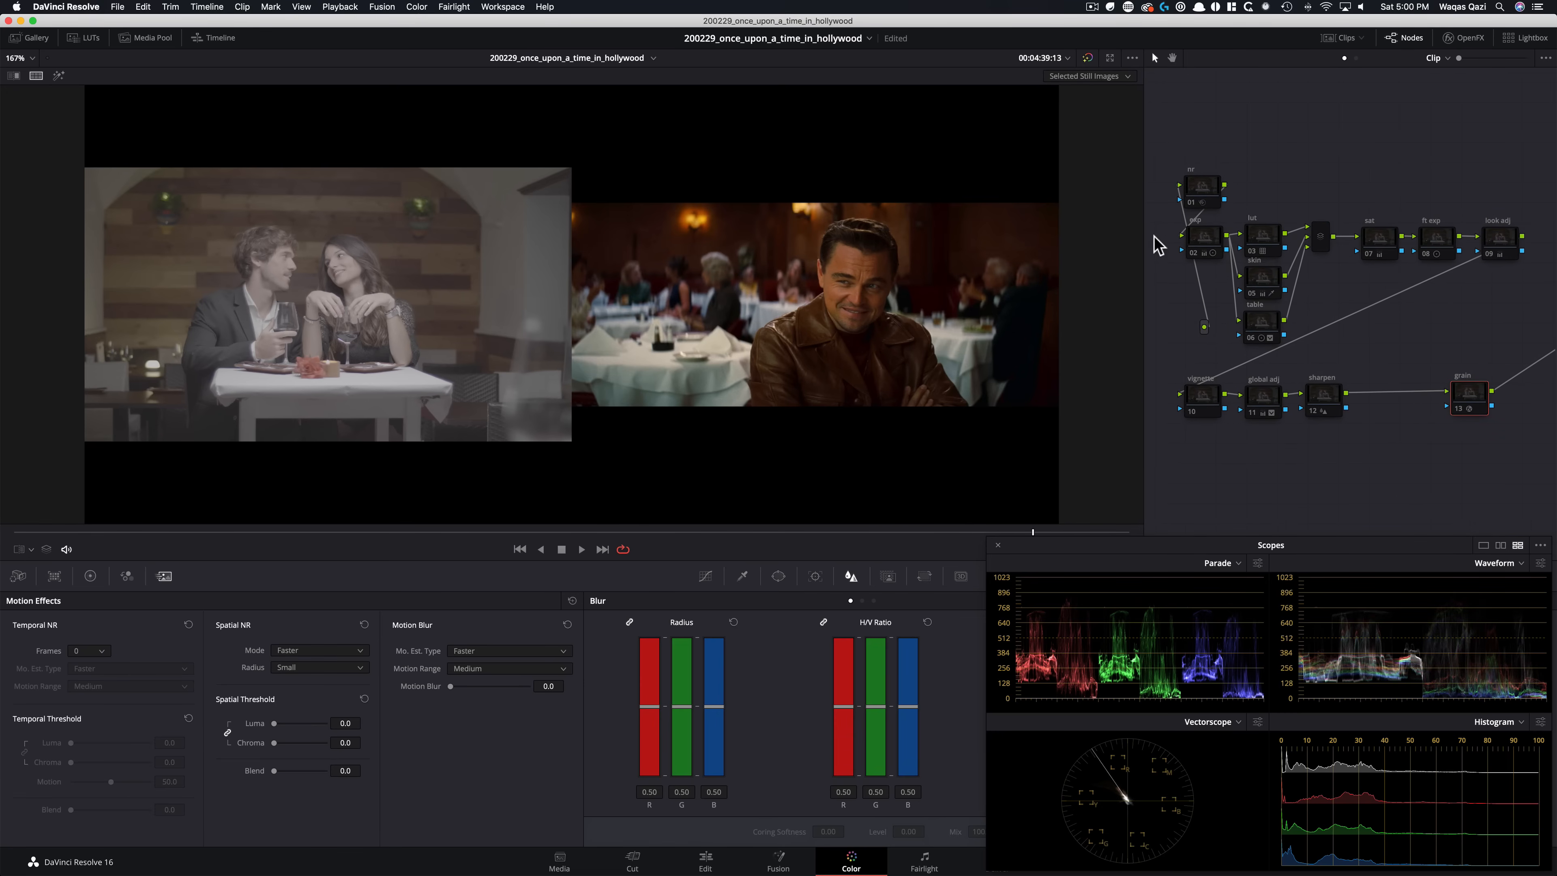
{"action": "left_click_drag", "start_coordinate": [1144, 236], "coordinate": [1204, 233]}
{"action": "left_click_drag", "start_coordinate": [1294, 199], "coordinate": [1326, 209]}
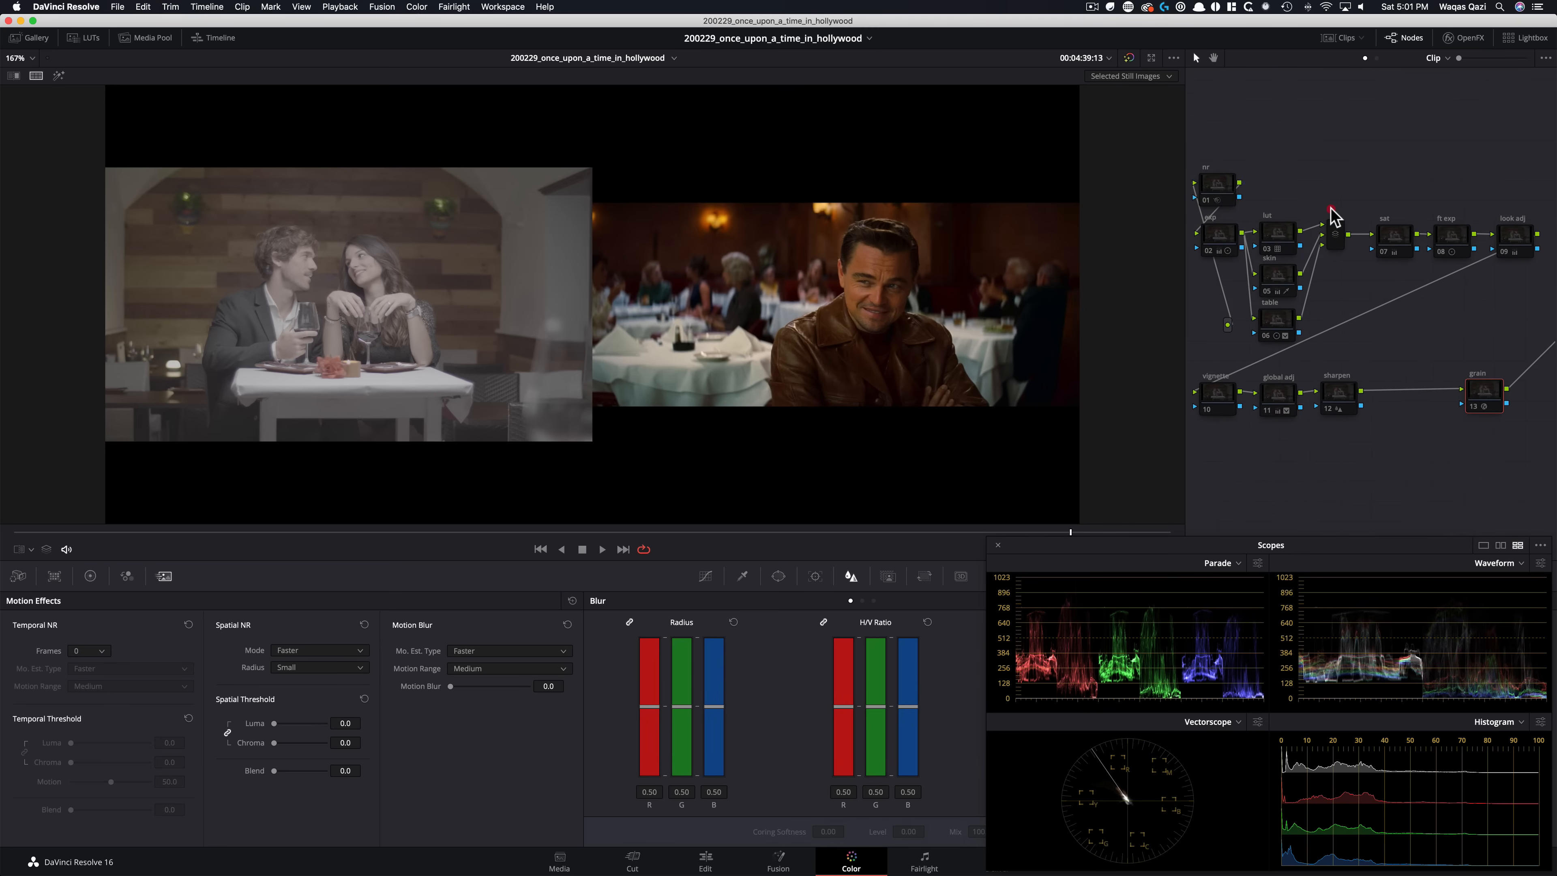
{"action": "key", "text": "super+equal"}
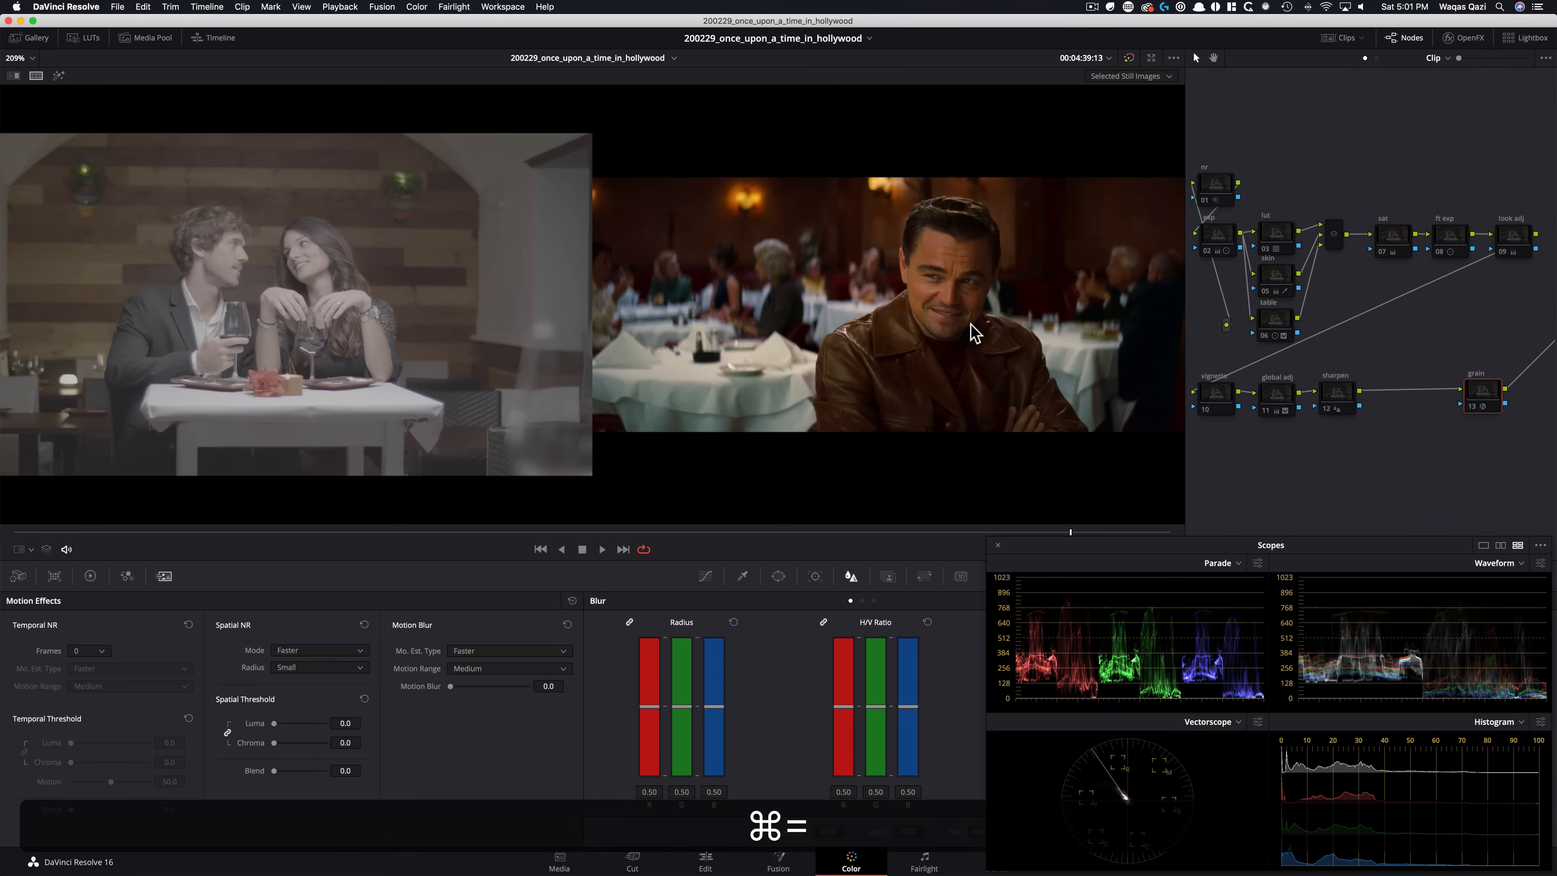
{"action": "left_click", "coordinate": [1393, 171]}
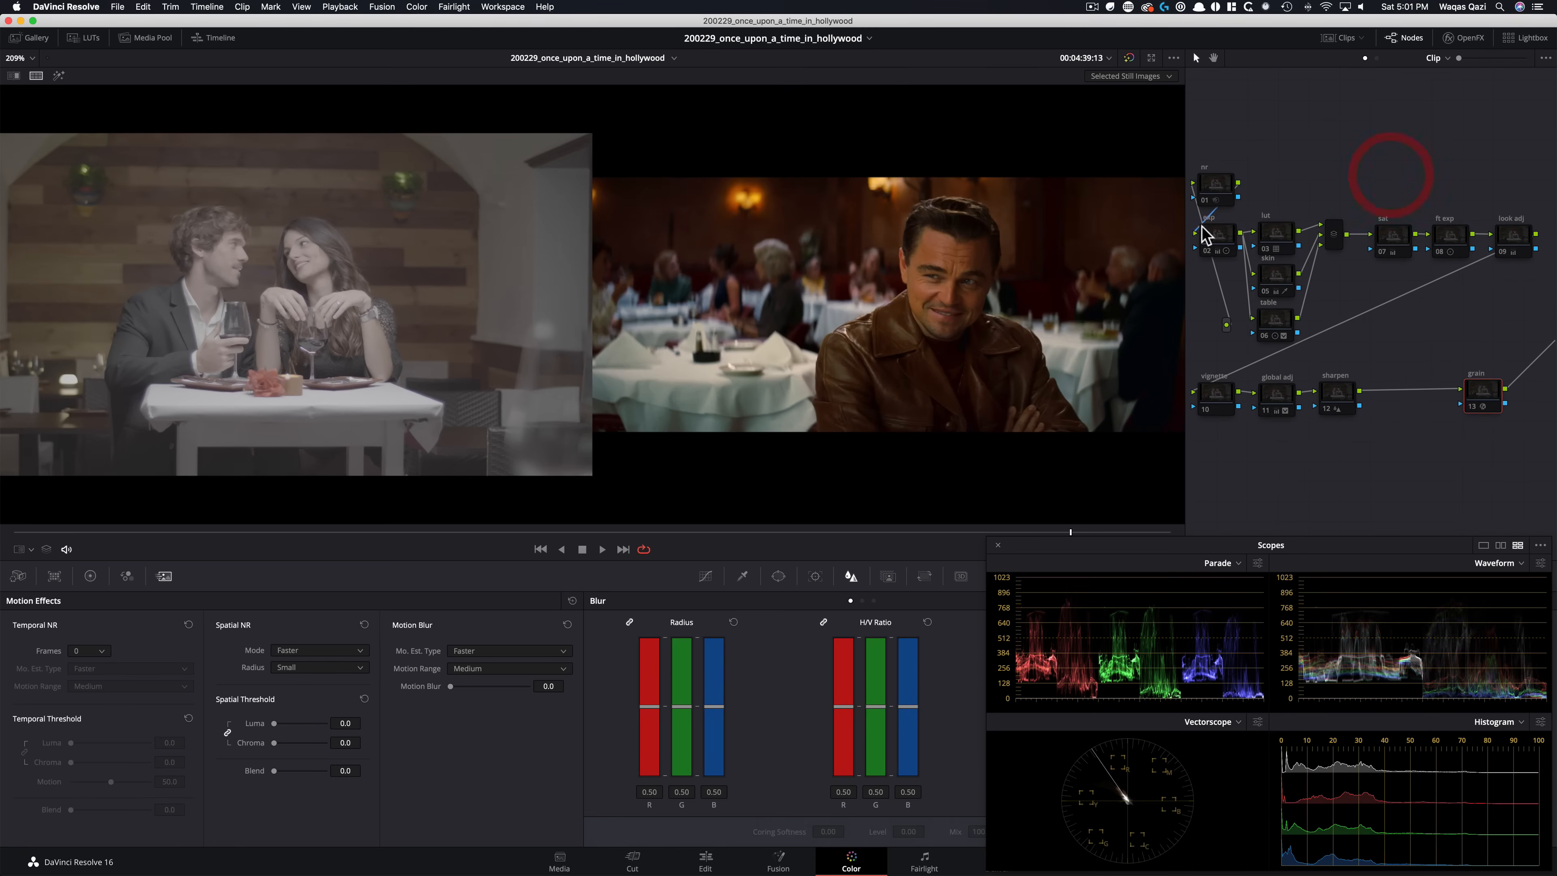
Re-enable the exp and lut nodes in turn, toggling lut to compare its effect on the image
{"action": "left_click", "coordinate": [1220, 242]}
{"action": "key", "text": "super+d"}
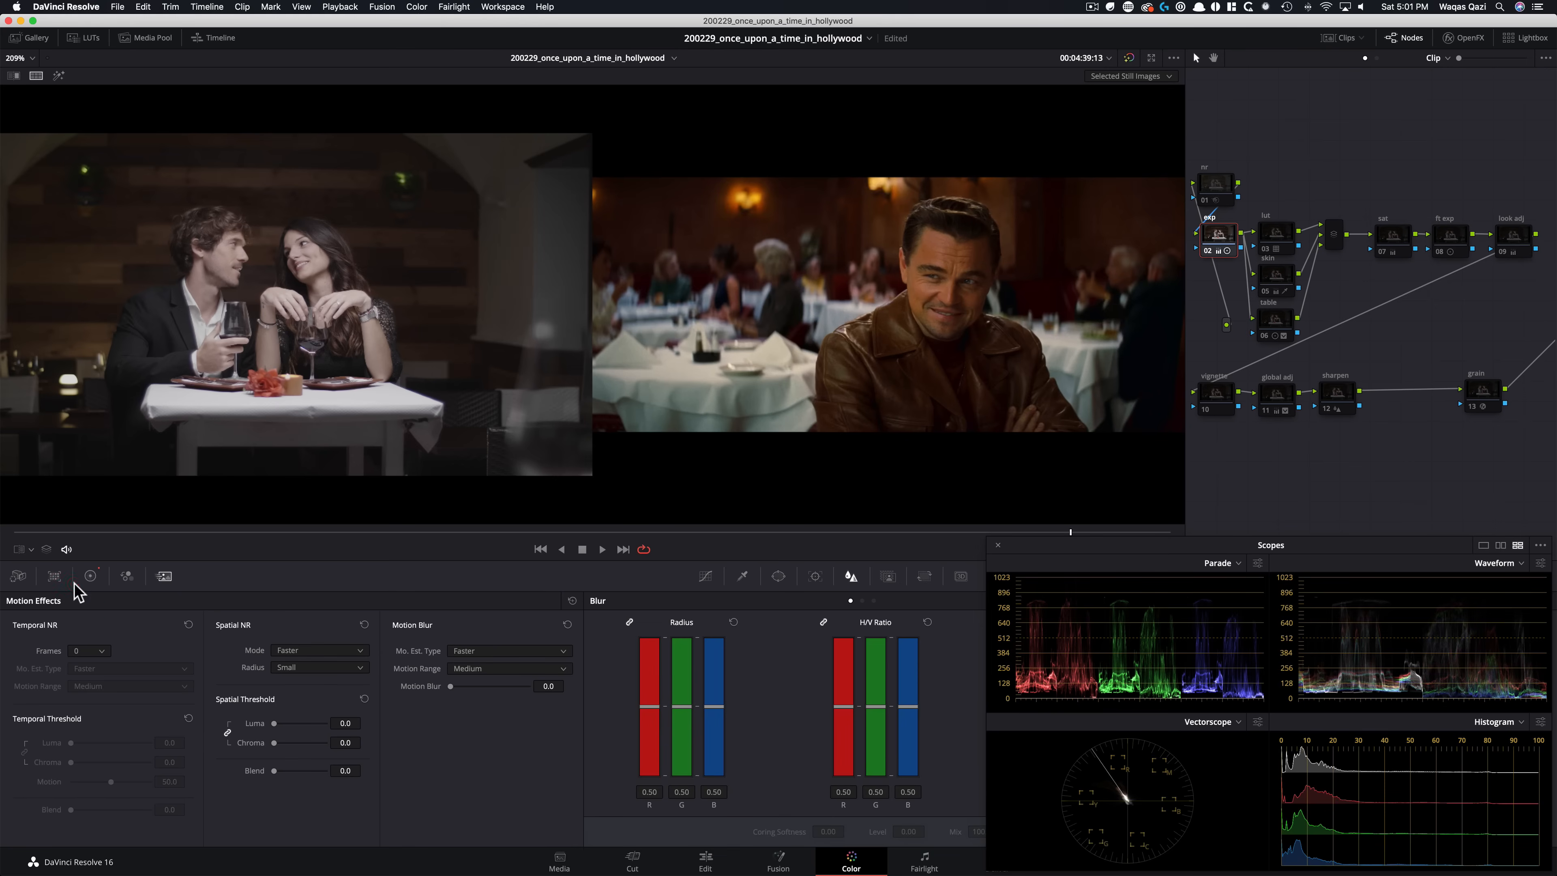
{"action": "left_click", "coordinate": [89, 575]}
{"action": "left_click", "coordinate": [1274, 238]}
{"action": "key", "text": "super+d"}
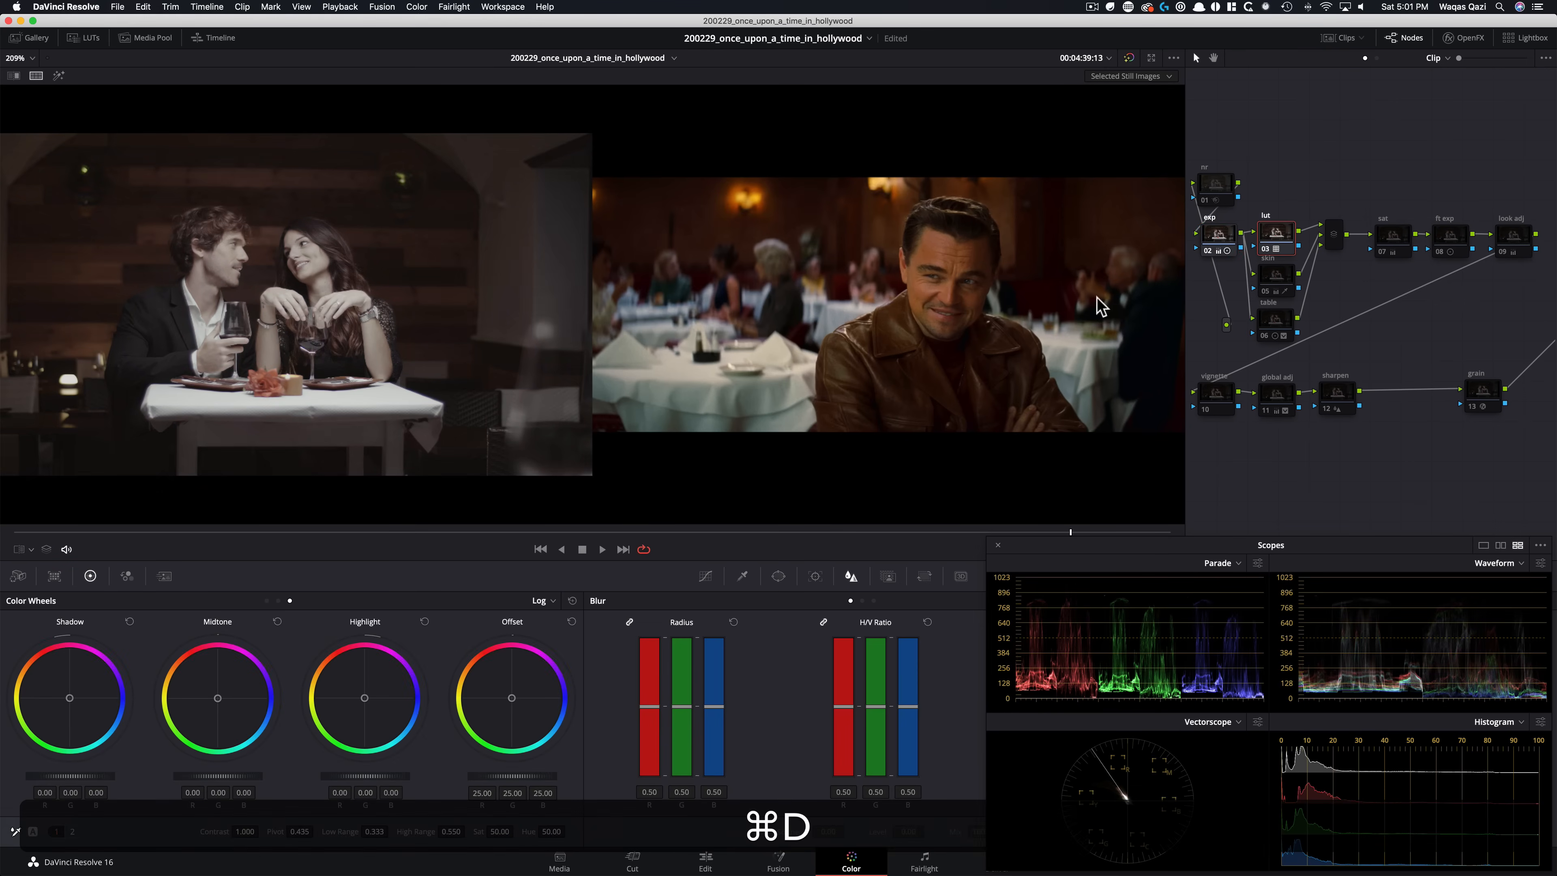
{"action": "key", "text": "super+d"}
{"action": "key", "text": "super+d"}
{"action": "key", "text": "super+d"}
Re-enable the sat node to review its saturation effect
{"action": "left_click", "coordinate": [1369, 189]}
{"action": "left_click", "coordinate": [1398, 246]}
{"action": "key", "text": "super+d"}
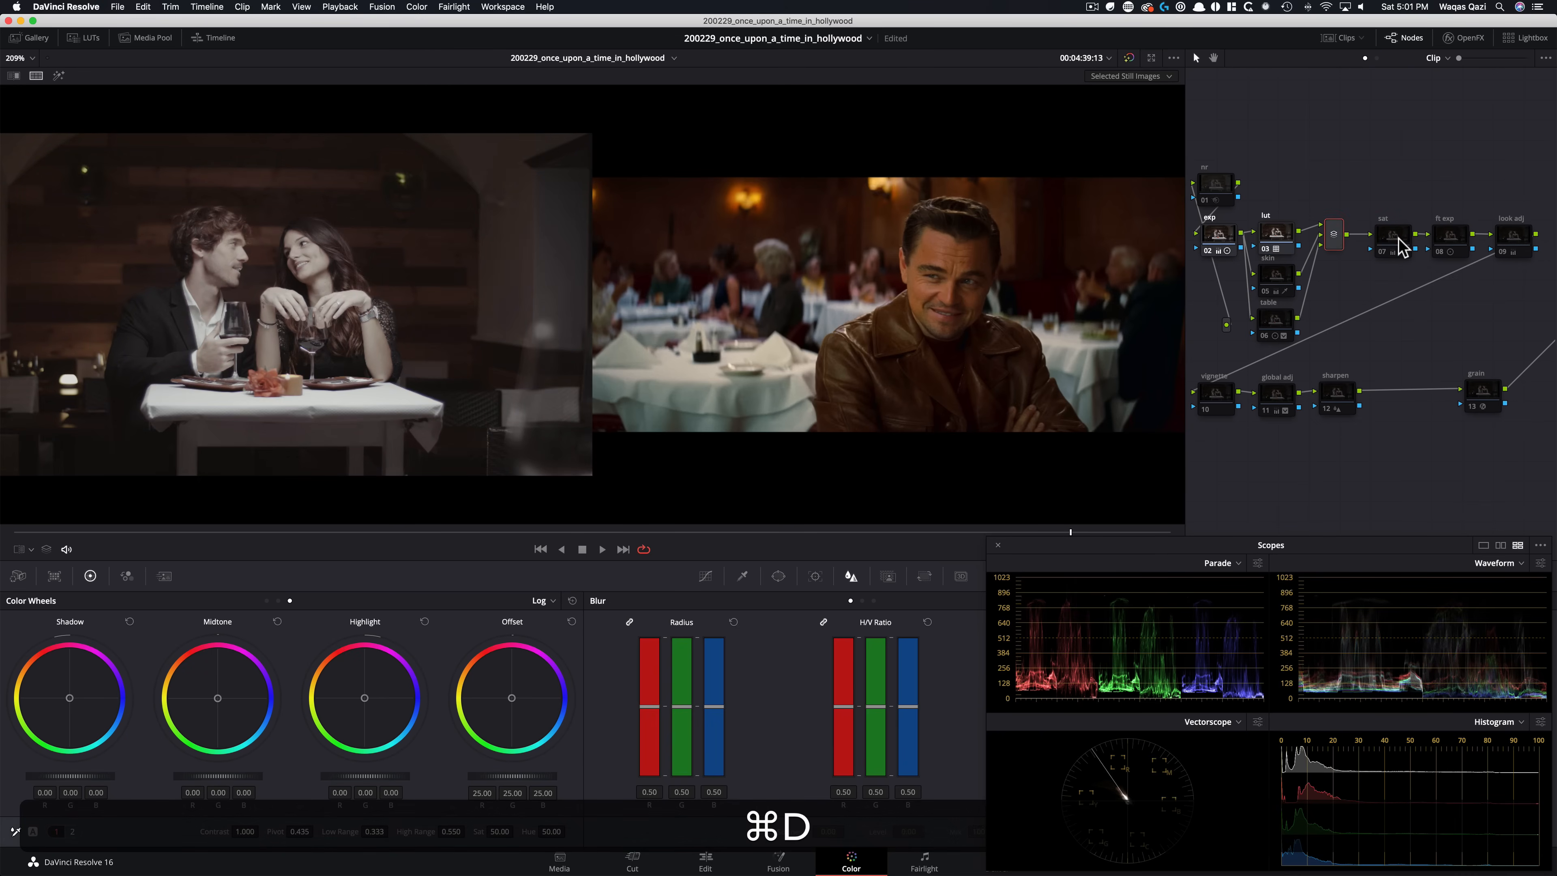
{"action": "key", "text": "super+d"}
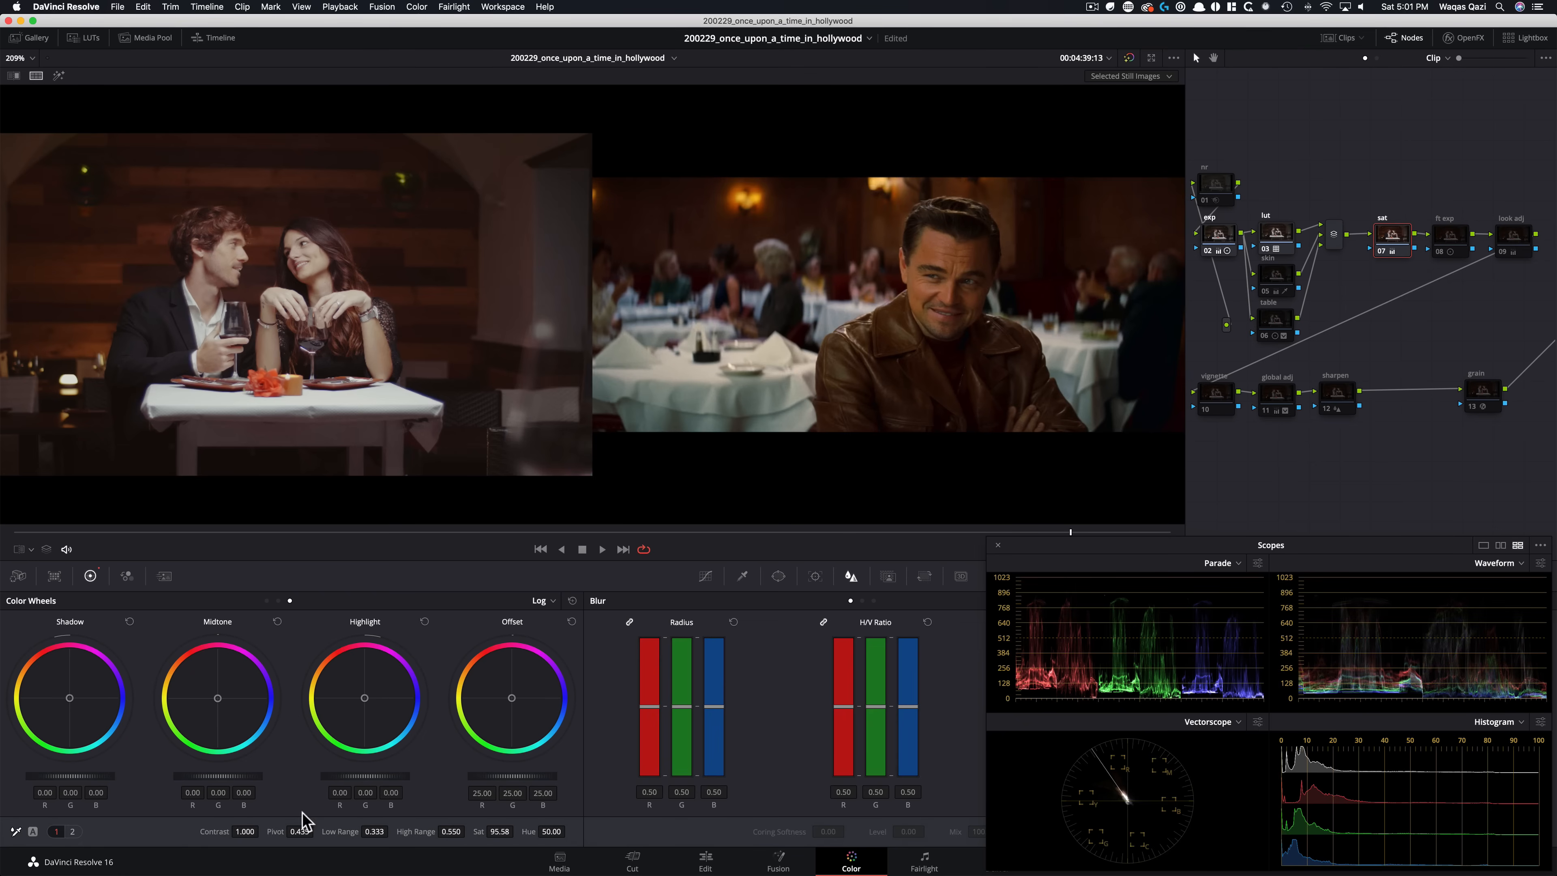
Re-enable the ft exp node, toggling it to compare its effect, and re-enable the look adj node
{"action": "left_click", "coordinate": [1449, 238]}
{"action": "key", "text": "super+d"}
{"action": "key", "text": "super+d"}
{"action": "key", "text": "super+d"}
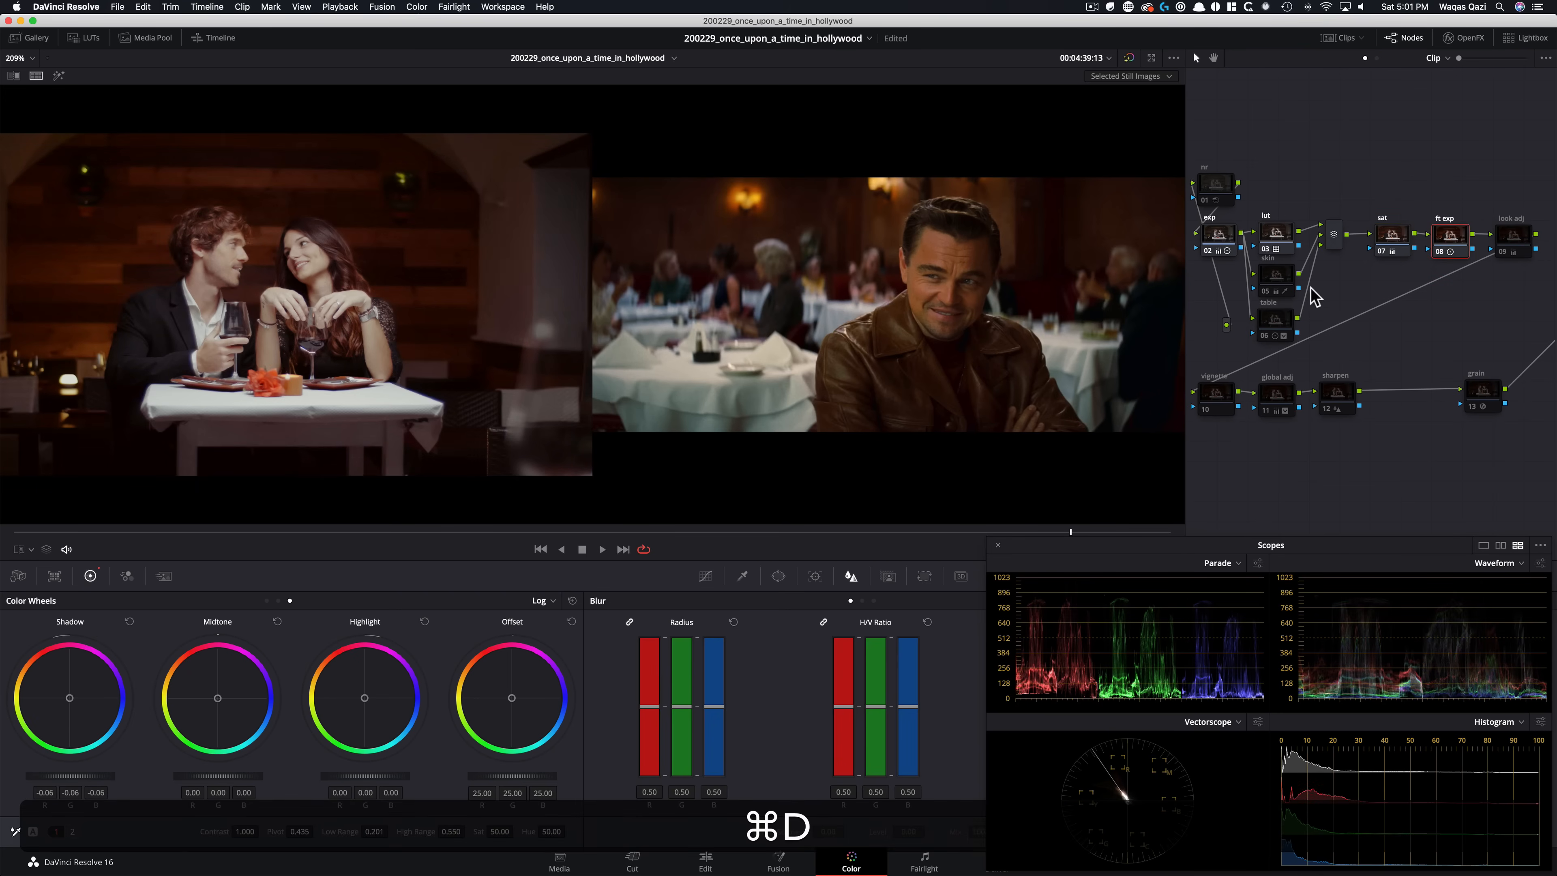
{"action": "key", "text": "super+d"}
{"action": "key", "text": "super+d"}
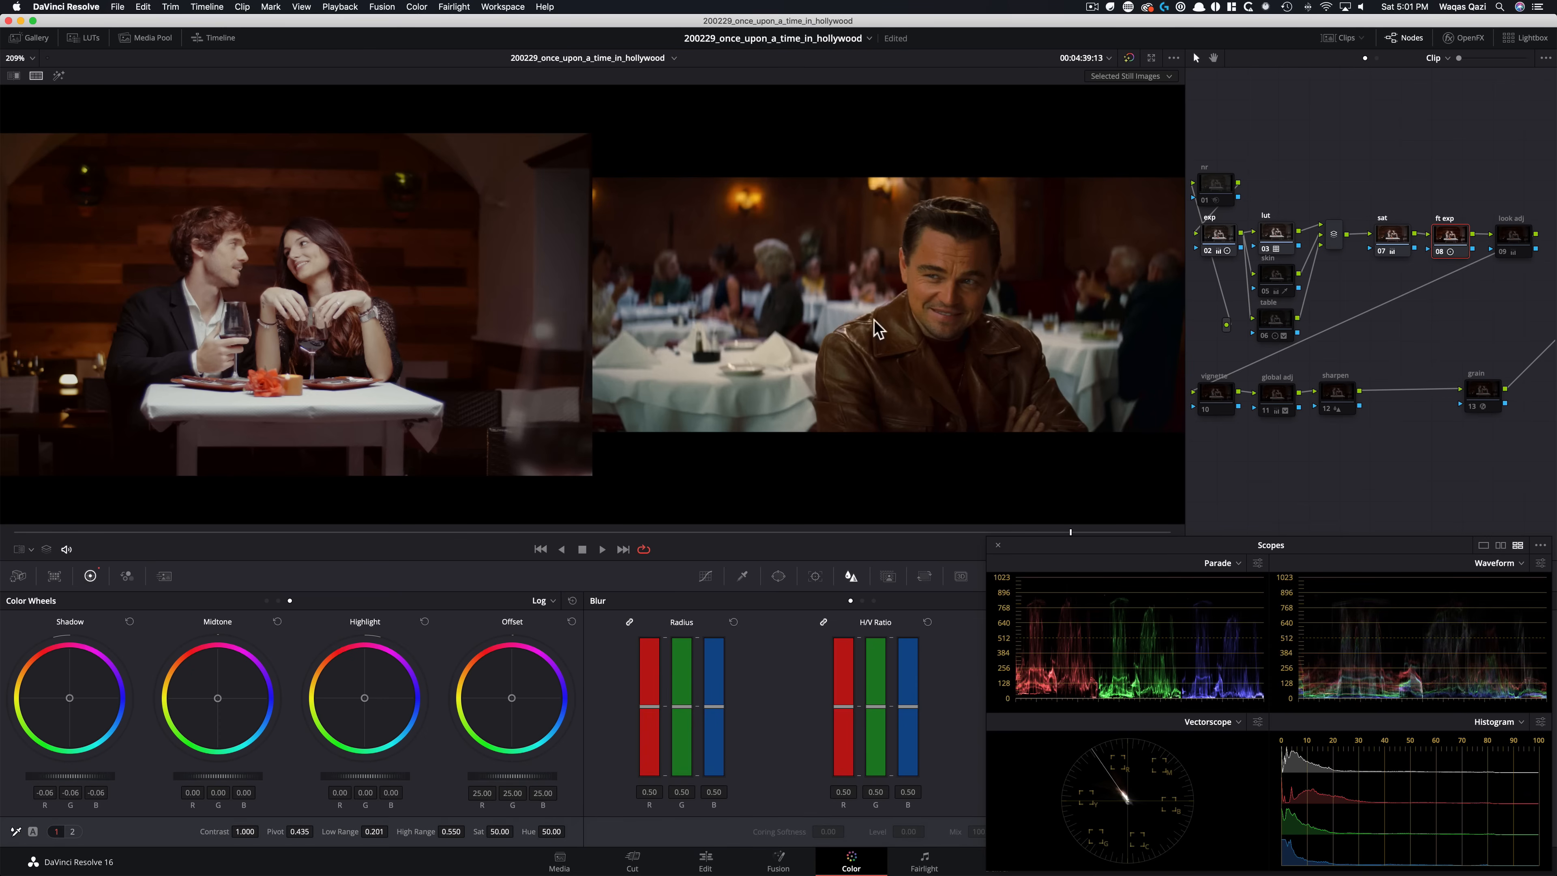
{"action": "left_click", "coordinate": [1510, 242]}
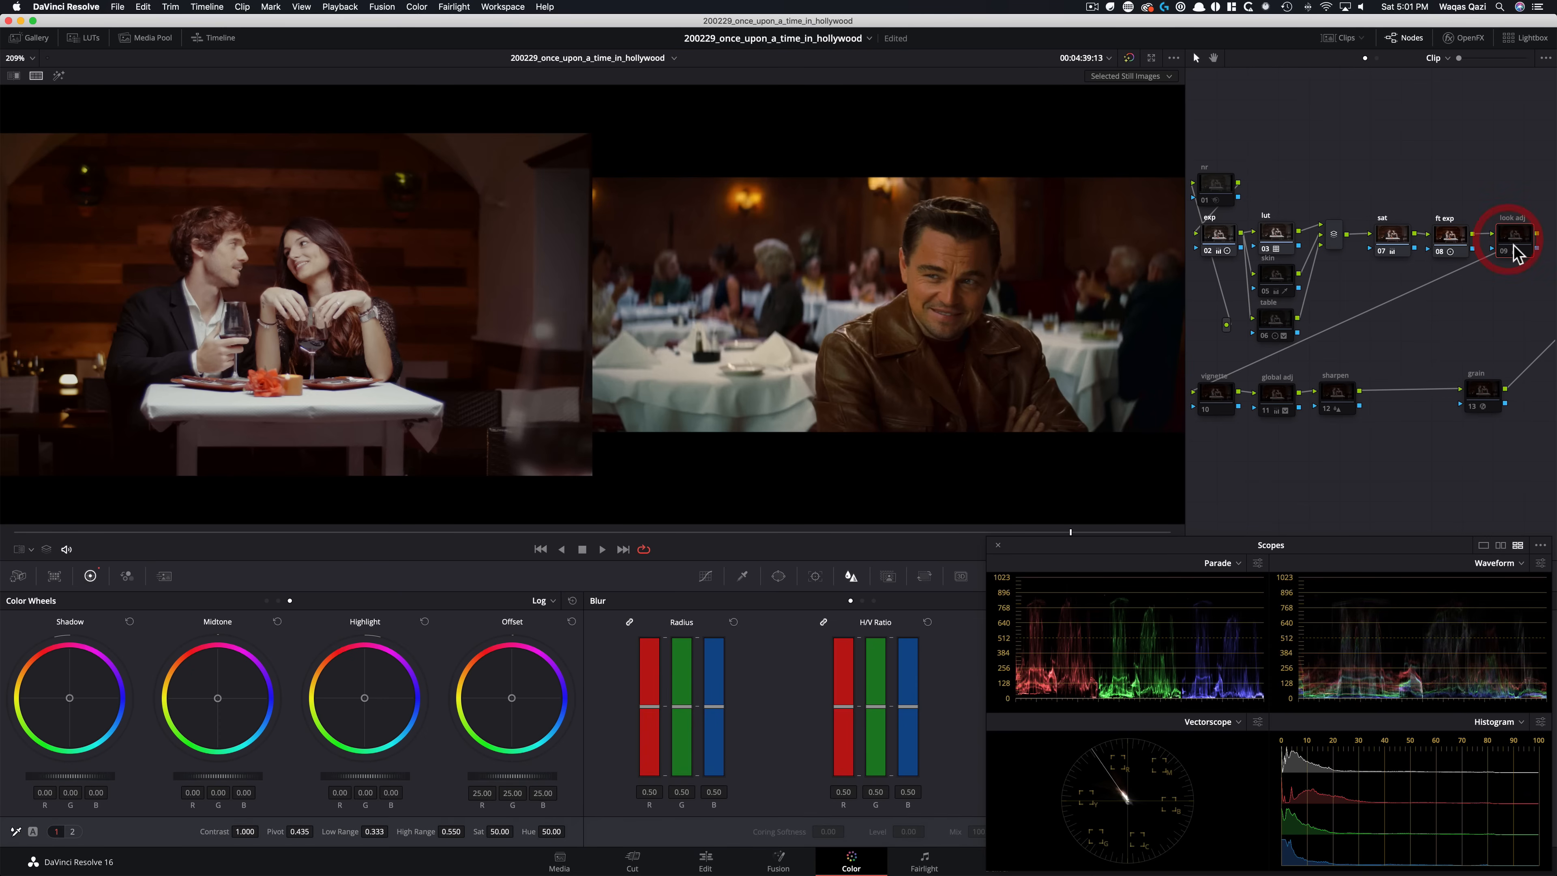
{"action": "key", "text": "super+d"}
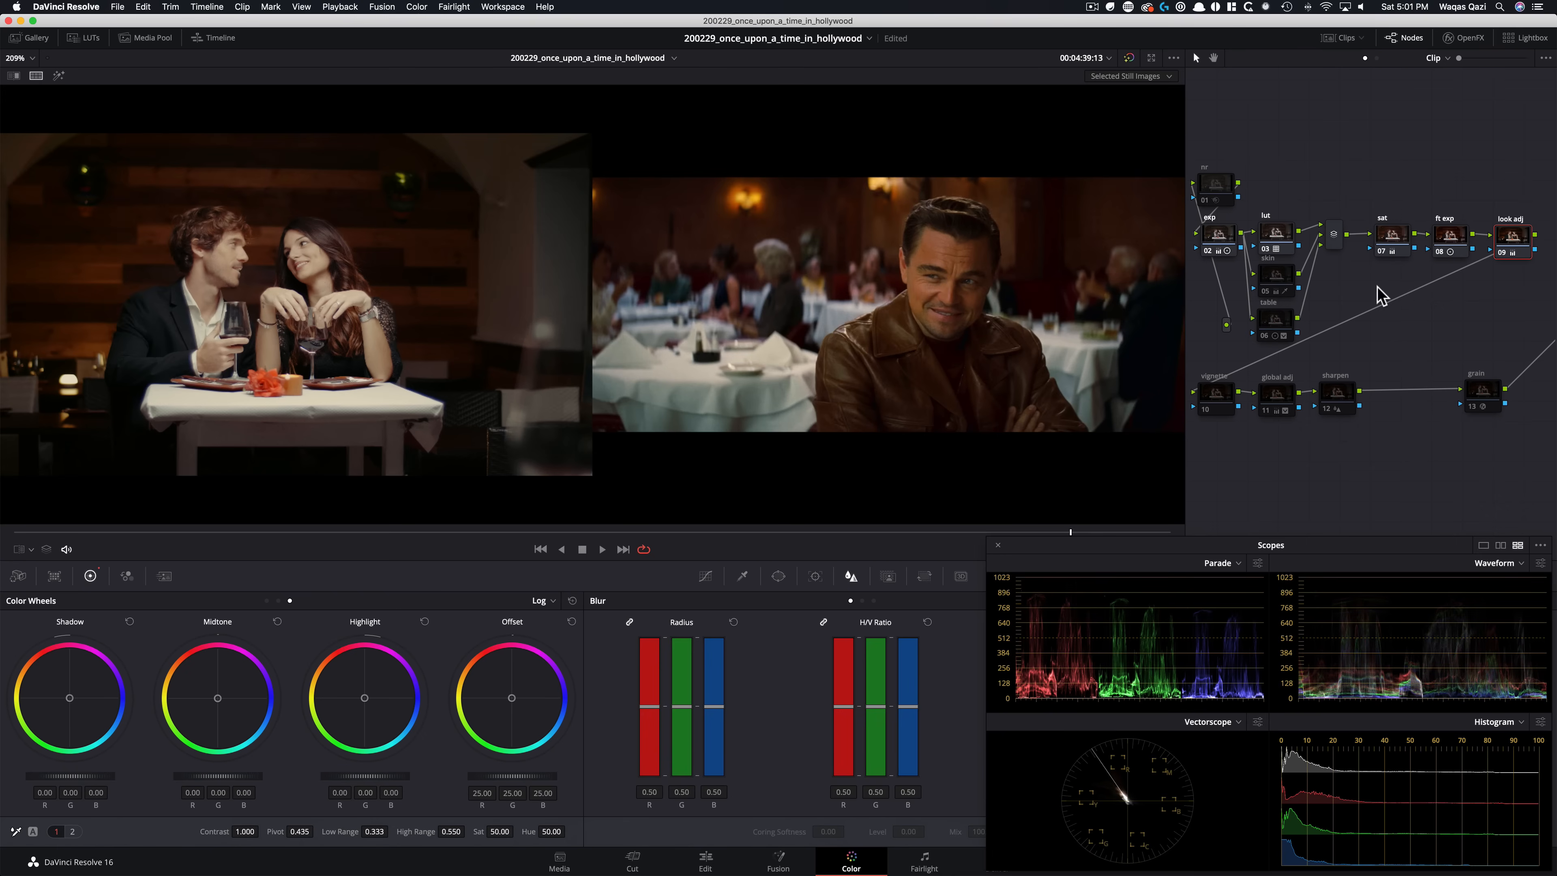
Toggle the skin node repeatedly to compare the skin tones, and leave it enabled
{"action": "left_click", "coordinate": [1286, 284]}
{"action": "key", "text": "super+d"}
{"action": "key", "text": "super+d"}
{"action": "key", "text": "super+d"}
{"action": "key", "text": "super+d"}
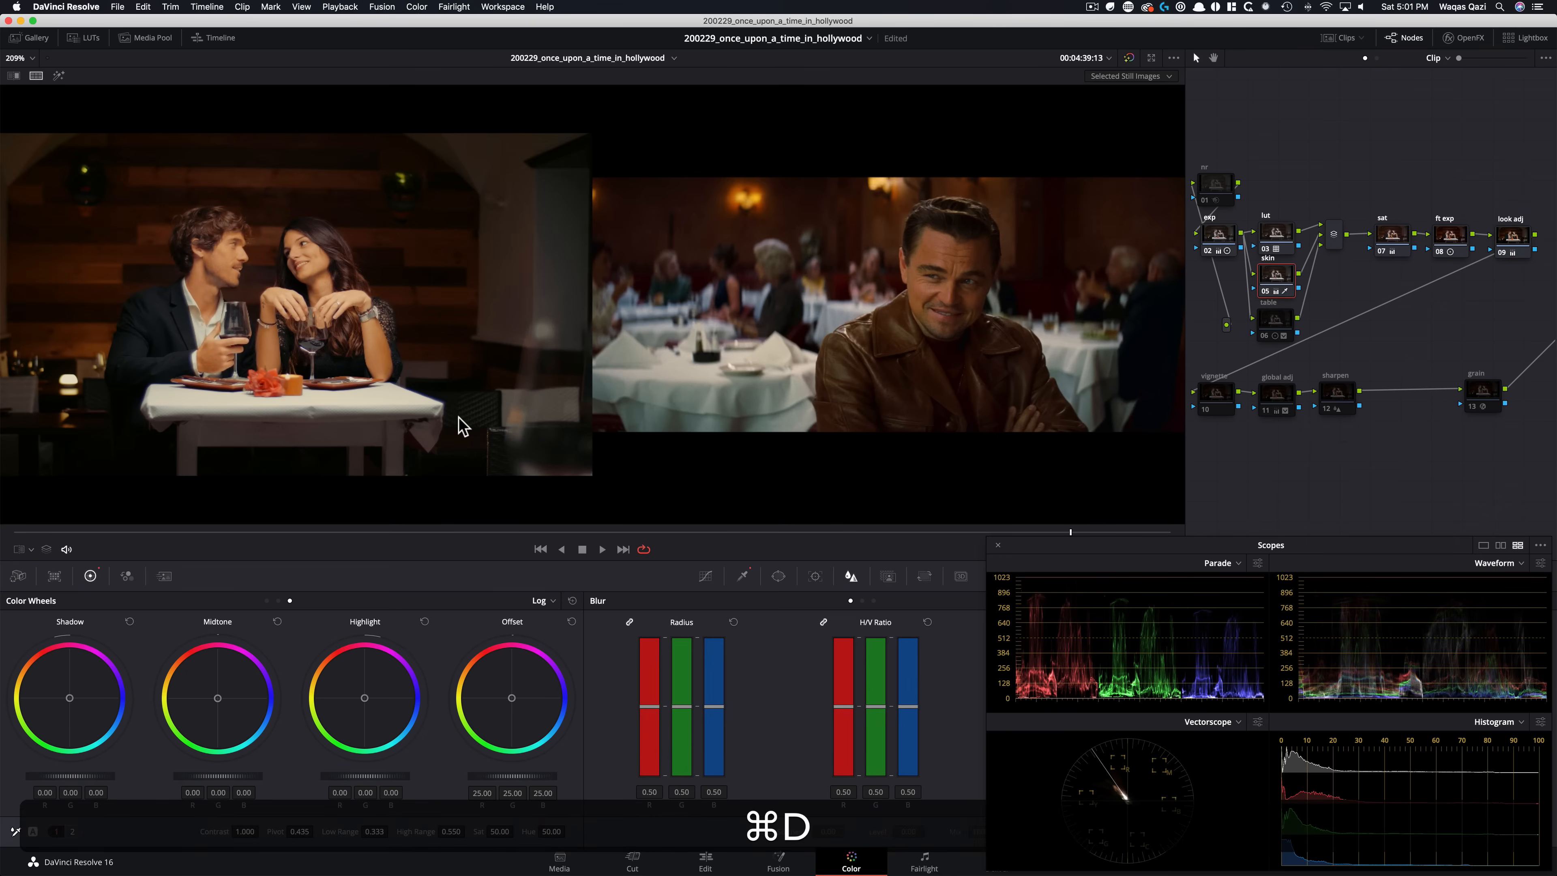
{"action": "key", "text": "super+d"}
{"action": "key", "text": "super+d"}
{"action": "key", "text": "super+d"}
{"action": "key", "text": "super+d"}
{"action": "key", "text": "super+d"}
{"action": "key", "text": "super+d"}
{"action": "key", "text": "super+d"}
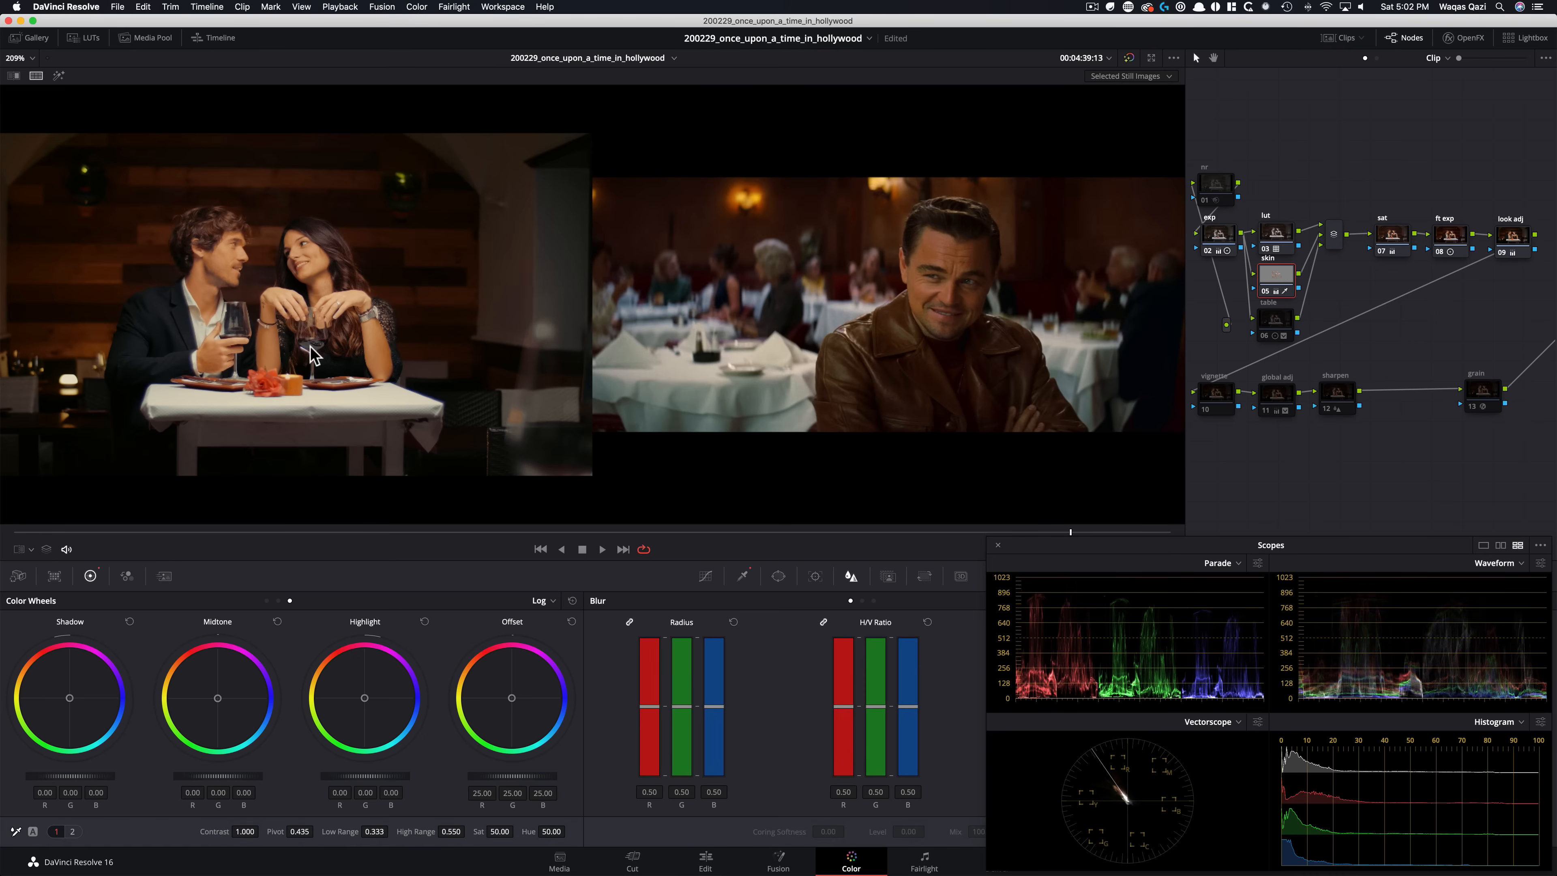
{"action": "key", "text": "super+d"}
{"action": "key", "text": "super+d"}
Toggle the table node to compare the tablecloth with and without its correction, and leave it enabled
{"action": "left_click", "coordinate": [1286, 319]}
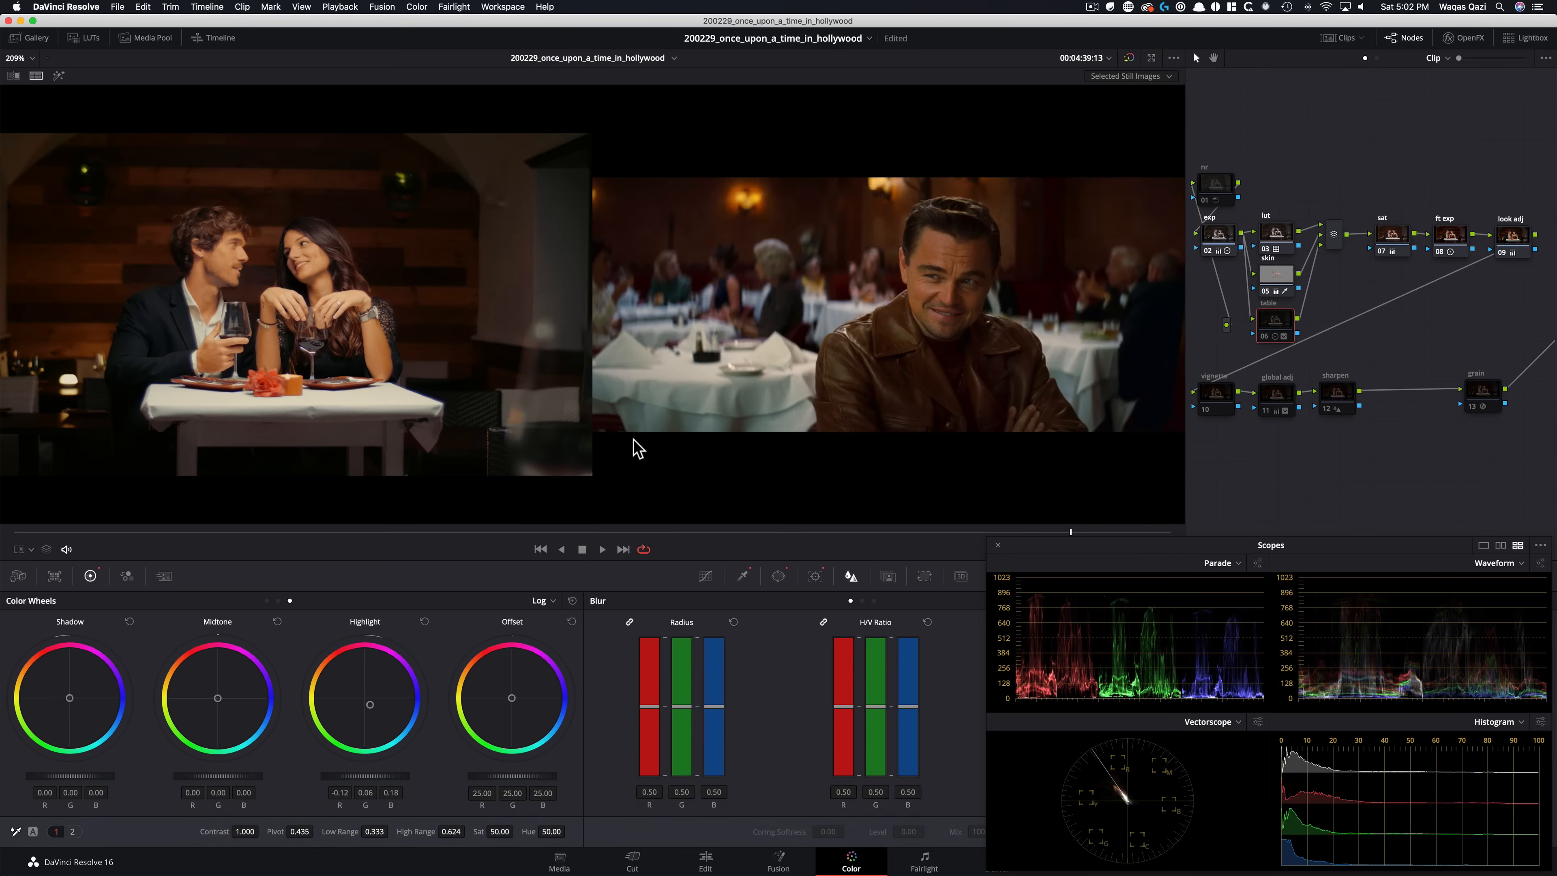
{"action": "key", "text": "super+d"}
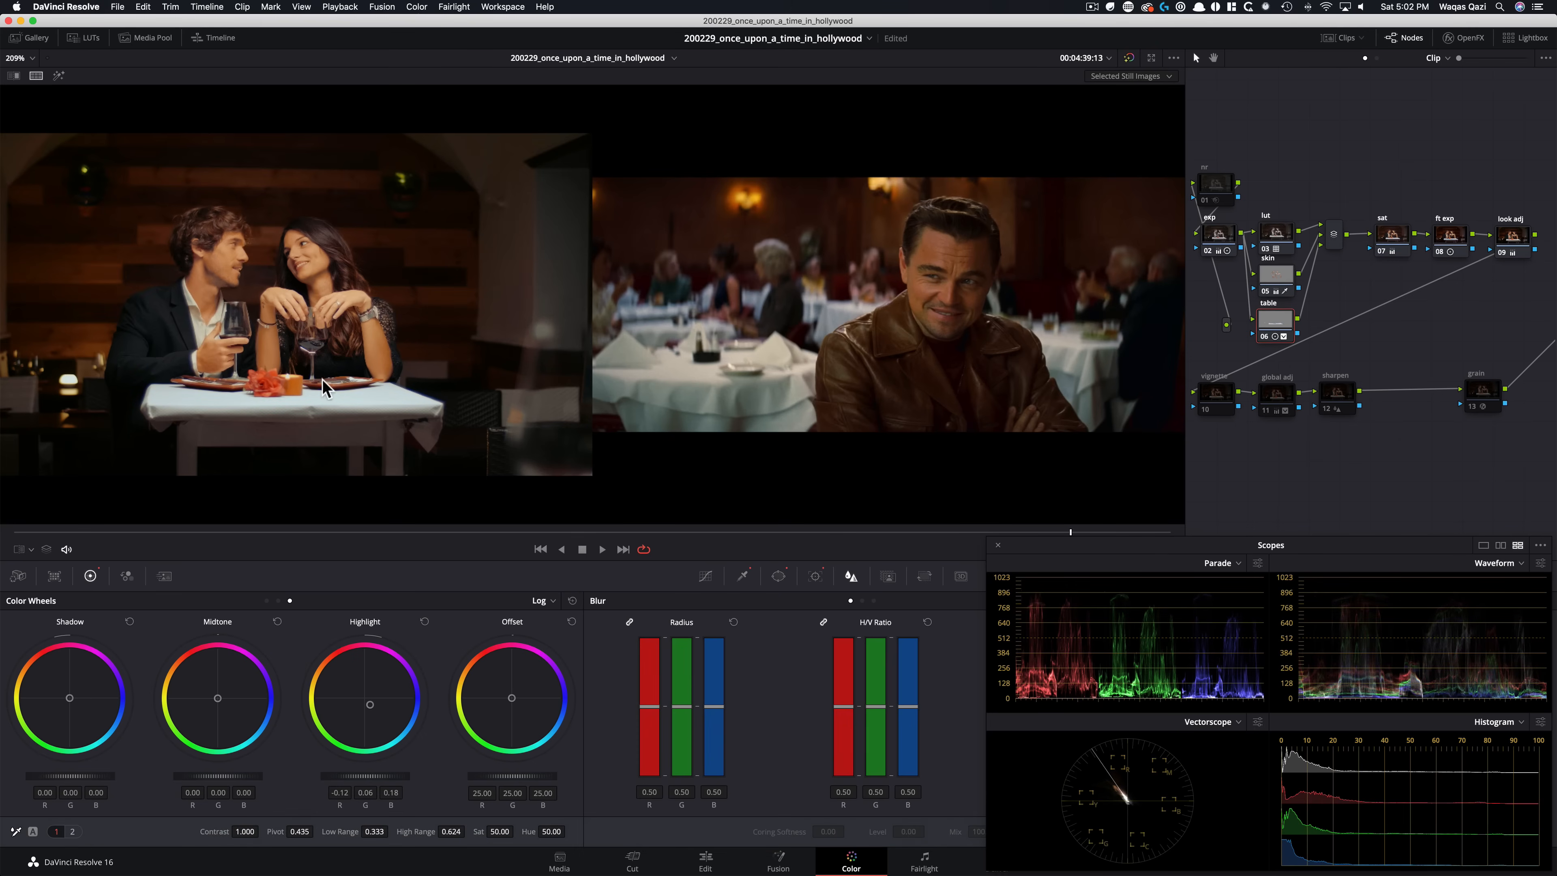
{"action": "key", "text": "super+d"}
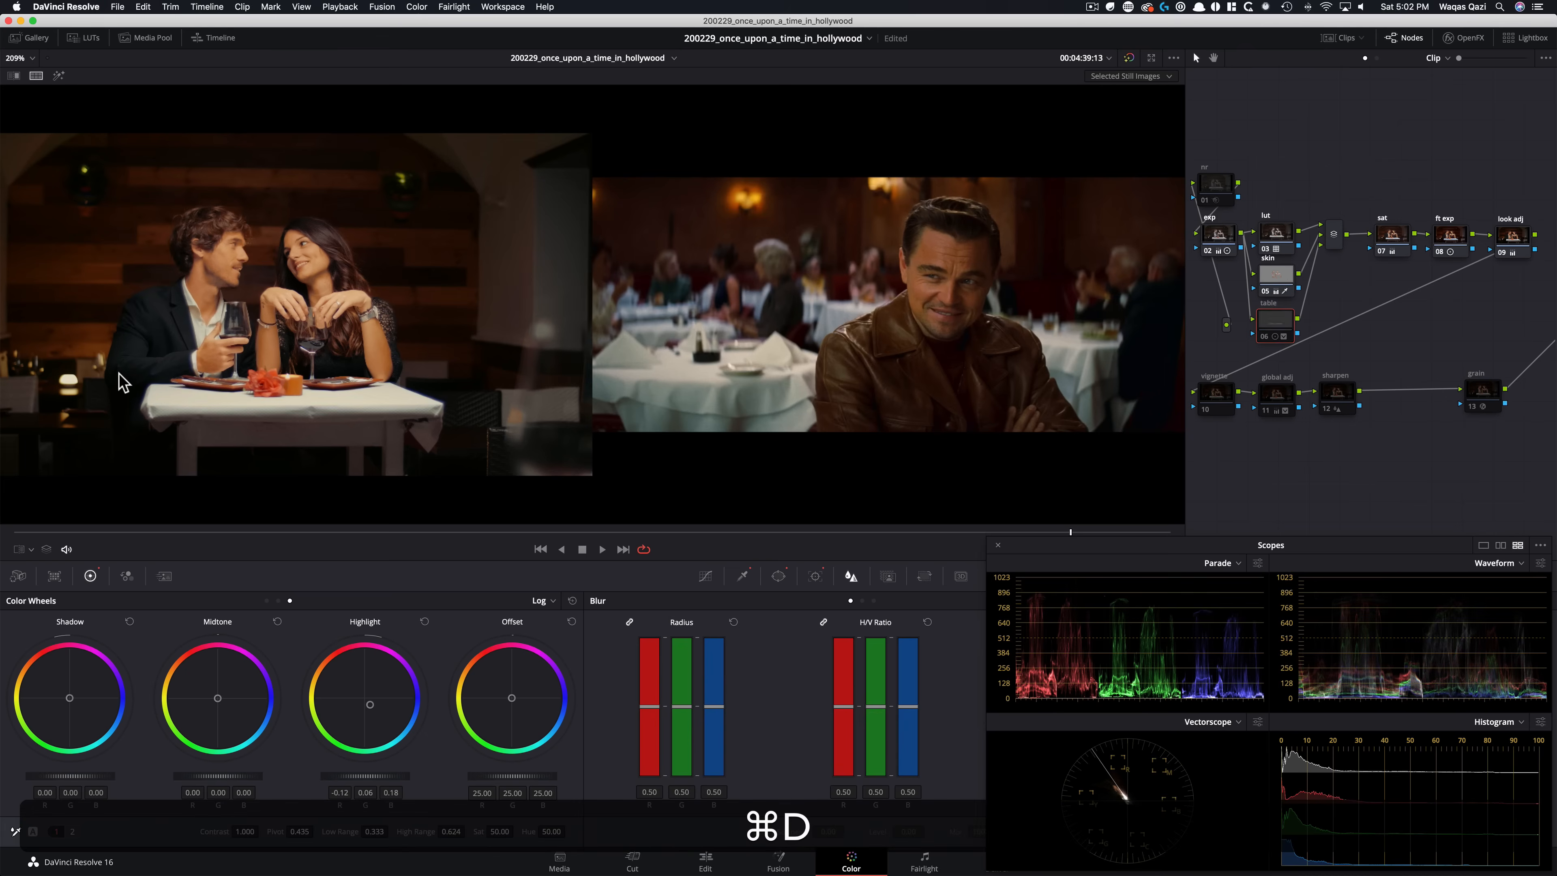
{"action": "key", "text": "super+d"}
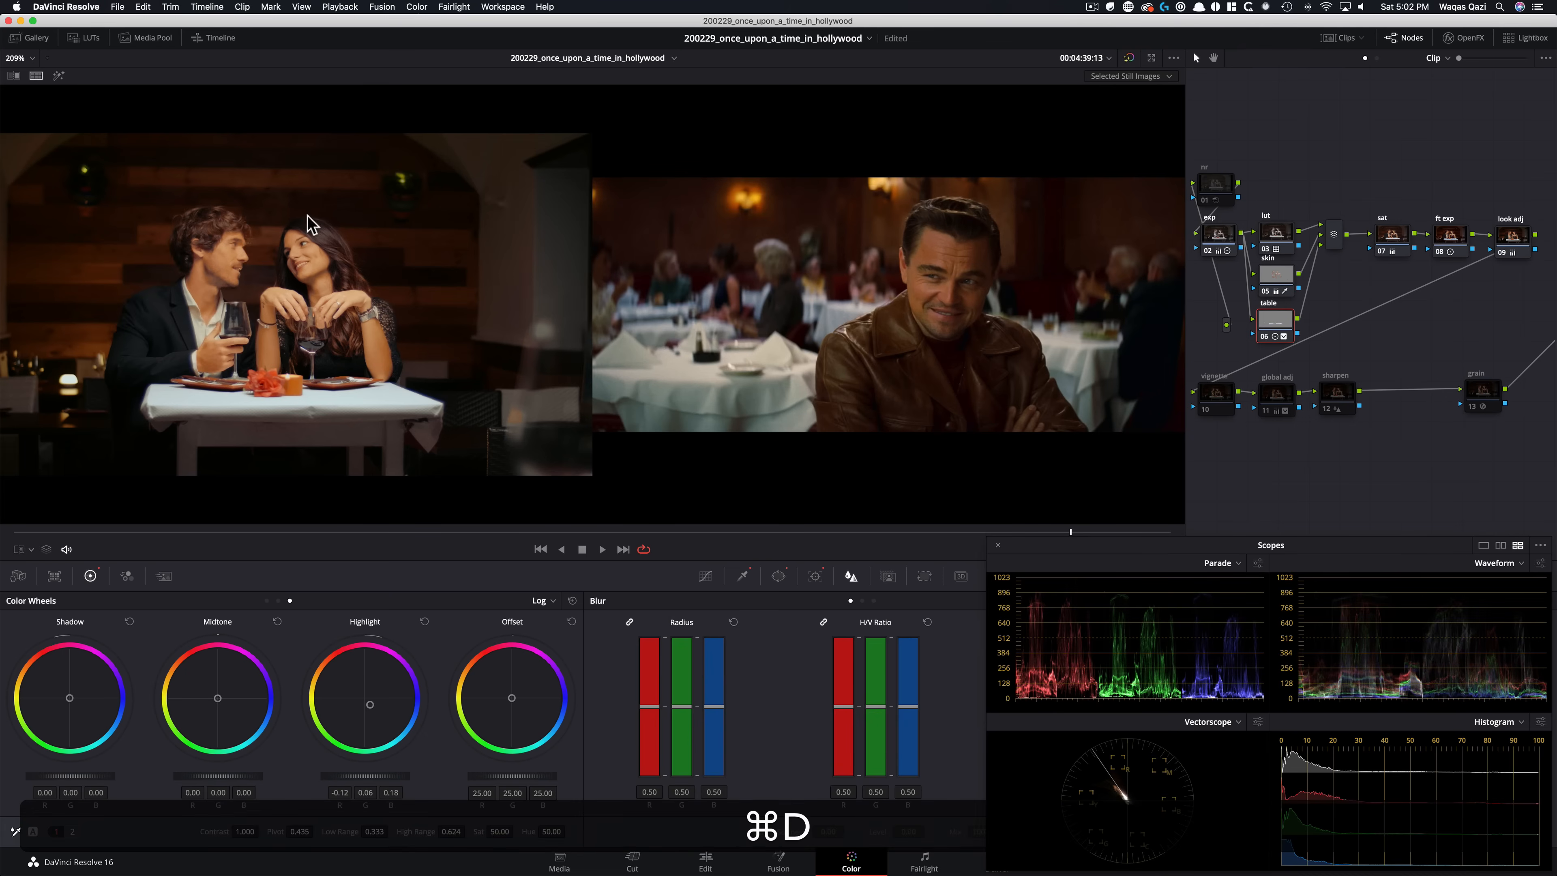
{"action": "key", "text": "super+d"}
{"action": "key", "text": "super+d"}
Re-enable the vignette node, and toggle the global adj node to compare its effect, leaving it enabled
{"action": "left_click", "coordinate": [1220, 406]}
{"action": "key", "text": "super+d"}
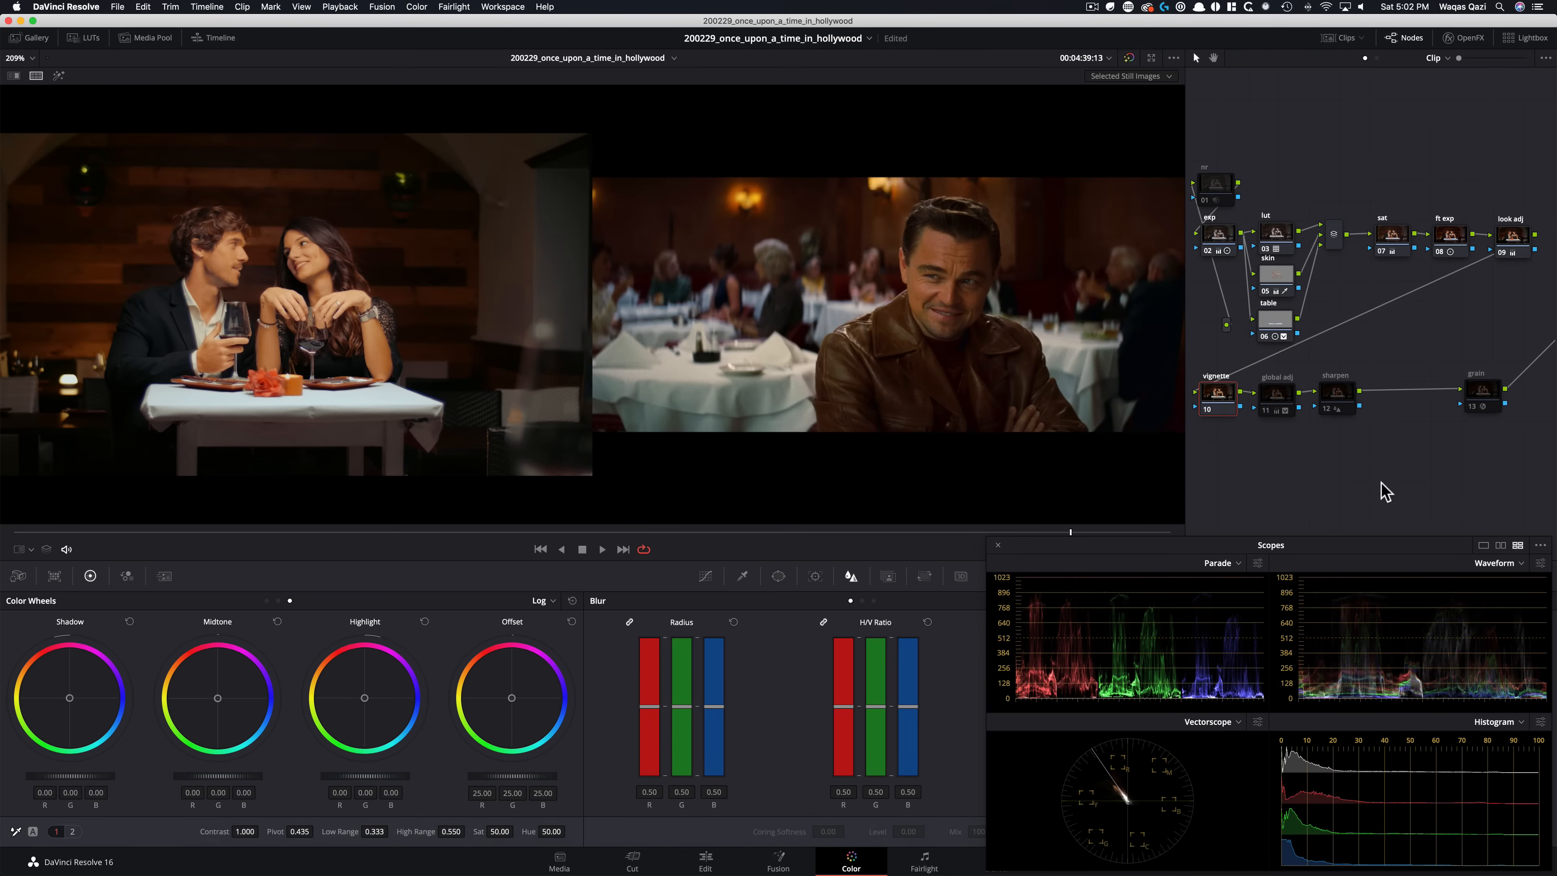
{"action": "left_click", "coordinate": [1278, 393]}
{"action": "key", "text": "super+d"}
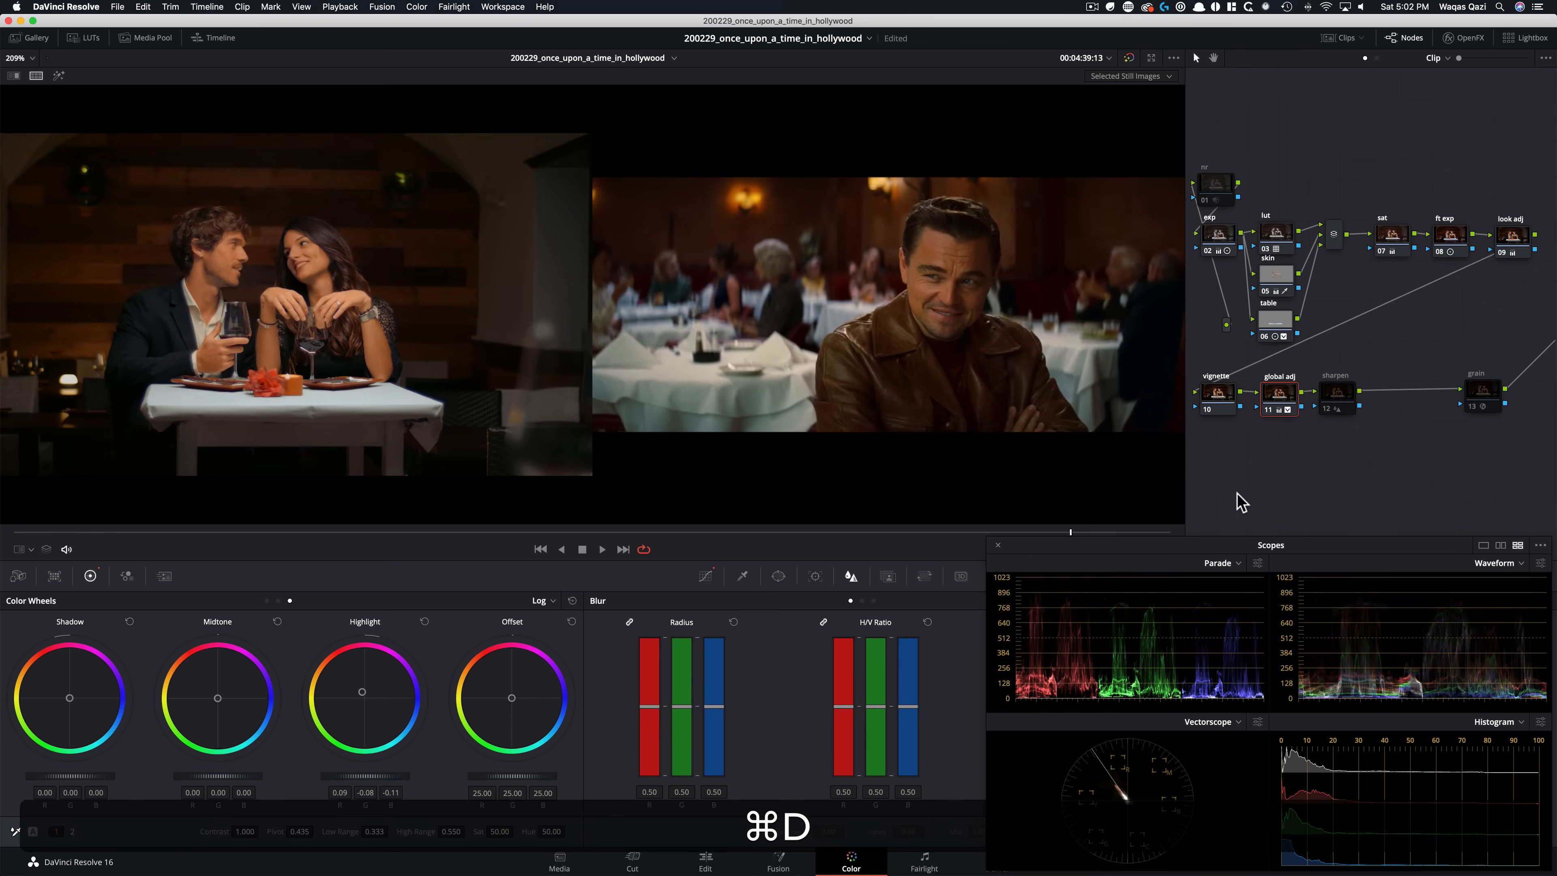
{"action": "key", "text": "super+d"}
{"action": "key", "text": "super+d"}
{"action": "key", "text": "super+d"}
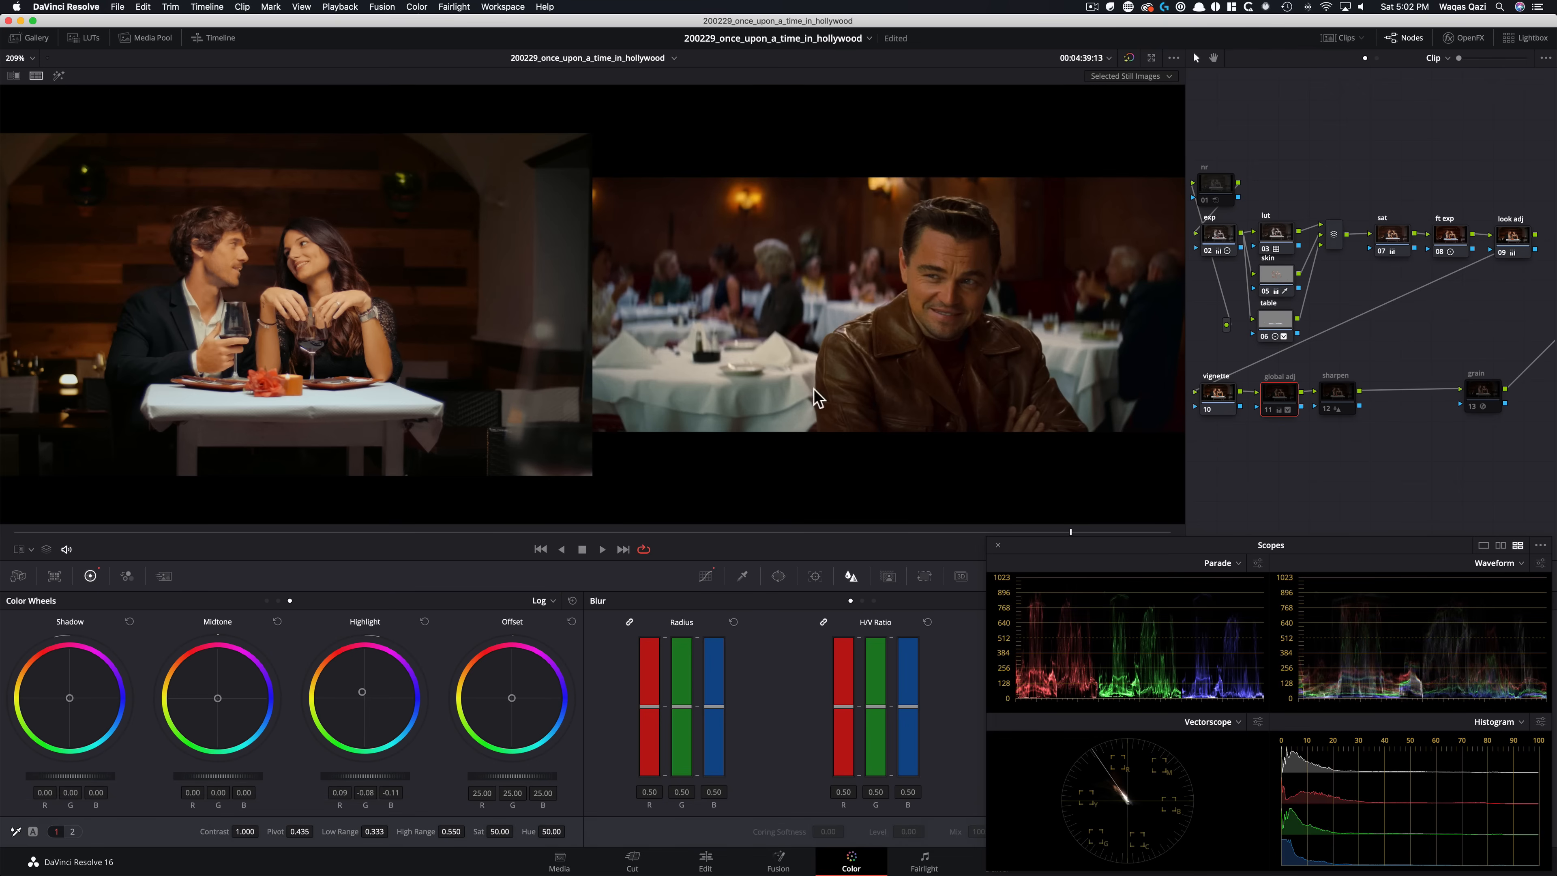
{"action": "key", "text": "super+d"}
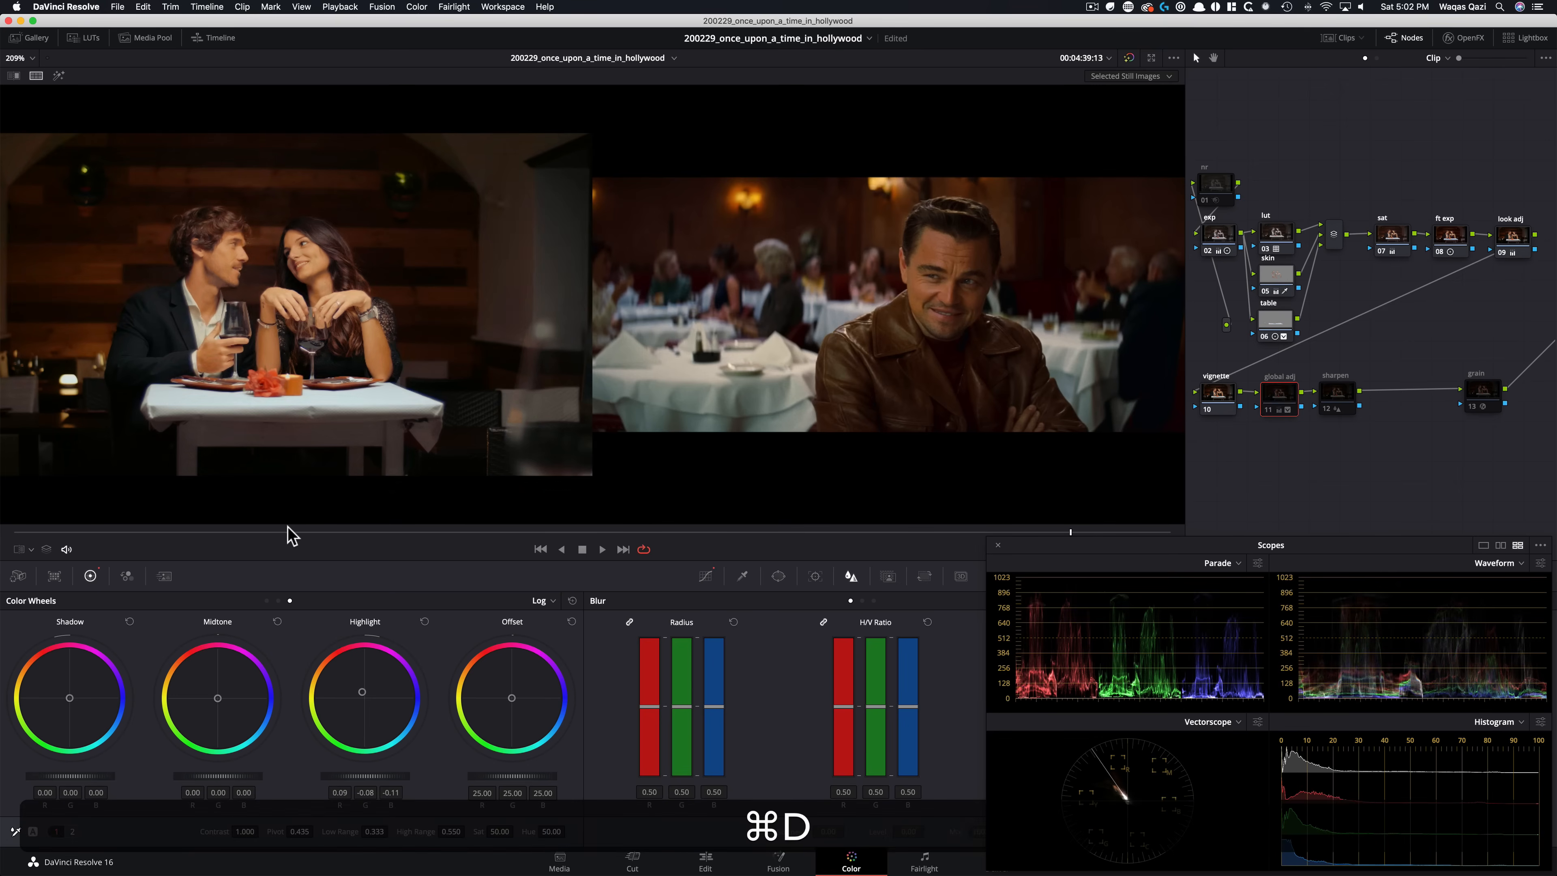
{"action": "key", "text": "super+d"}
{"action": "key", "text": "super+d"}
{"action": "key", "text": "super+d"}
{"action": "key", "text": "super+d"}
{"action": "key", "text": "super+d"}
{"action": "key", "text": "super+d"}
{"action": "key", "text": "super+d"}
Re-enable the sharpen and nr nodes
{"action": "left_click", "coordinate": [1339, 397]}
{"action": "key", "text": "super+d"}
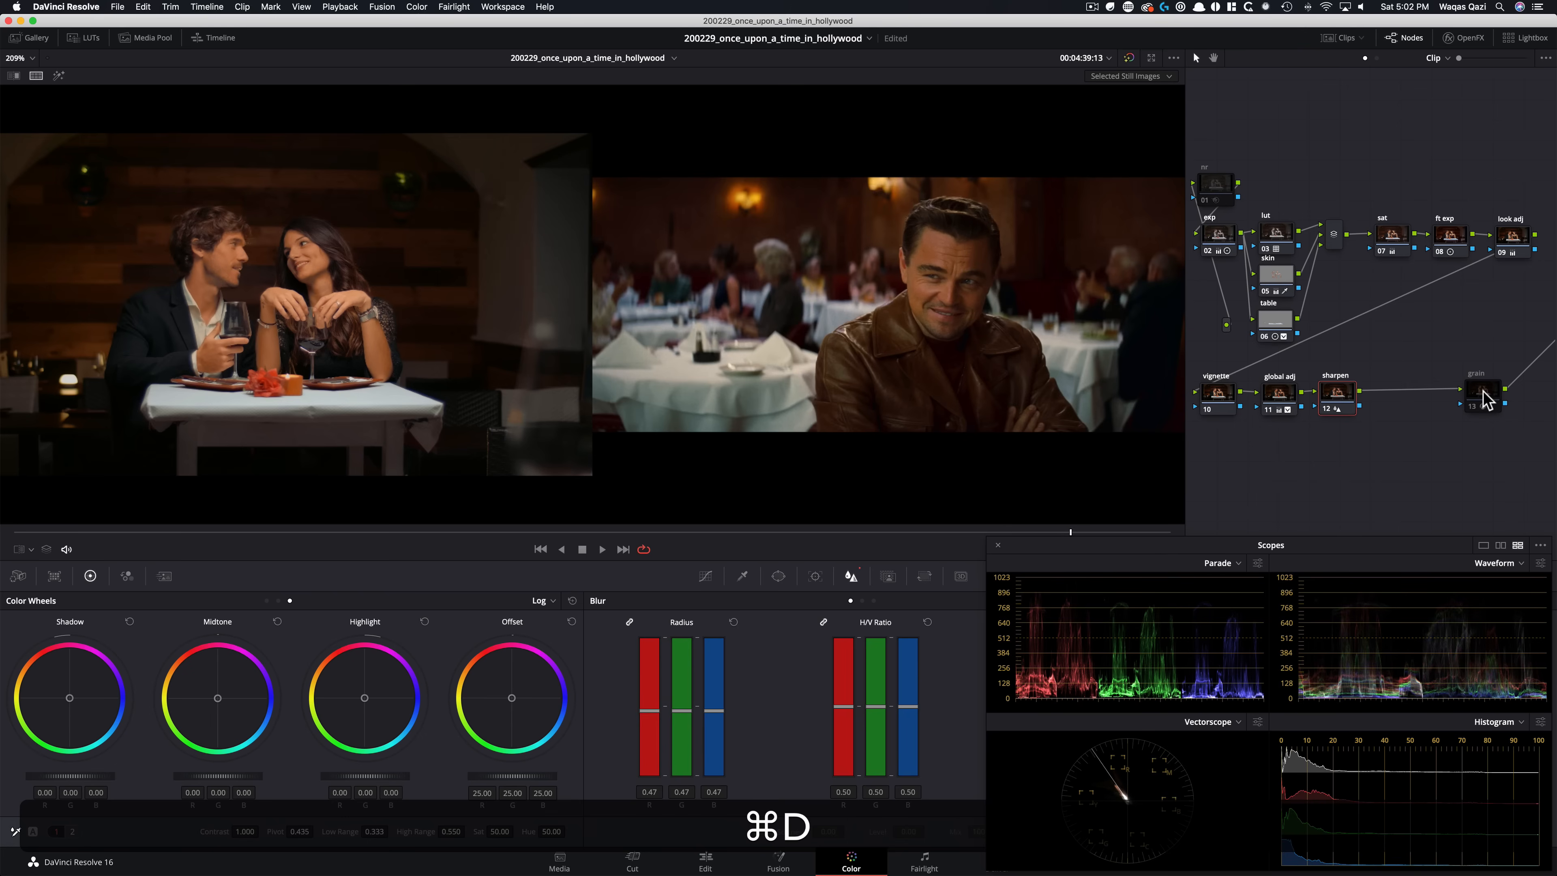
{"action": "left_click", "coordinate": [1214, 191]}
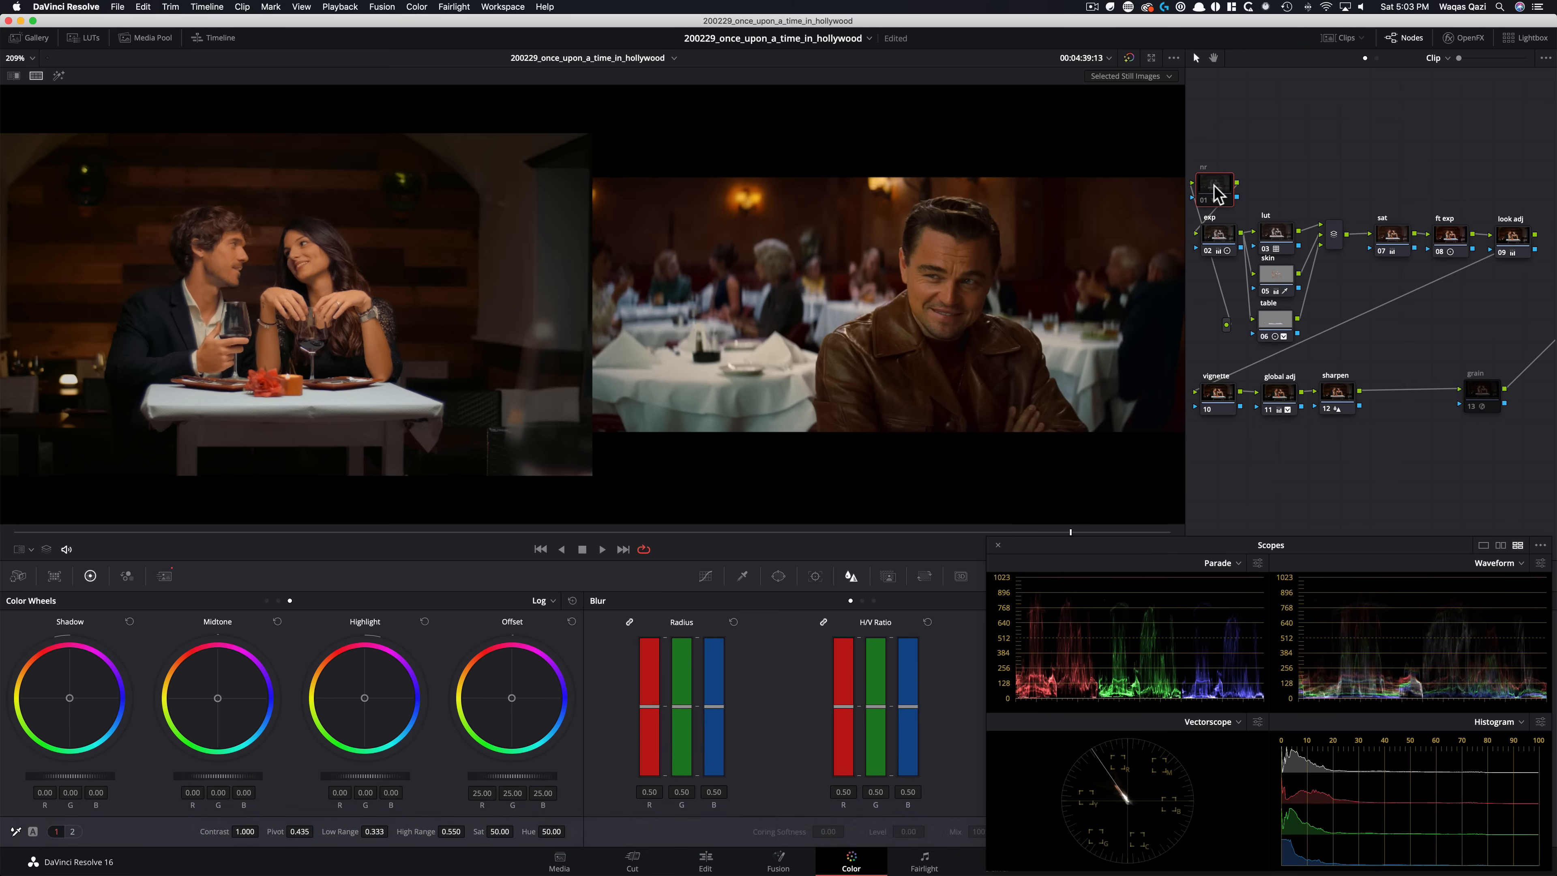
{"action": "key", "text": "super+d"}
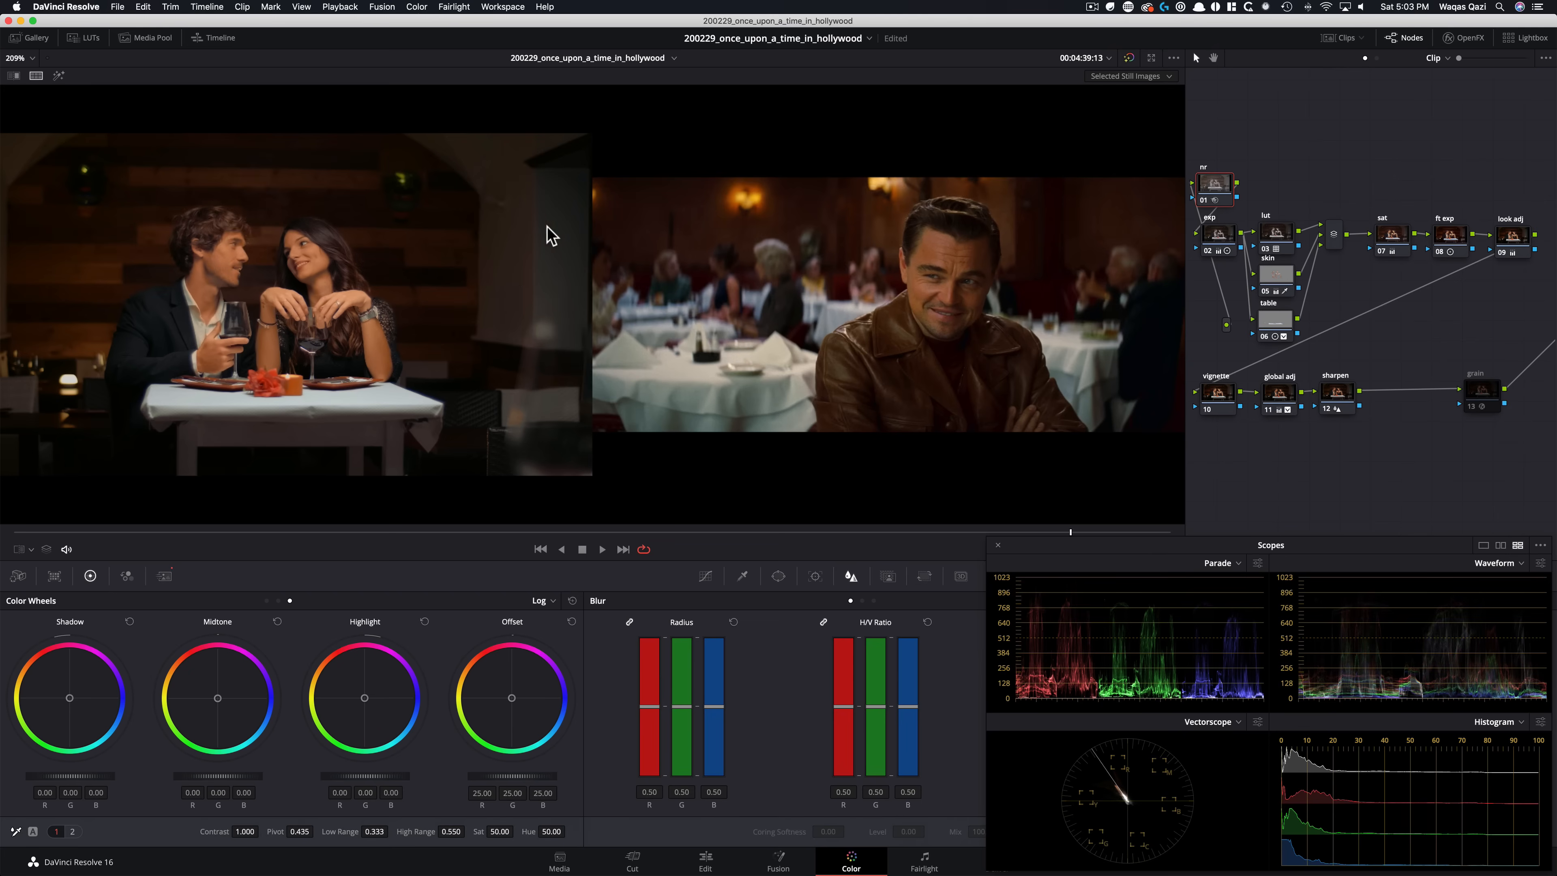